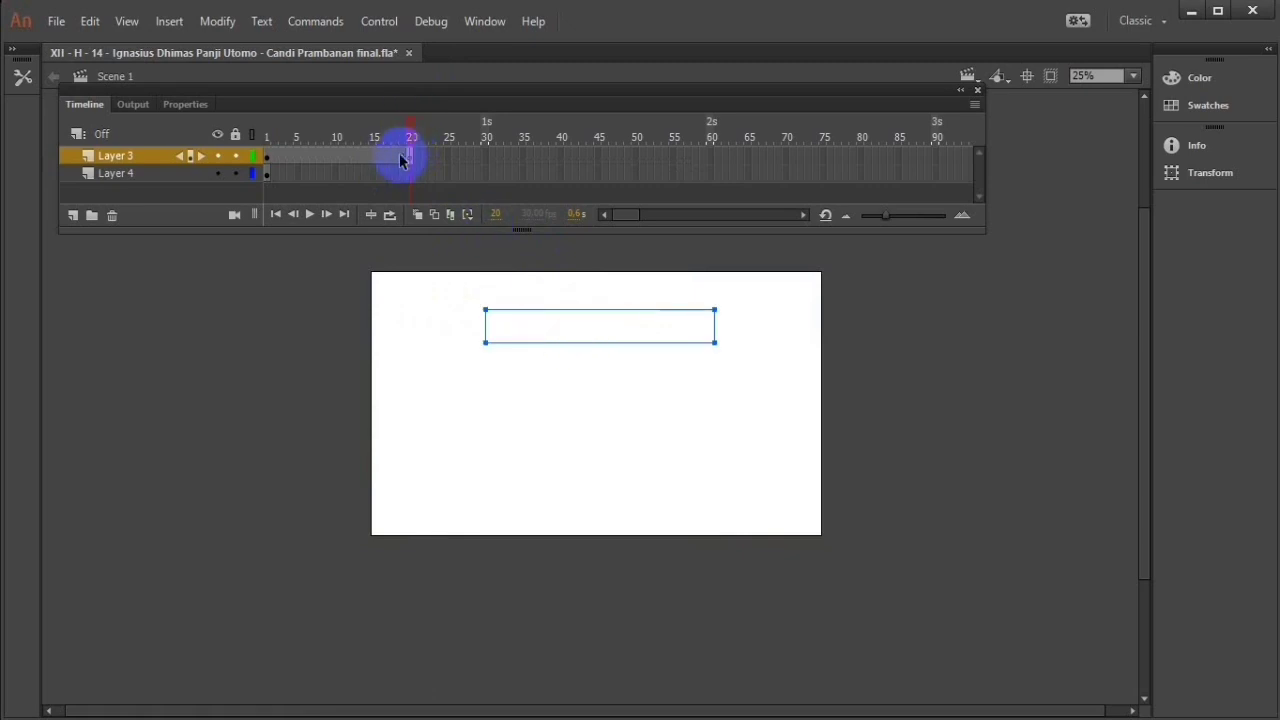
Step: On frame 1 of Layer 3, move the CANDI PRAMBANAN title beyond the stage's left edge and preview the movement
left_click_drag(403, 152, 268, 155)
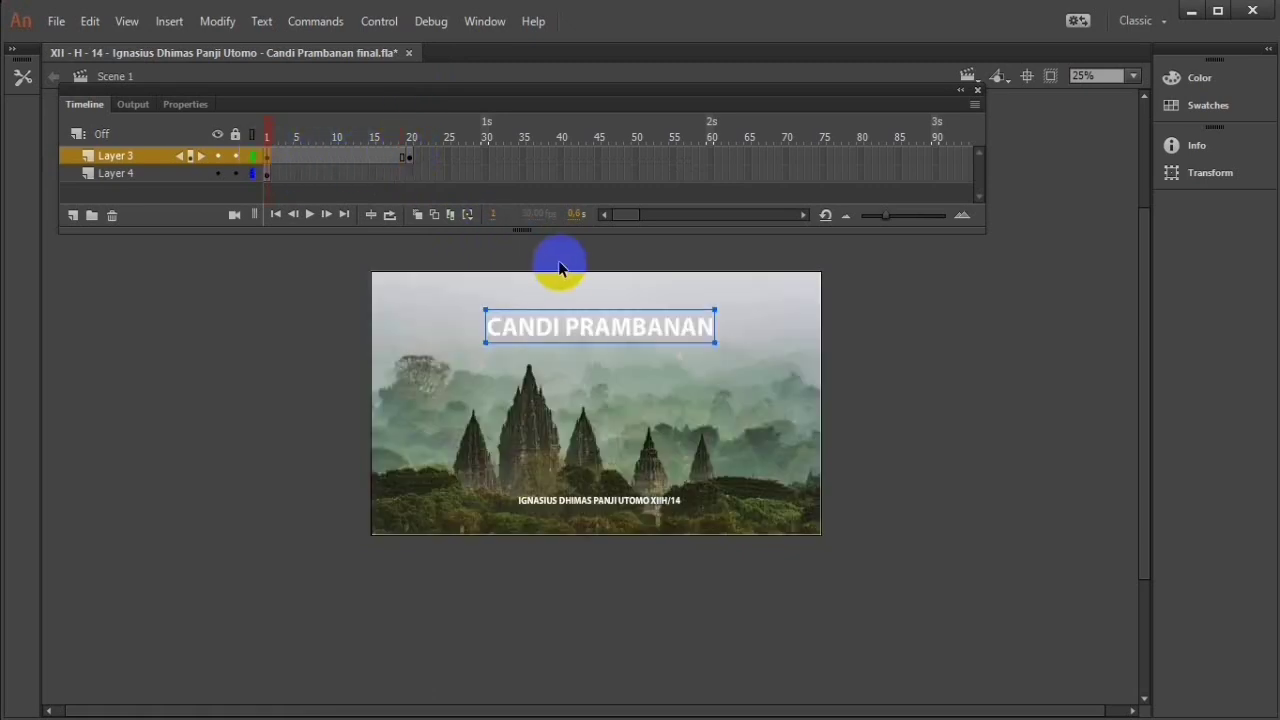
left_click_drag(604, 326, 254, 322)
left_click(411, 154)
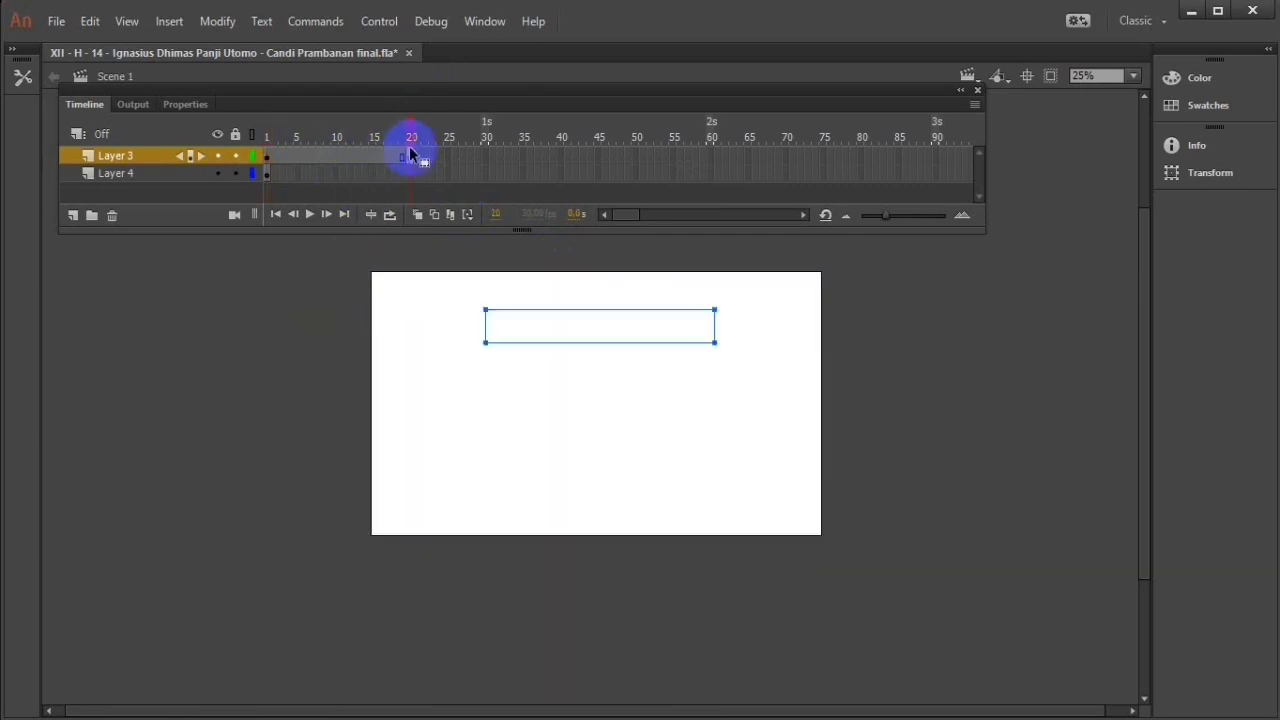
left_click(267, 160)
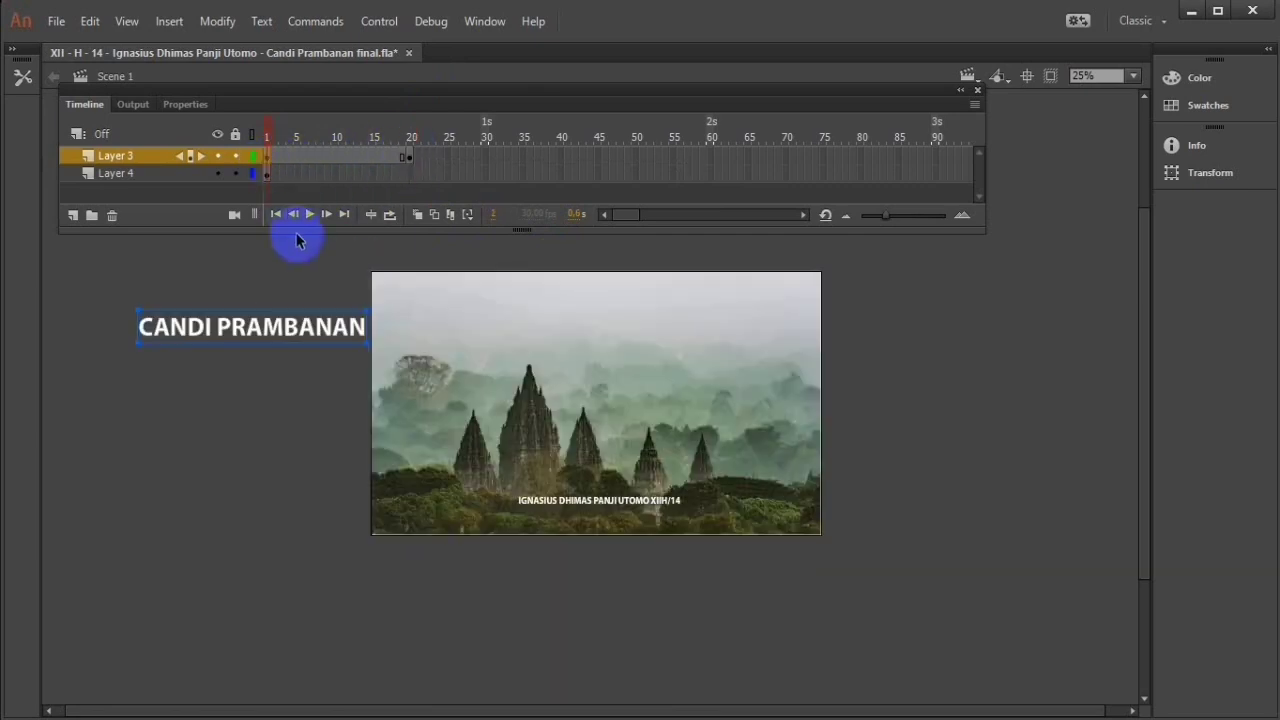
left_click(311, 215)
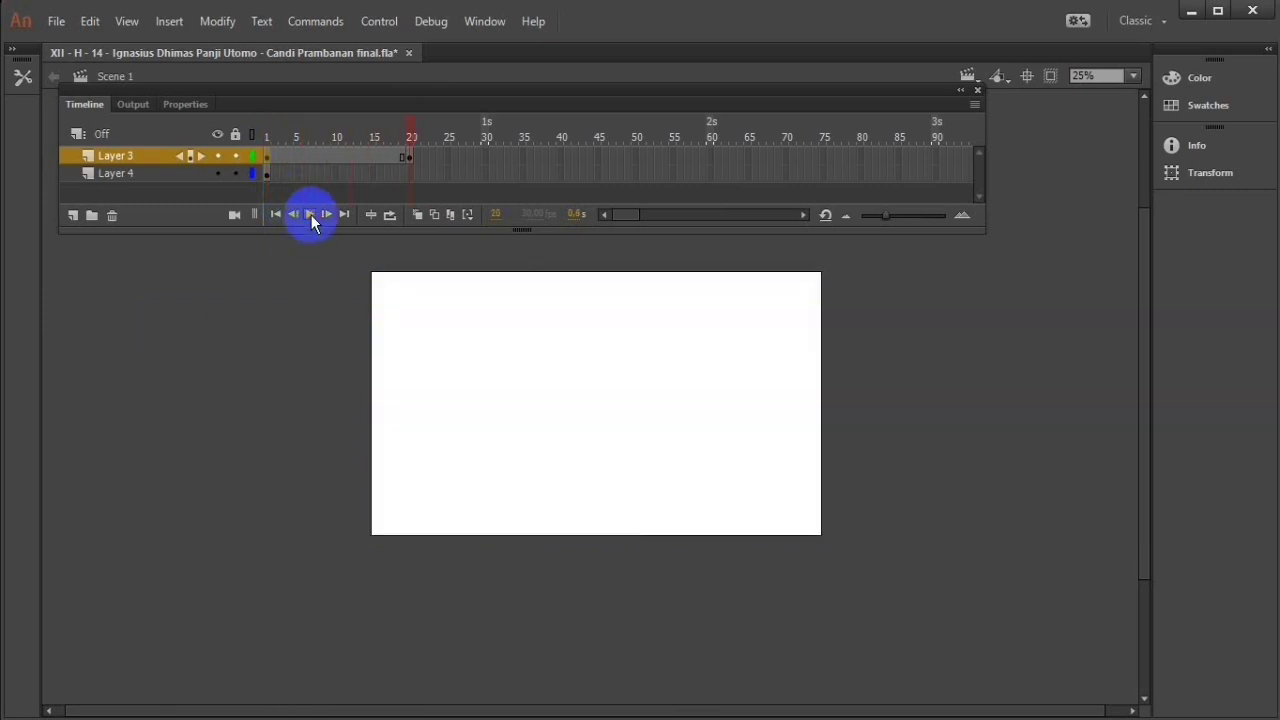
Step: Create a classic tween between frames 1 and 20 on Layer 3
left_click(418, 155)
right_click(393, 158)
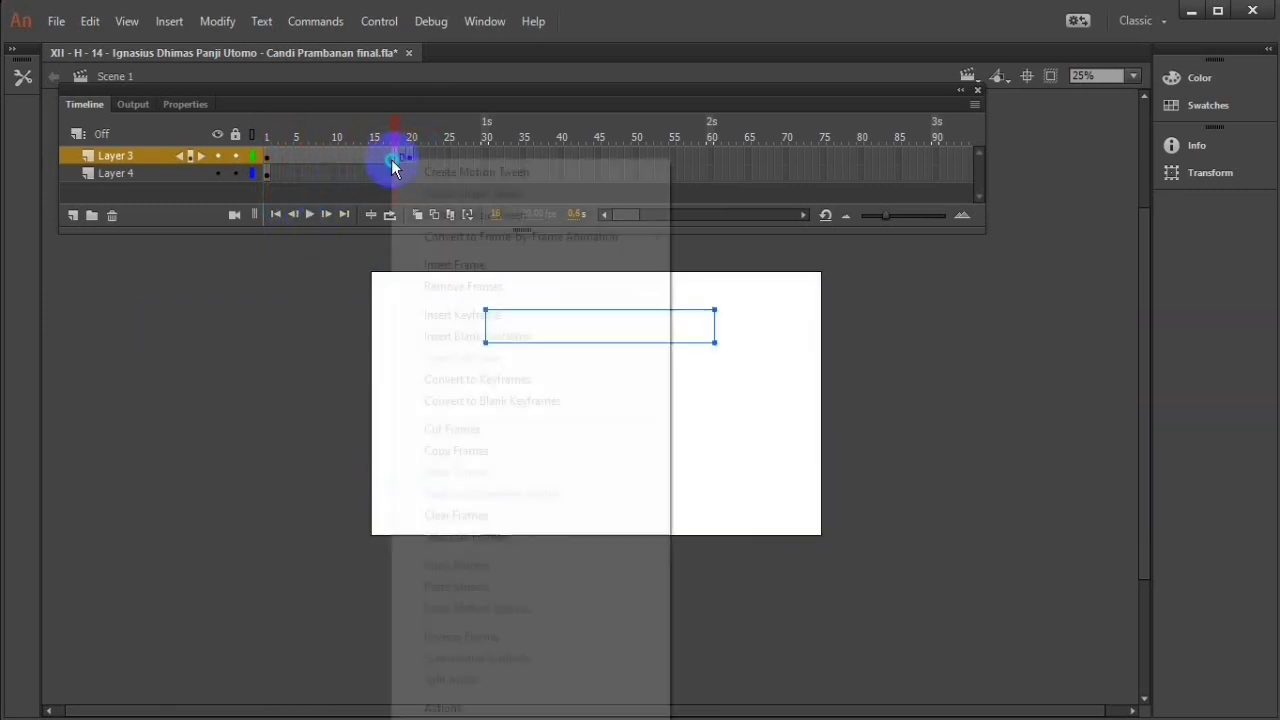
left_click(508, 212)
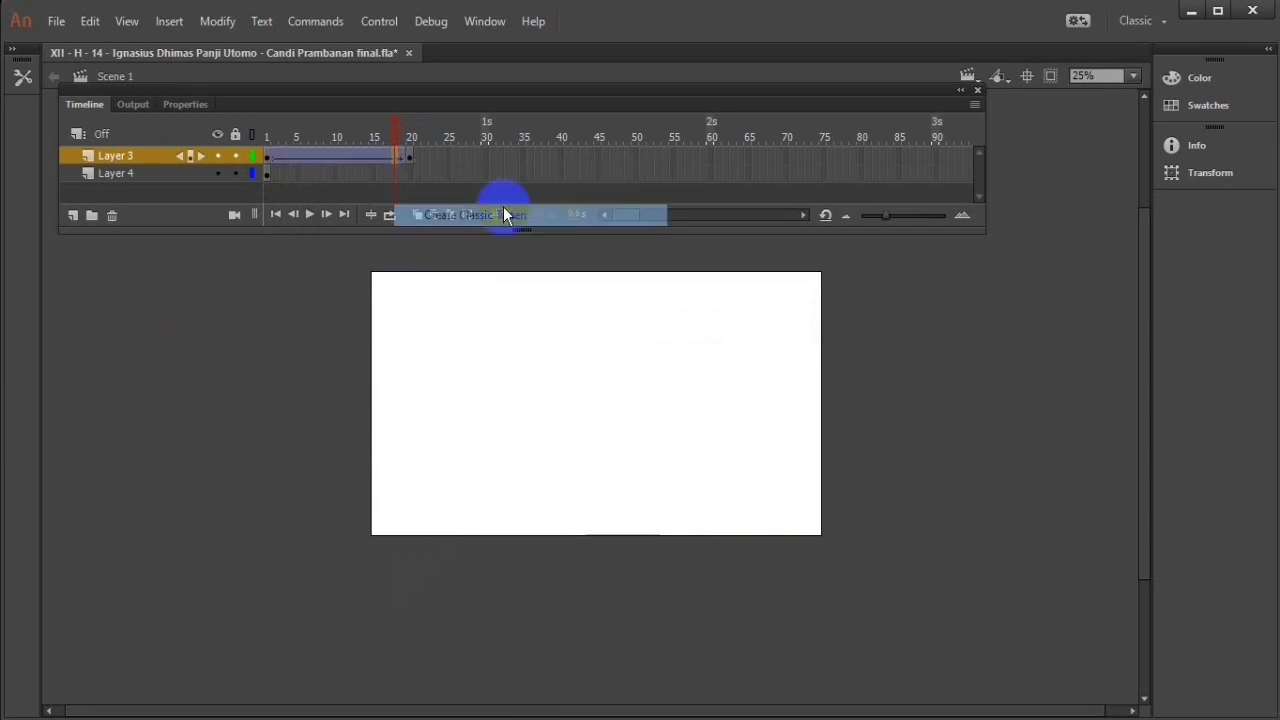
Step: Try reversing the title's motion, placing it on the stage at frame 1 and beyond the stage's left edge at frame 20
left_click(268, 165)
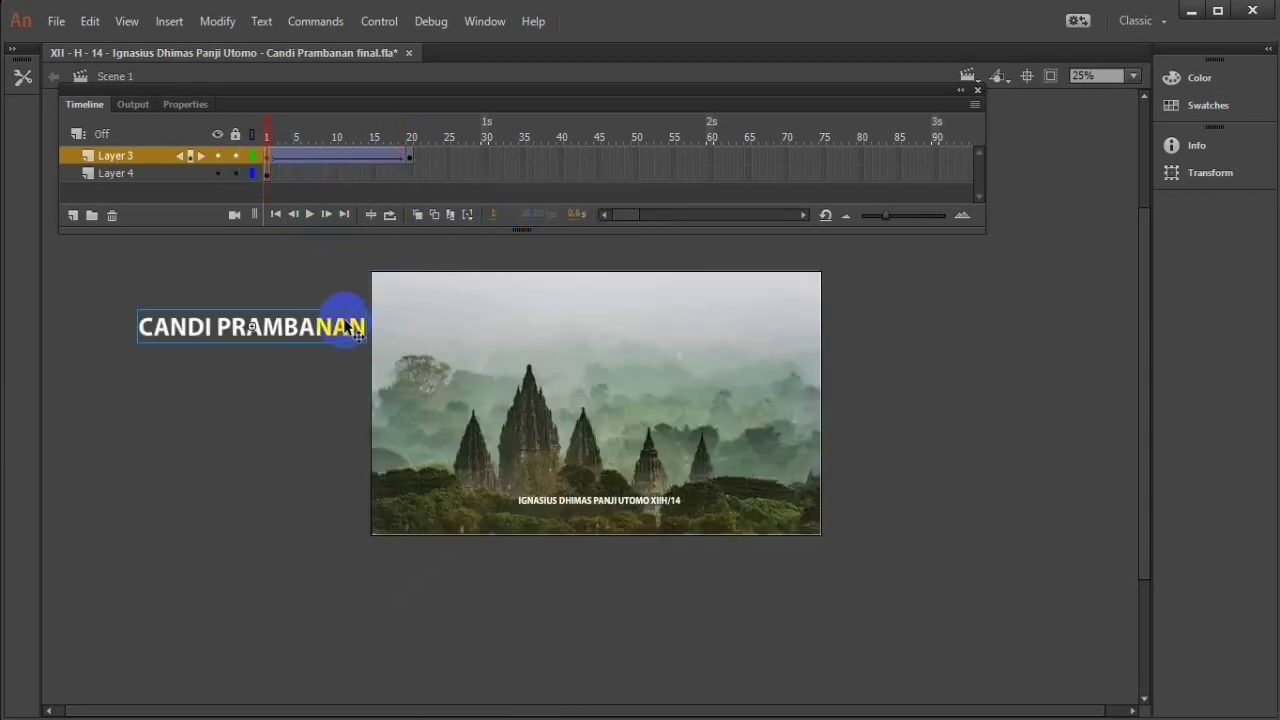
left_click_drag(357, 333, 677, 333)
left_click(411, 158)
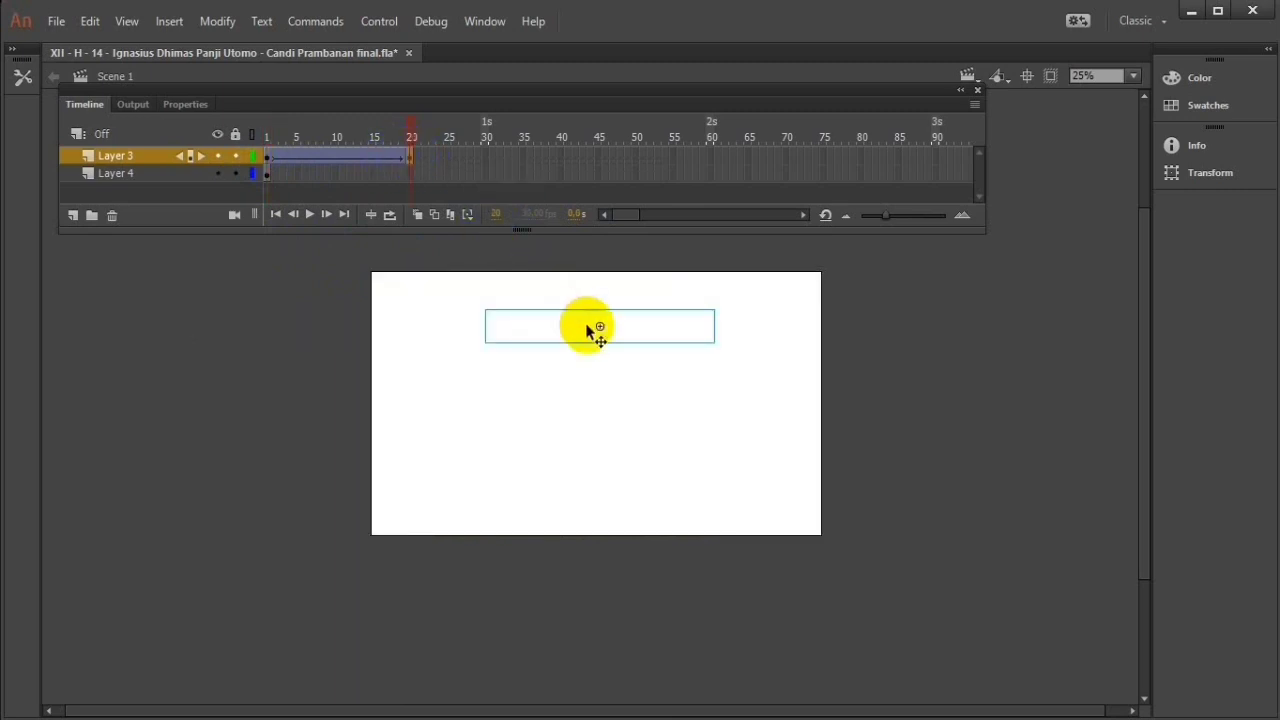
left_click(573, 340)
left_click_drag(573, 340, 228, 328)
left_click(310, 214)
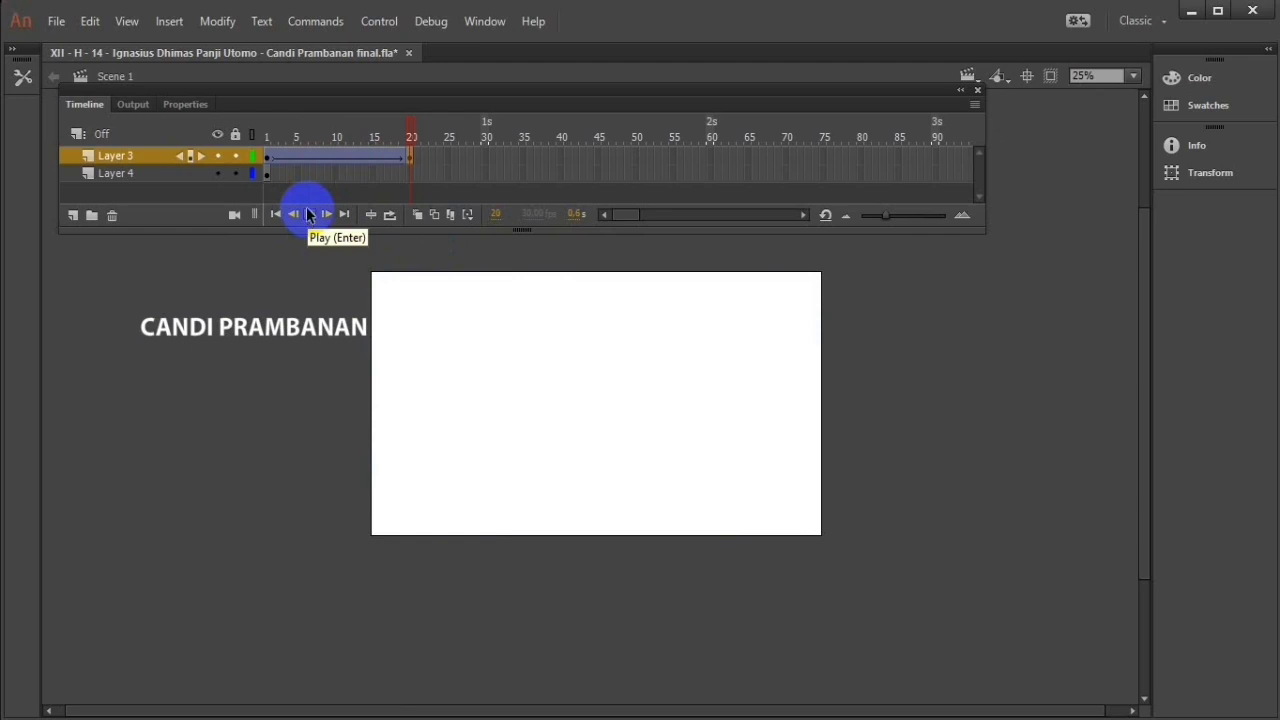
key("ctrl+z")
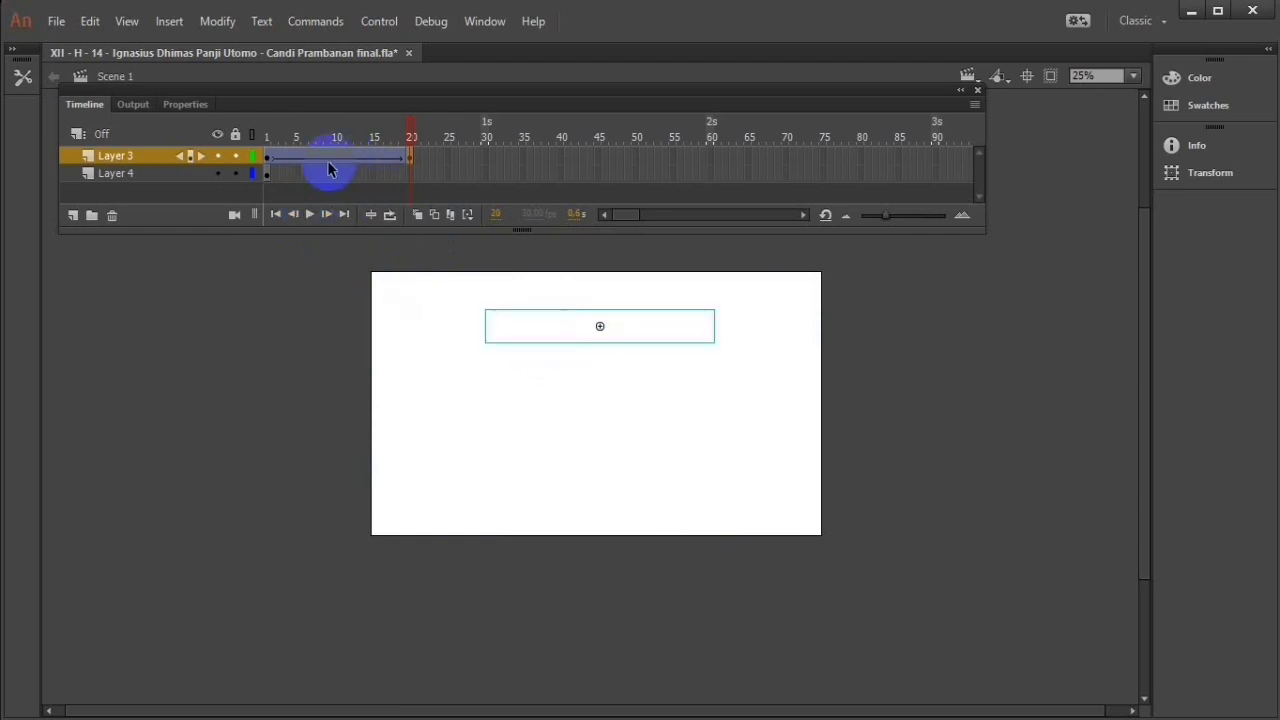
Step: Place the title just outside the stage's left edge on frame 1 of Layer 3 and play the tween
left_click(267, 158)
left_click_drag(571, 314, 223, 328)
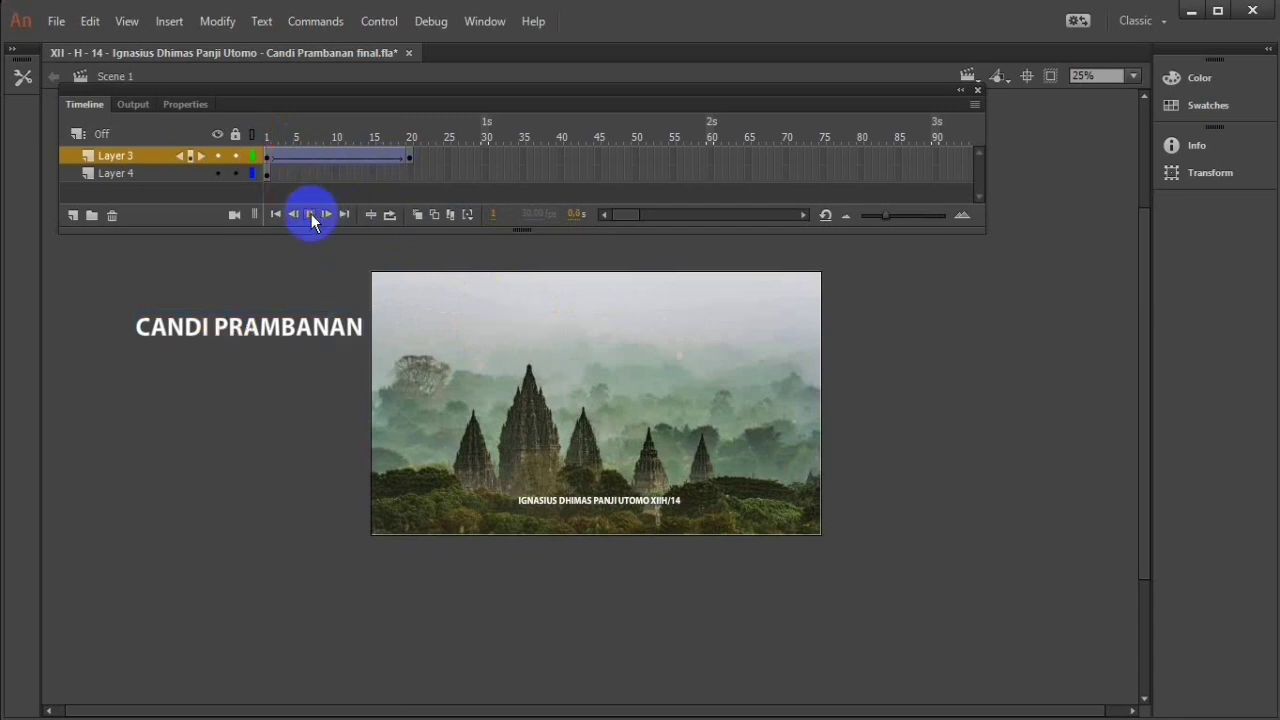
left_click(310, 214)
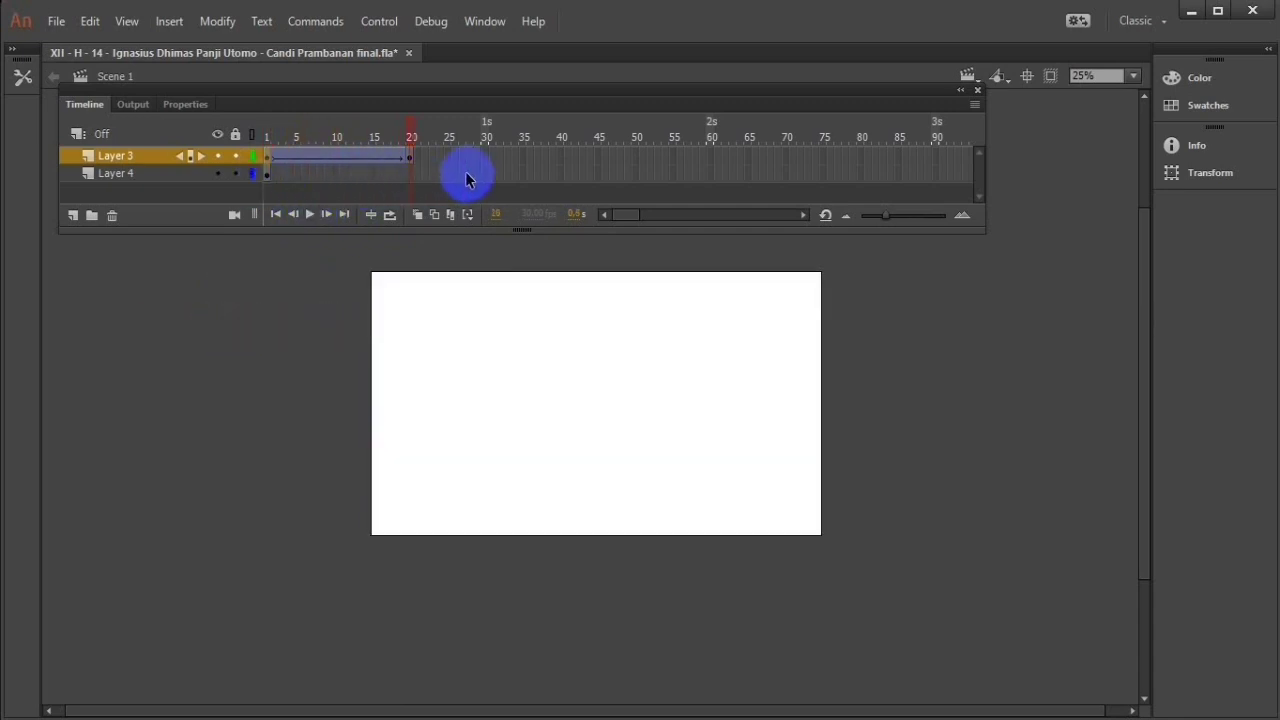
Step: Insert a keyframe at frame 8 of Layer 4 and create a classic tween from frame 1 to it
right_click(322, 176)
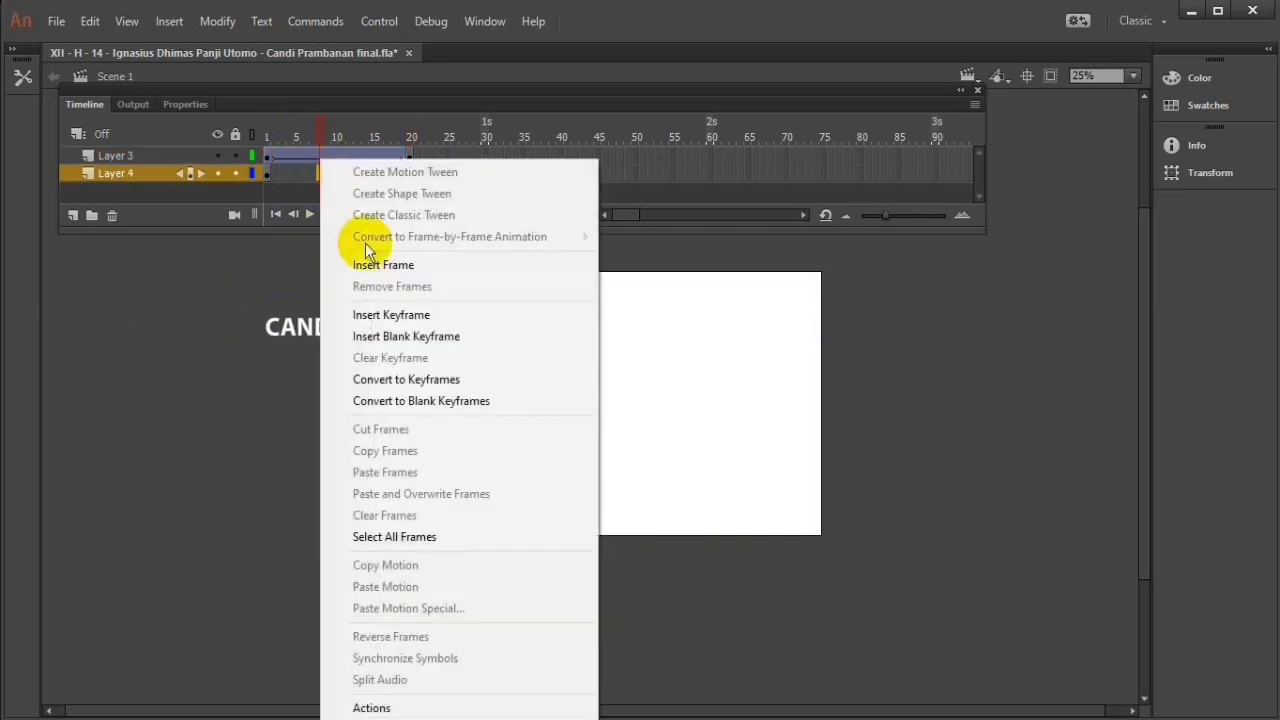
left_click(377, 314)
right_click(309, 176)
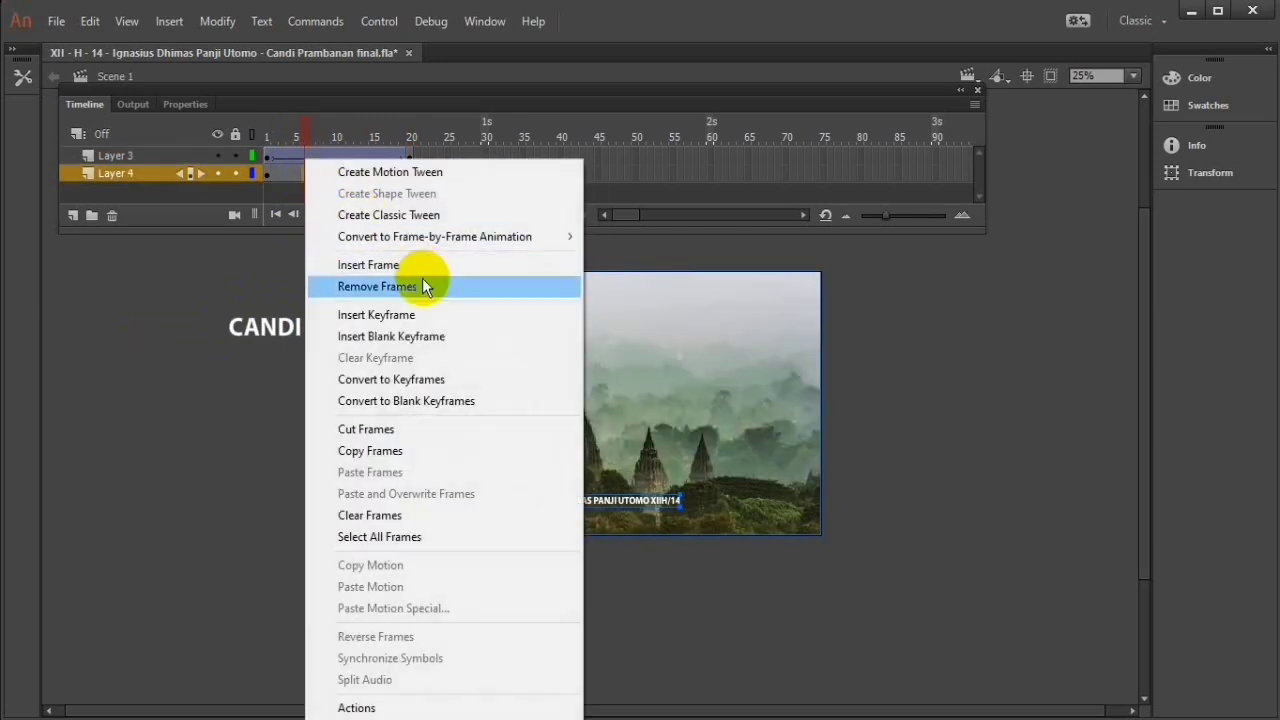
left_click(466, 215)
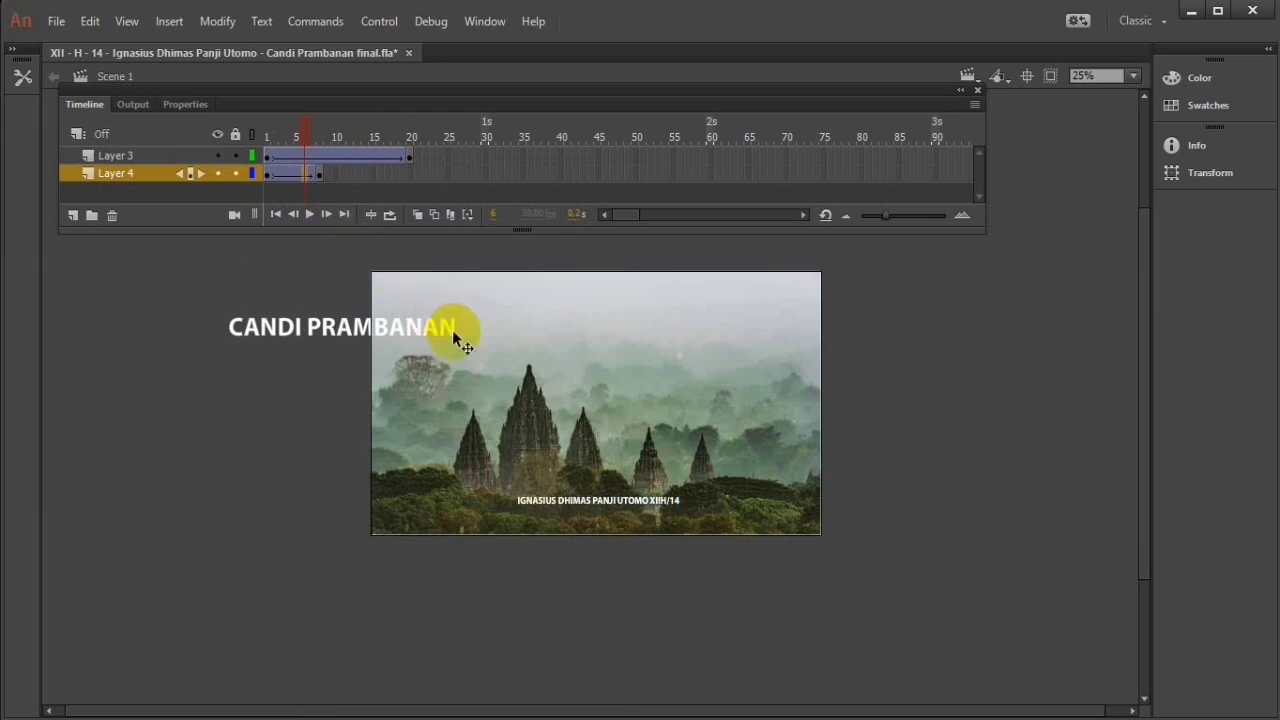
Step: On frame 1 of Layer 4, move the temple background just below the stage and play the animation
left_click(322, 176)
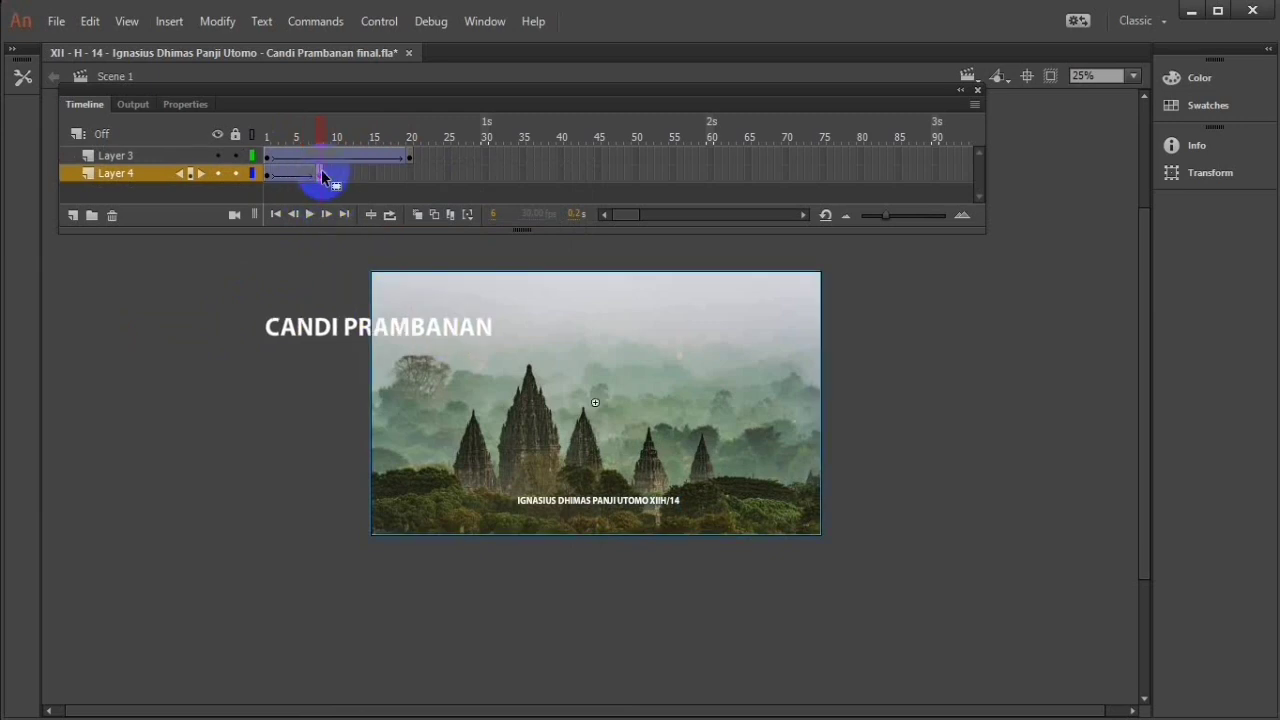
left_click(267, 177)
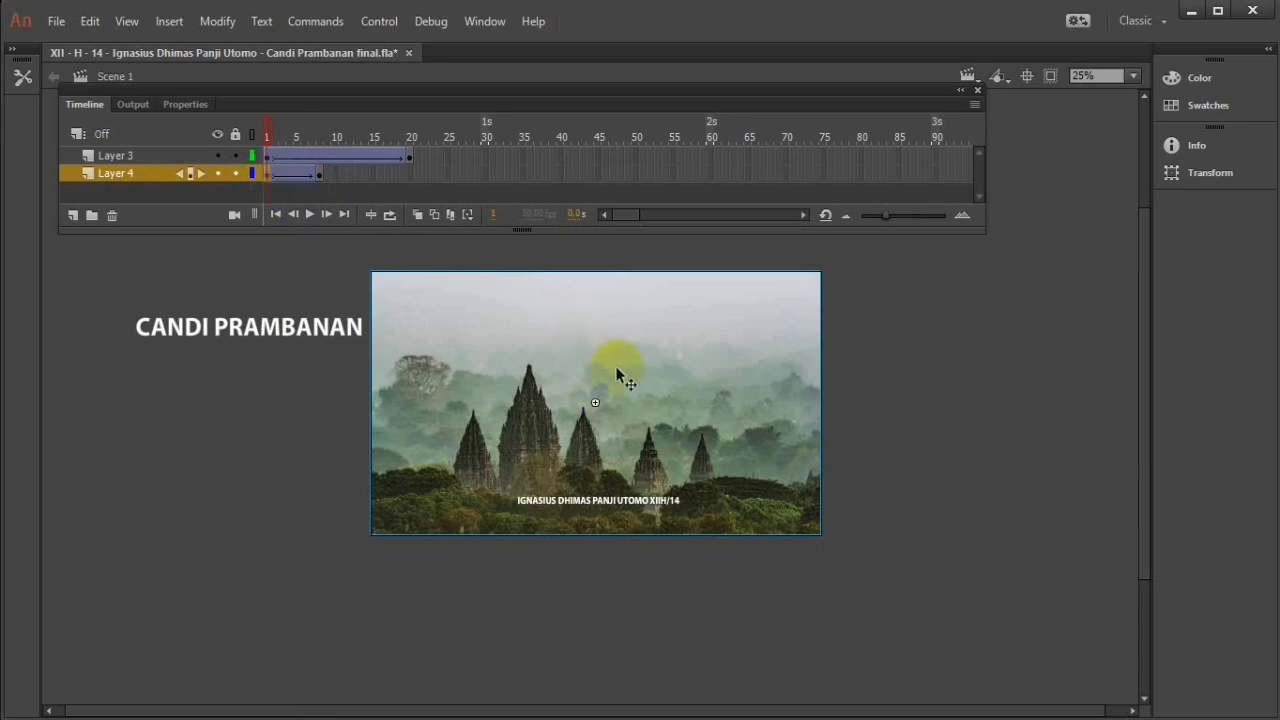
left_click_drag(607, 373, 605, 637)
left_click(309, 214)
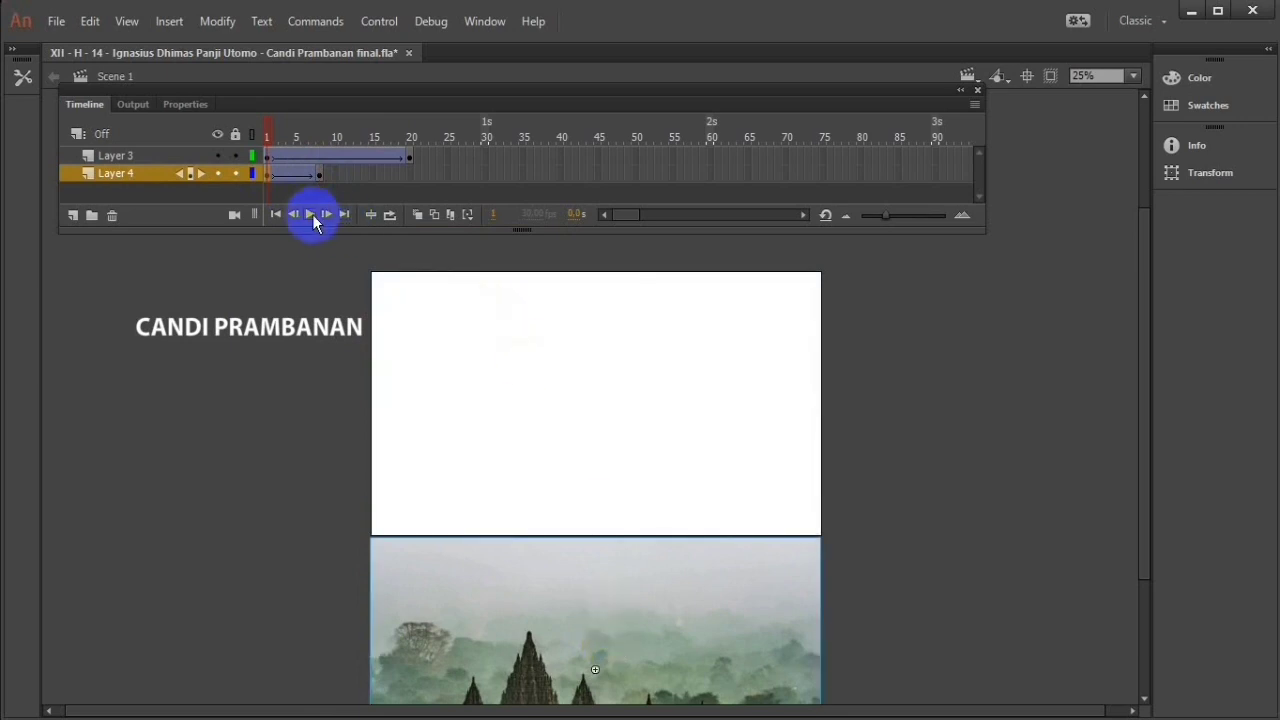
left_click(311, 215)
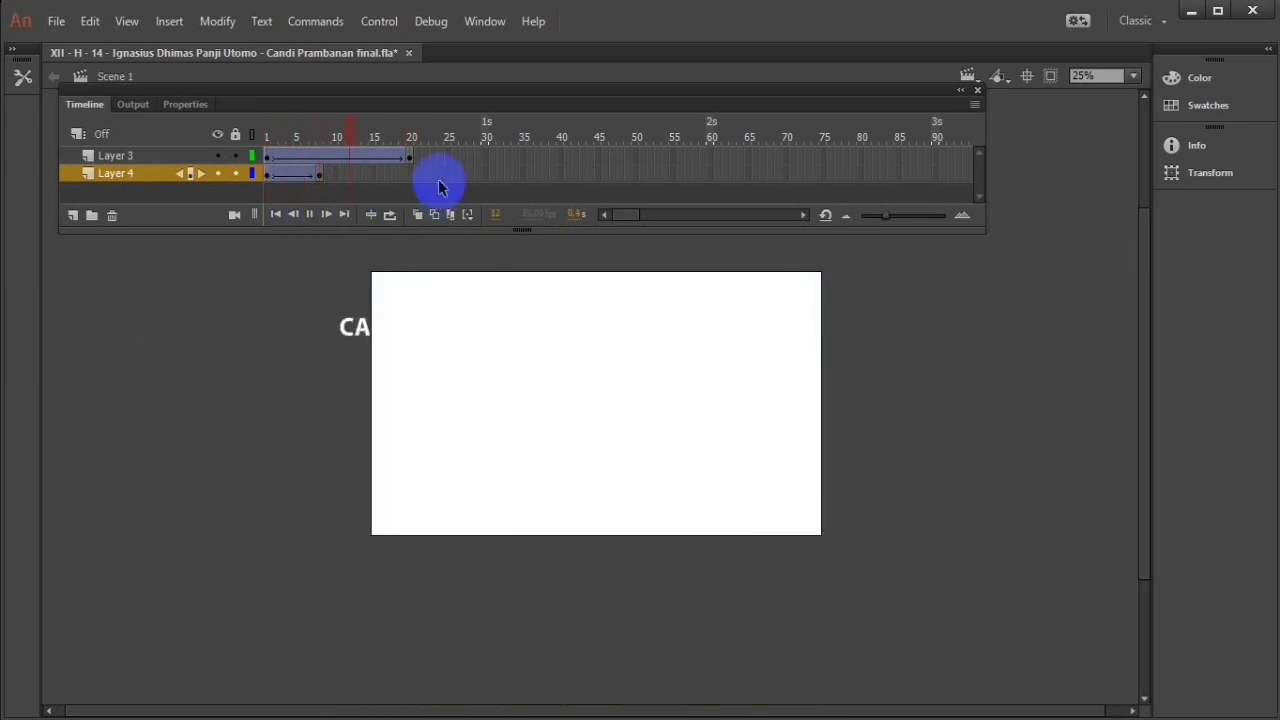
Step: Extend Layer 4 and Layer 3 to frame 28 by inserting frames, and play the result
right_click(467, 174)
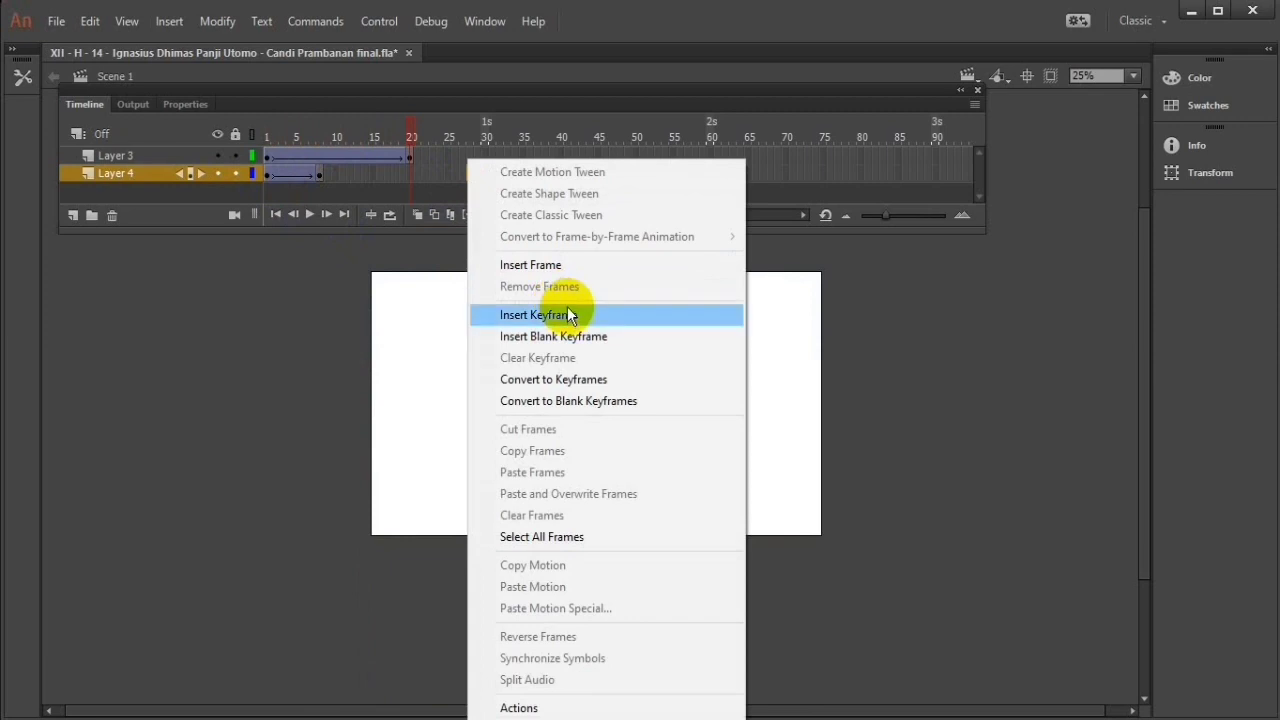
left_click(560, 264)
right_click(470, 156)
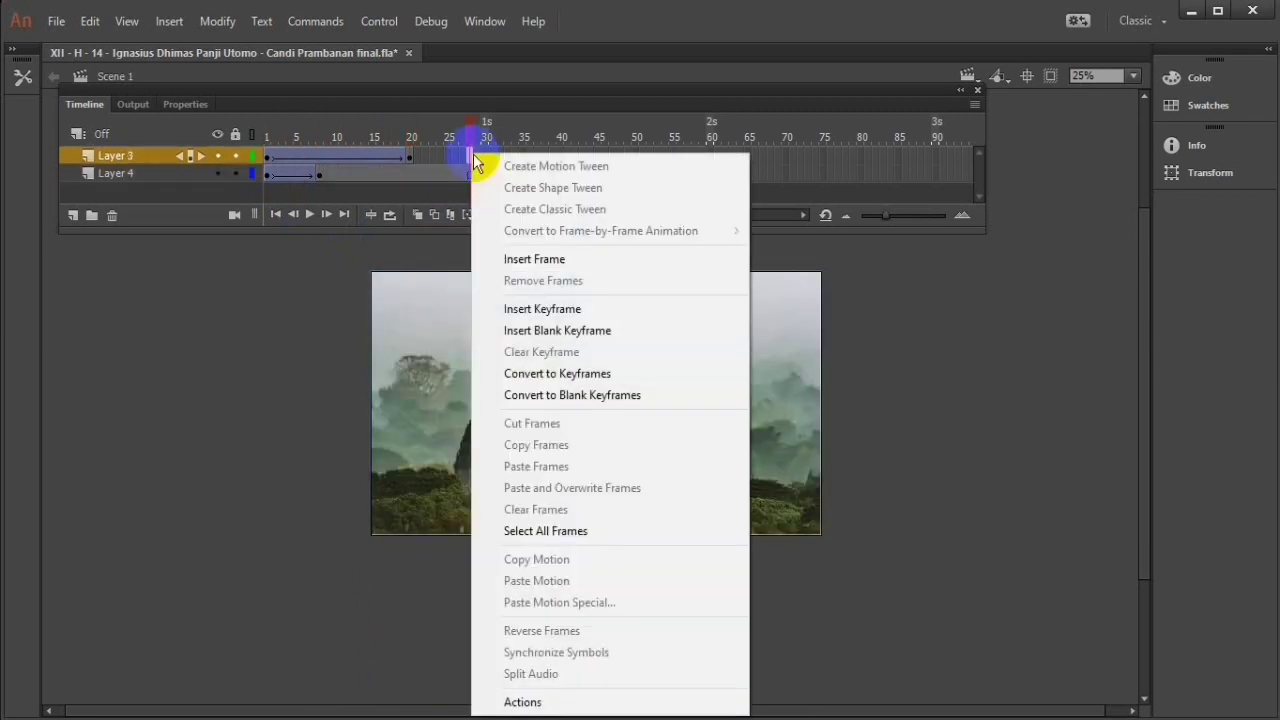
left_click(545, 263)
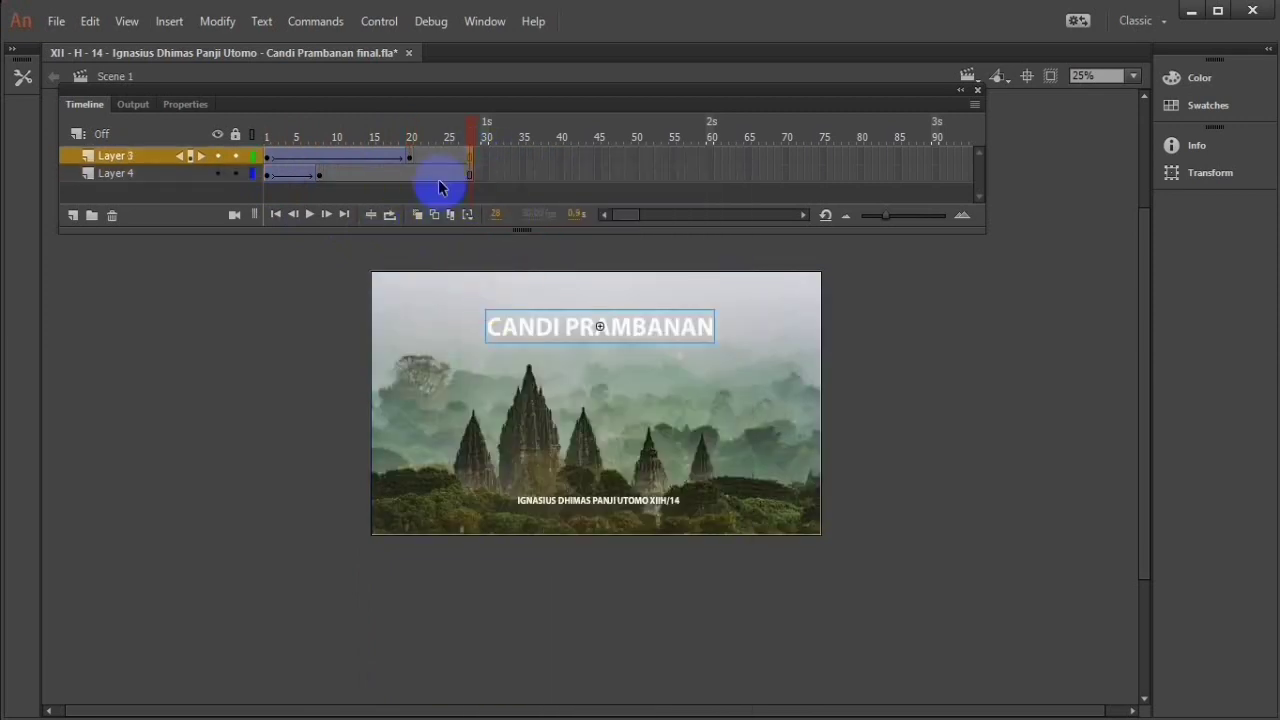
left_click(472, 143)
mouse_move(472, 143)
left_mouse_down()
mouse_move(290, 144)
mouse_move(363, 160)
mouse_move(470, 158)
left_mouse_up()
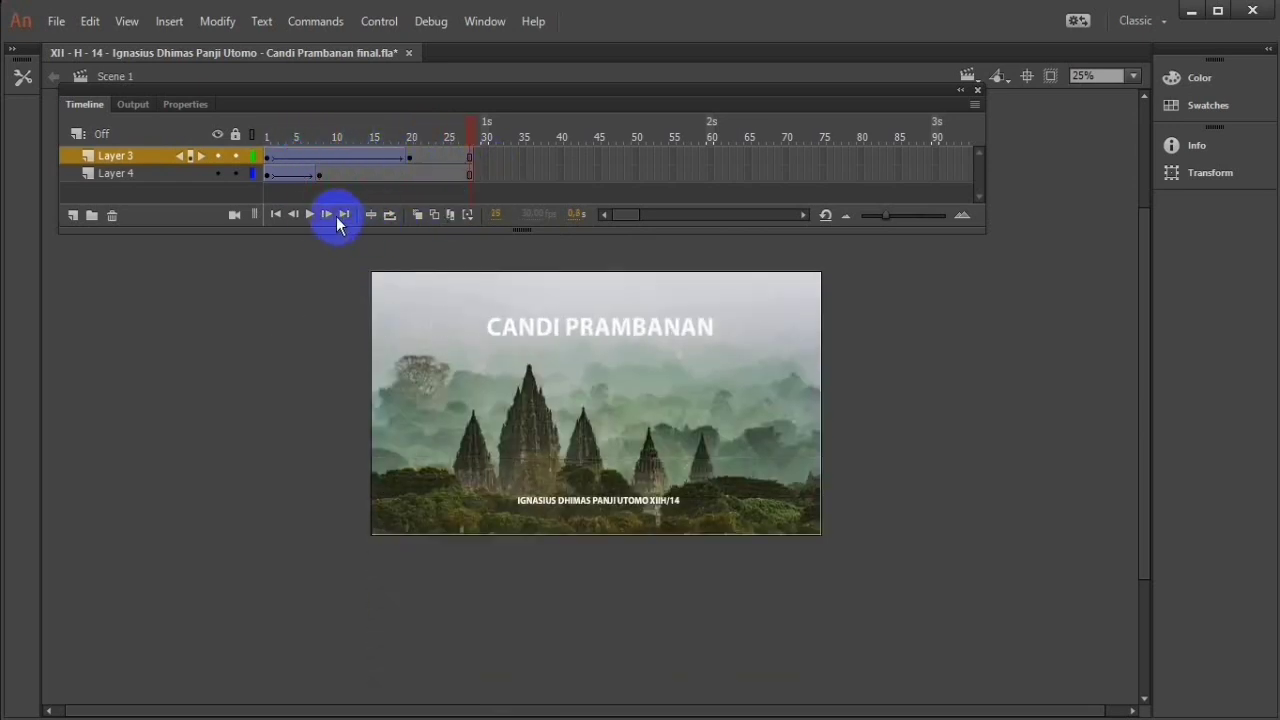
left_click(310, 215)
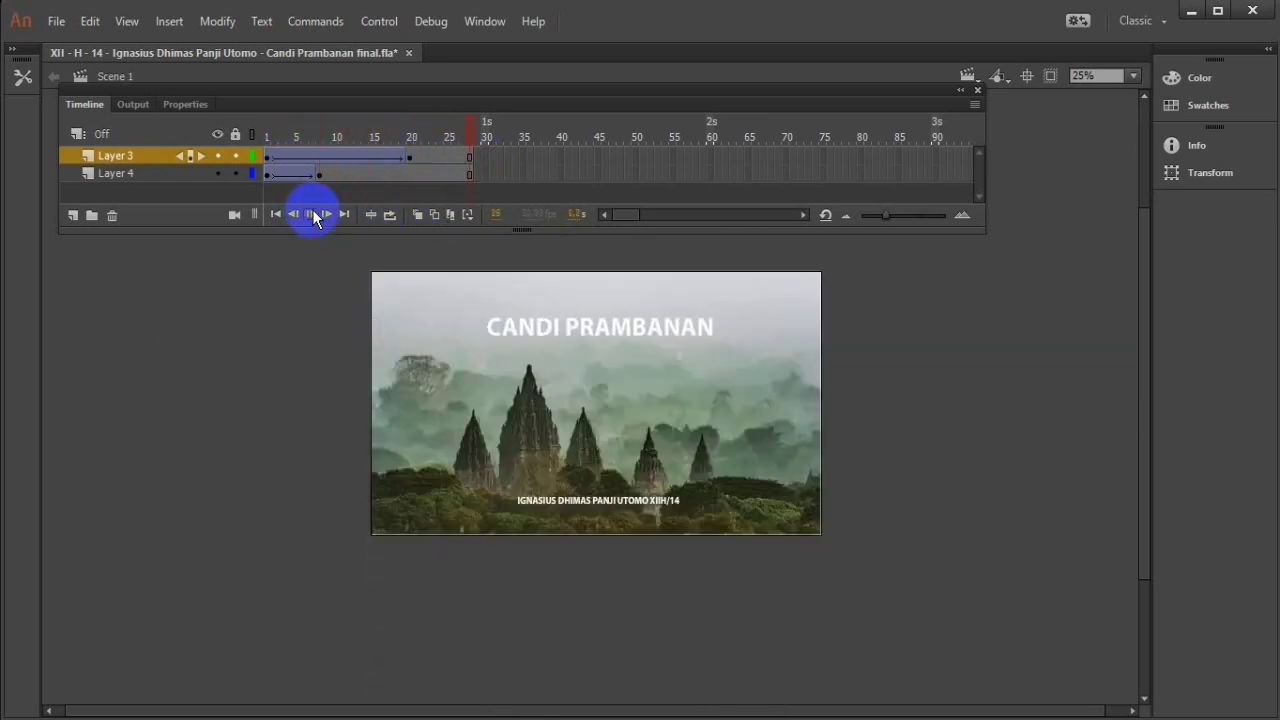
Step: Replay the complete animation of the title and the background
left_click(755, 386)
left_click_drag(762, 387, 765, 359)
left_click(456, 157)
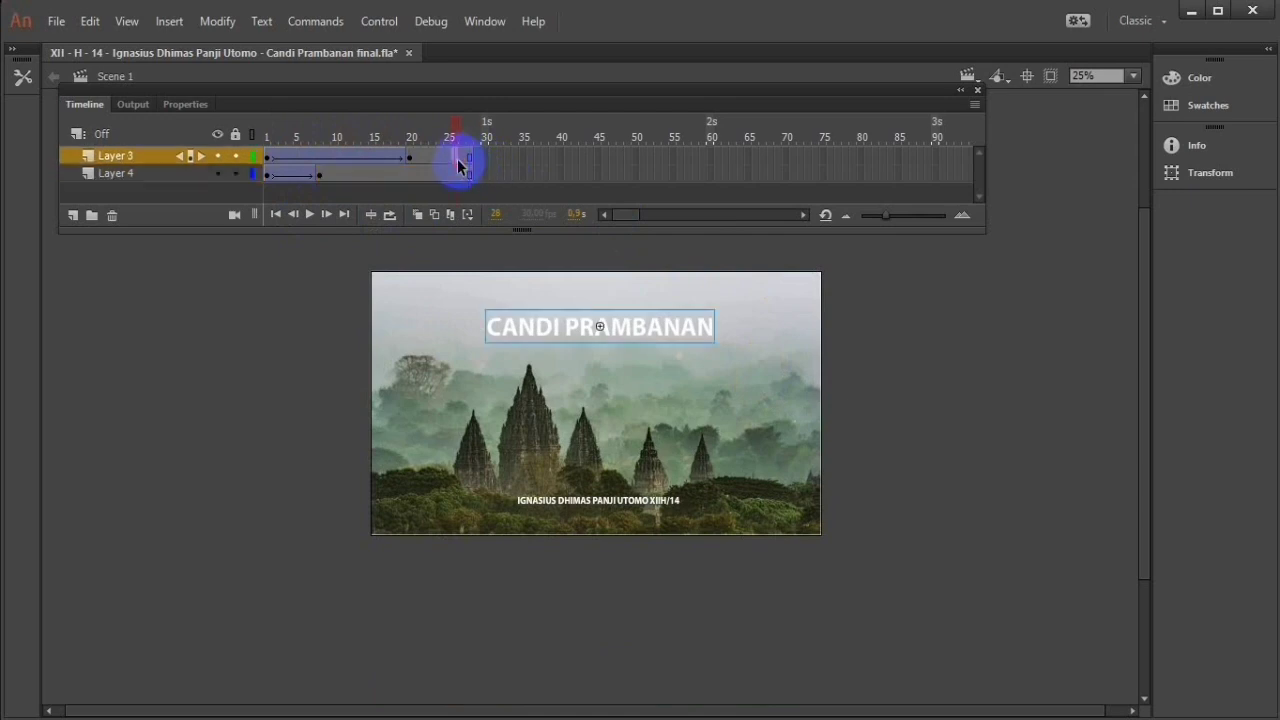
left_click(878, 388)
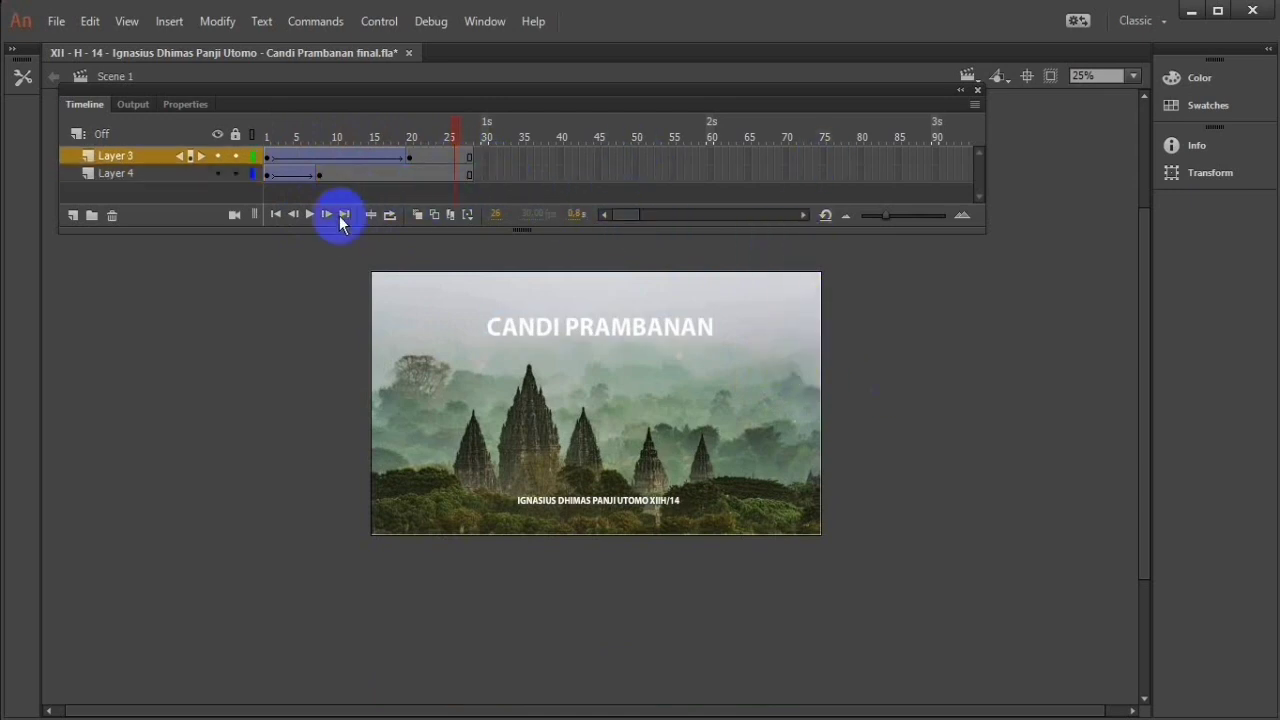
left_click(311, 215)
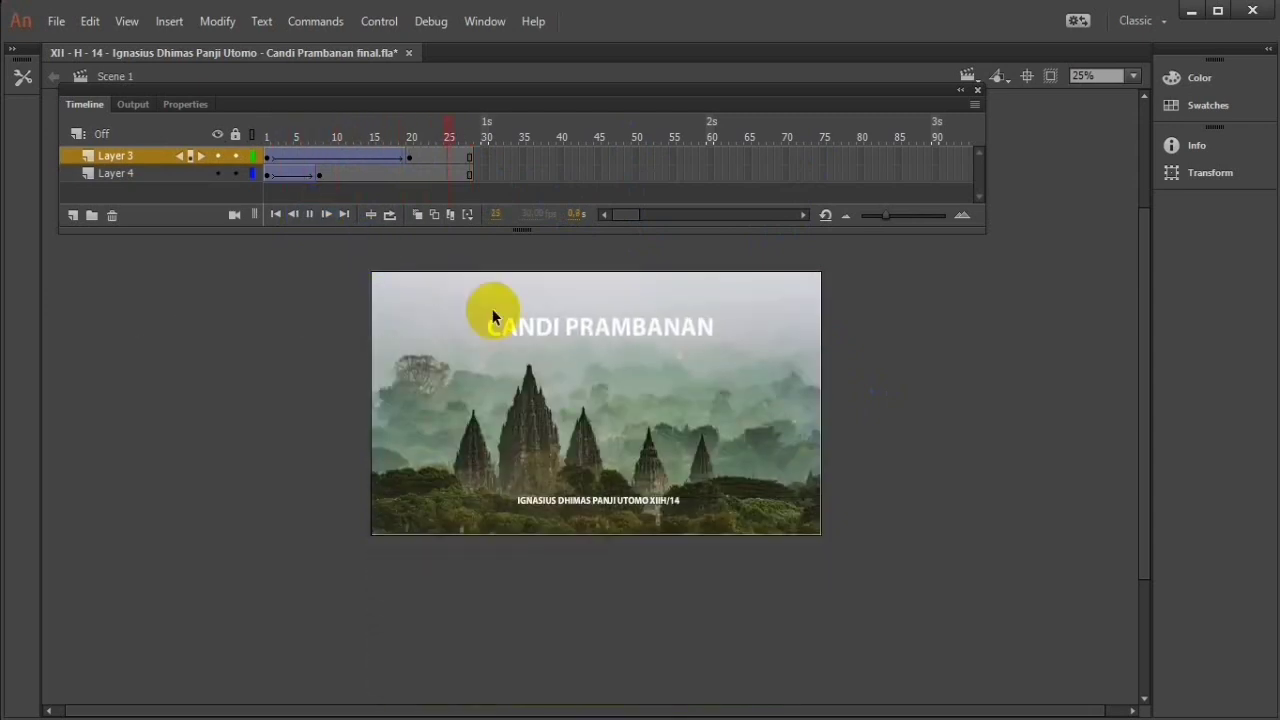
right_click(591, 327)
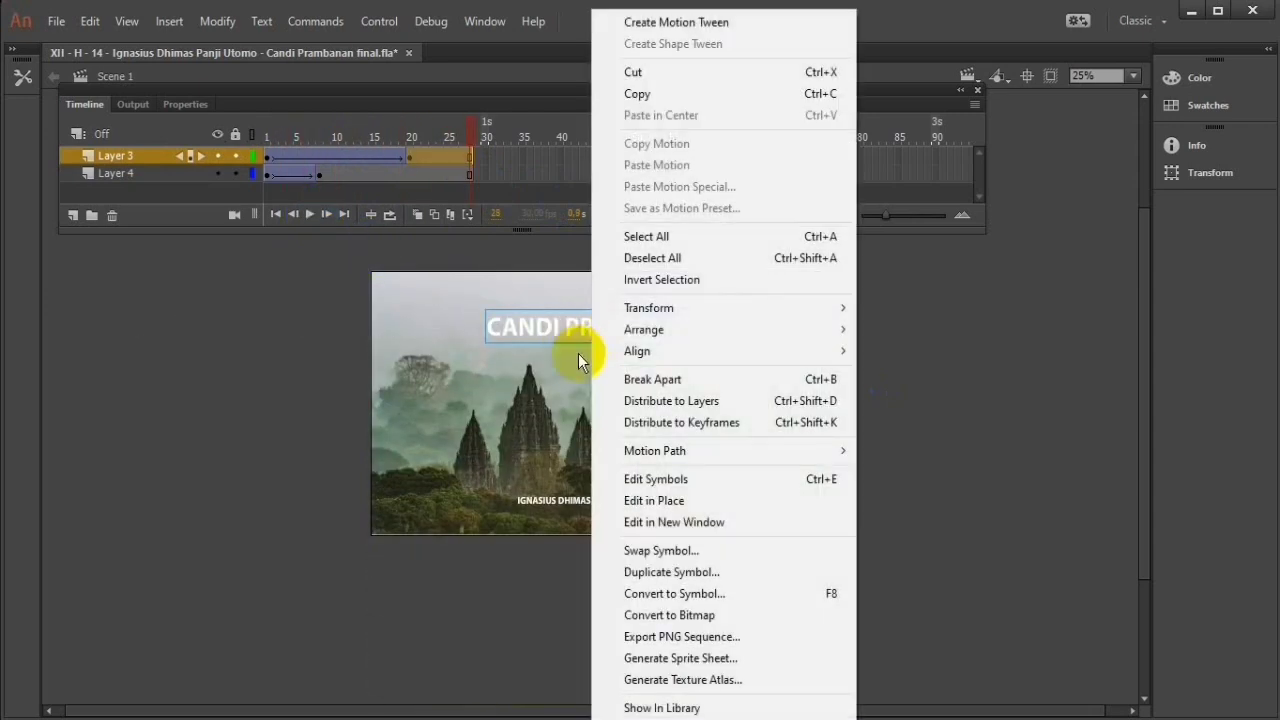
left_click(1004, 452)
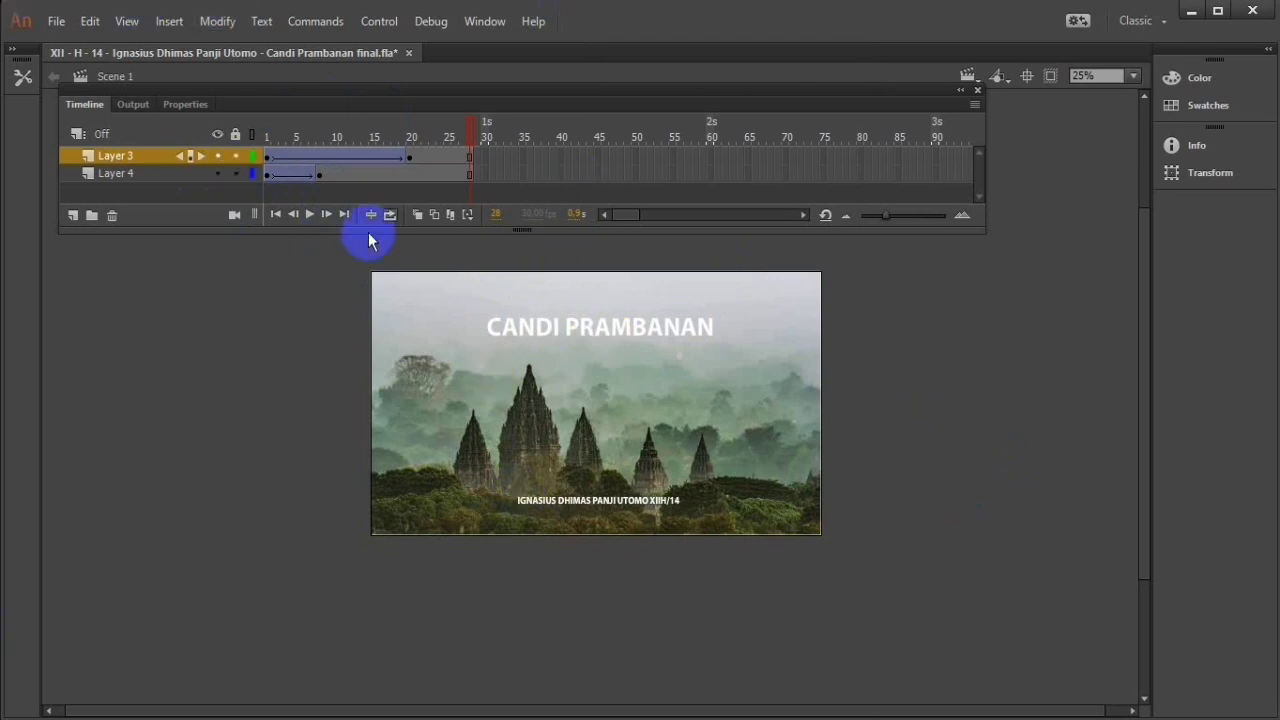
Step: Select frame 19 in Layer 3's tween and display the frame's properties
left_click(266, 157)
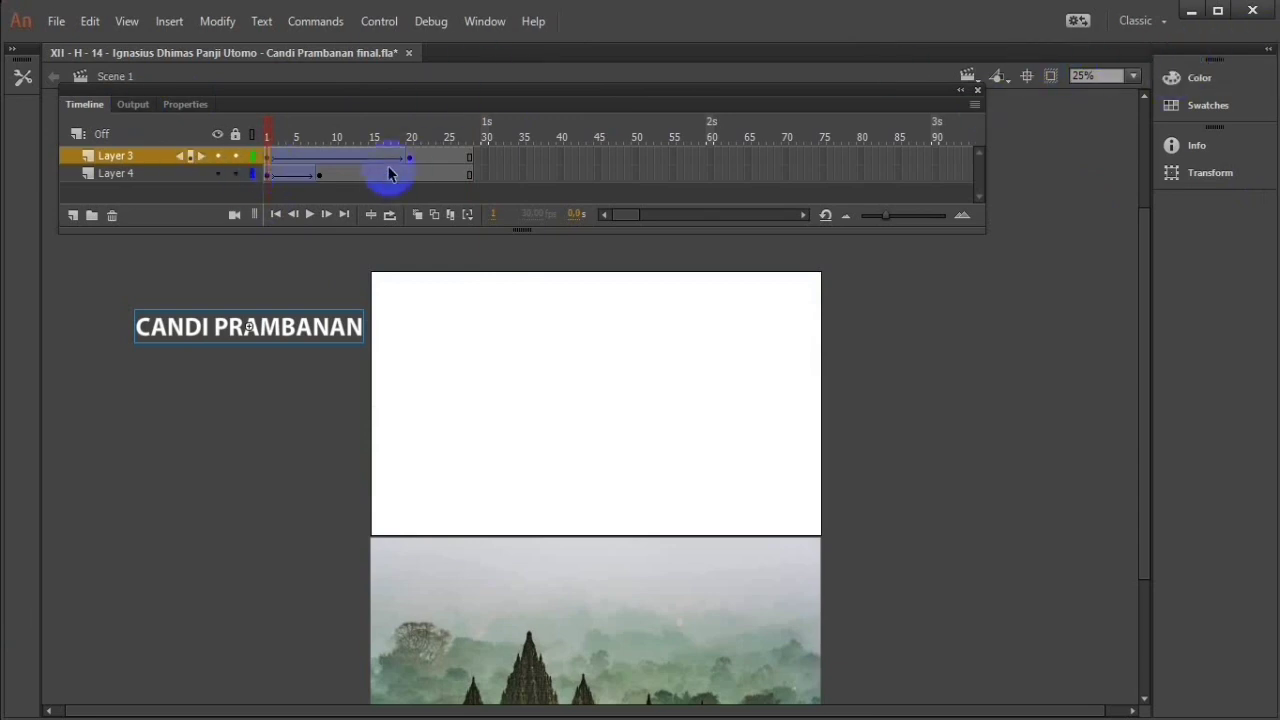
left_click(402, 157)
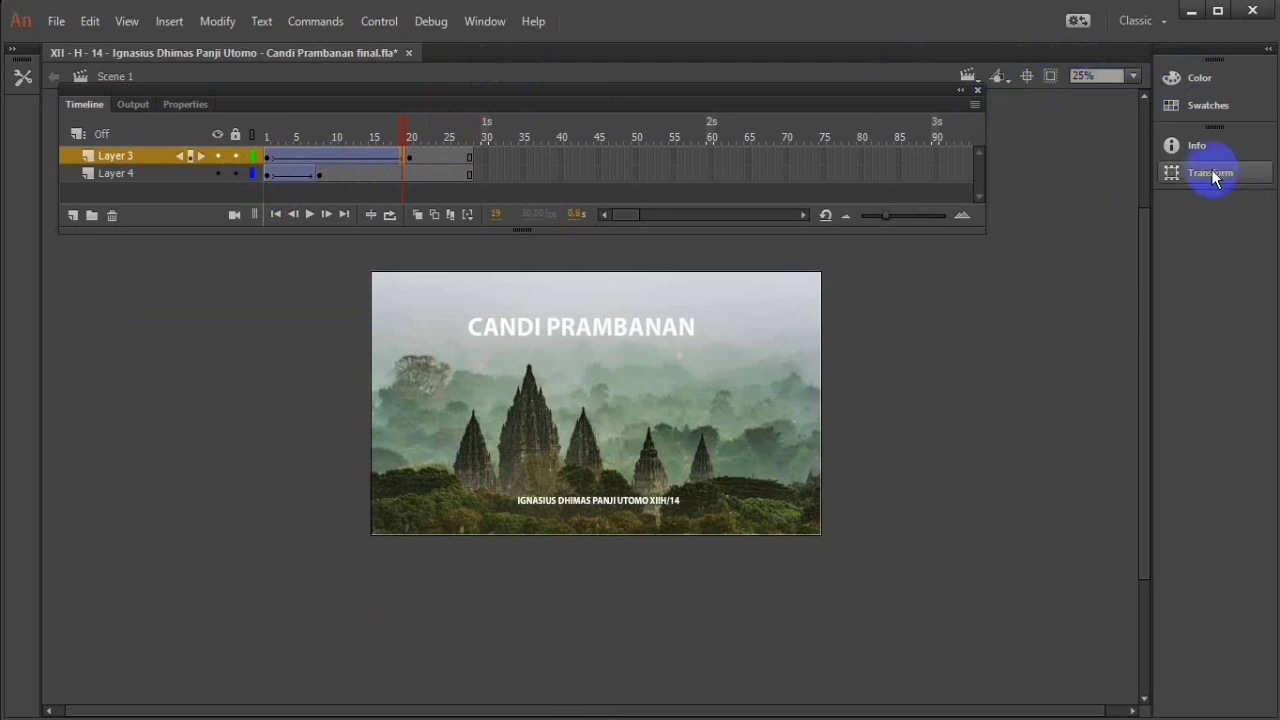
left_click(1207, 106)
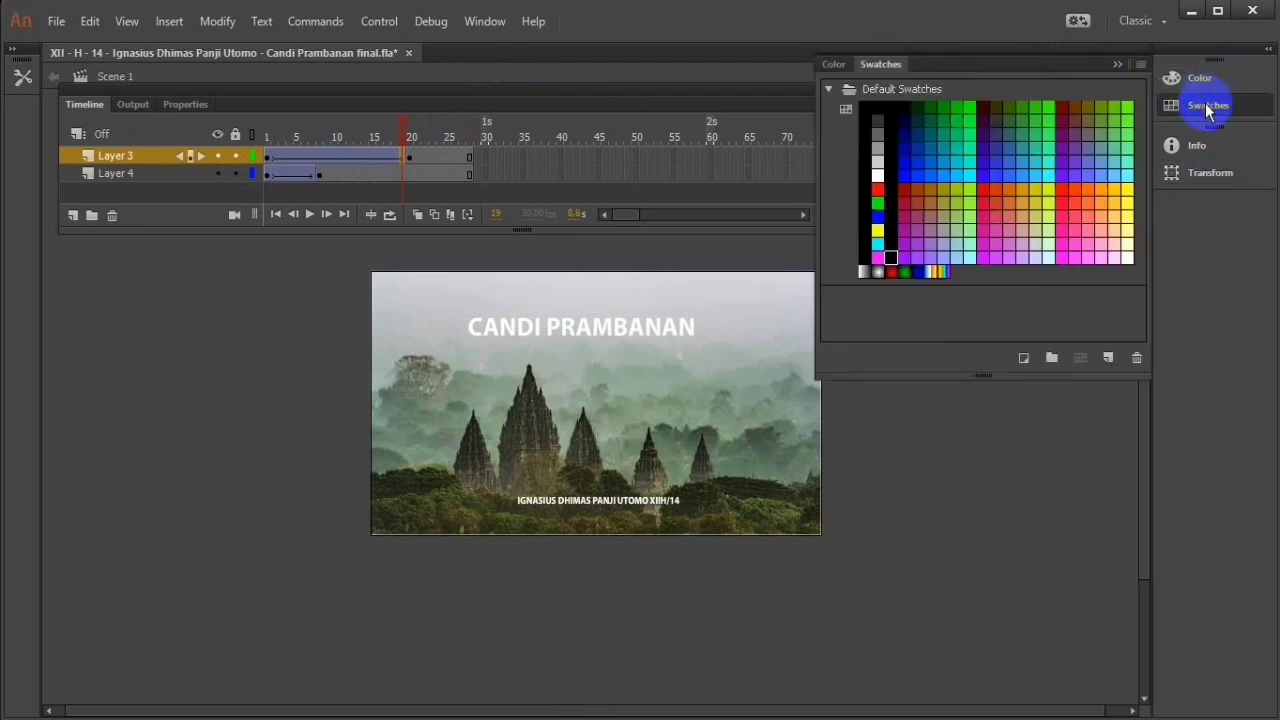
left_click(1200, 108)
left_click(1198, 147)
left_click(1198, 148)
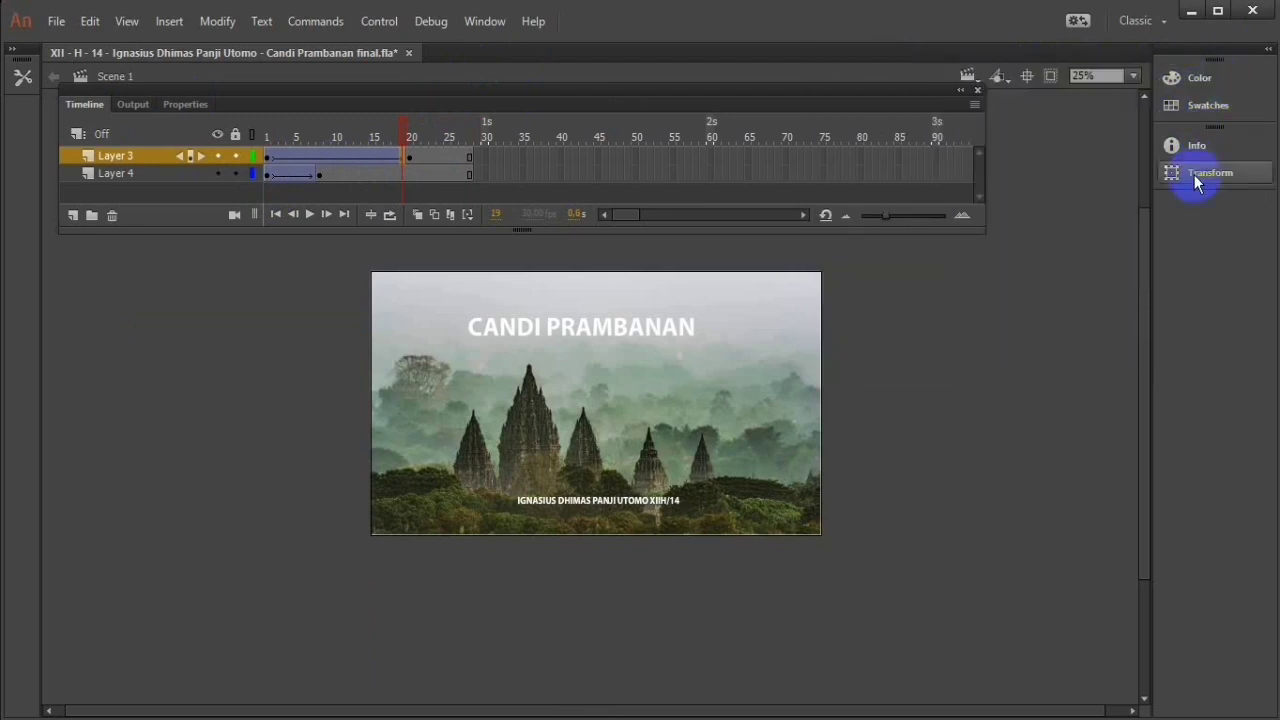
left_click_drag(1190, 55, 1148, 64)
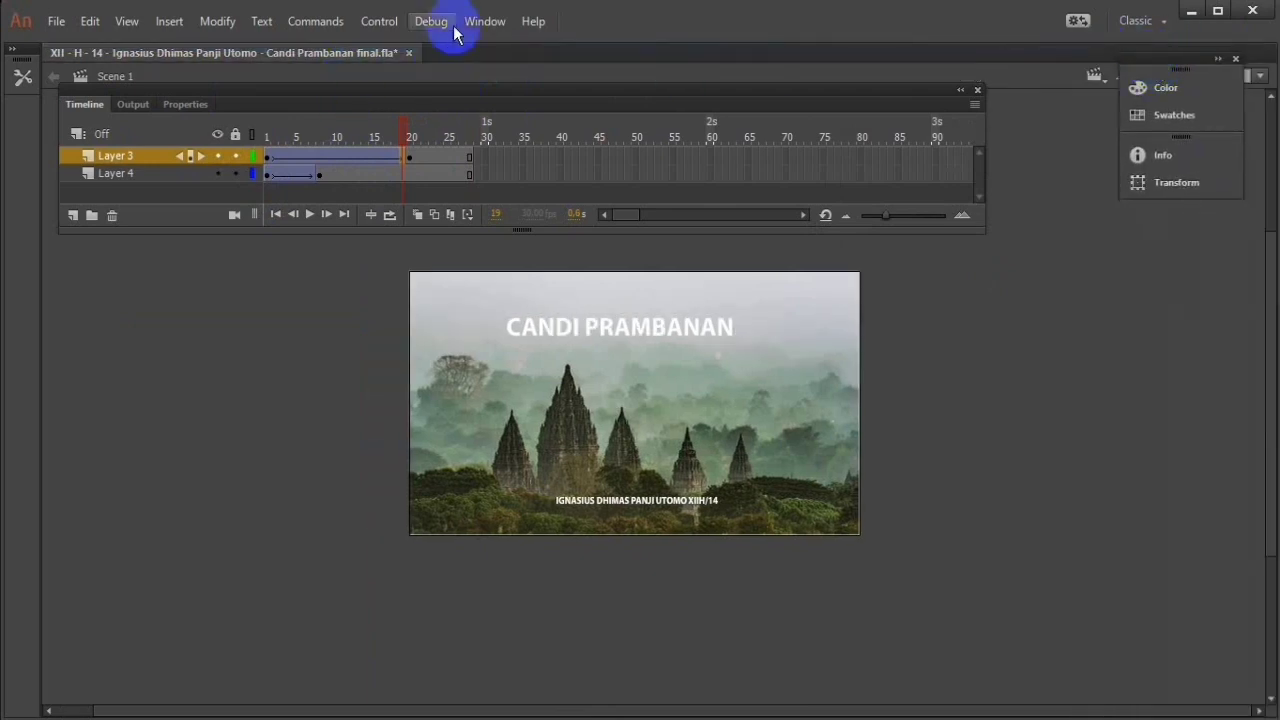
left_click(484, 21)
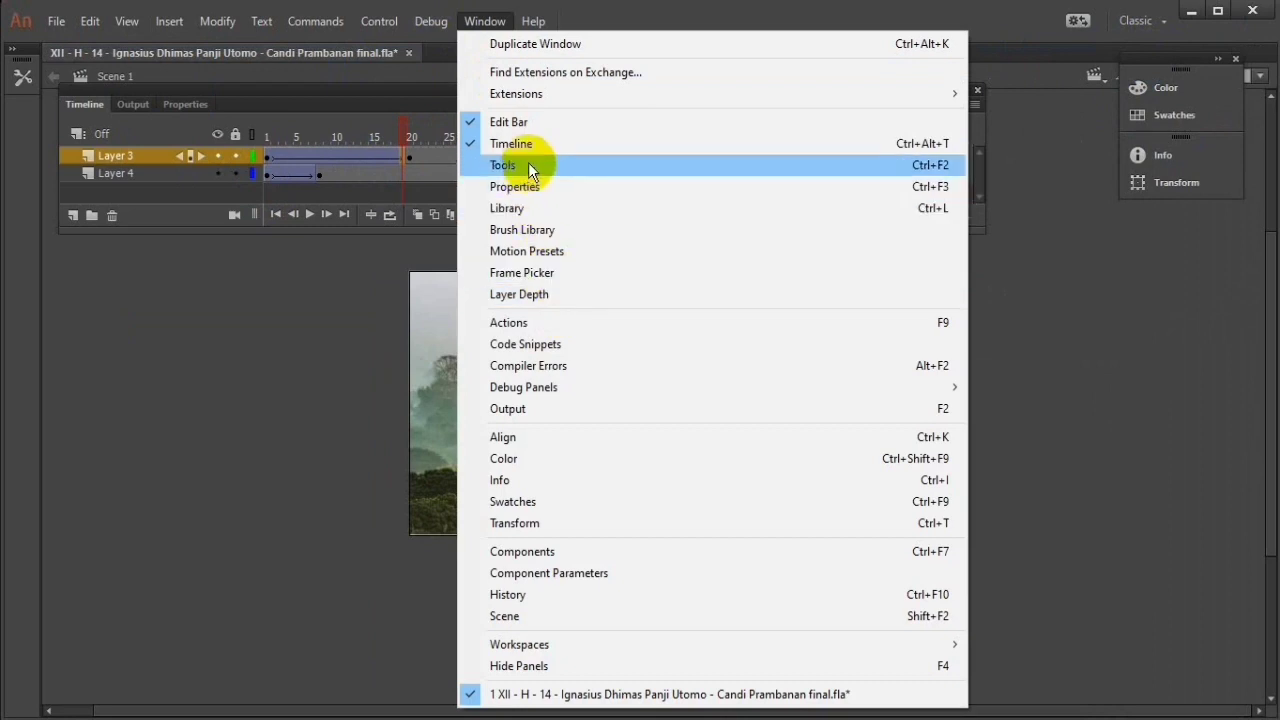
left_click(540, 186)
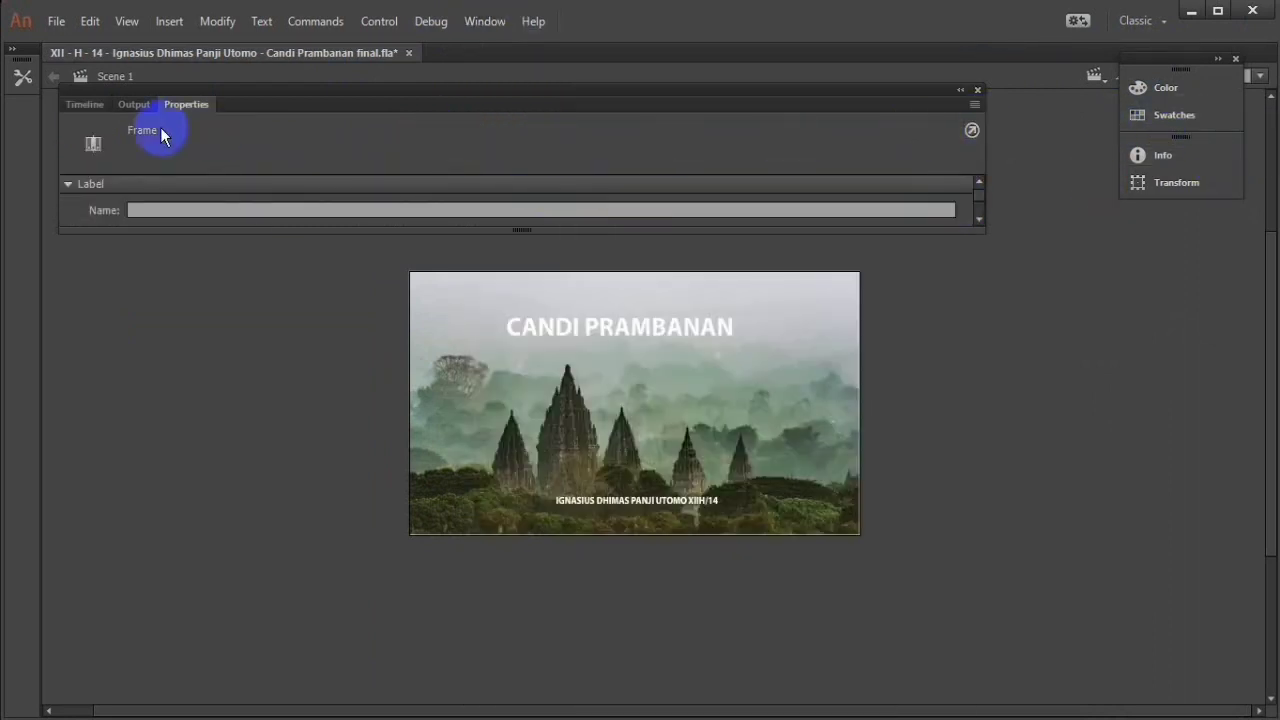
left_click(80, 105)
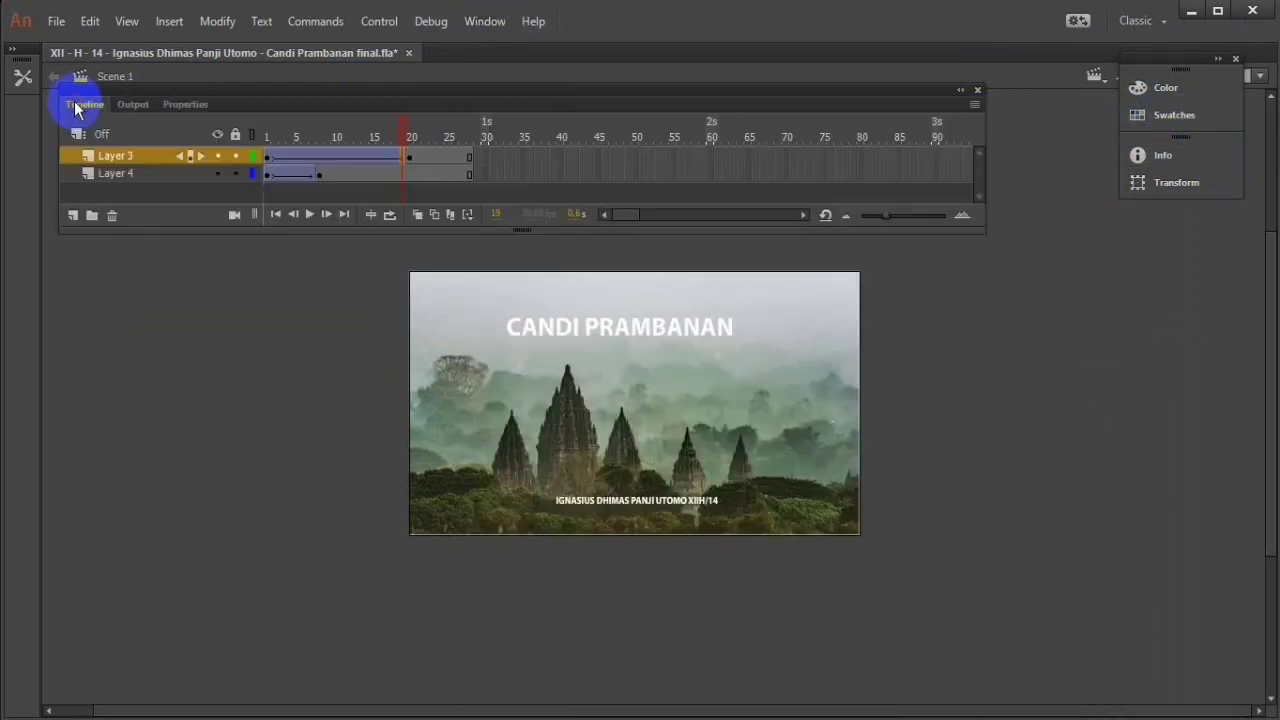
left_click(134, 104)
left_click(172, 104)
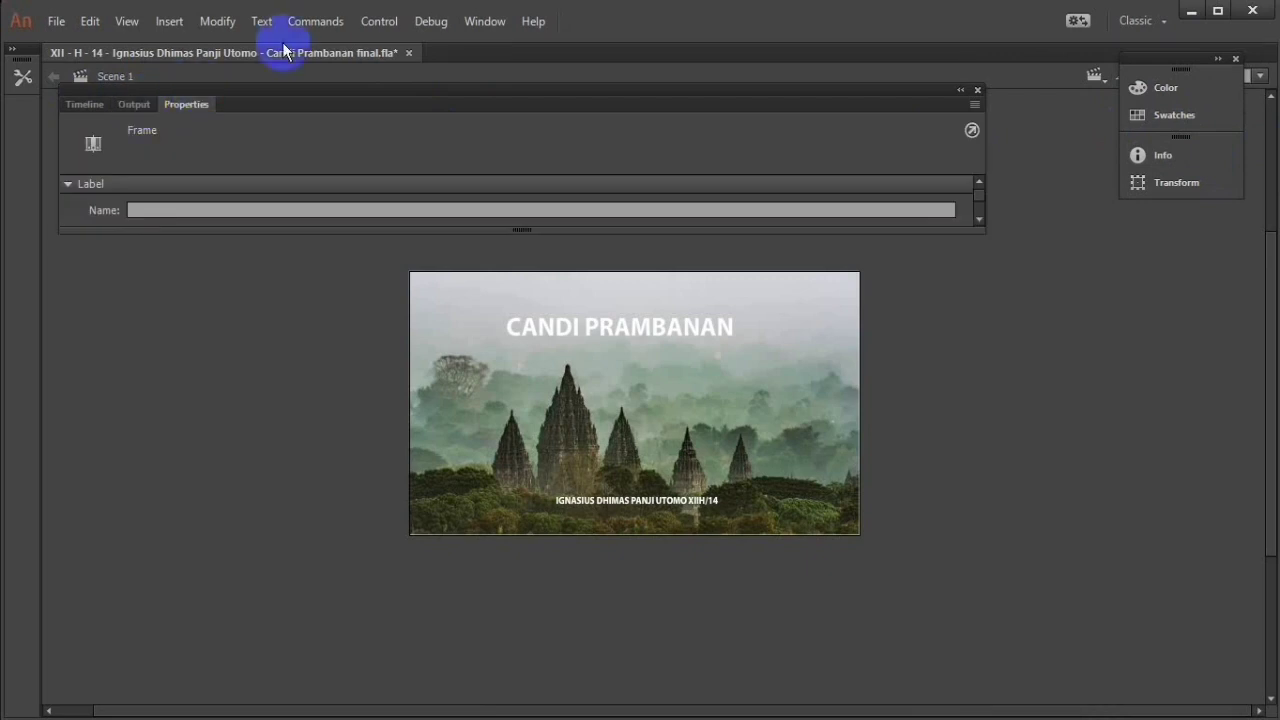
left_click(486, 21)
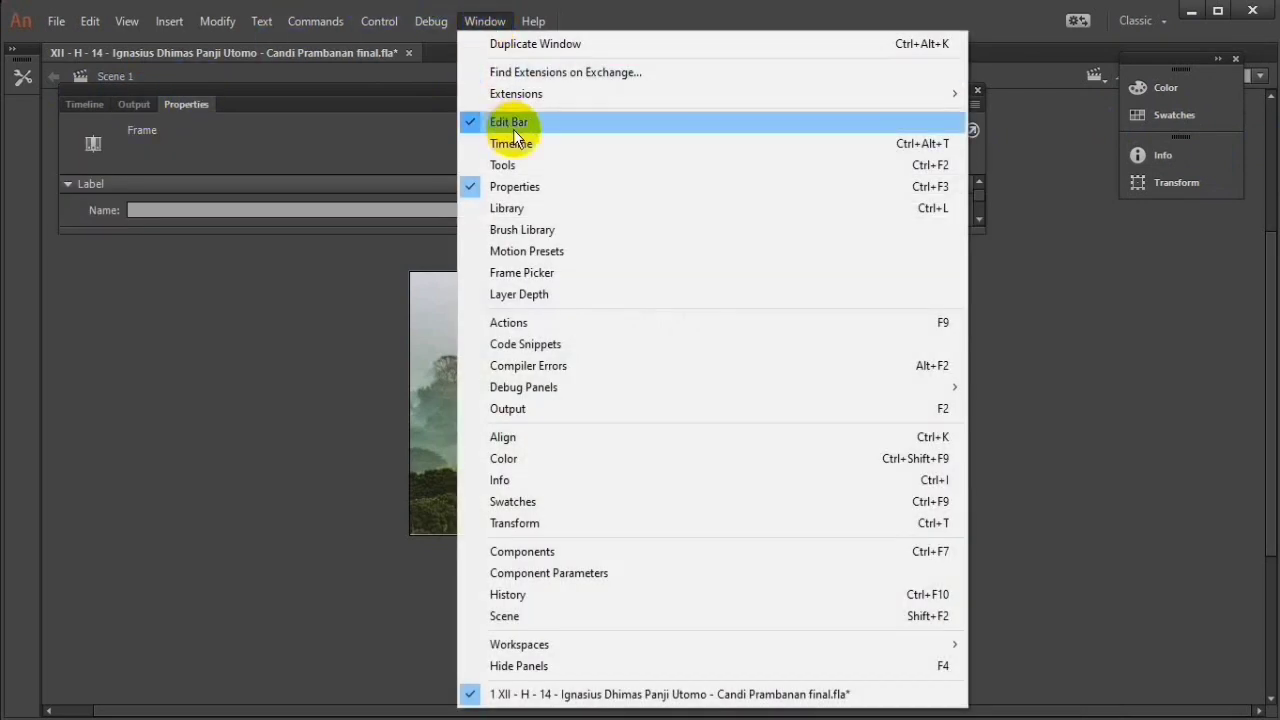
left_click(1136, 254)
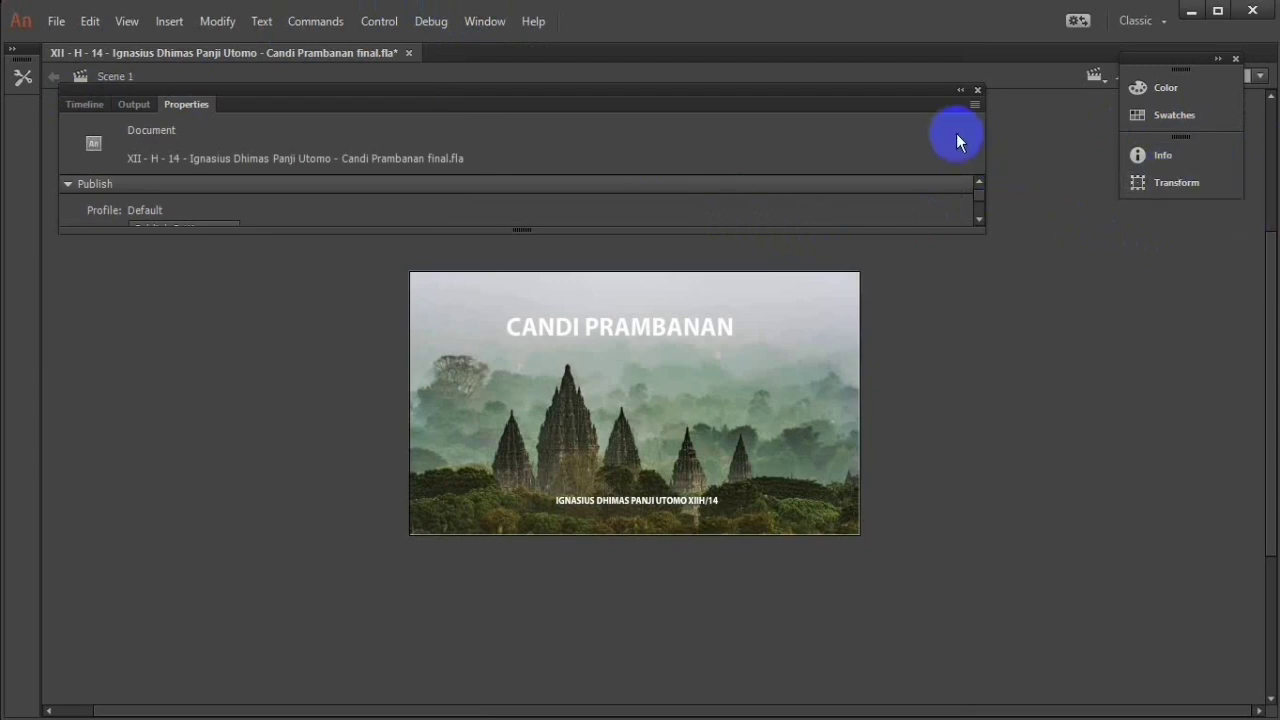
Step: Make the floating properties group narrow and tall enough to show the document's publish, size and stage settings
left_click_drag(987, 147, 223, 186)
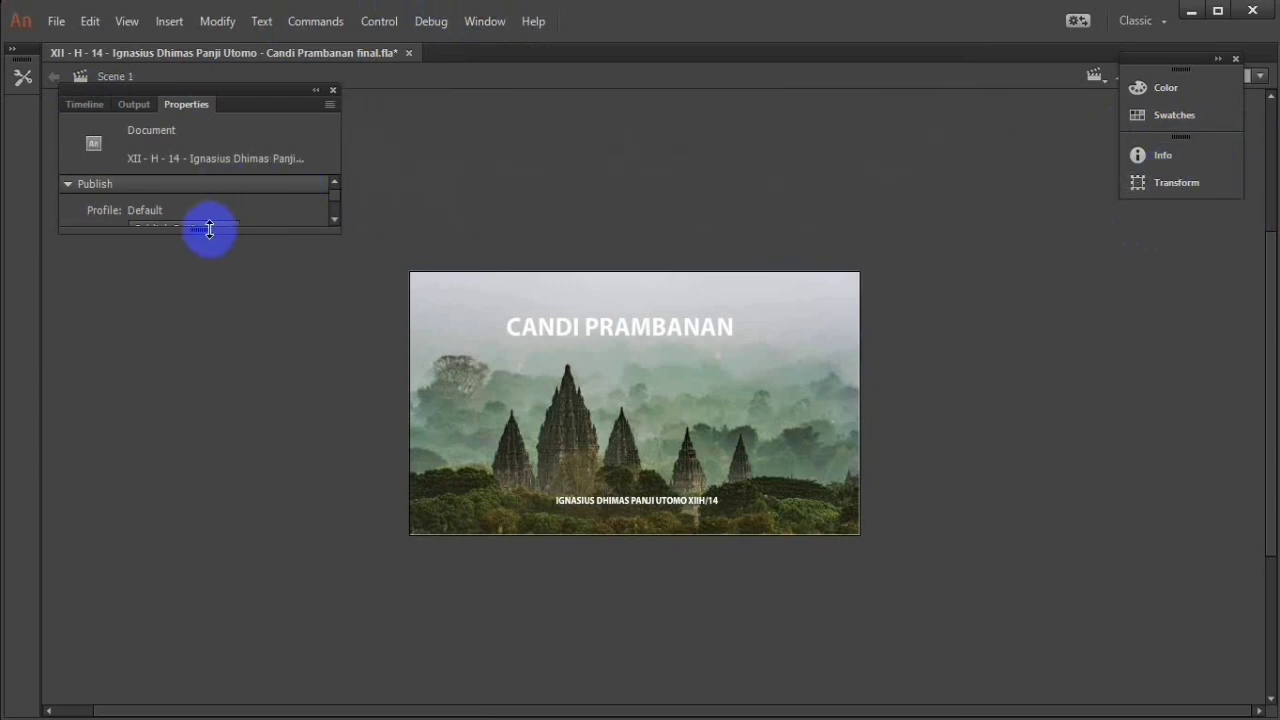
left_click_drag(209, 229, 181, 622)
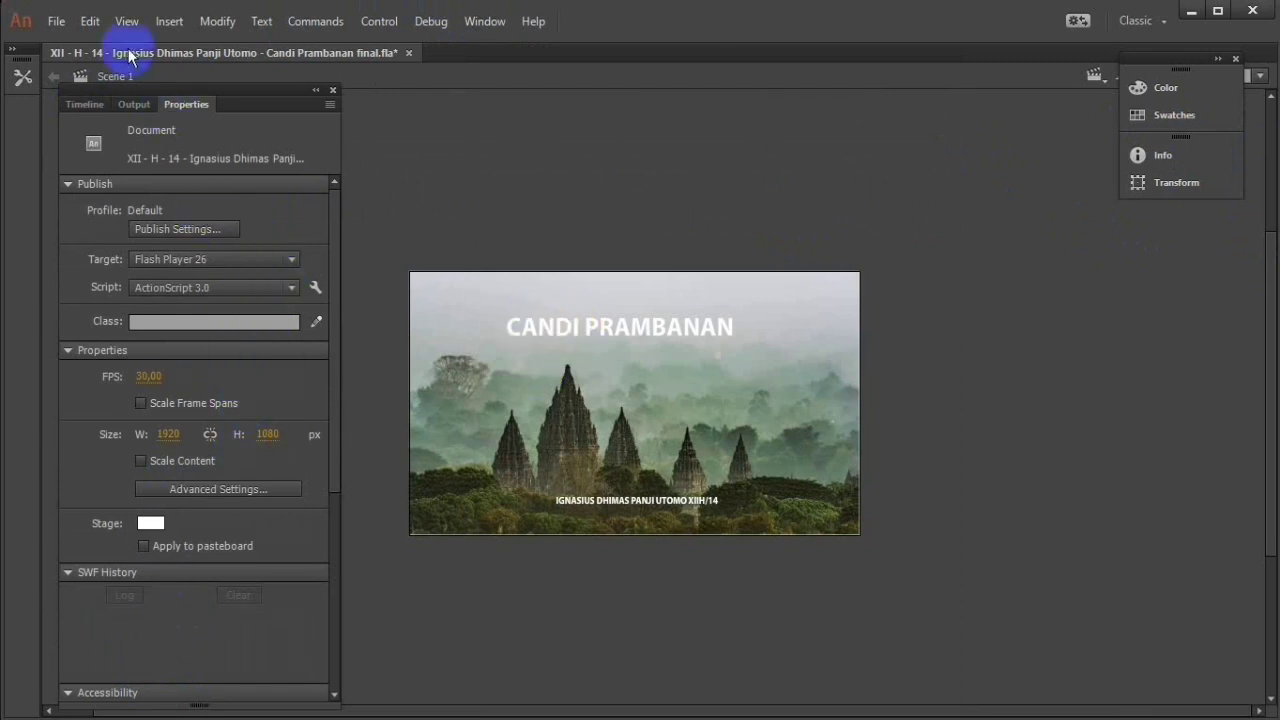
left_click(137, 106)
left_click(88, 105)
left_click(195, 105)
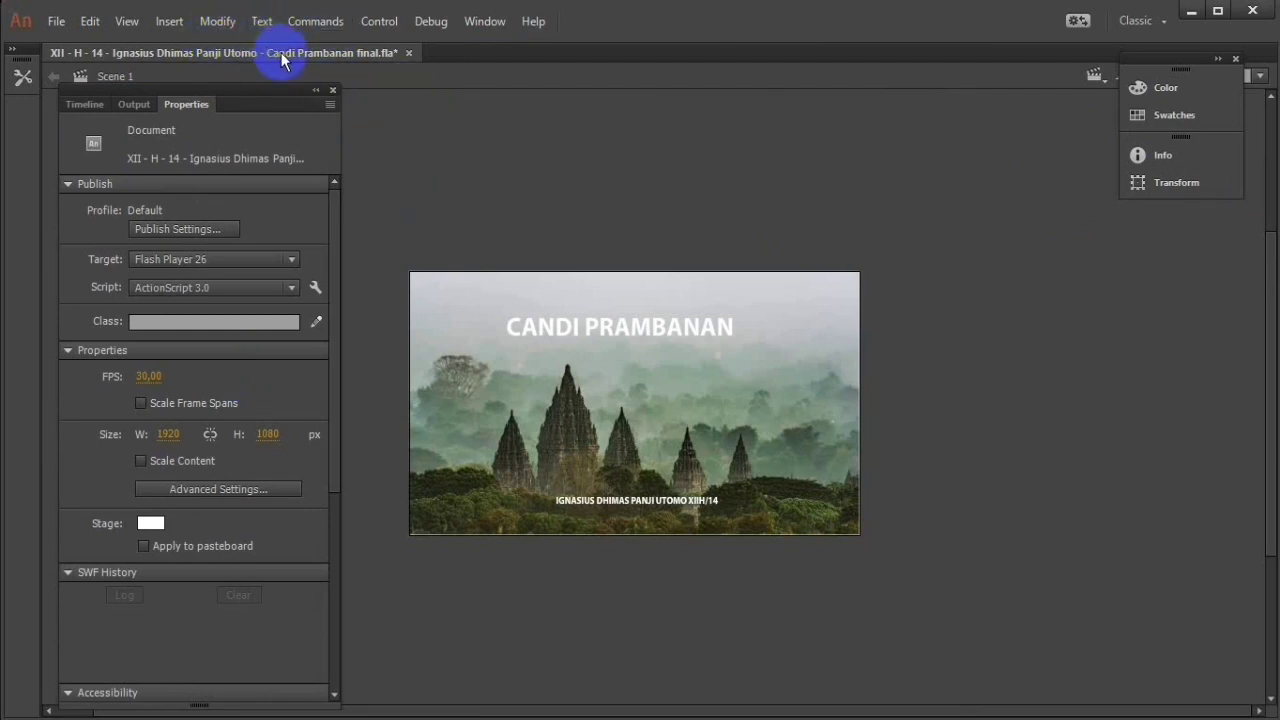
Step: Select frame 1 of Layer 3 and set its classic tween's easing to Bounce EaseInOut
left_click(82, 106)
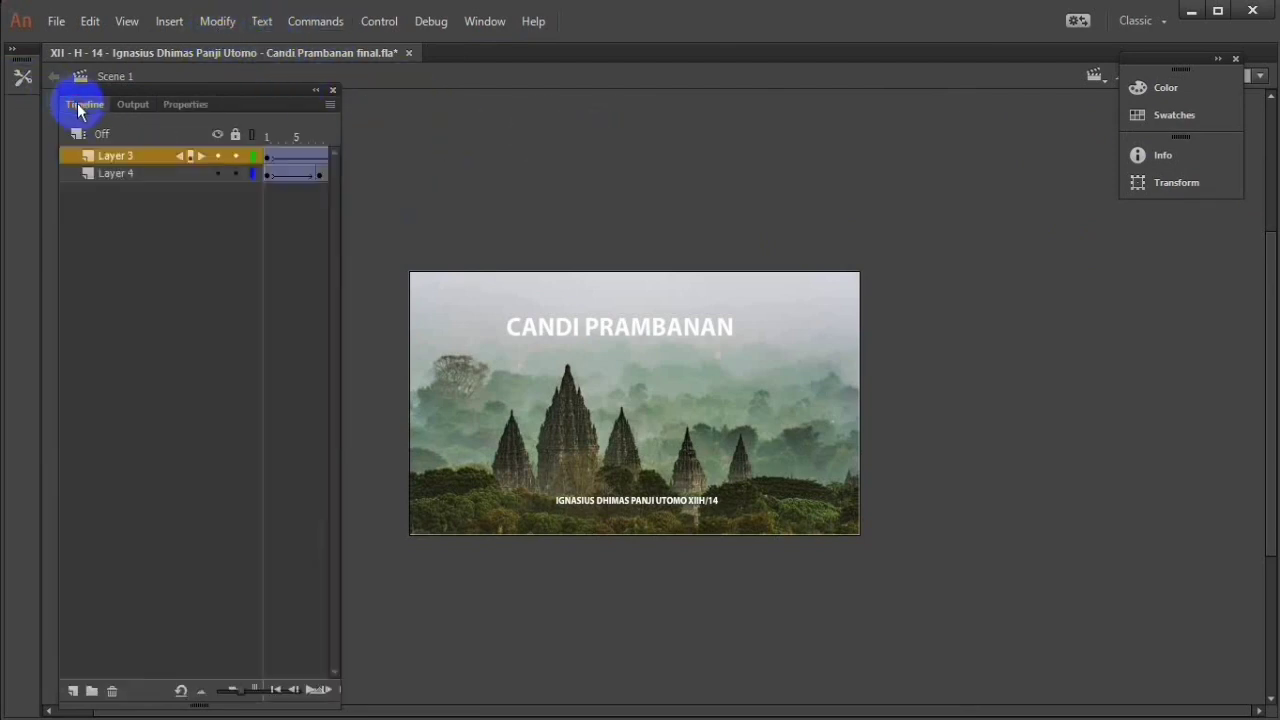
left_click(266, 154)
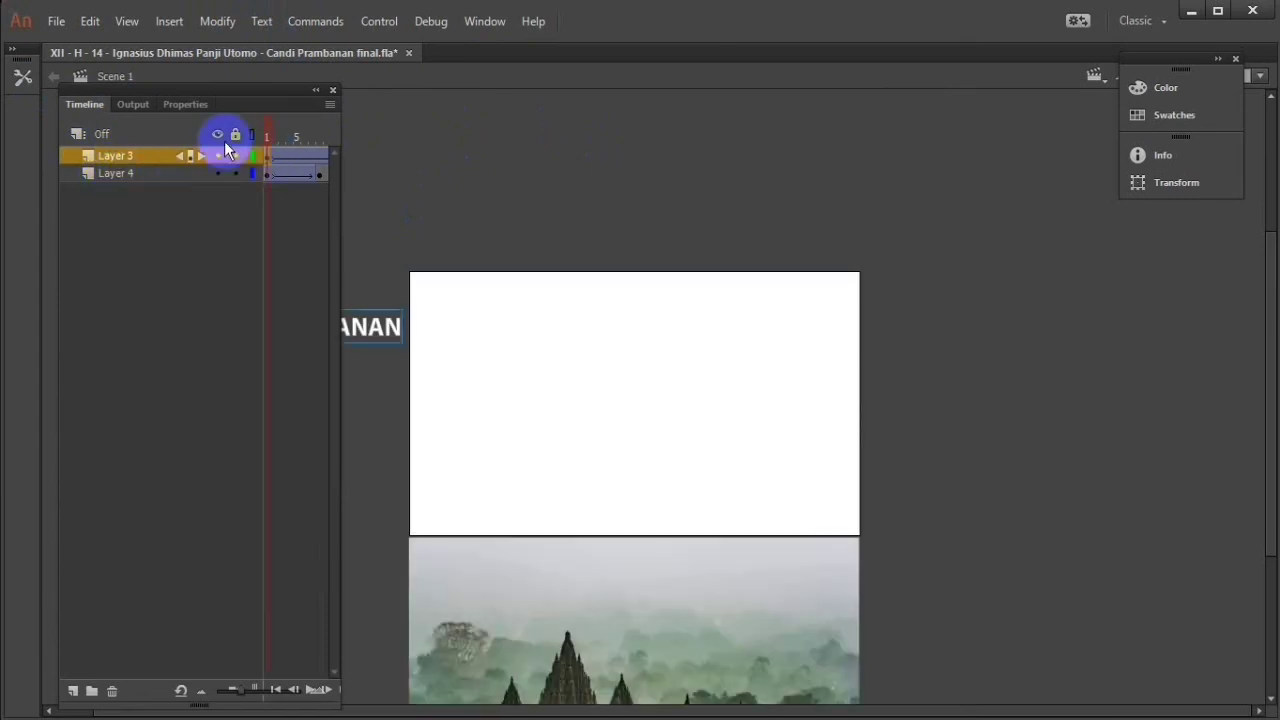
left_click(168, 106)
left_click(165, 326)
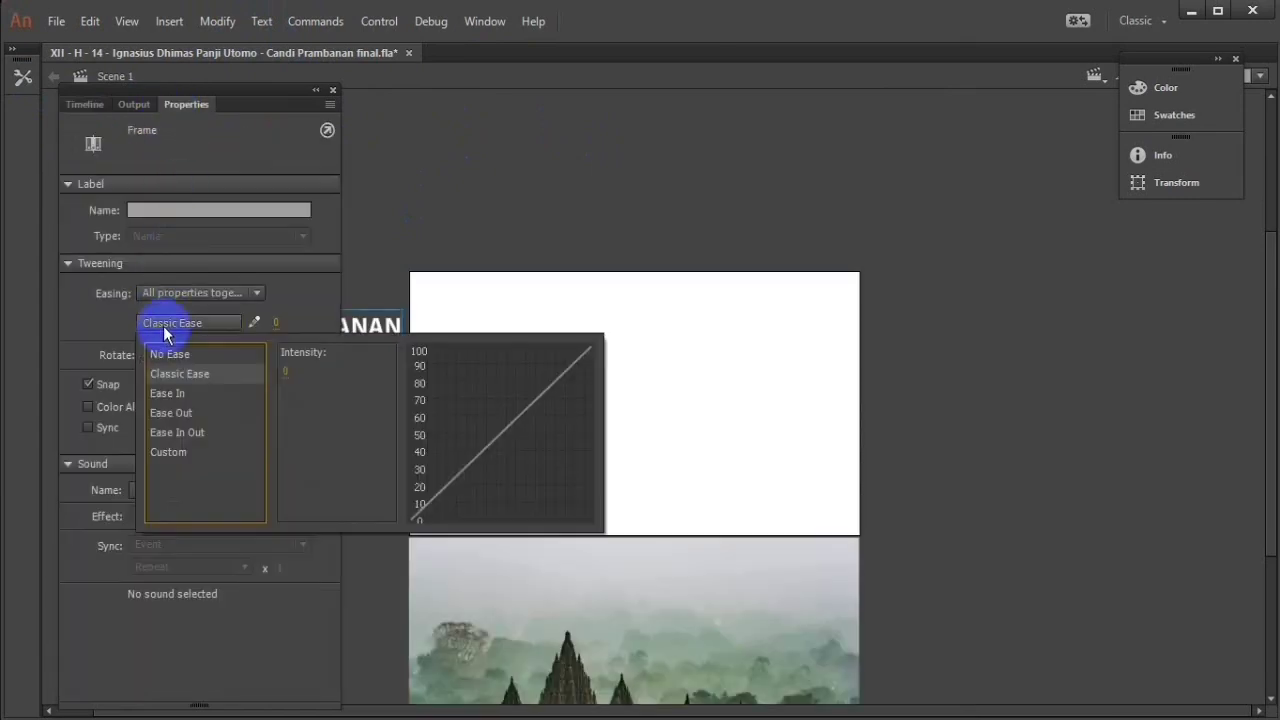
left_click(201, 432)
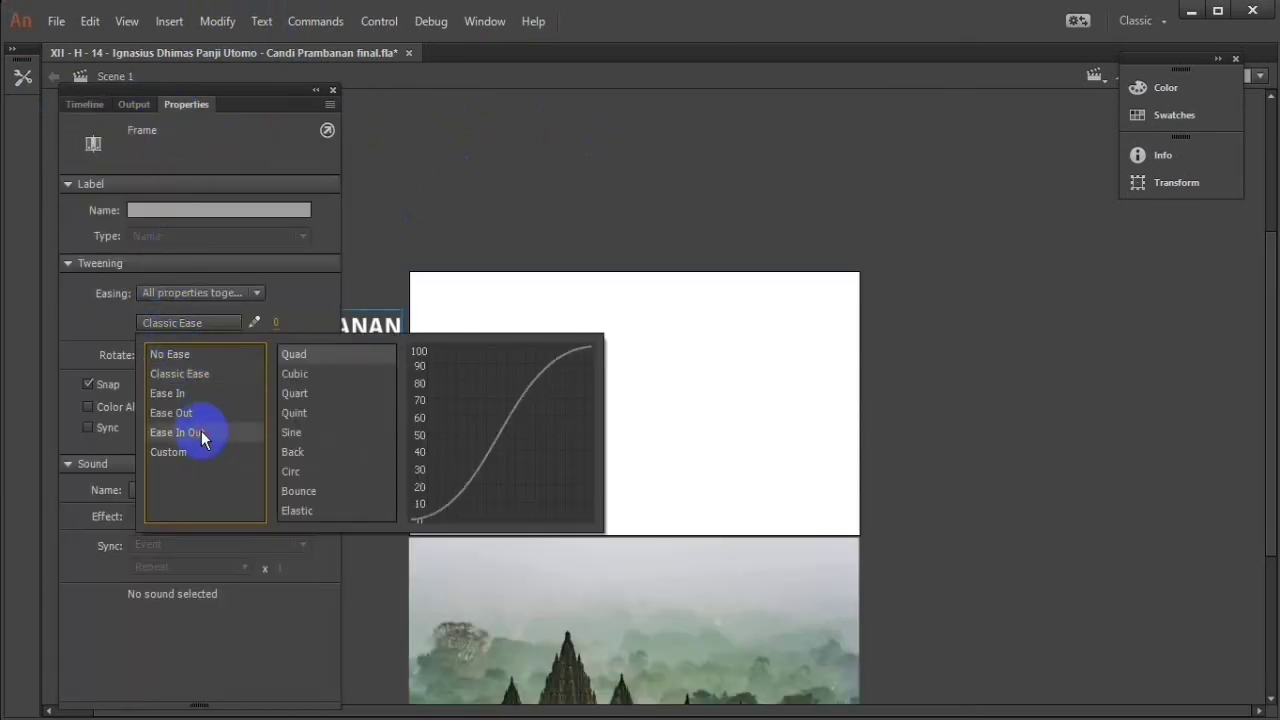
left_click(311, 491)
double_click(311, 491)
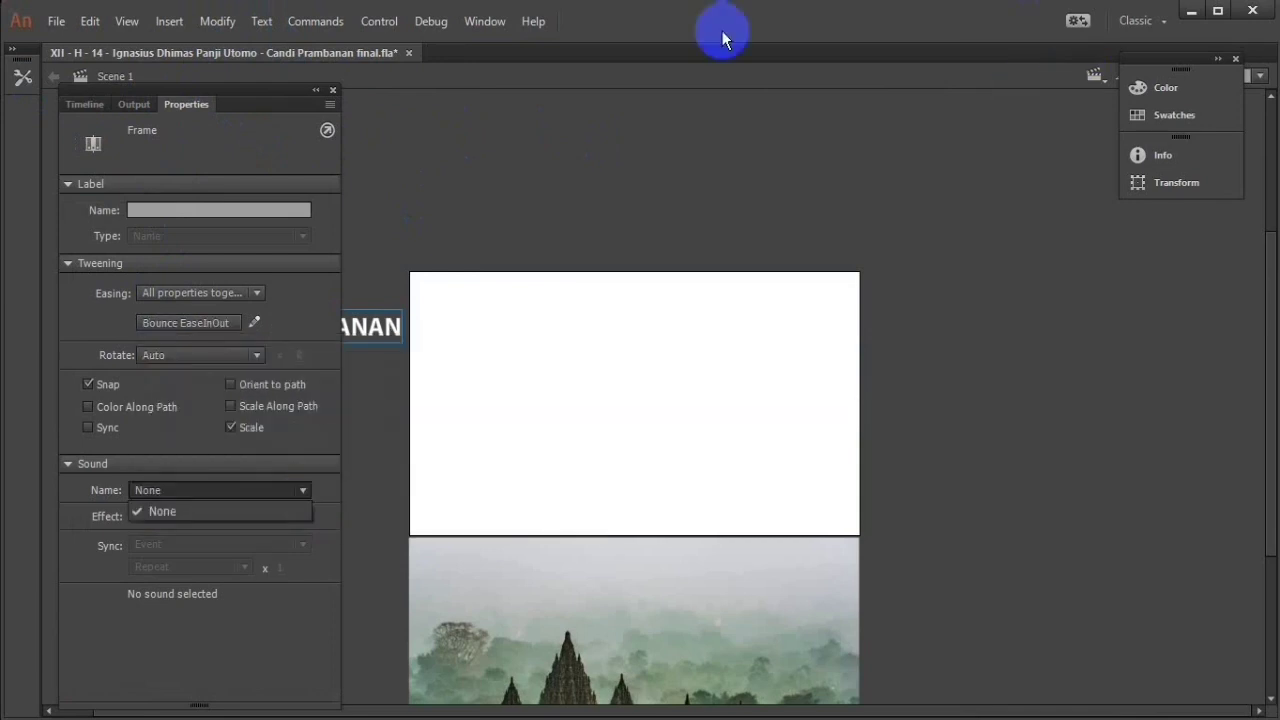
left_click(339, 169)
Step: Widen the floating group, move it clear of the title's starting position, and display the timeline
left_click_drag(341, 226, 638, 263)
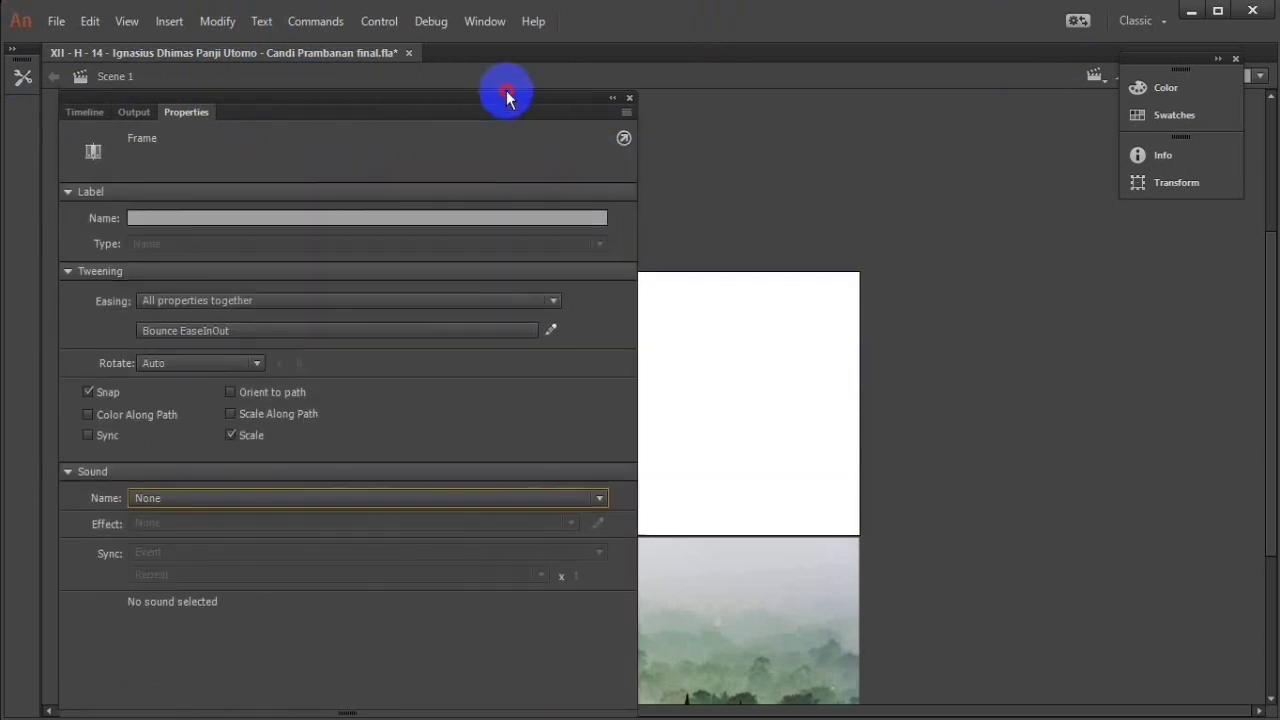
left_click_drag(503, 94, 1240, 200)
left_click(484, 21)
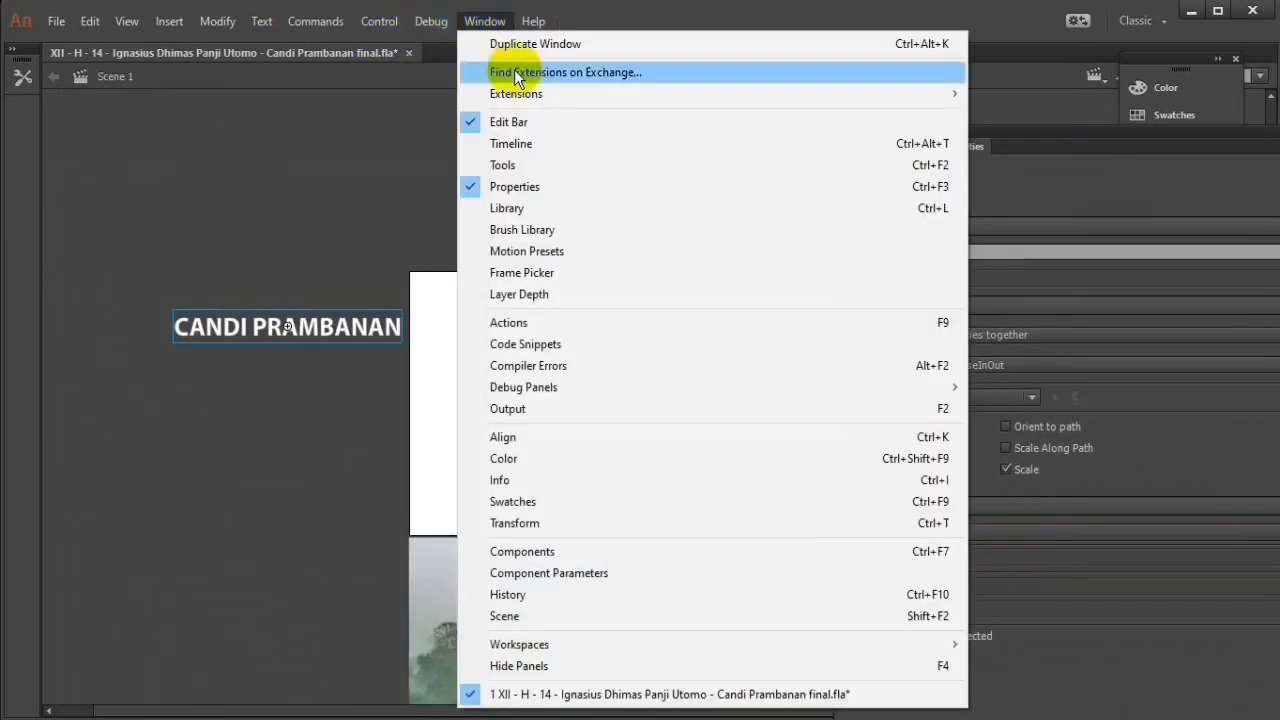
left_click(537, 140)
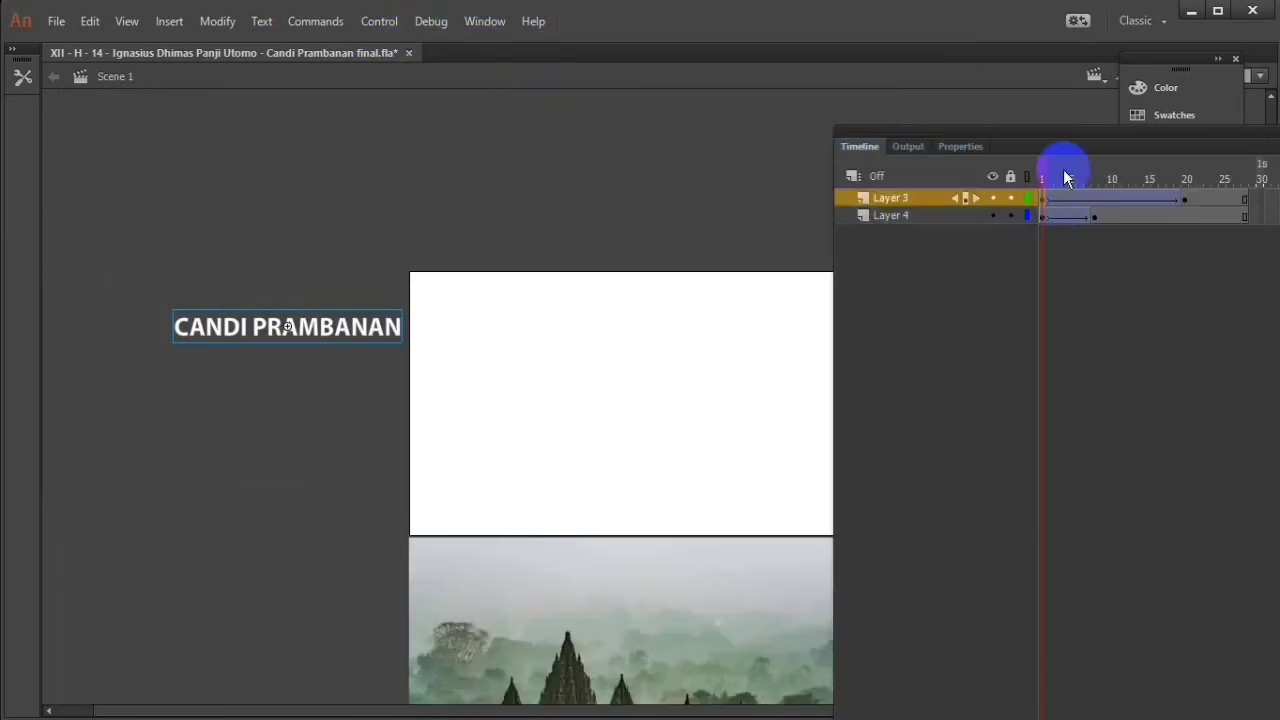
left_click(500, 20)
left_click(540, 182)
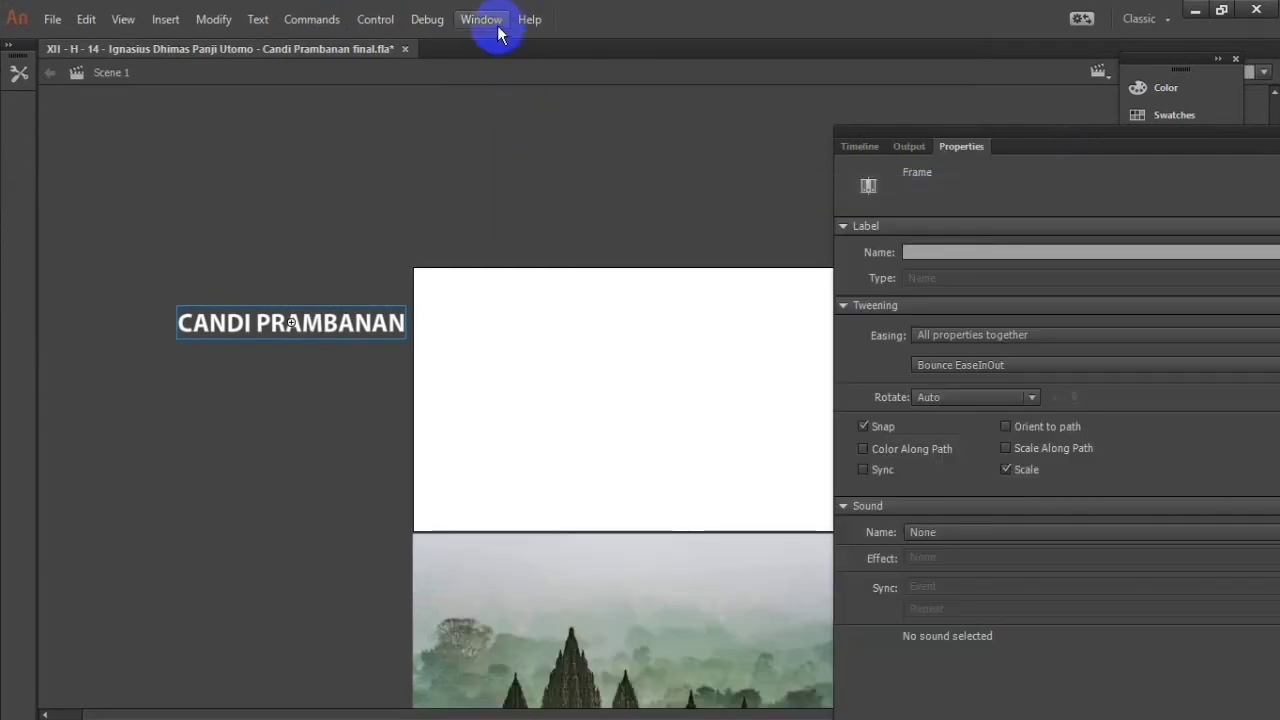
left_click(485, 20)
left_click(618, 148)
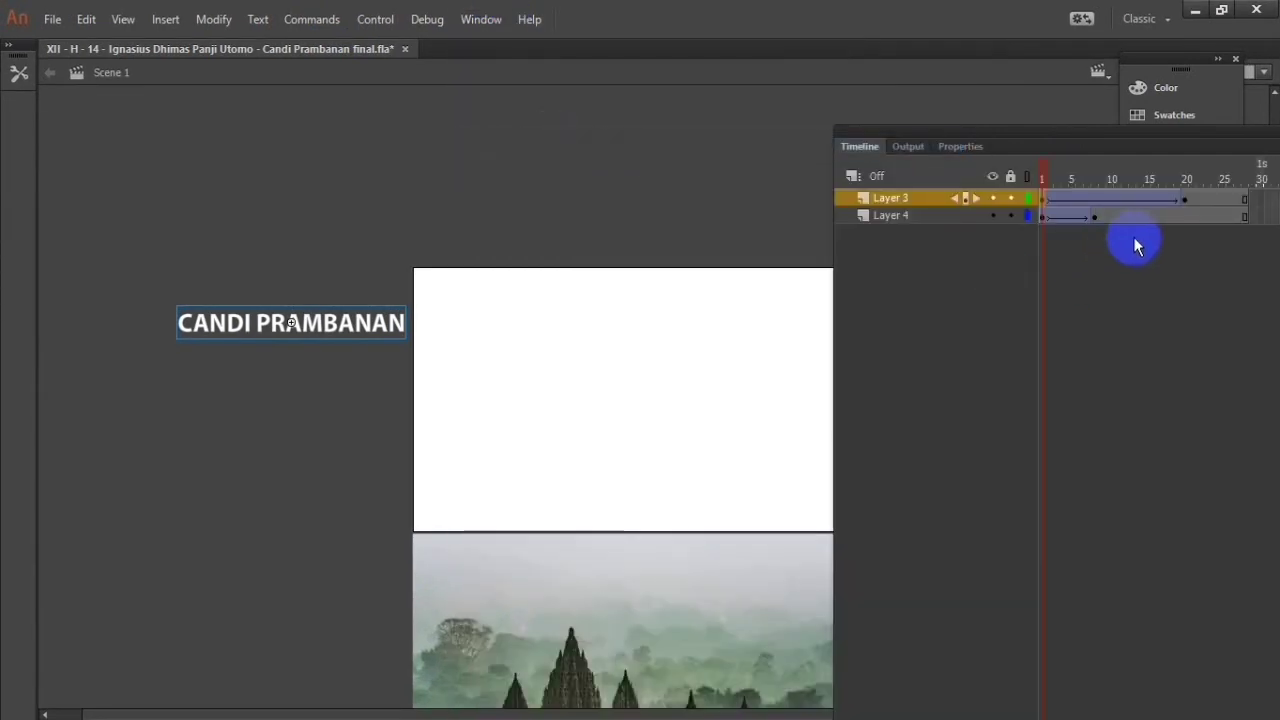
Step: Select frame 19 in Layer 3, then move the floating timeline above the stage and reduce its height to uncover the artwork
left_click(1176, 197)
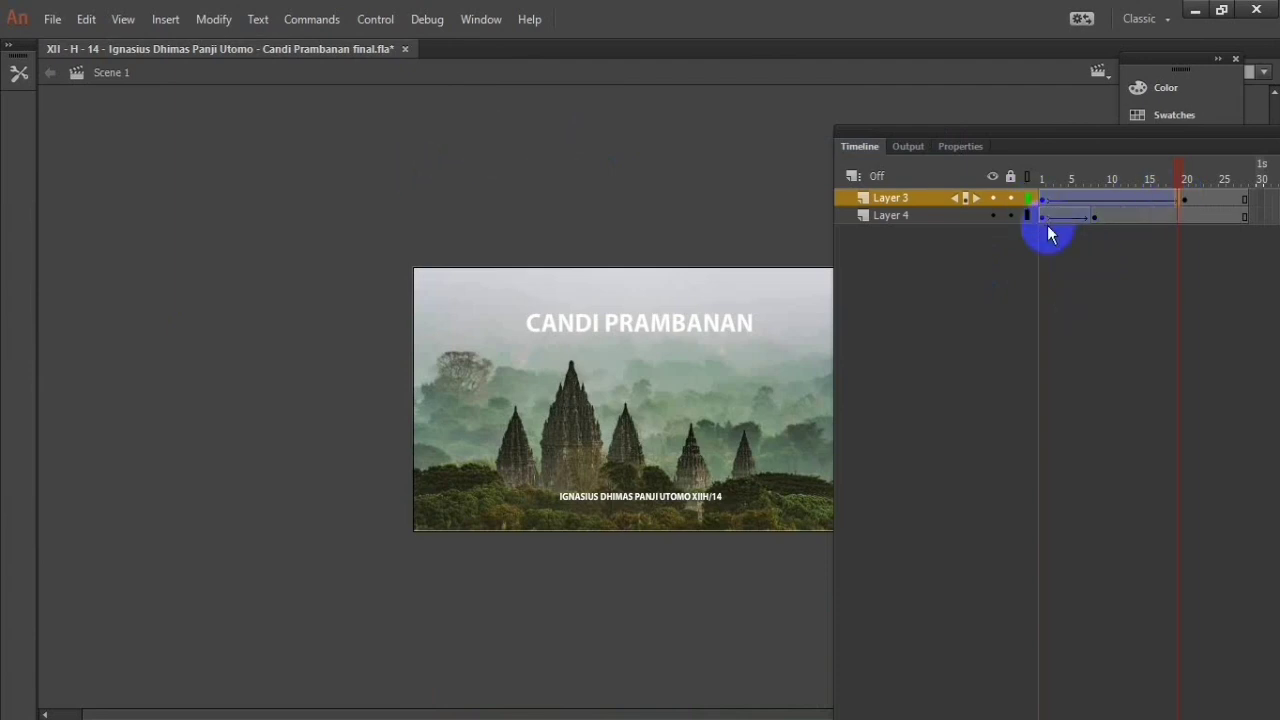
left_click_drag(1094, 134, 423, 23)
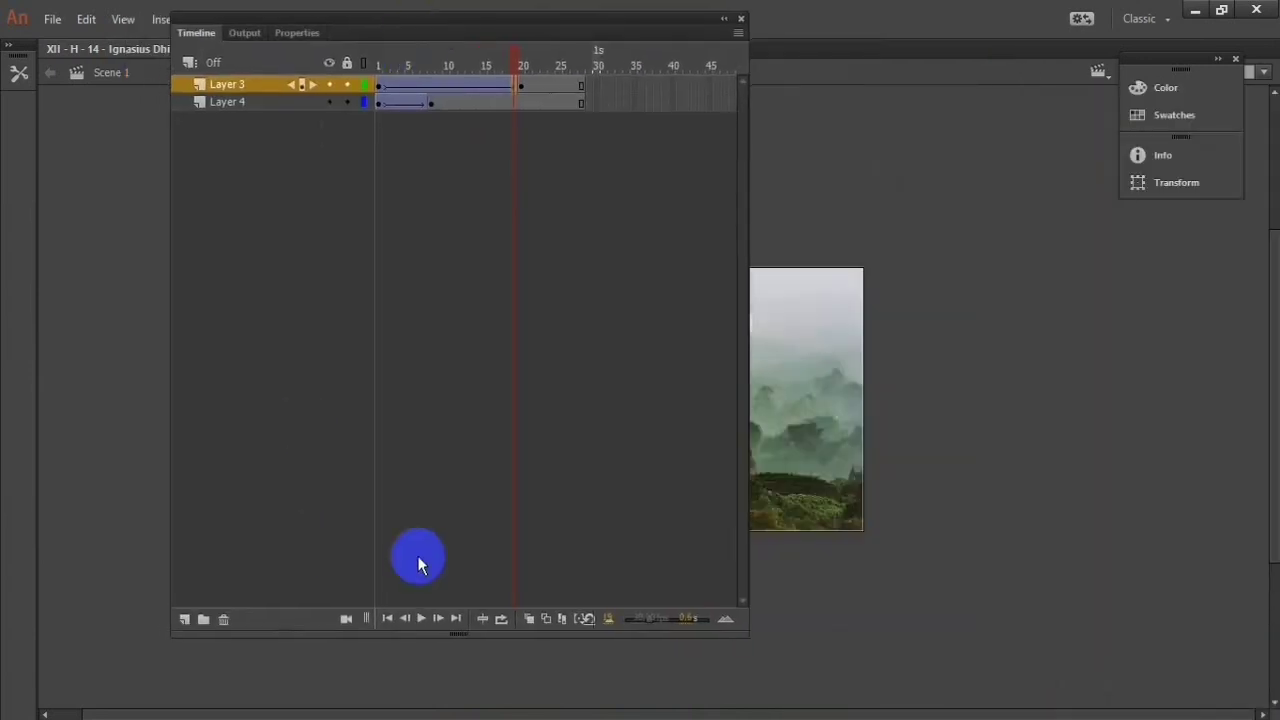
left_click_drag(460, 632, 534, 229)
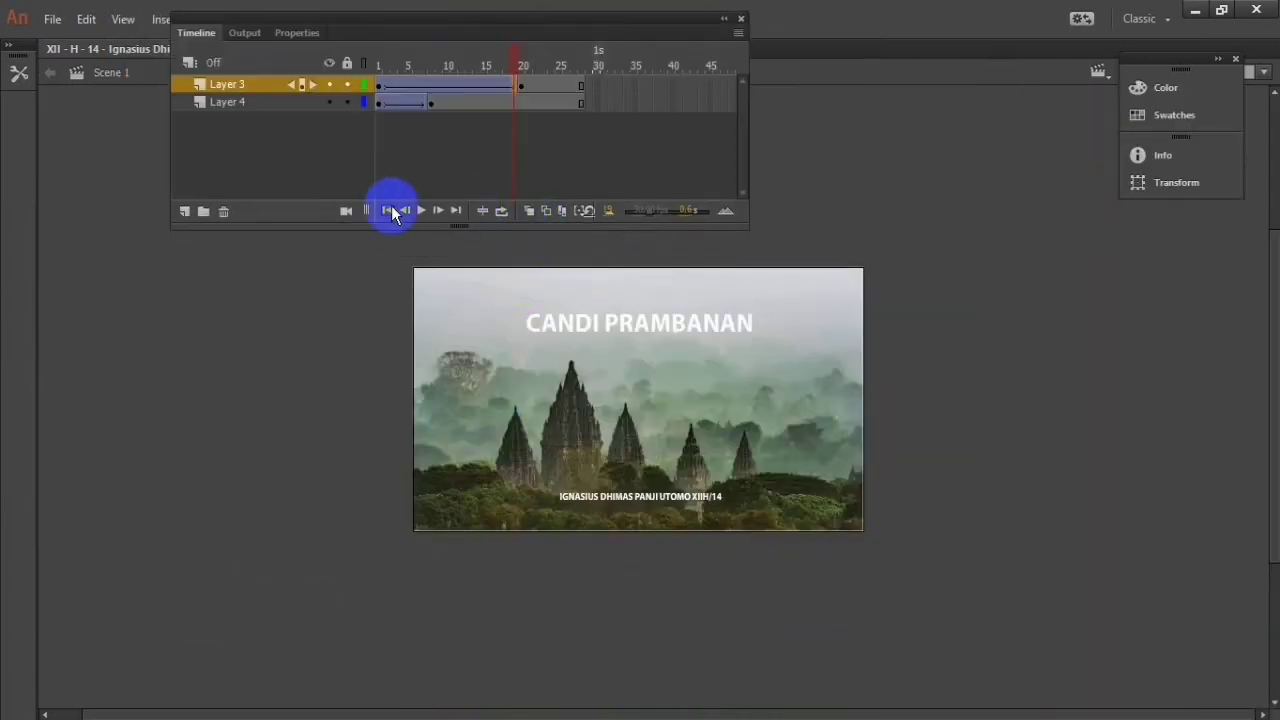
Step: Play the animation to review the bounce easing on the Candi Prambanan title
left_click(421, 210)
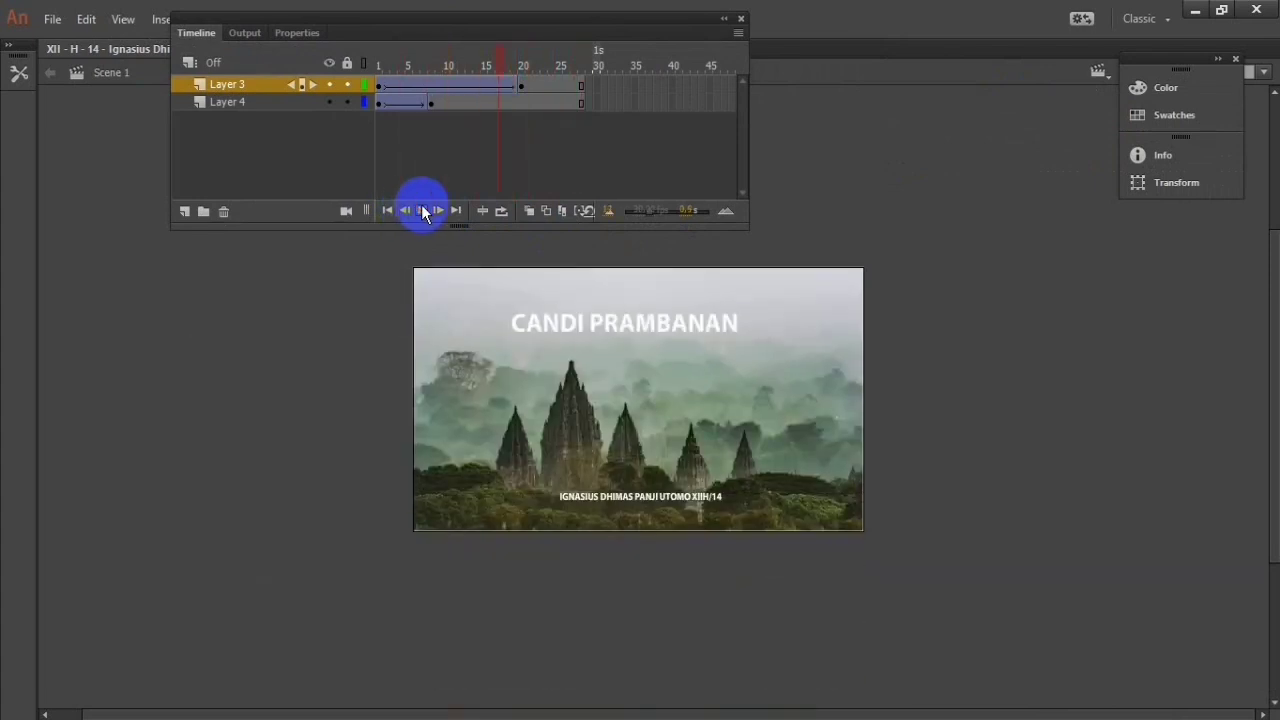
left_click(437, 308)
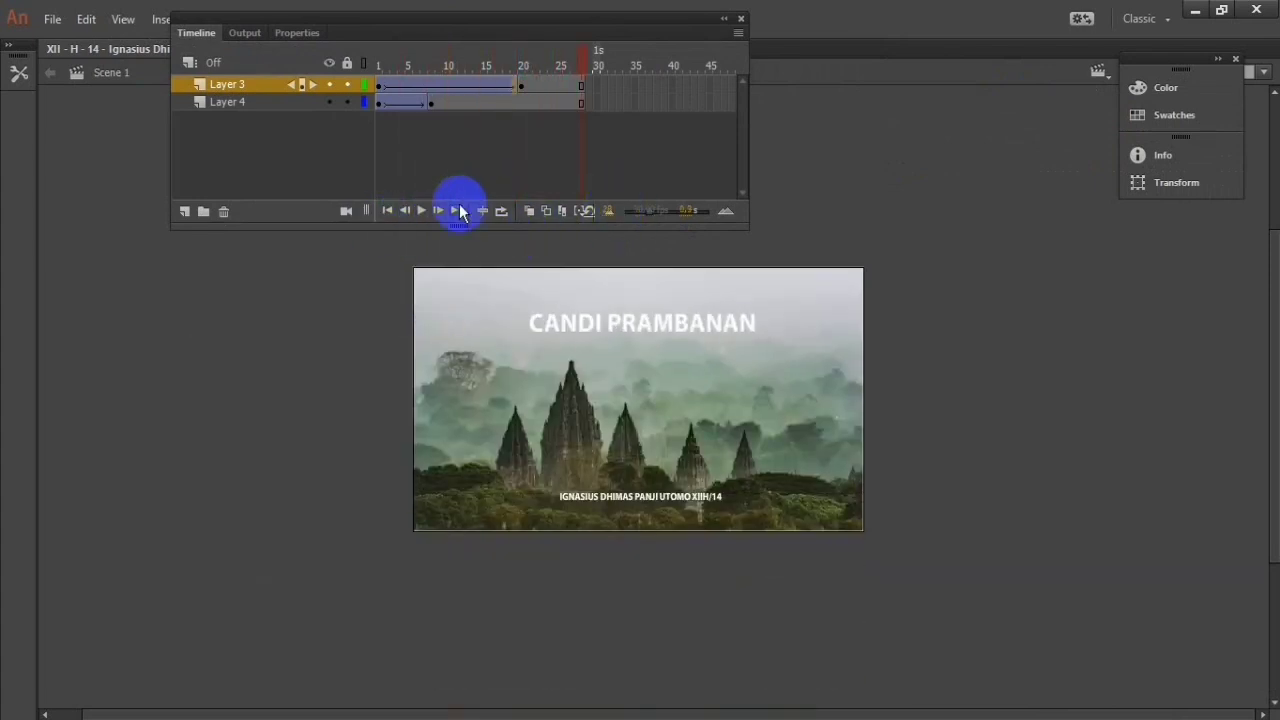
left_click(421, 210)
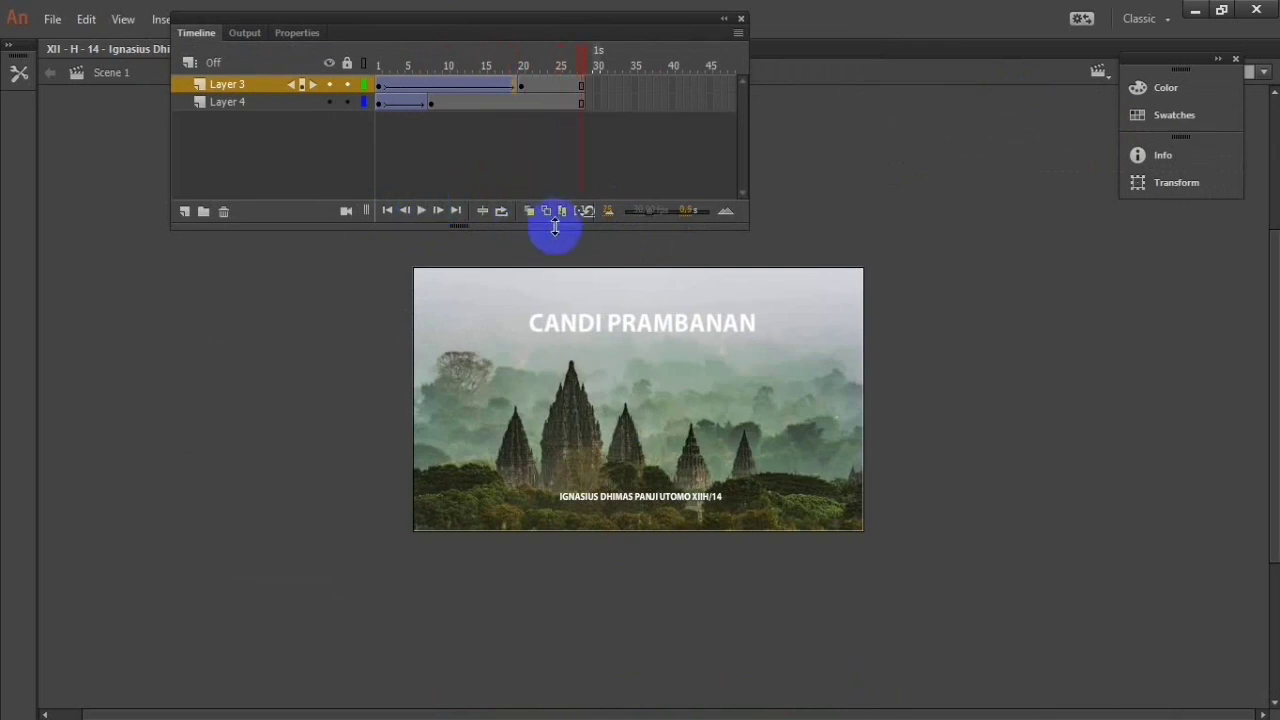
Step: Switch to Scene 2 and dock the timeline above the document
left_click_drag(640, 40, 640, 115)
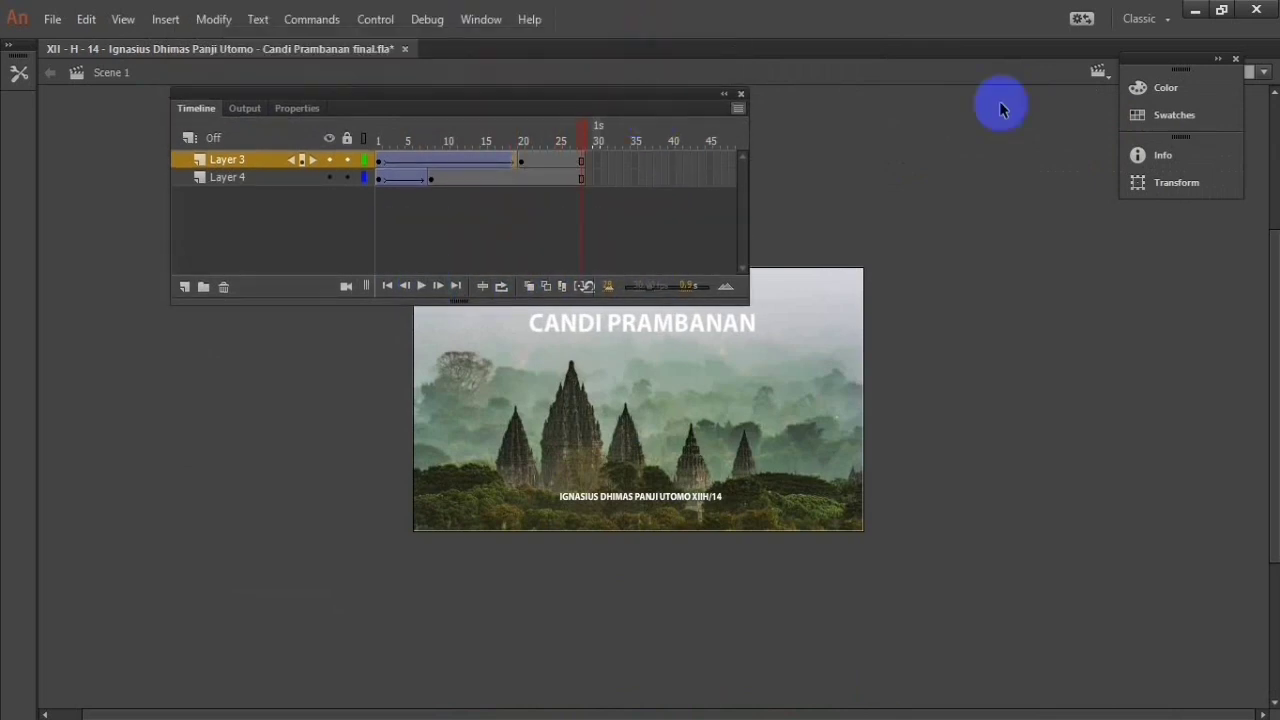
left_click(1100, 72)
left_click(1128, 117)
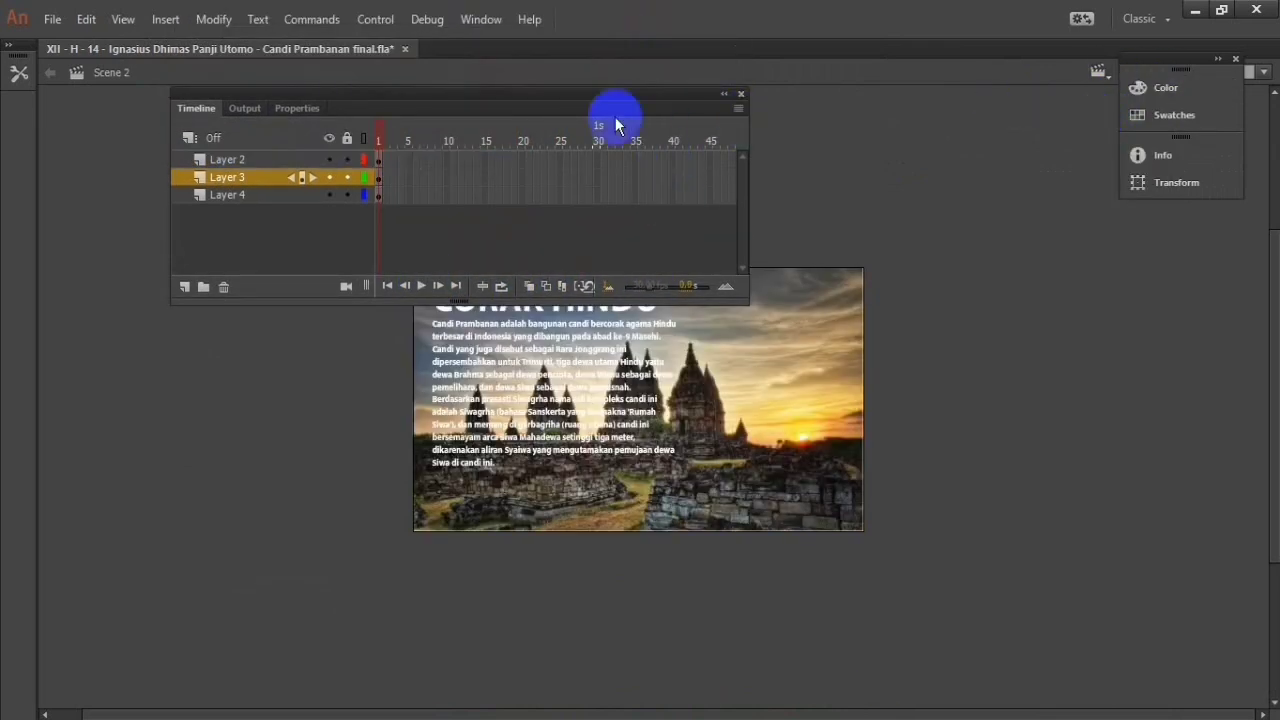
left_click_drag(591, 103, 858, 50)
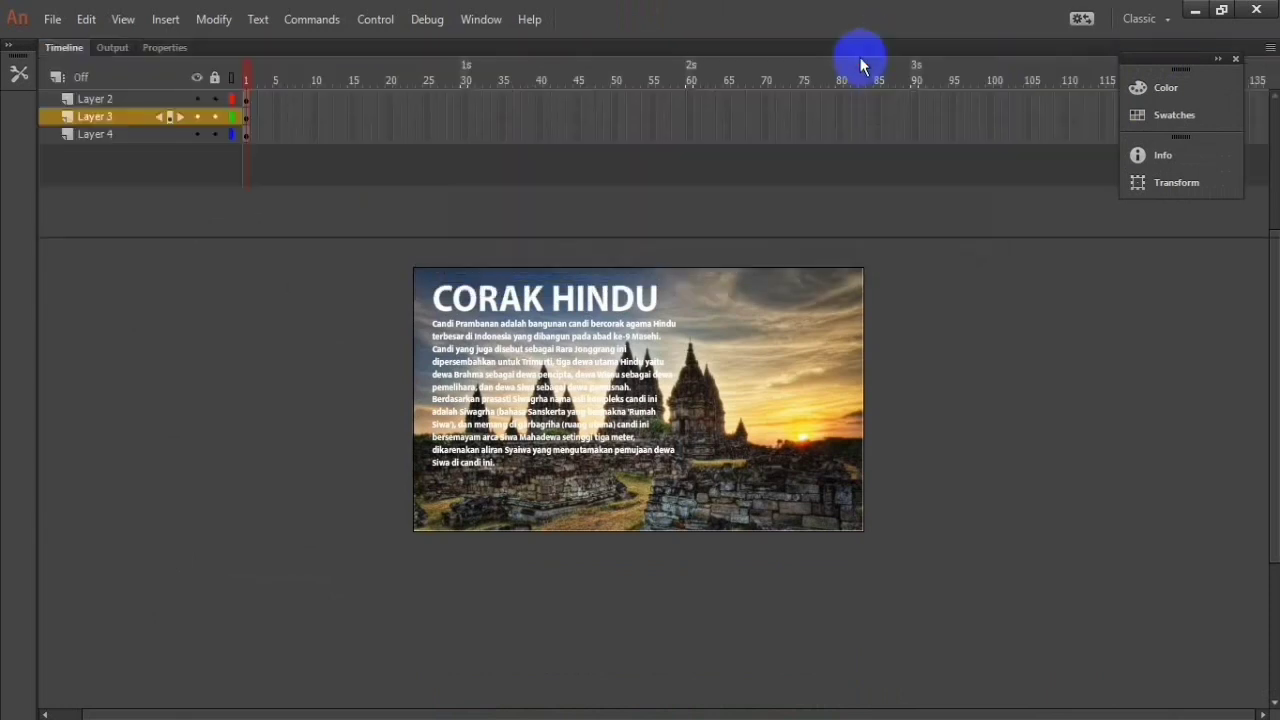
scroll(829, 311, "down", 3)
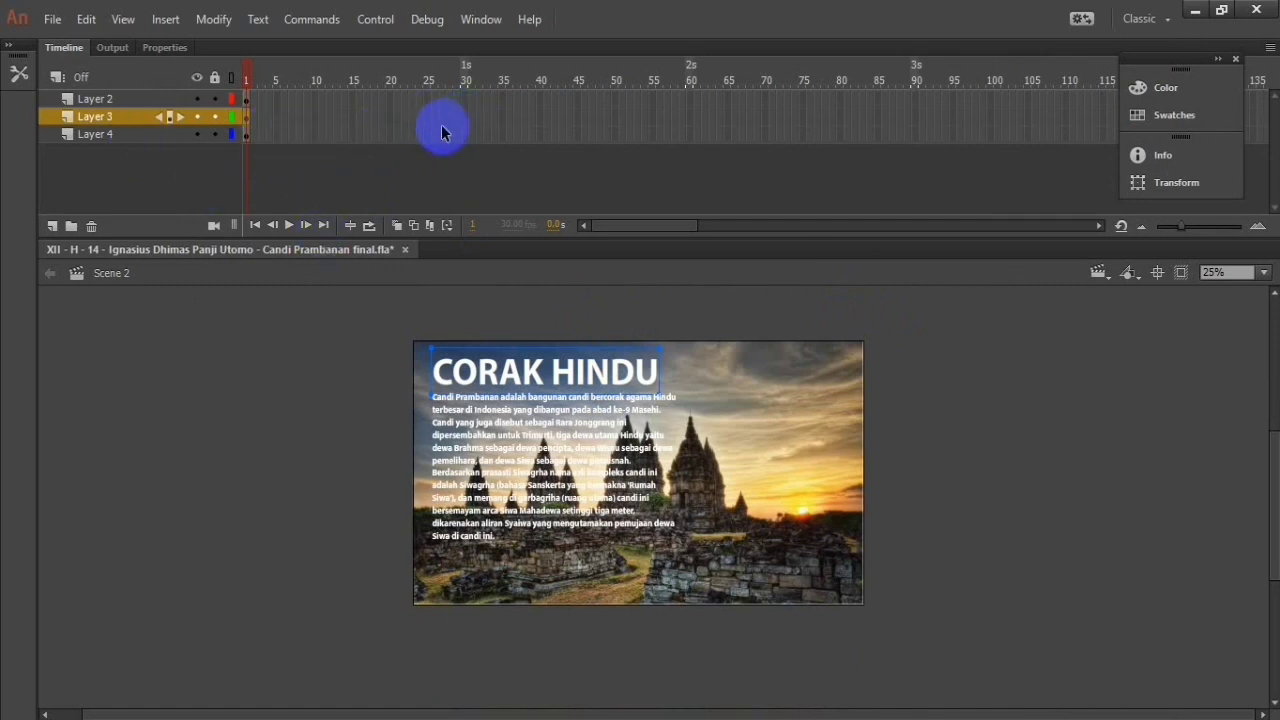
Step: Insert keyframes at frame 20 of Layer 3 and at frame 30 of Layer 2 and Layer 4
right_click(390, 120)
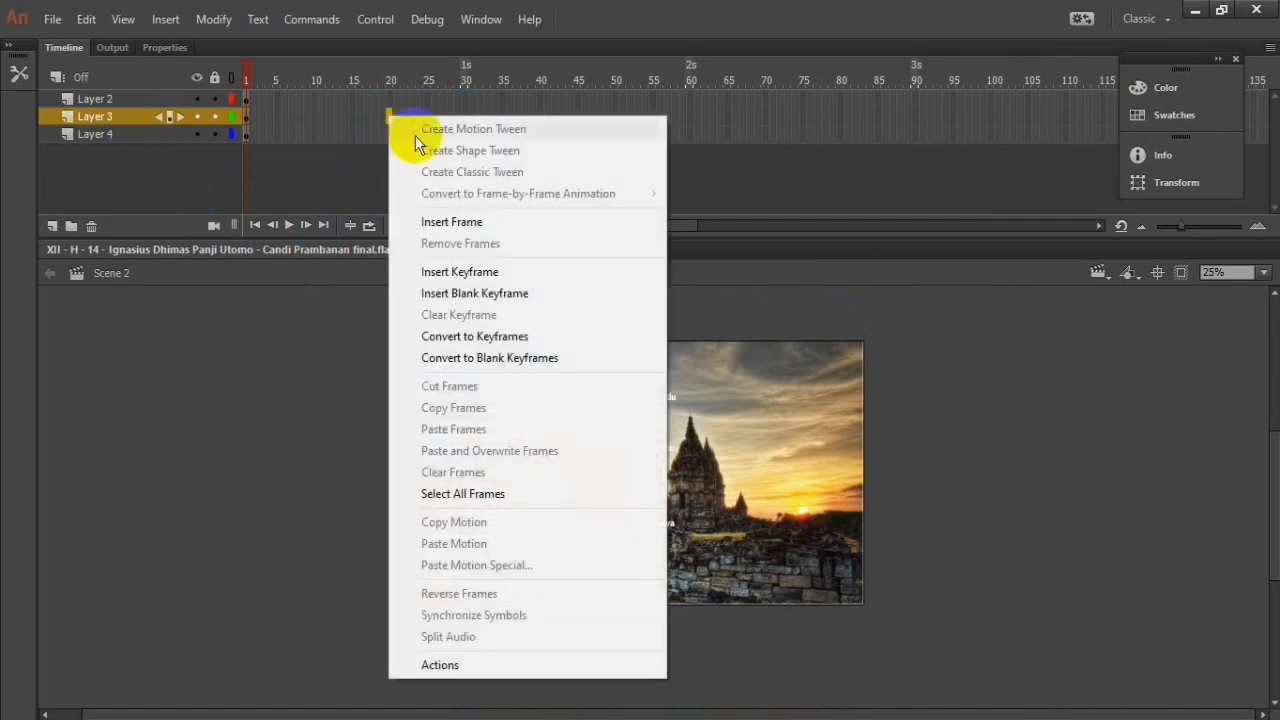
left_click(511, 271)
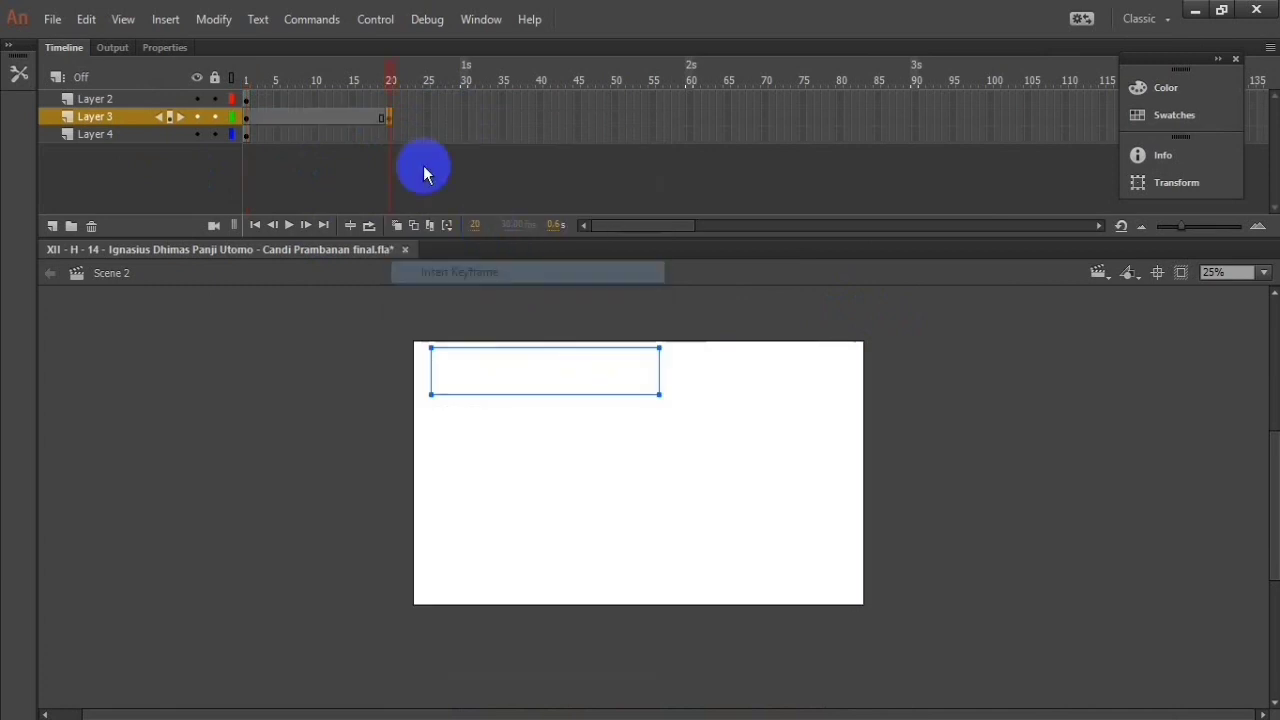
left_click(388, 100)
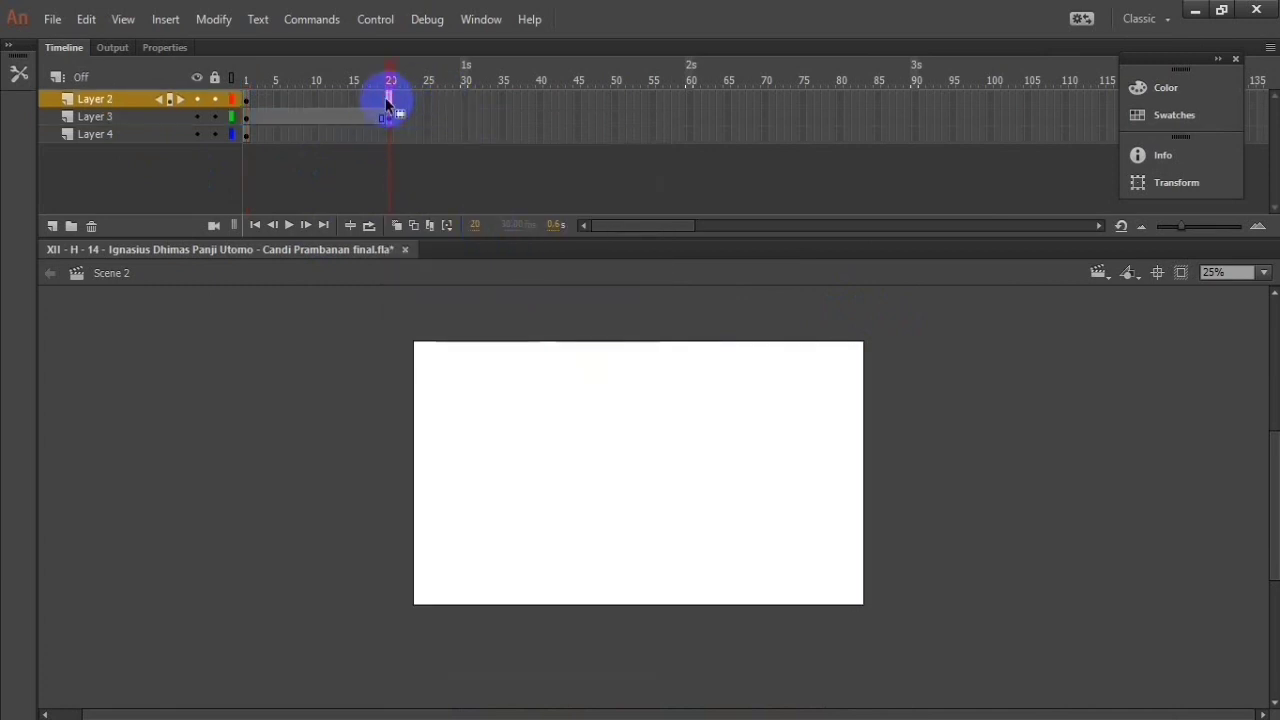
right_click(463, 107)
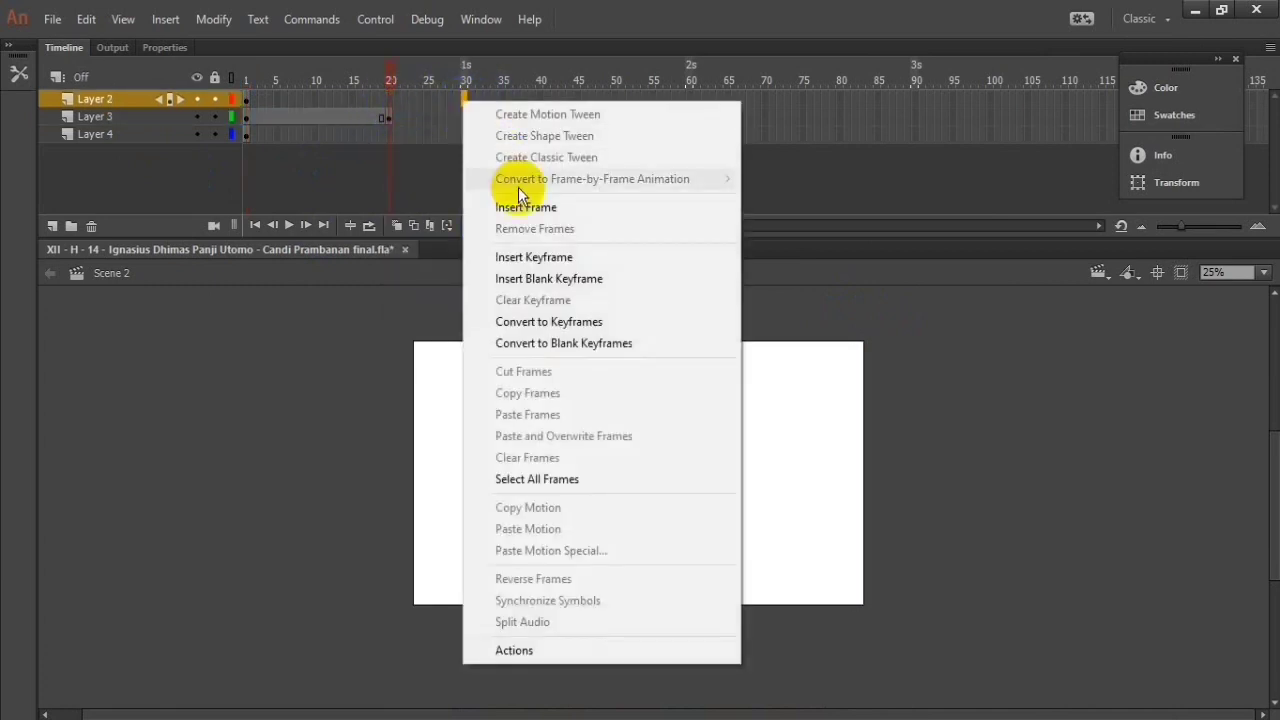
left_click(512, 207)
left_click(460, 139)
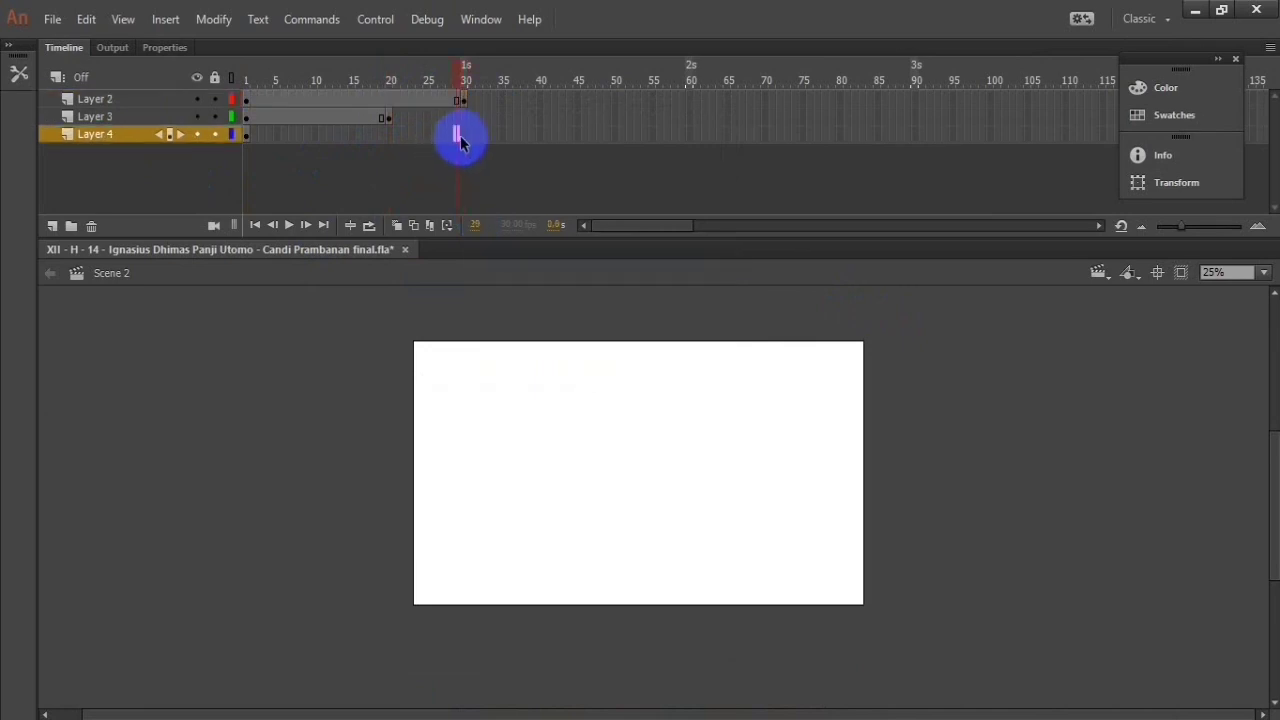
right_click(466, 140)
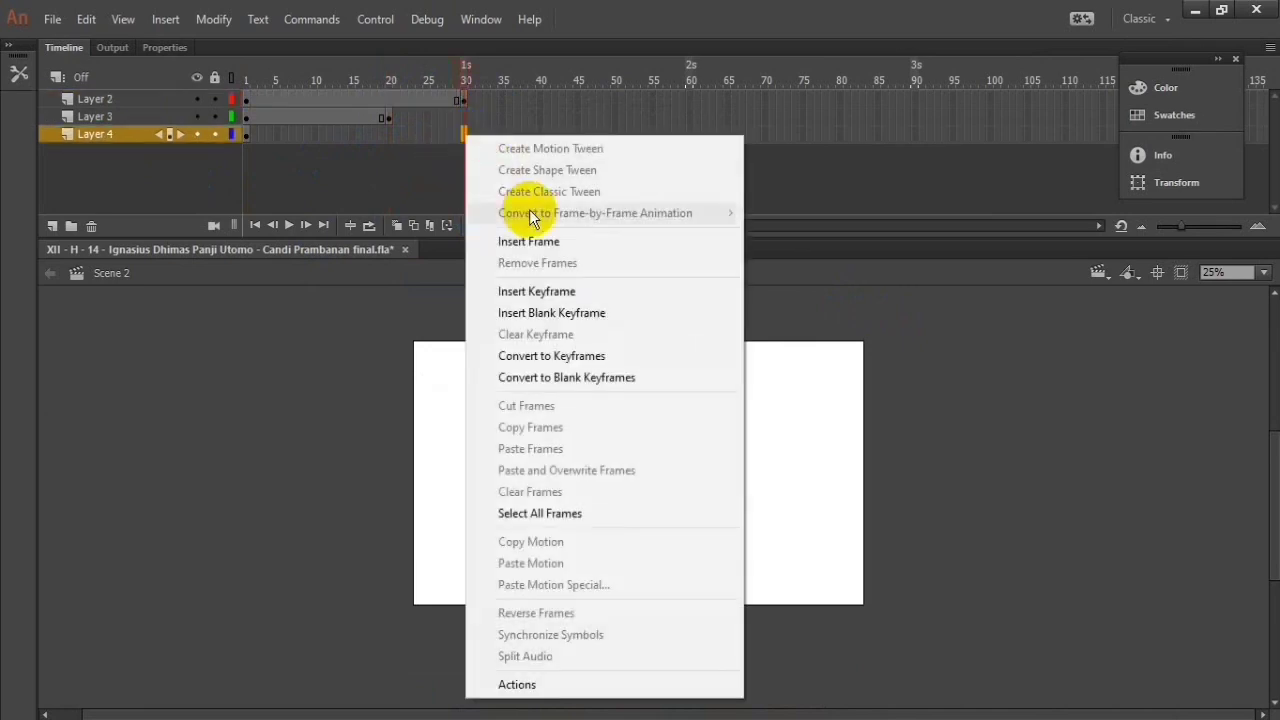
left_click(549, 285)
Step: Extend Layer 2, Layer 4 and Layer 3 to frame 40 by inserting frames
right_click(540, 97)
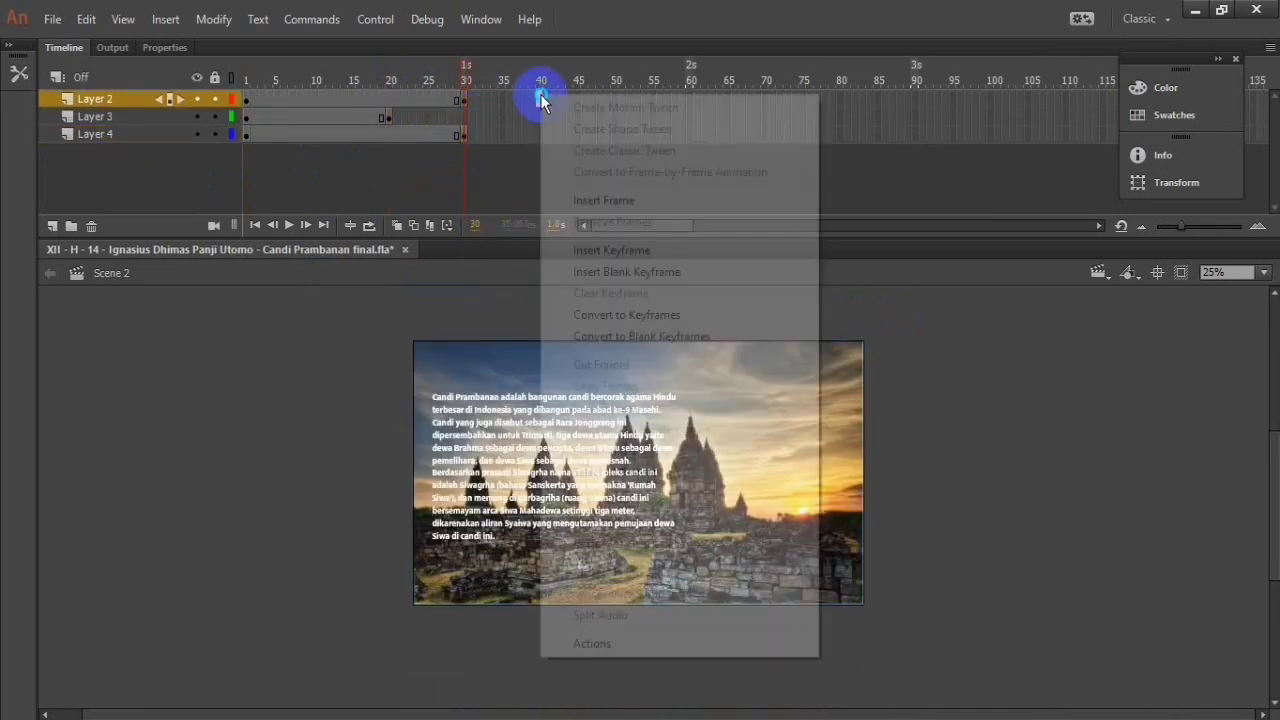
left_click(584, 201)
right_click(540, 136)
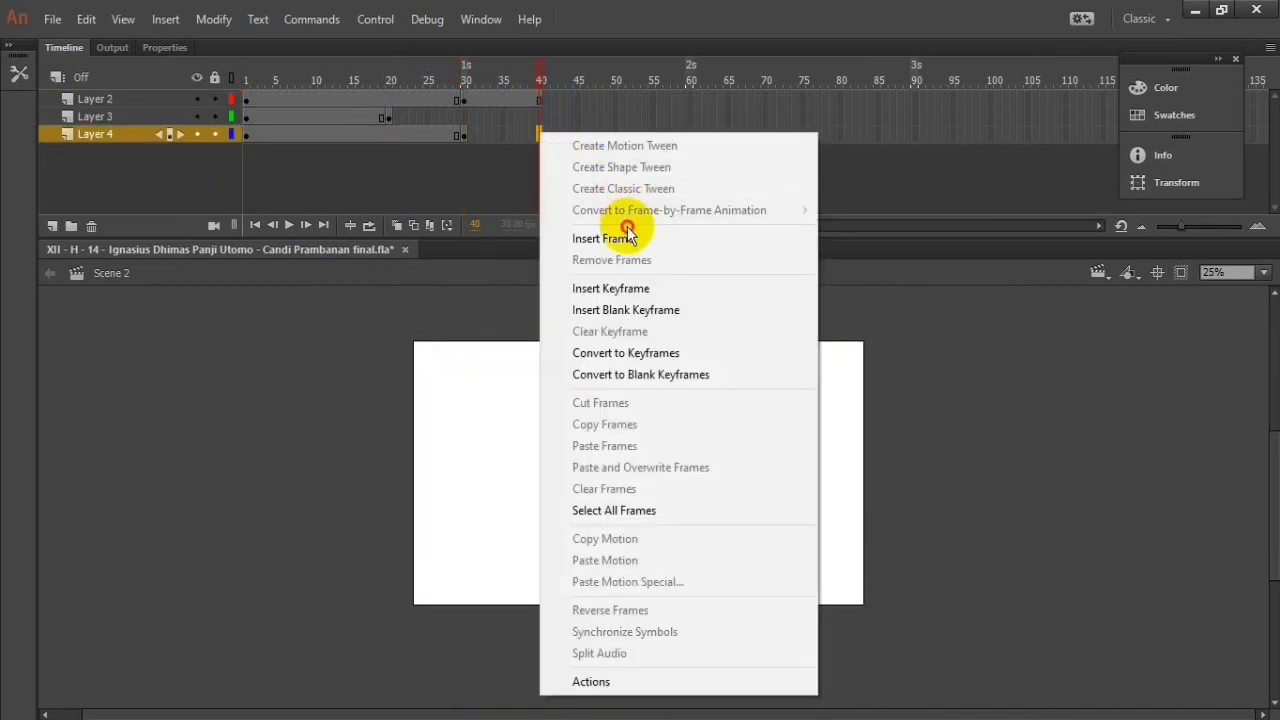
left_click(586, 234)
right_click(540, 120)
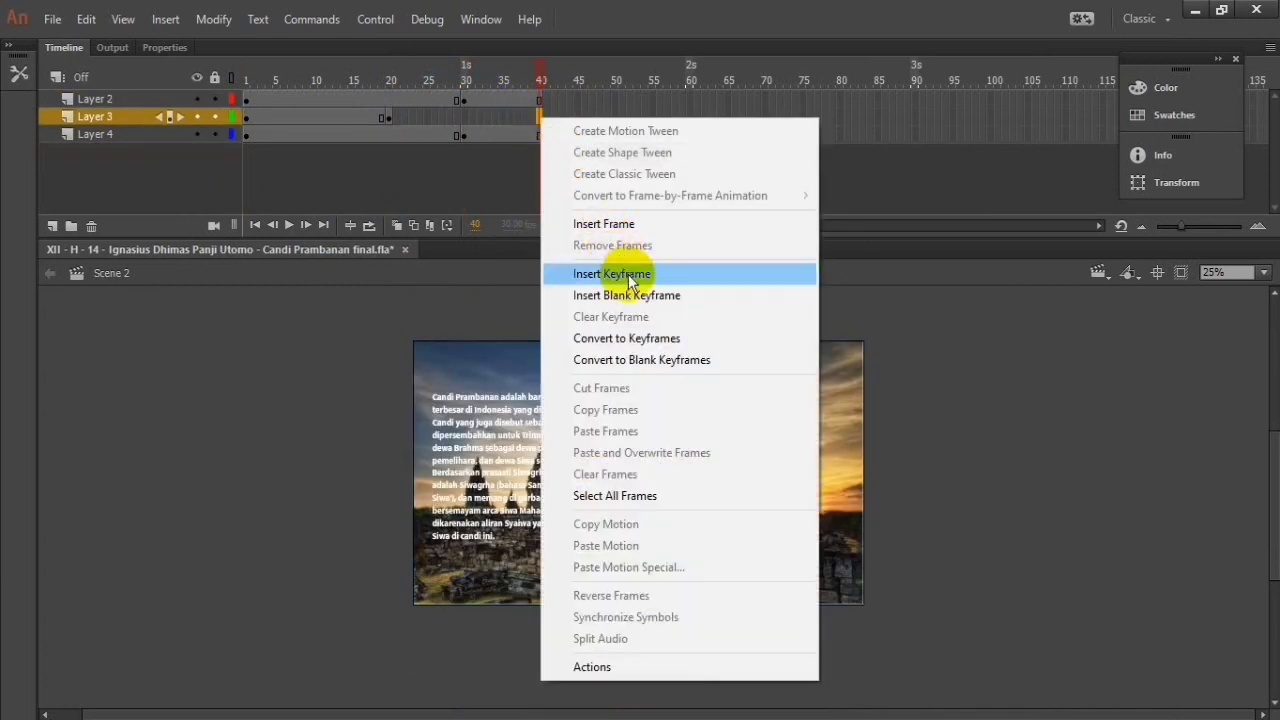
left_click(557, 271)
Step: Create a classic tween on Layer 2 and move its paragraph text straight down below the stage at frame 1
left_click(385, 100)
right_click(386, 100)
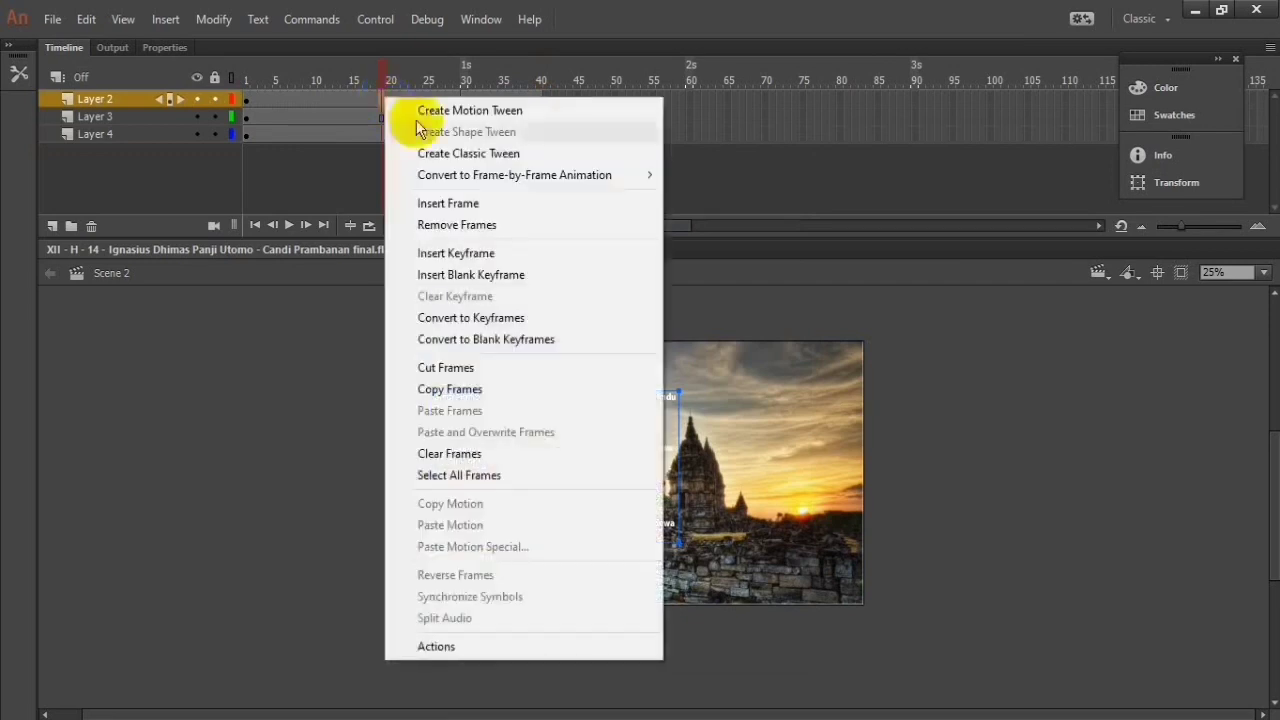
left_click(455, 155)
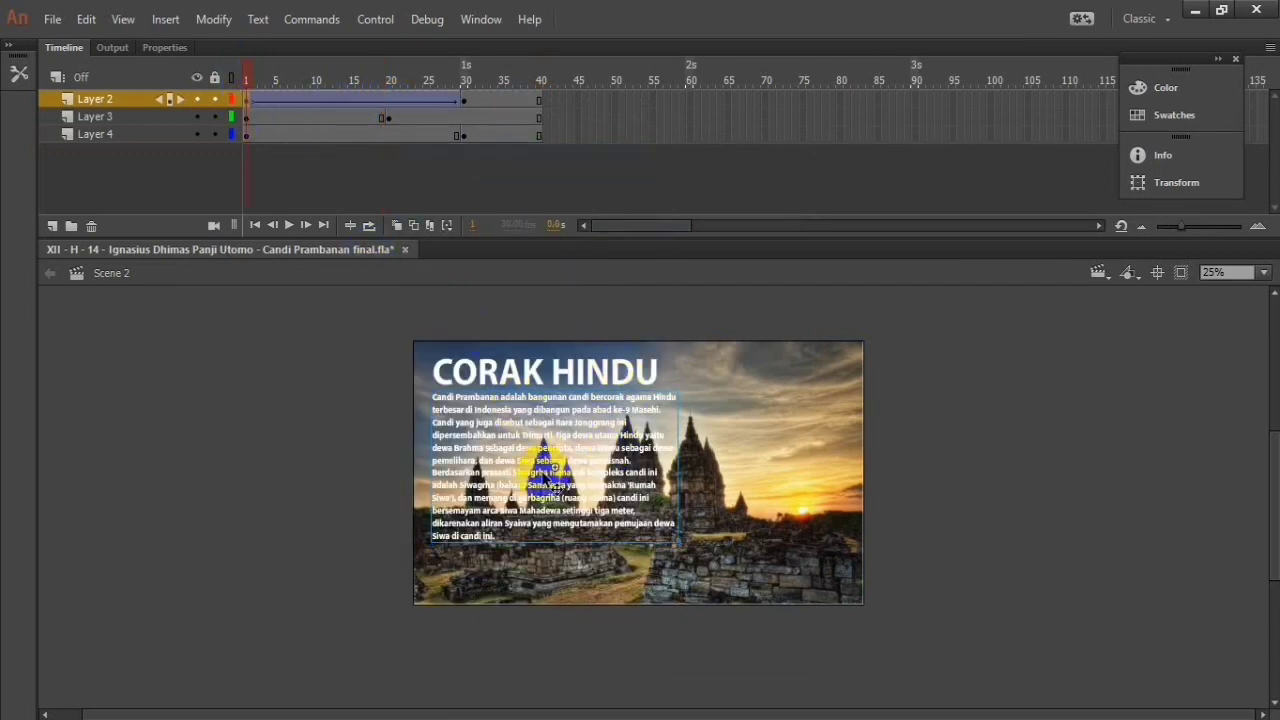
left_click_drag(553, 470, 549, 704)
Step: Create classic tweens between the keyframes of Layer 3 and Layer 4
left_click(346, 118)
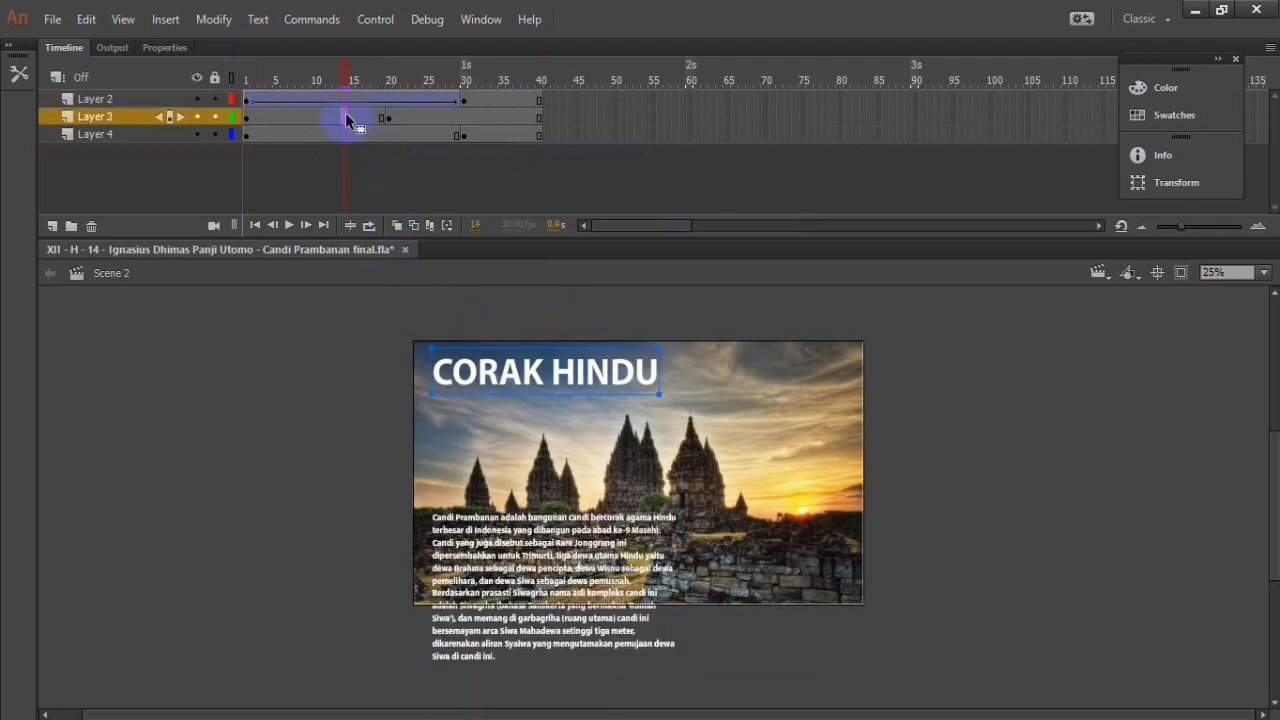
right_click(361, 121)
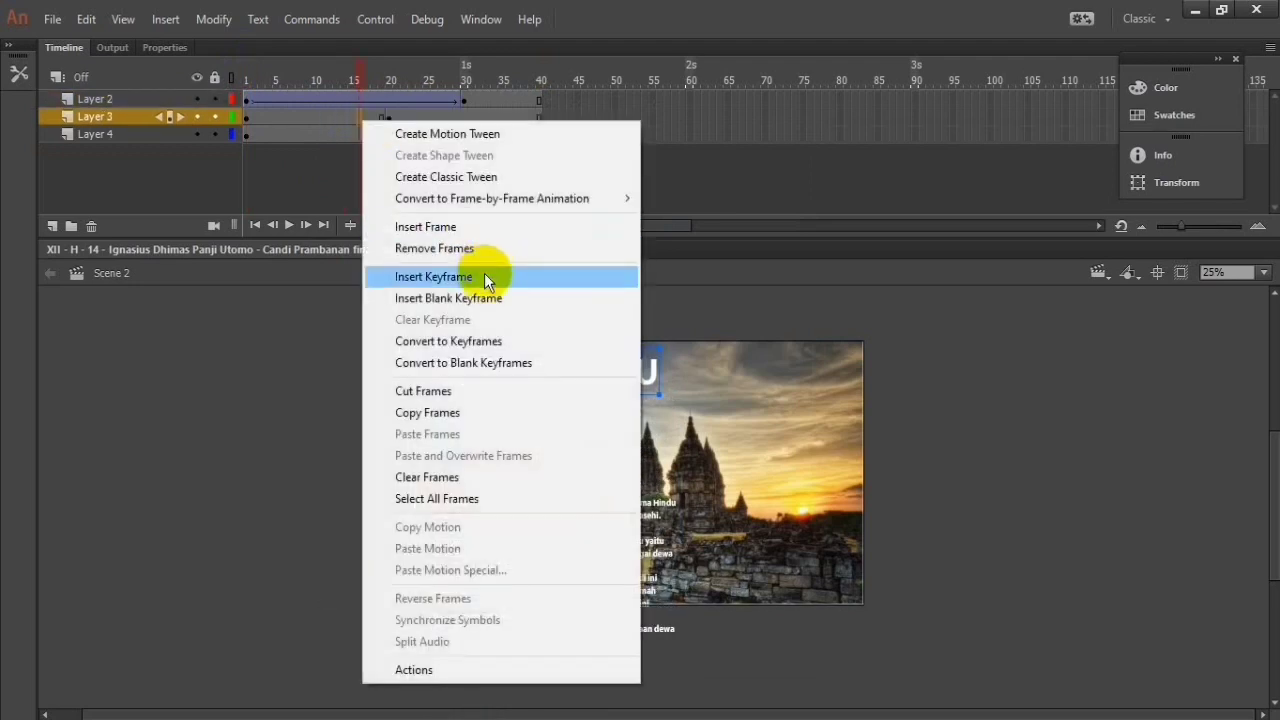
left_click(484, 276)
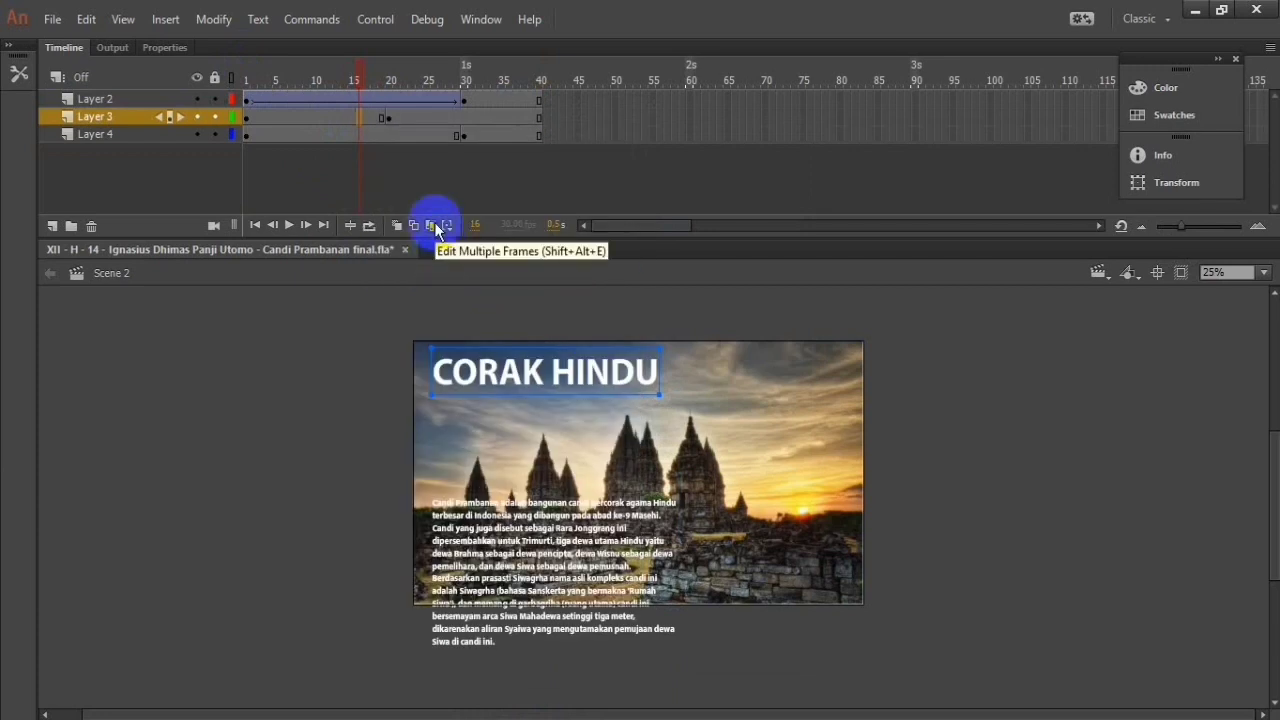
right_click(280, 103)
right_click(276, 115)
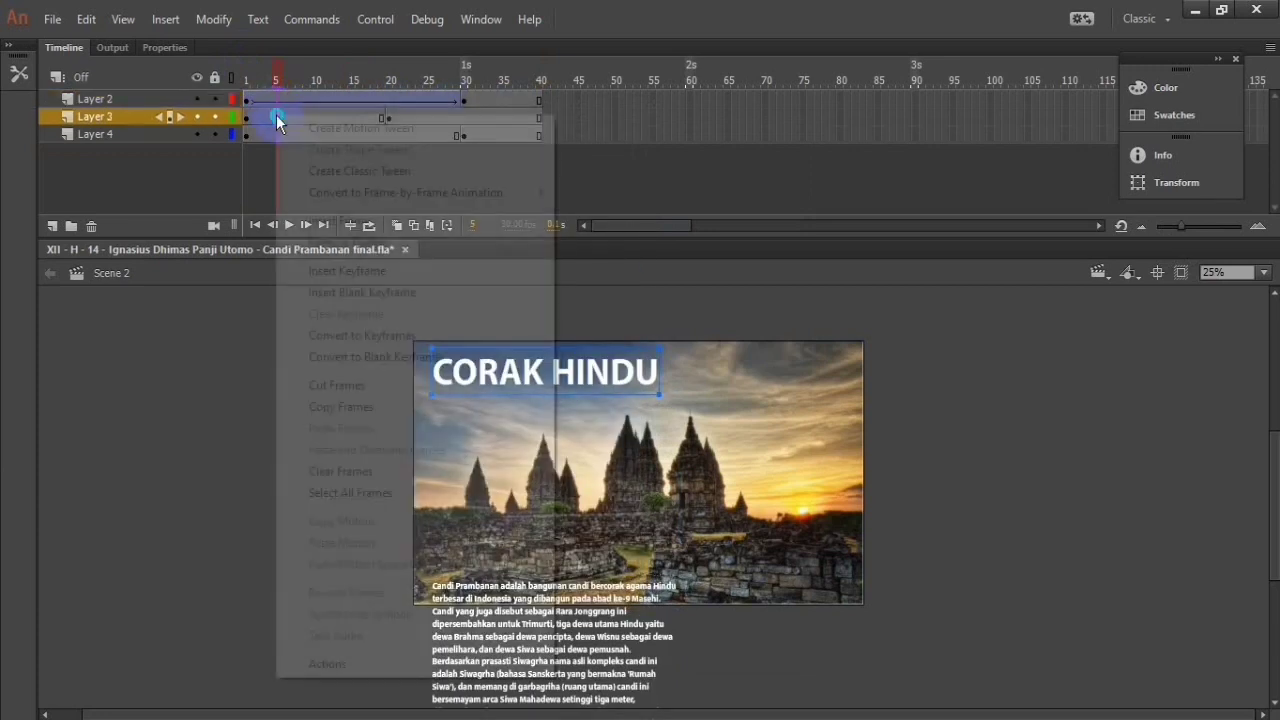
left_click(400, 172)
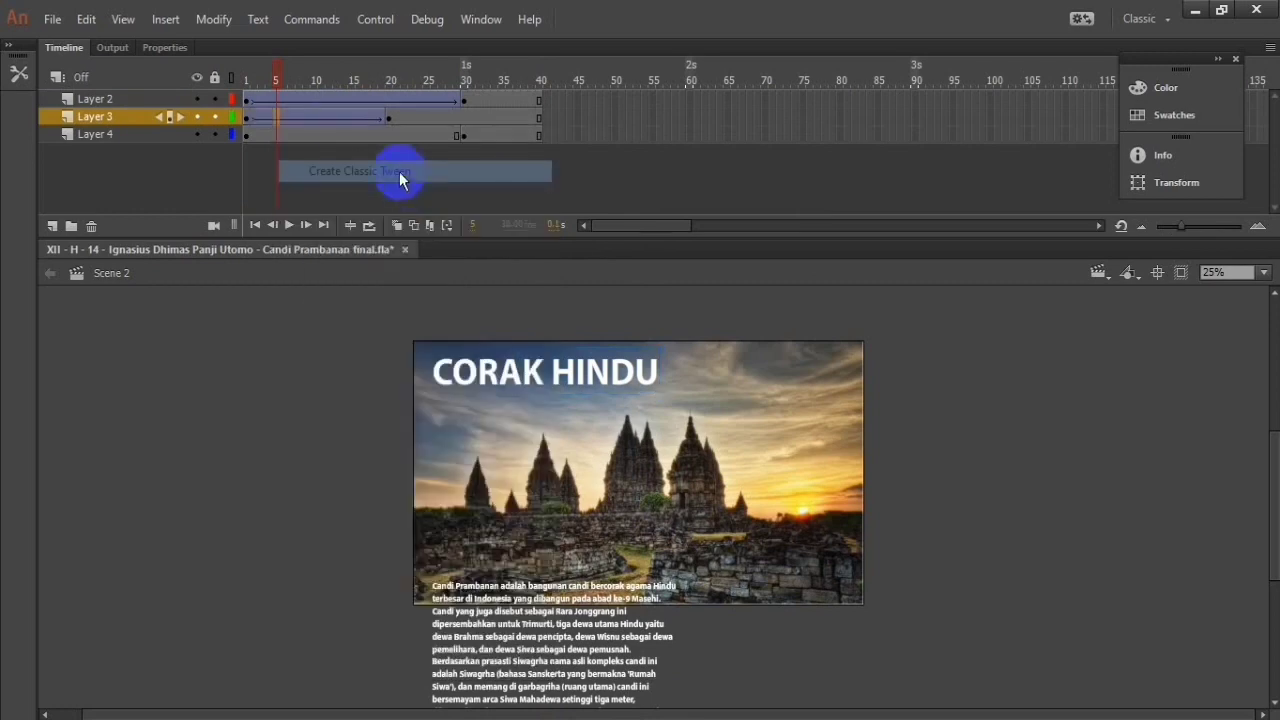
right_click(358, 134)
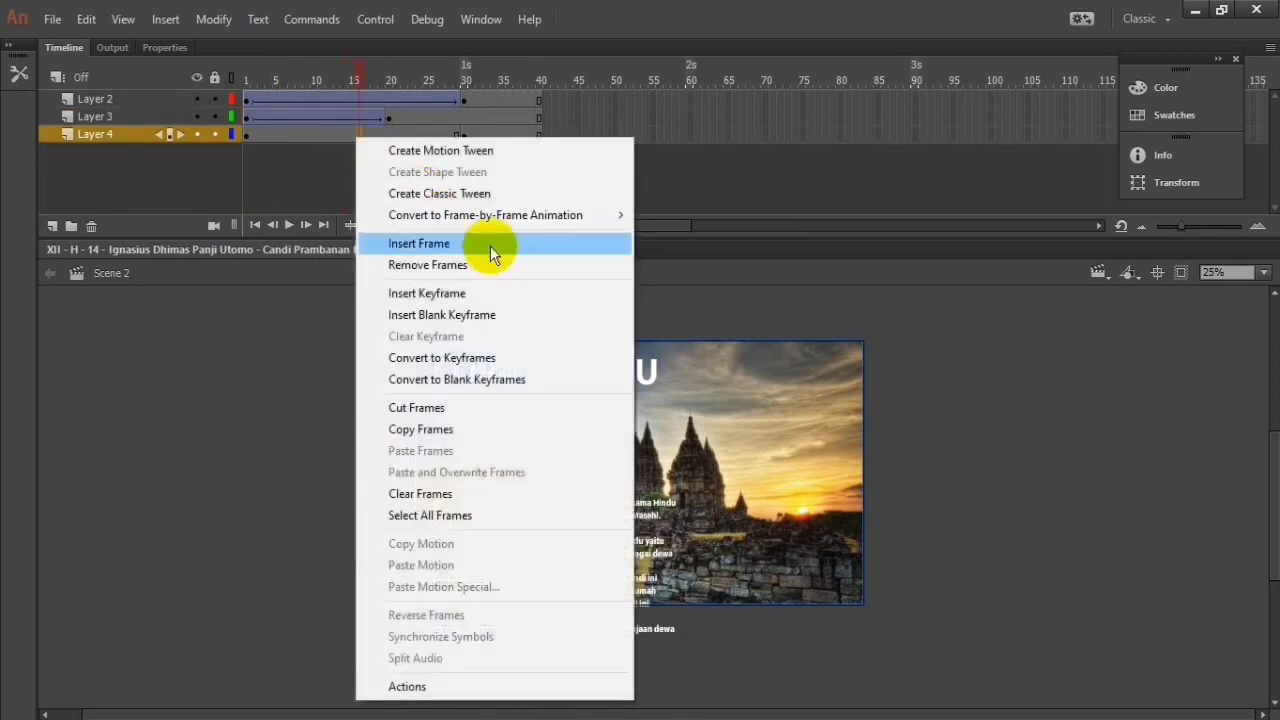
left_click(495, 193)
Step: Move the Layer 4 background image off the left side of the stage at frame 25 and play the animation
left_click(458, 135)
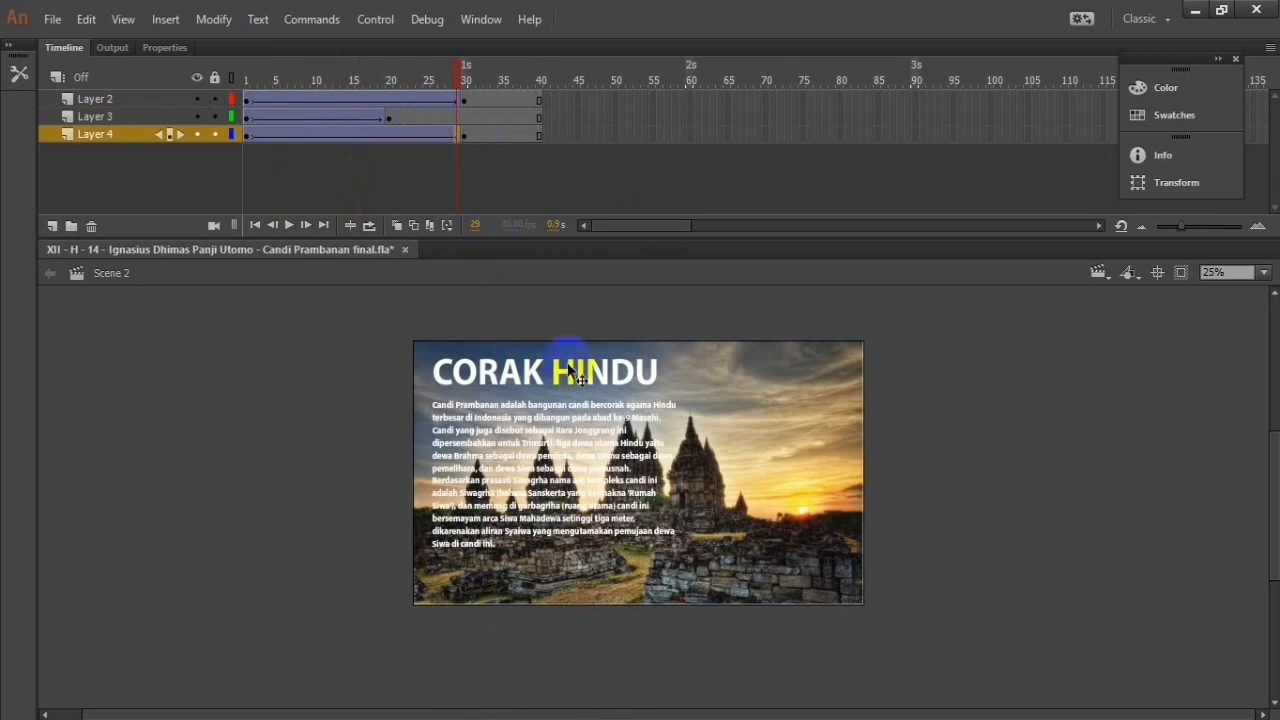
left_click_drag(455, 78, 424, 98)
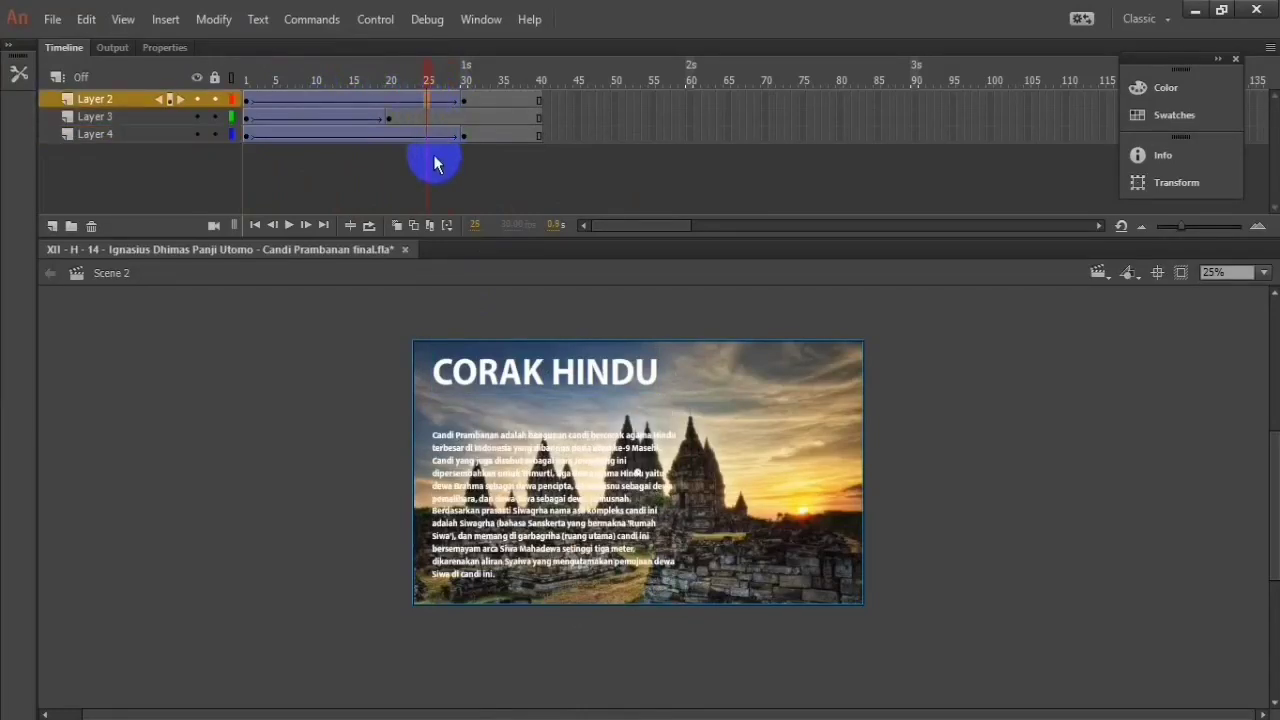
left_click_drag(768, 406, 321, 407)
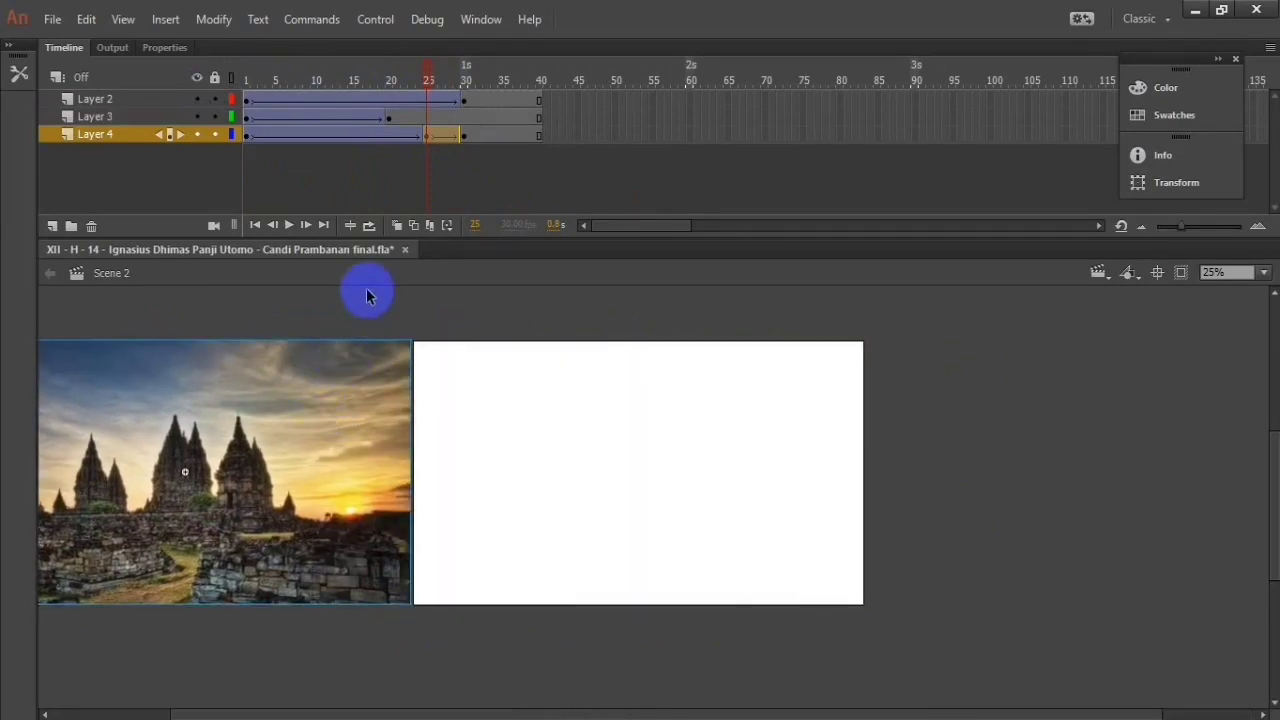
left_click(287, 225)
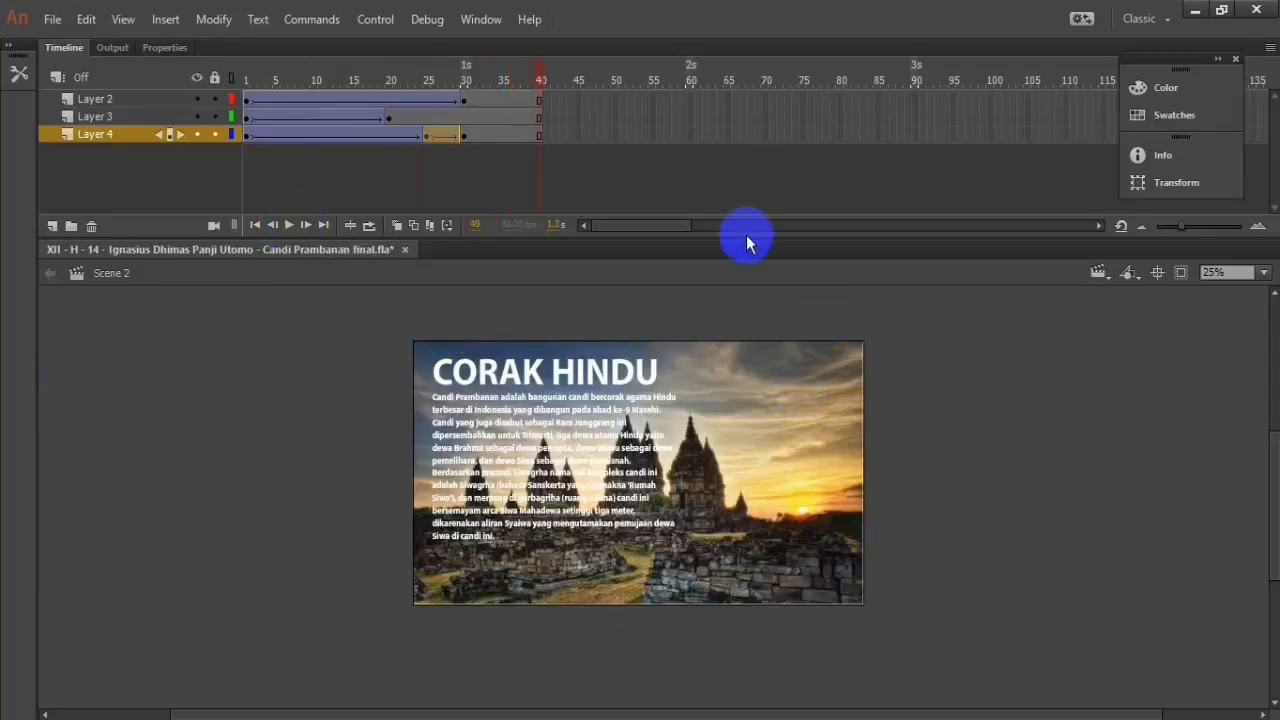
Step: Remove the classic tween between frames 25 and 30 of Layer 4 and play the animation
left_click(455, 137)
right_click(455, 137)
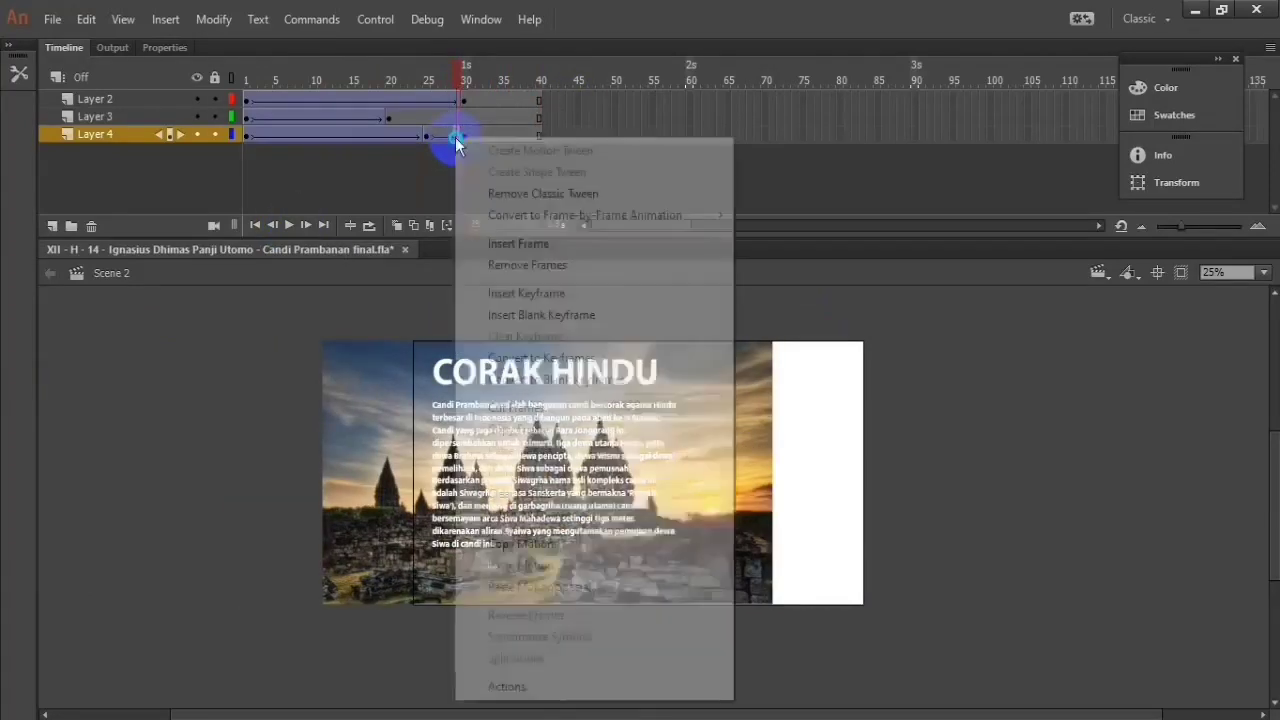
left_click(548, 193)
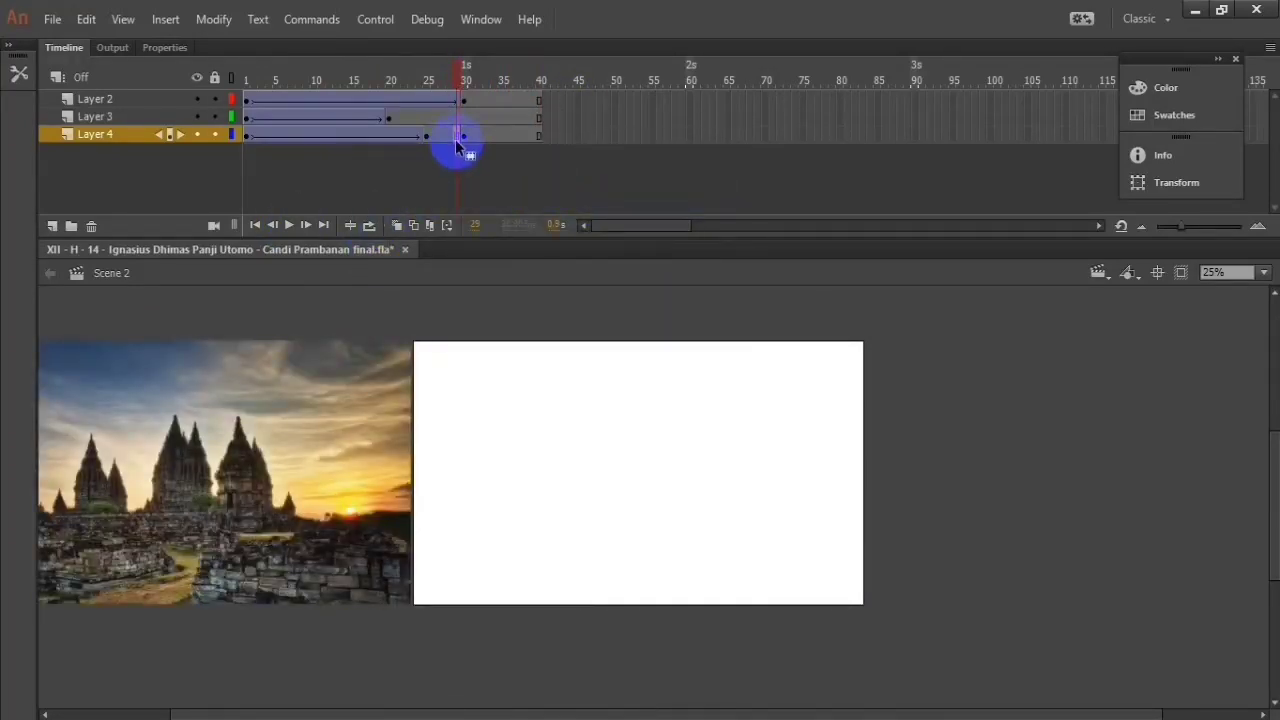
left_click(290, 226)
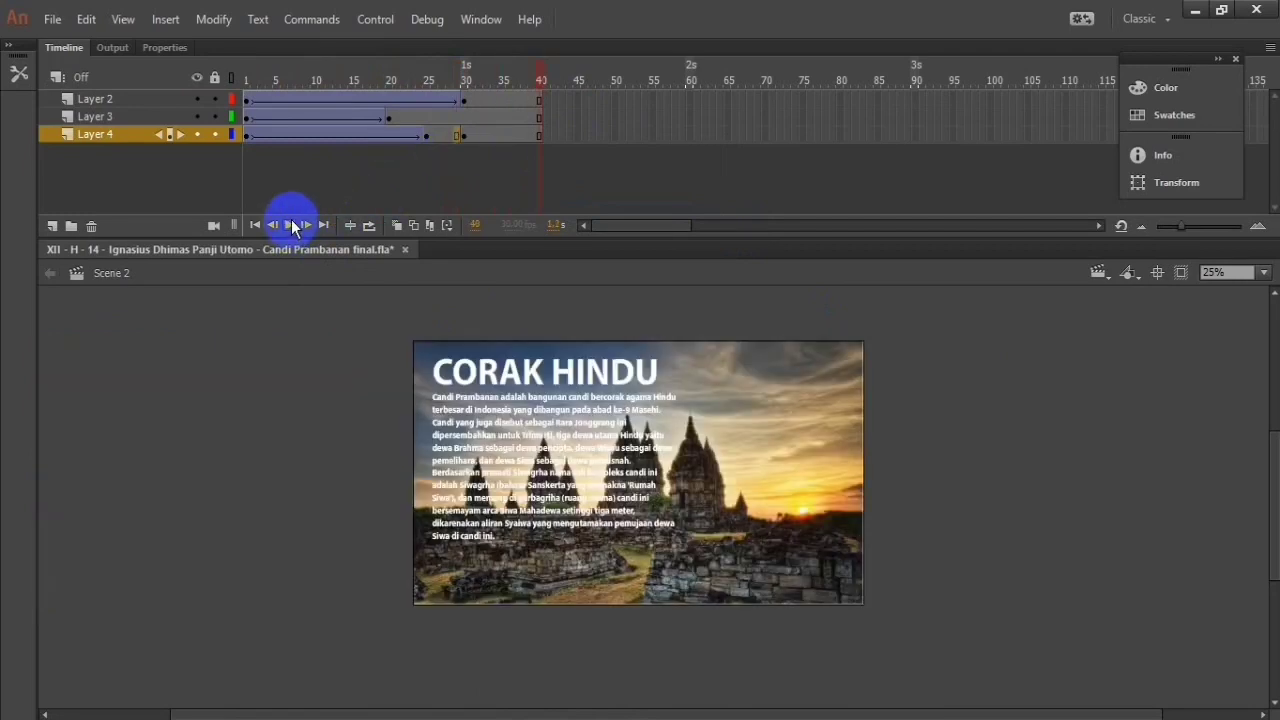
Step: Move the Layer 4 background image back over the stage at frame 24 and play the animation from frame 1
left_click(384, 136)
left_click(419, 145)
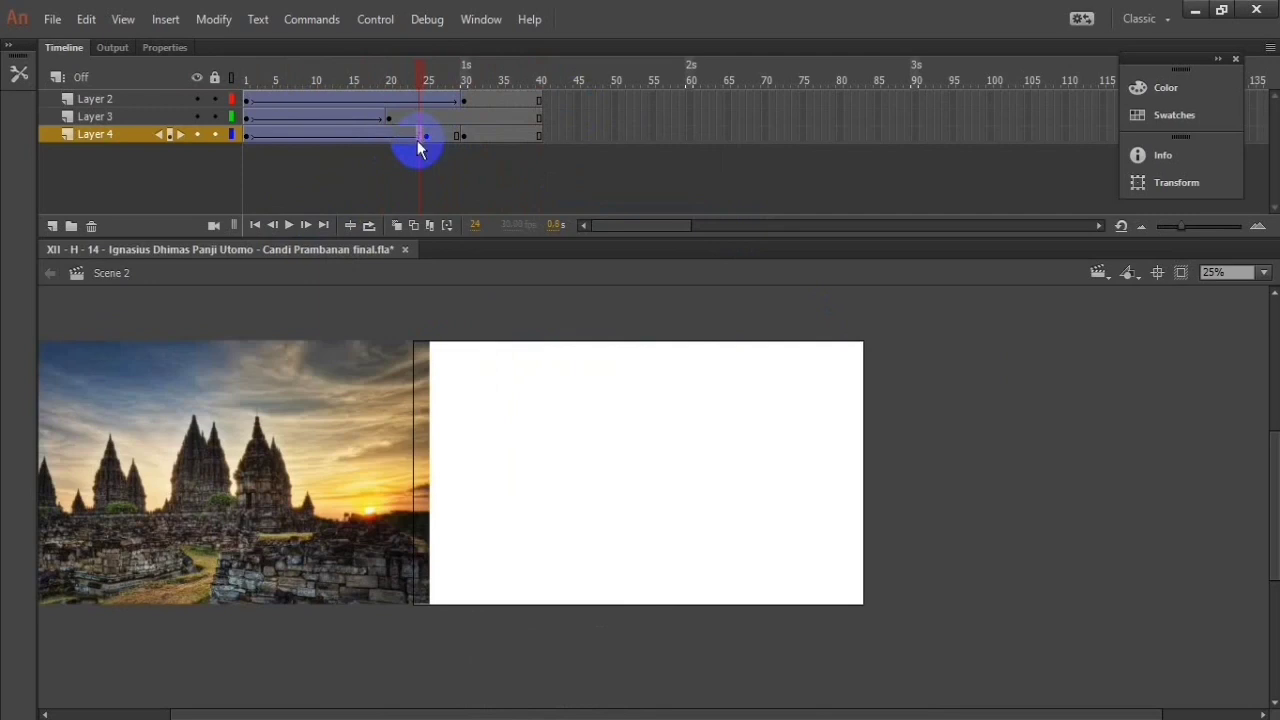
left_click_drag(261, 403, 700, 410)
left_click(429, 225)
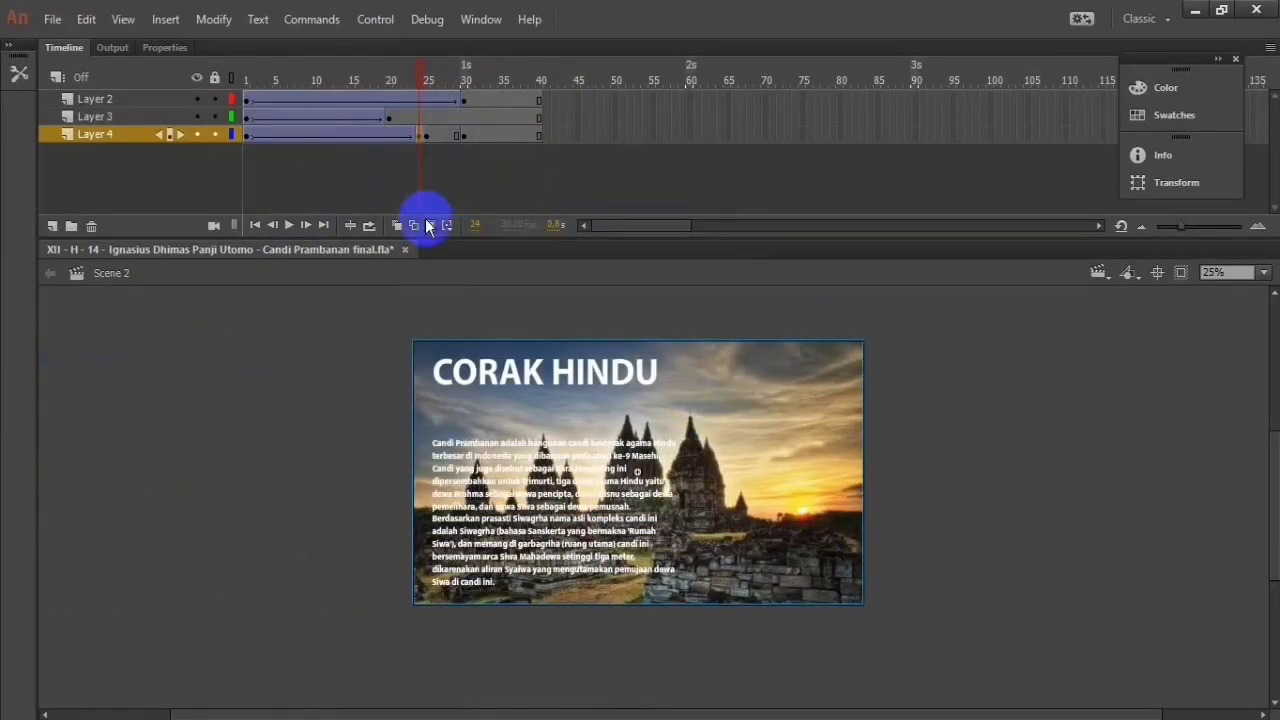
left_click(245, 134)
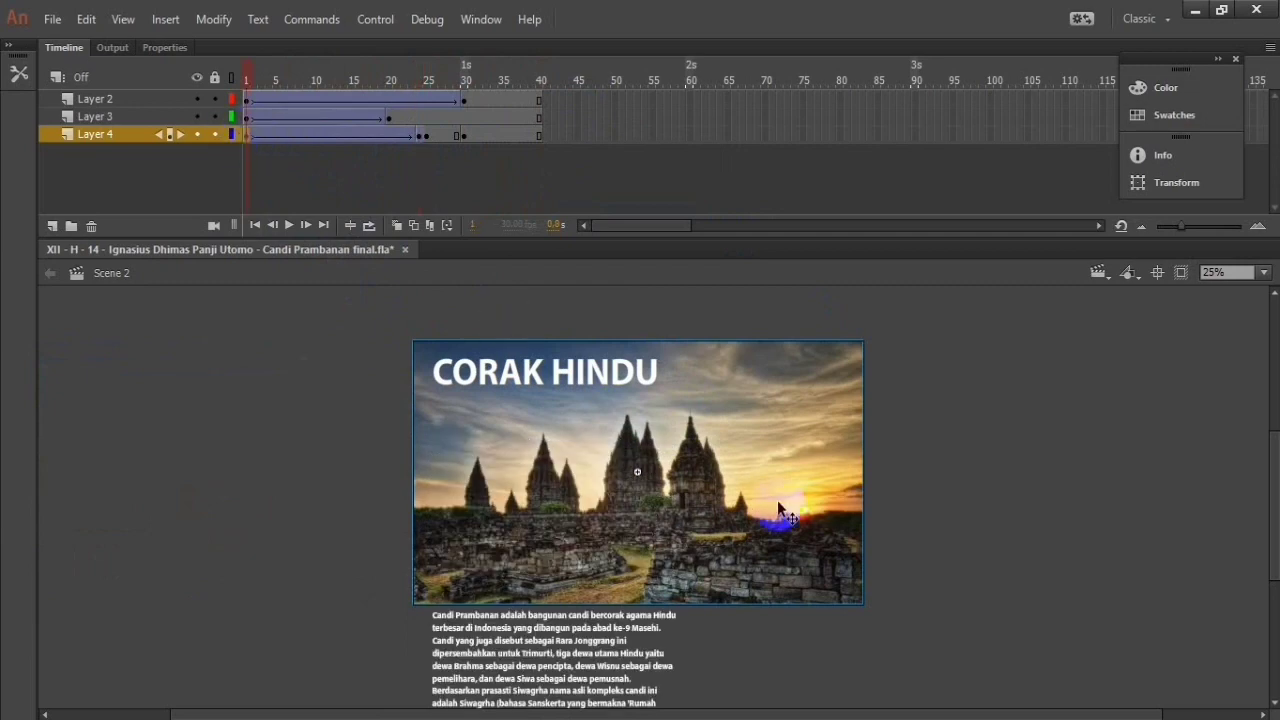
left_click(287, 224)
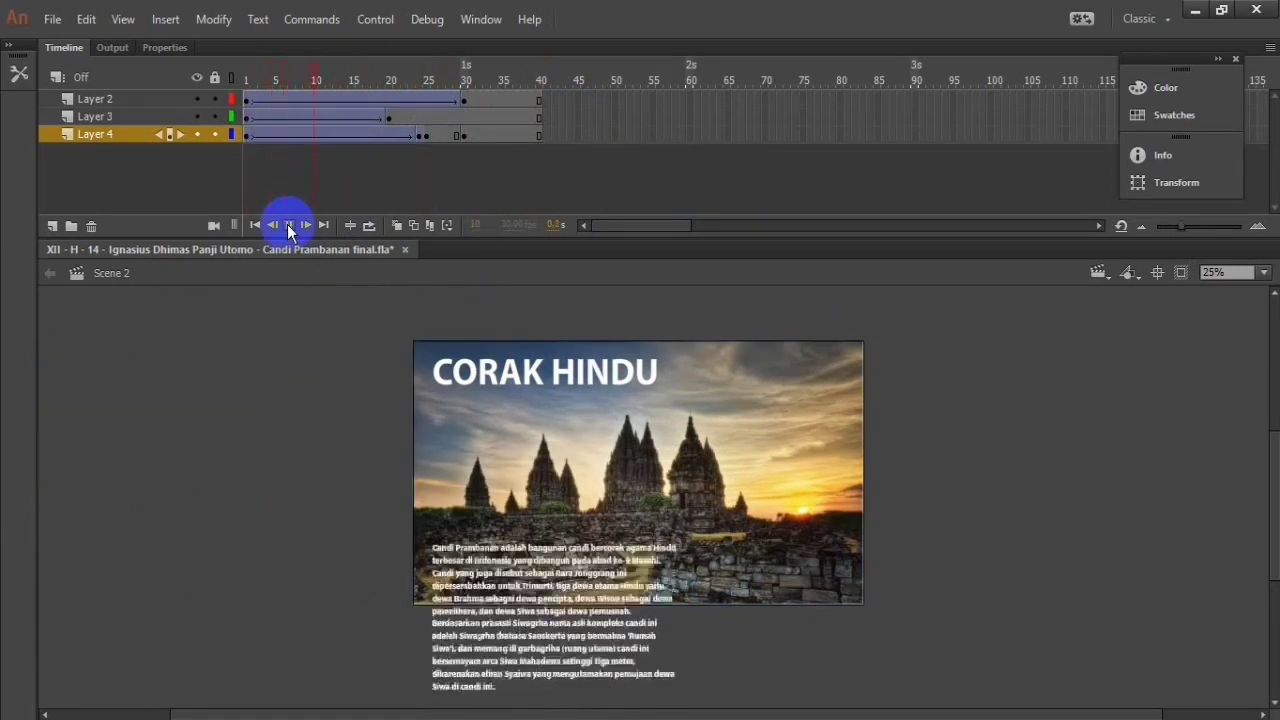
Step: Remove frames 26 and 25 from Layer 4 to shorten the span before its last keyframe
right_click(436, 136)
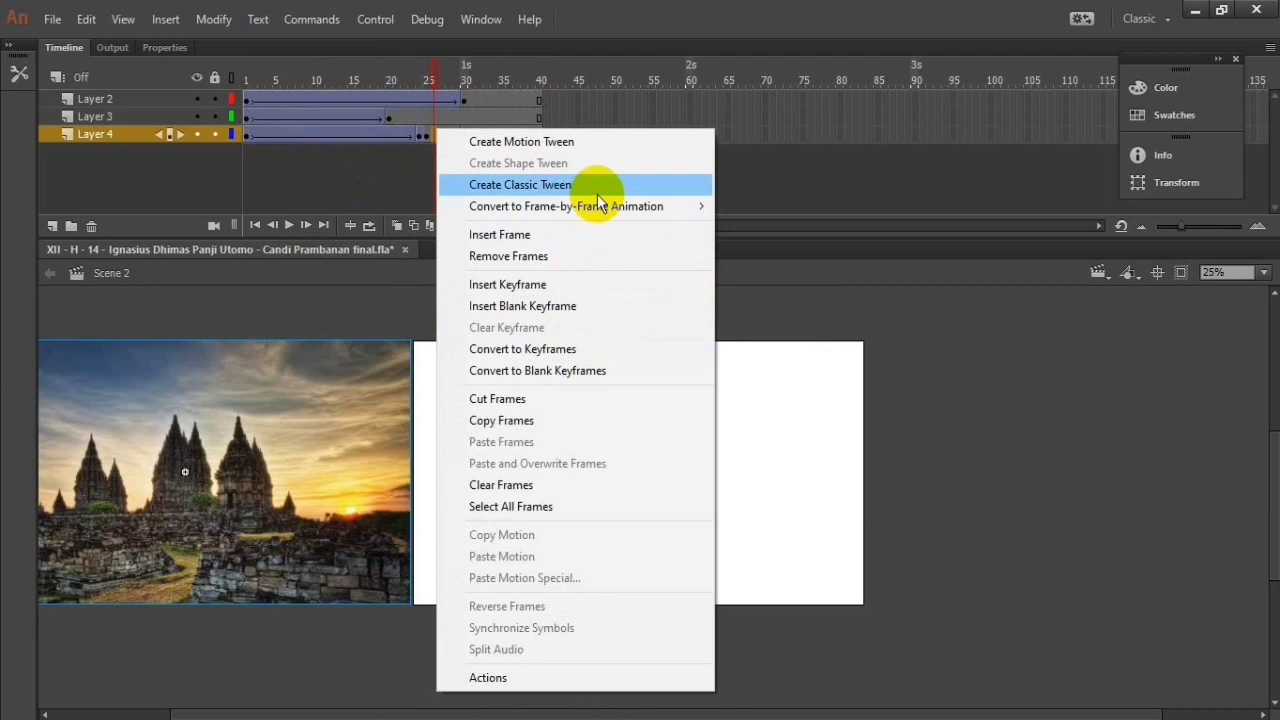
left_click(588, 256)
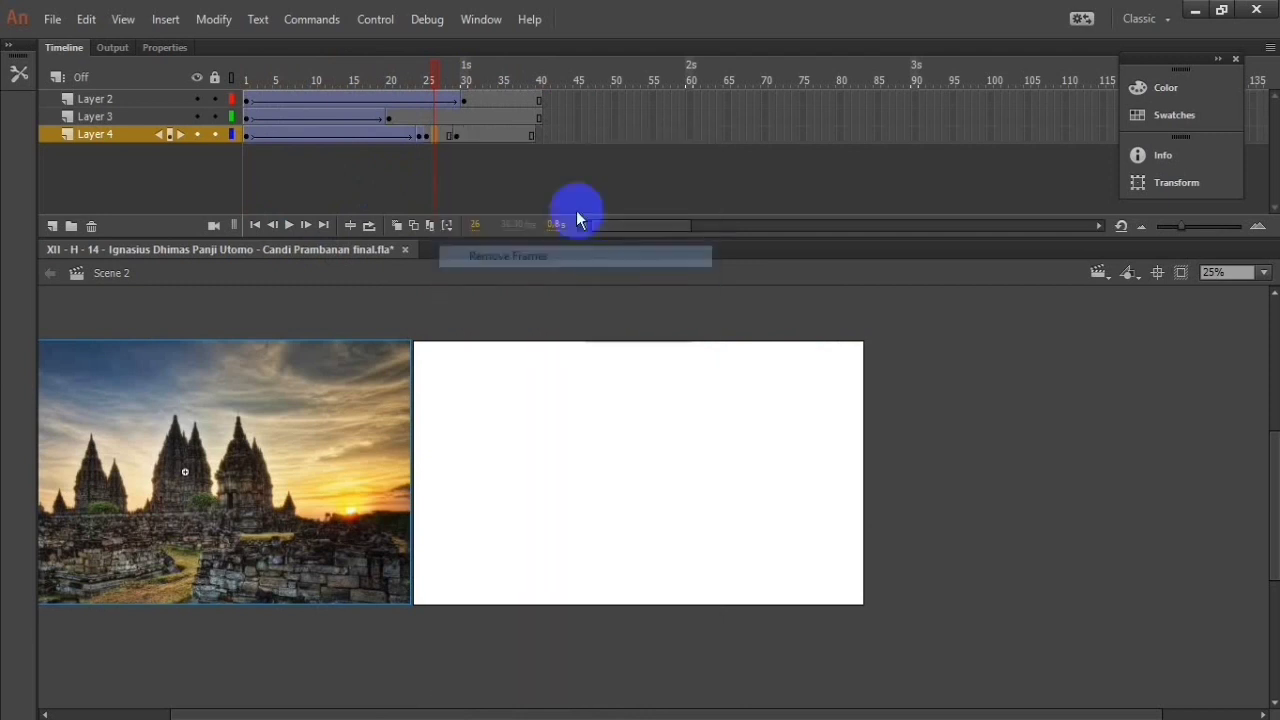
right_click(426, 136)
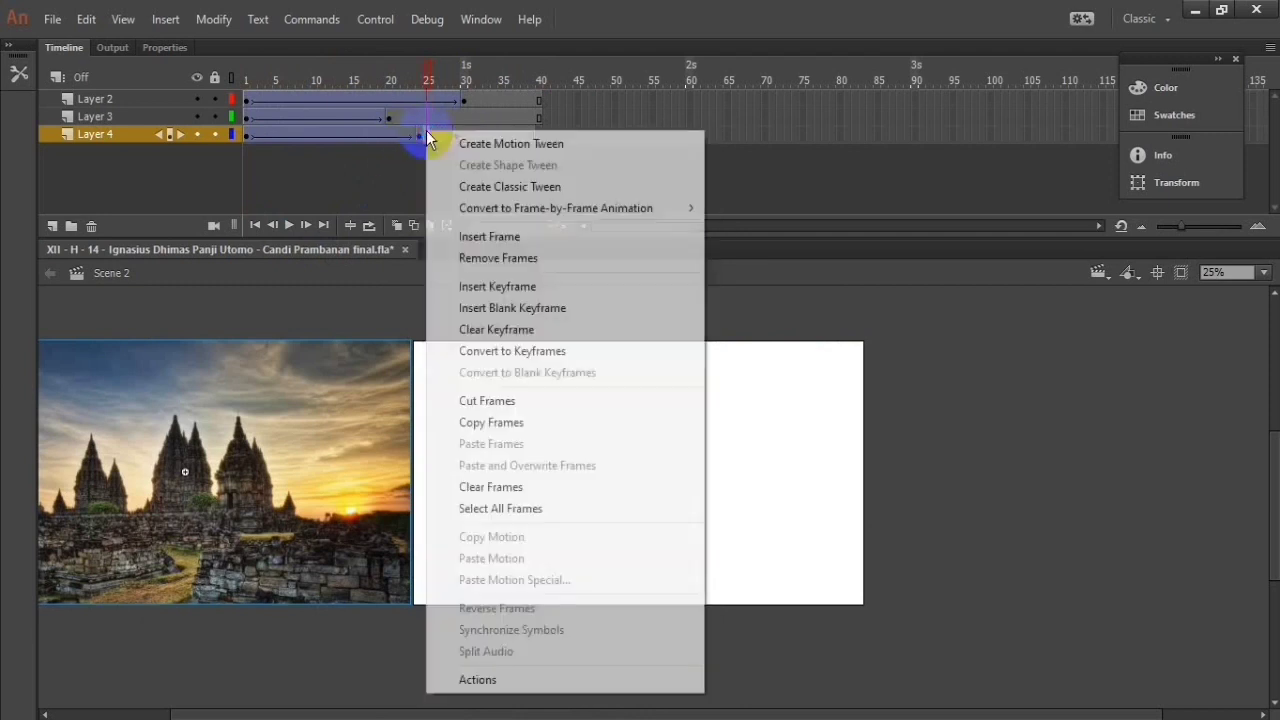
left_click(540, 255)
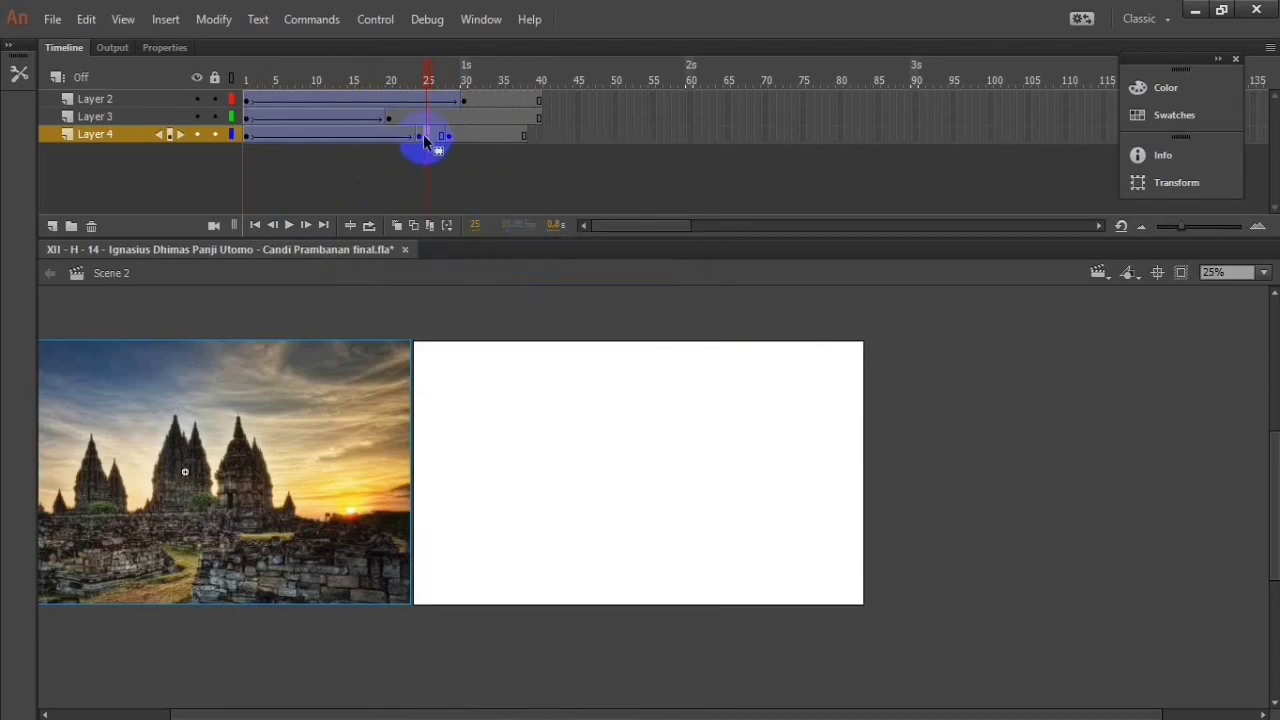
right_click(423, 134)
left_click(500, 262)
right_click(426, 136)
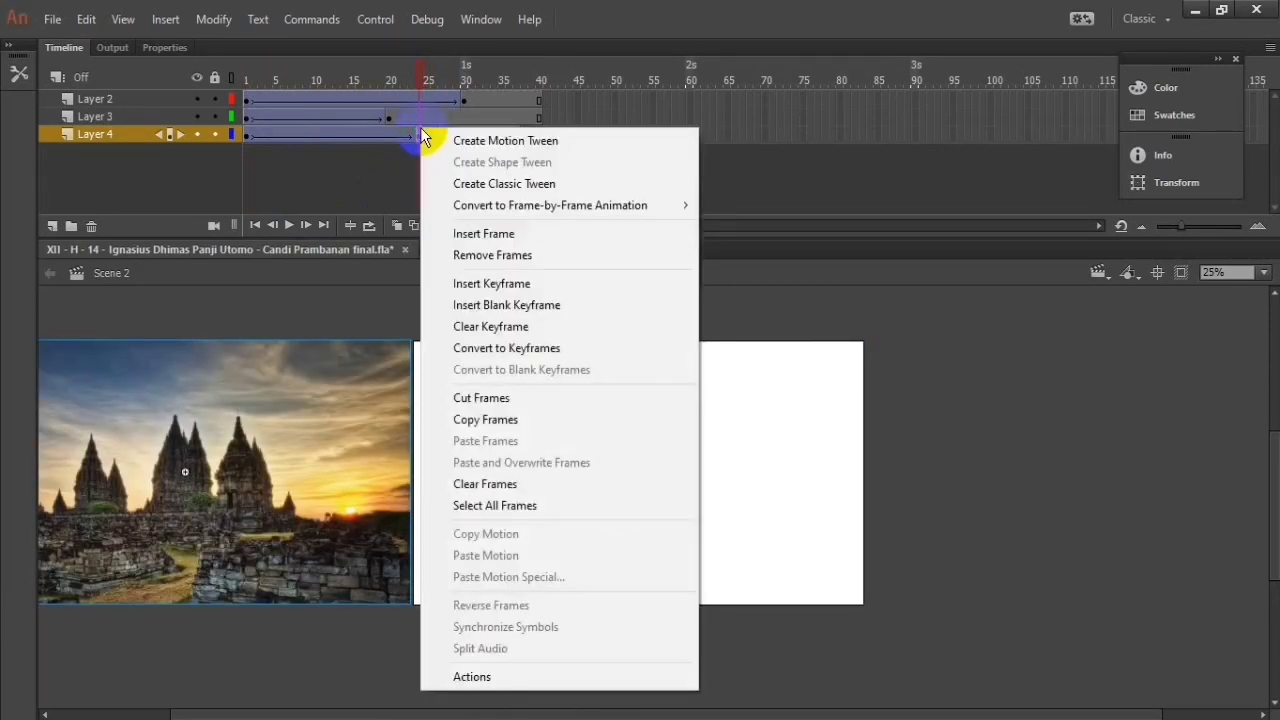
left_click(499, 226)
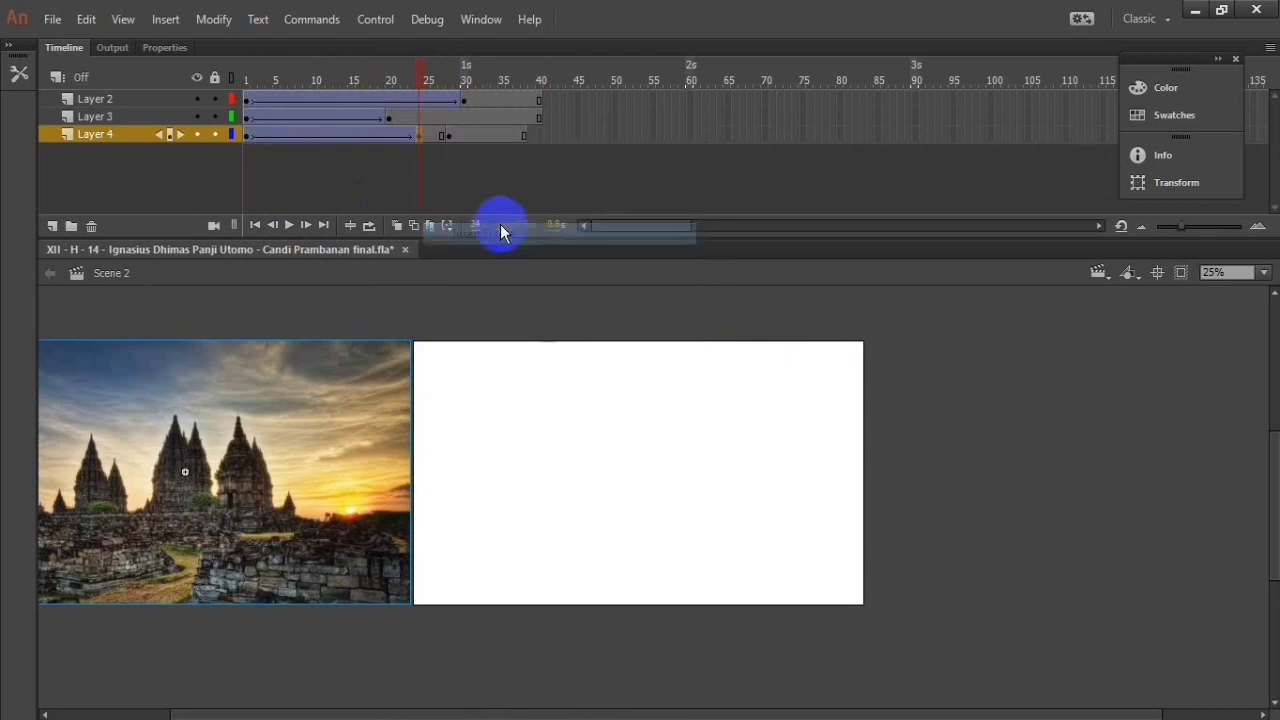
Step: Clear the extra keyframes in frames 24 to 27 of Layer 4 and play the animation
left_click(441, 138)
right_click(441, 145)
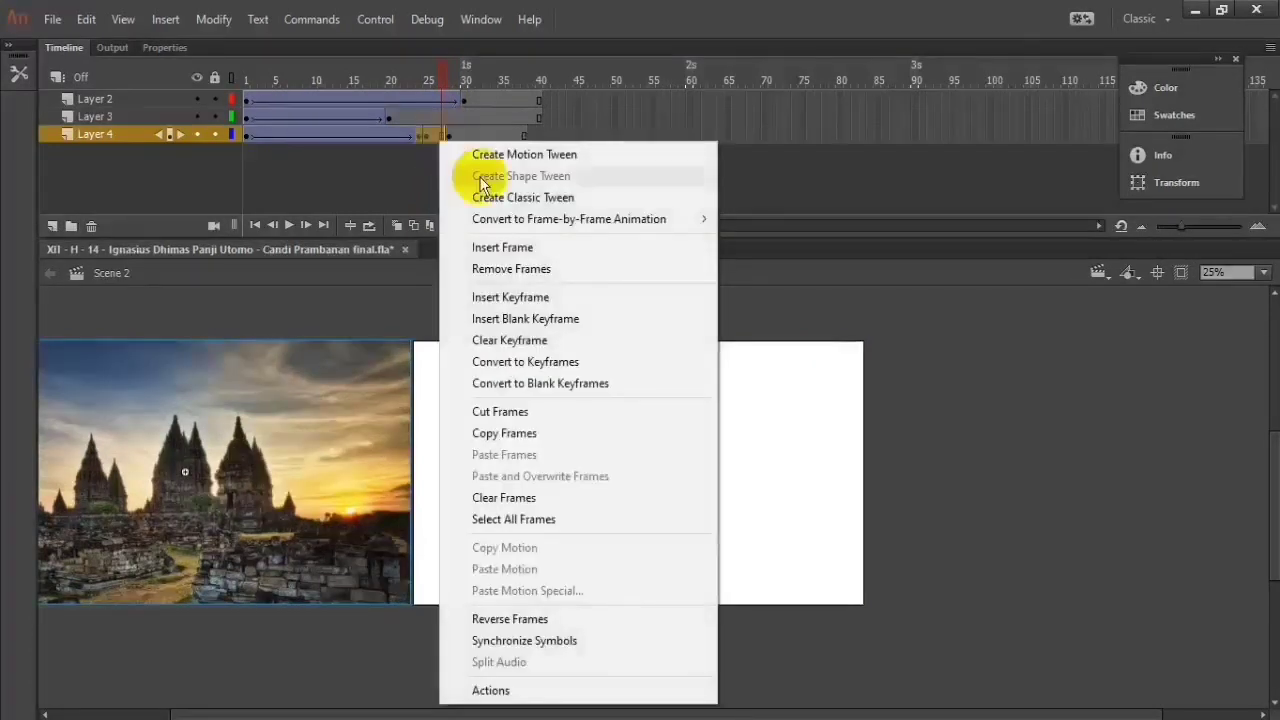
left_click(587, 340)
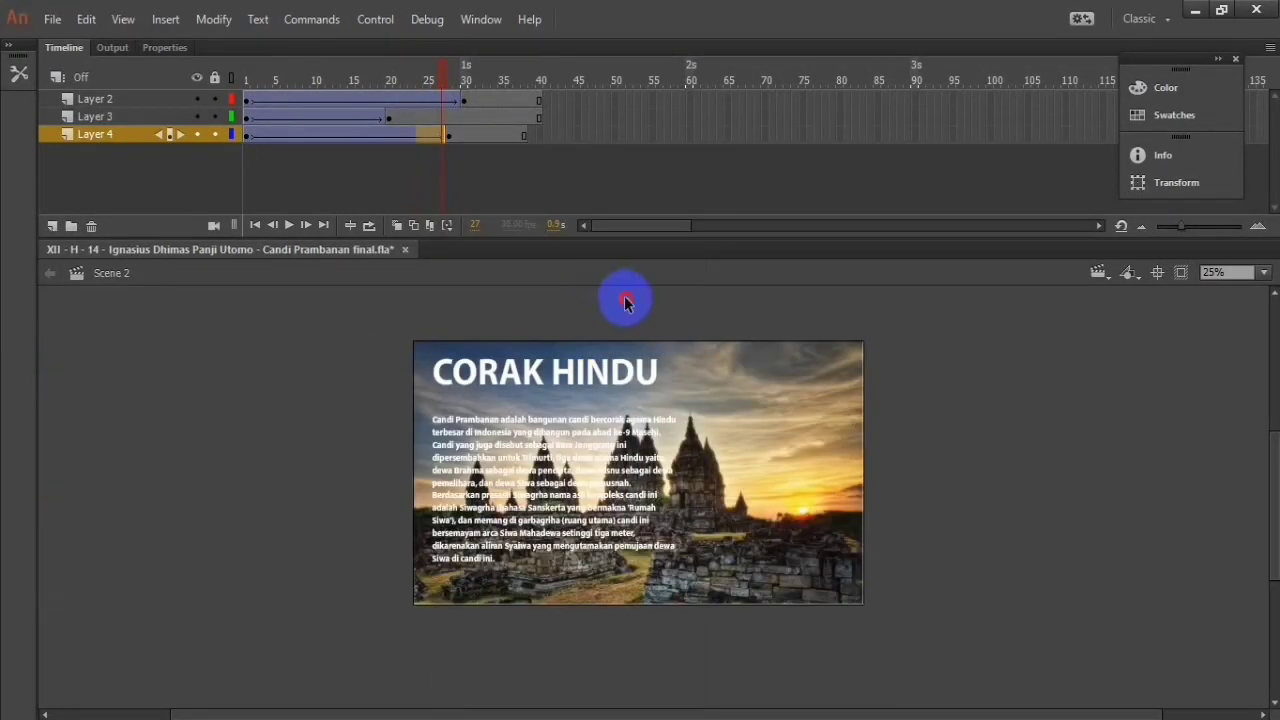
left_click(291, 226)
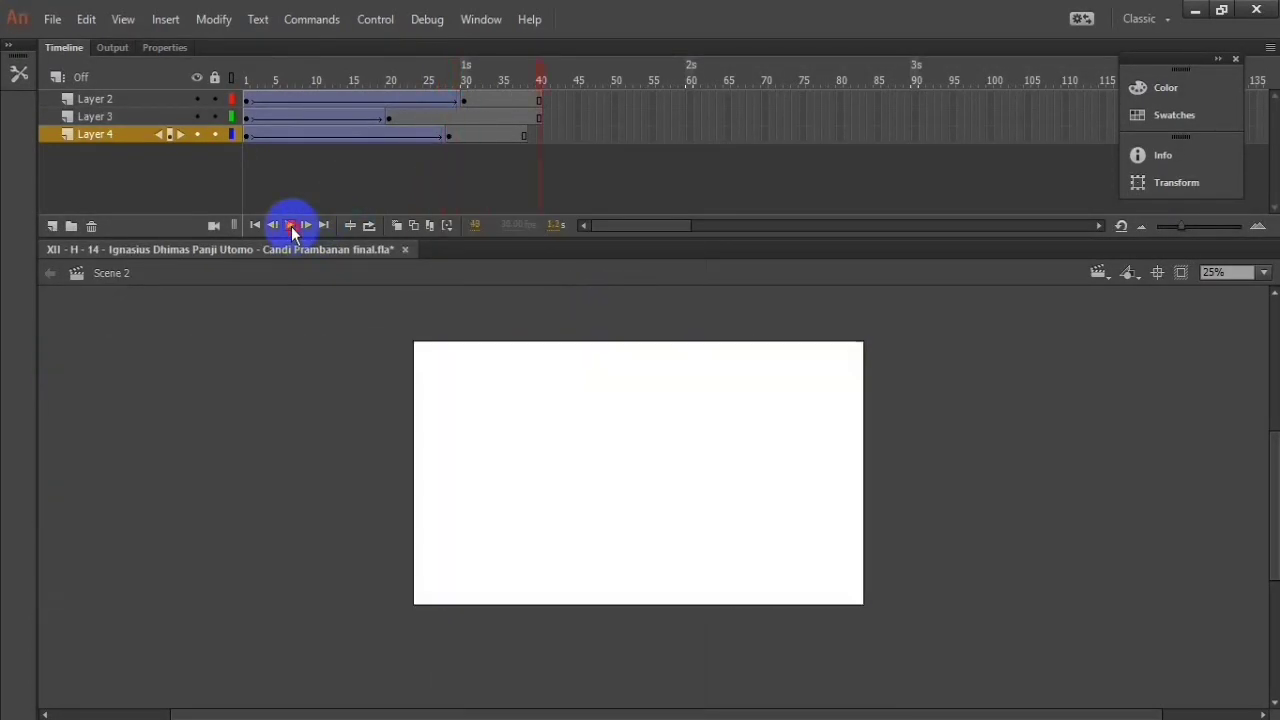
left_click(291, 226)
Step: Extend Layer 4 to frame 40 by inserting a frame, and play the Scene 2 animation
right_click(536, 136)
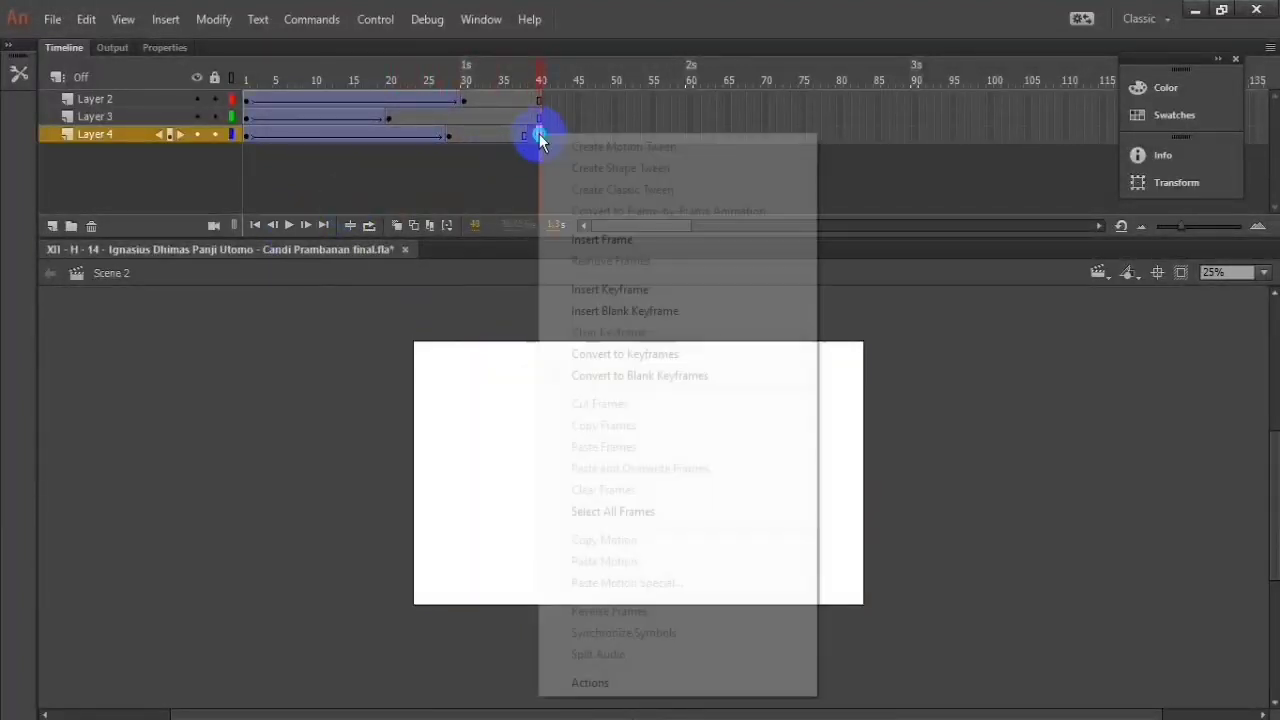
left_click(565, 237)
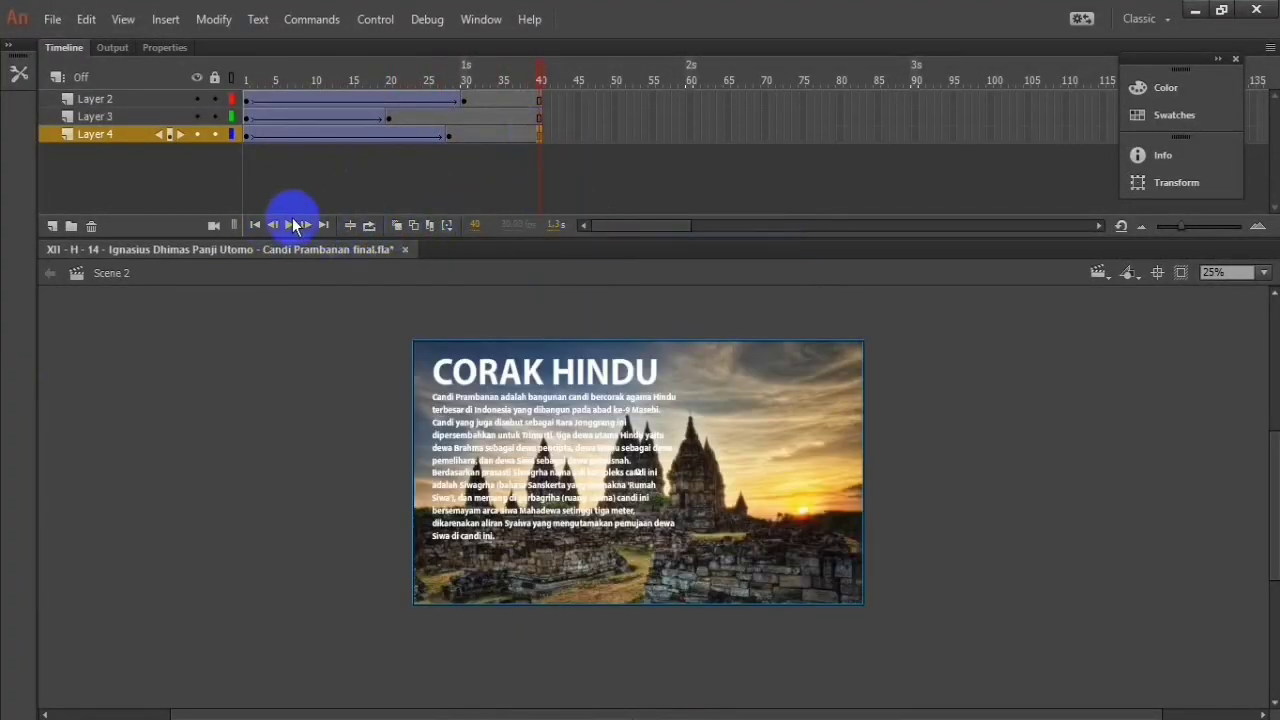
left_click(291, 226)
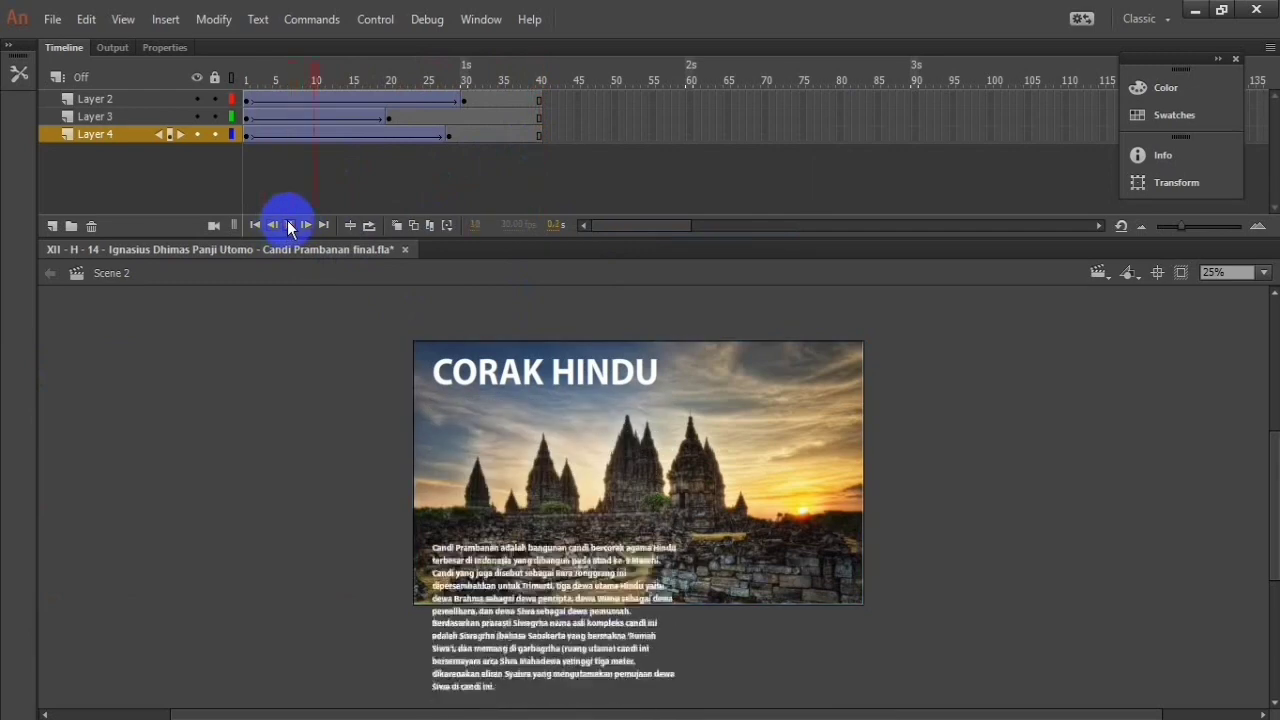
left_click(289, 226)
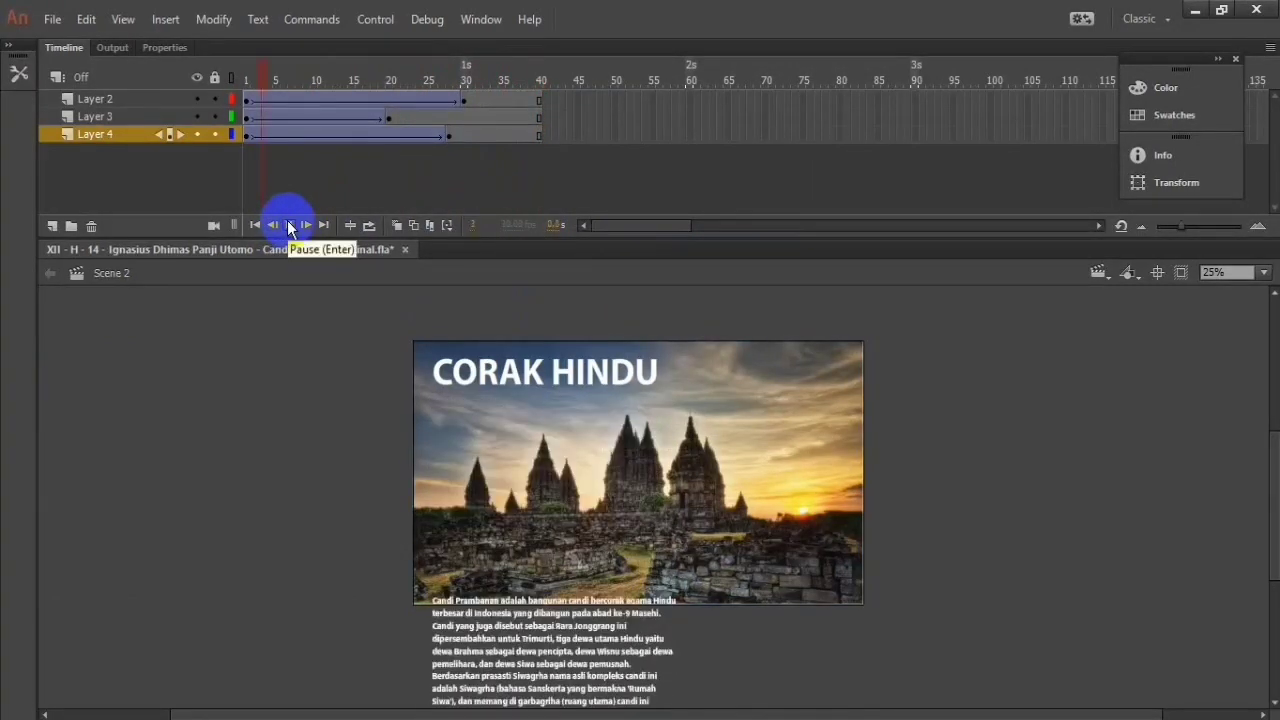
left_click(348, 100)
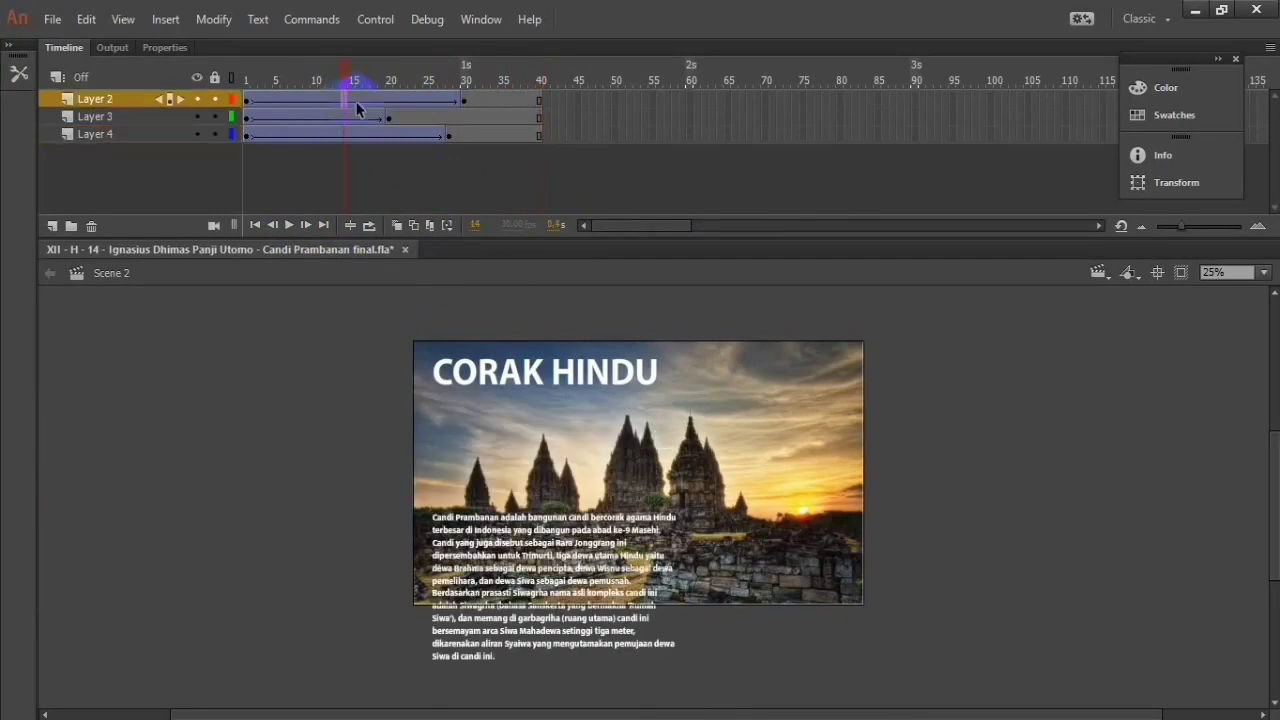
left_click(354, 117)
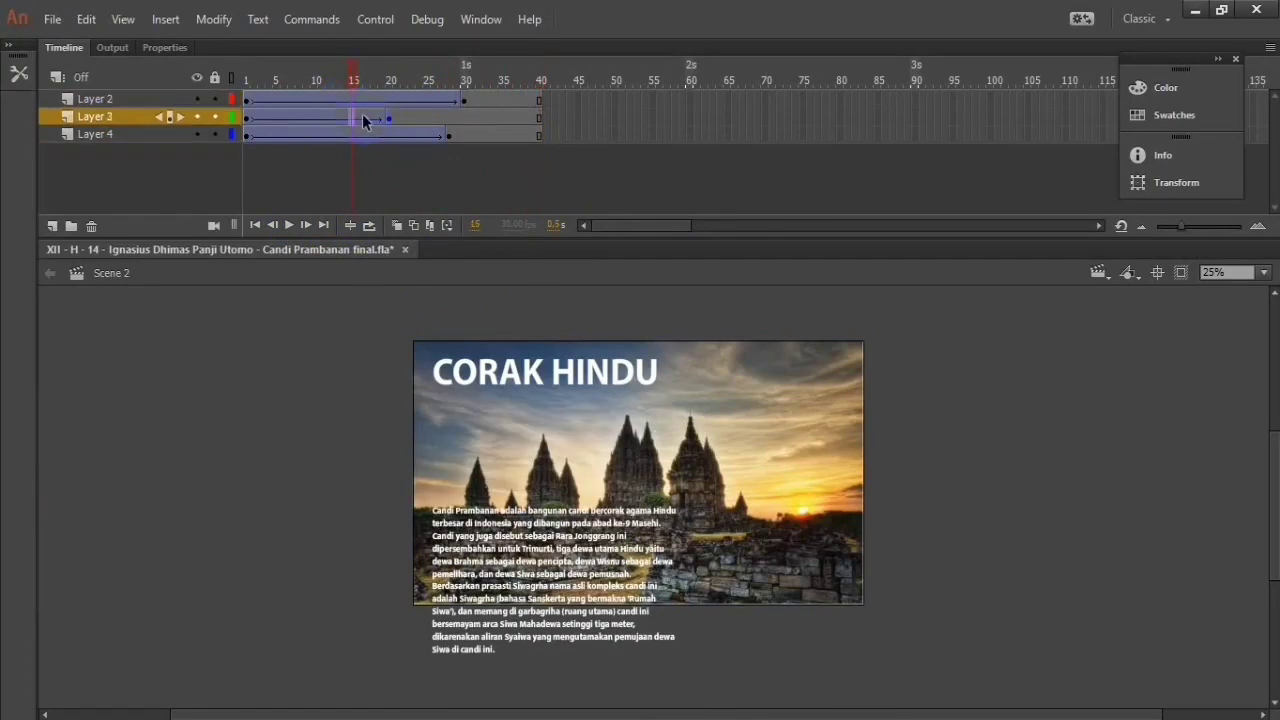
double_click(533, 374)
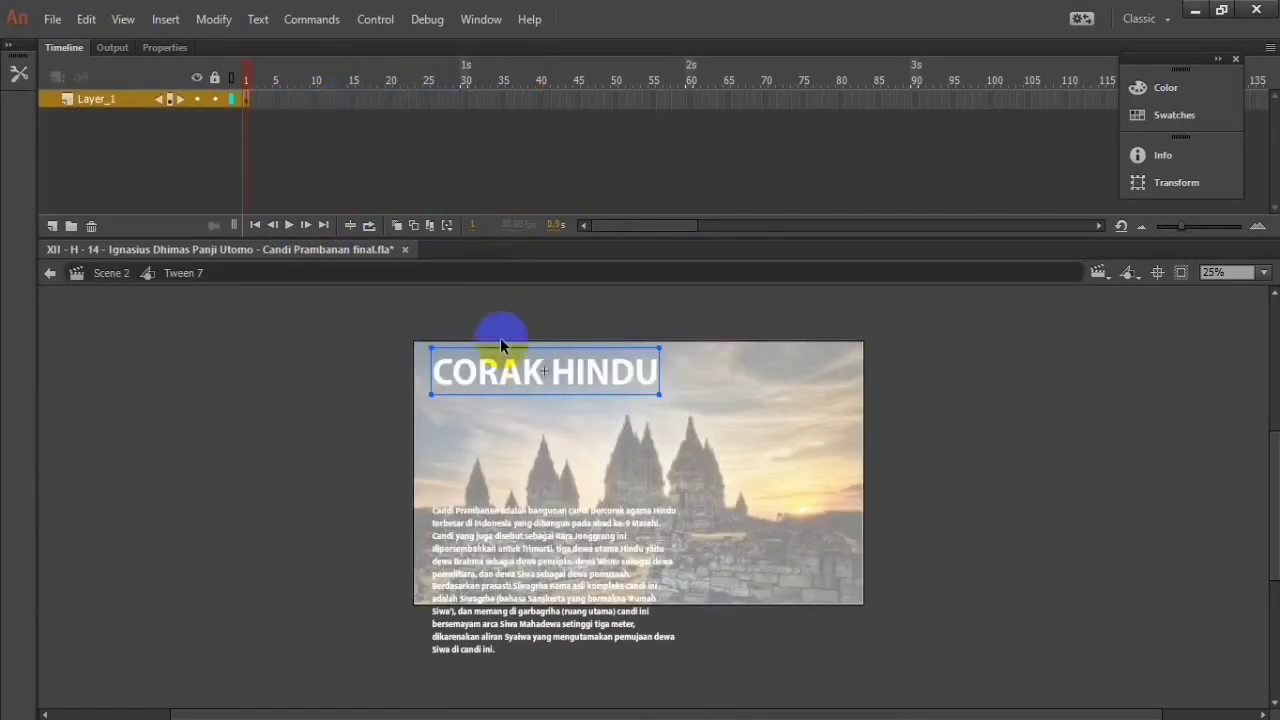
double_click(496, 337)
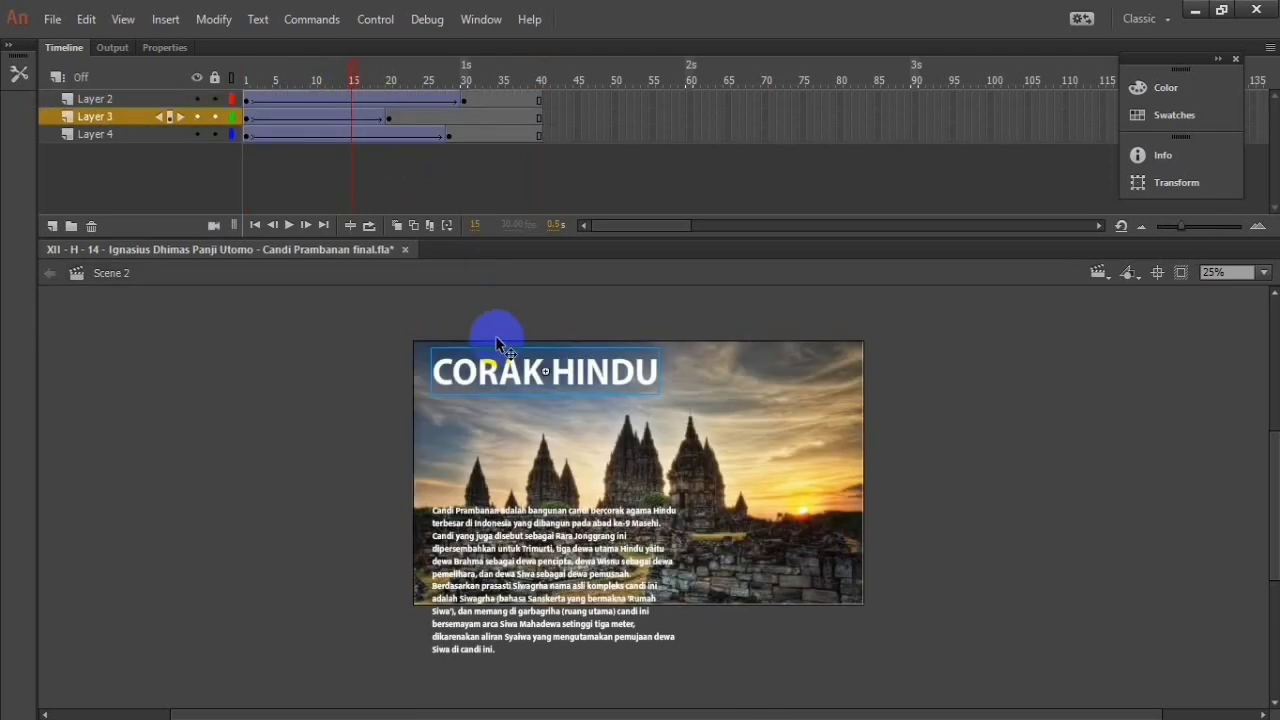
Step: Move the CORAK HINDU title off the stage's left side at frame 1 of Layer 3 and play the animation
scroll(496, 337, "up", 1)
left_click(247, 118)
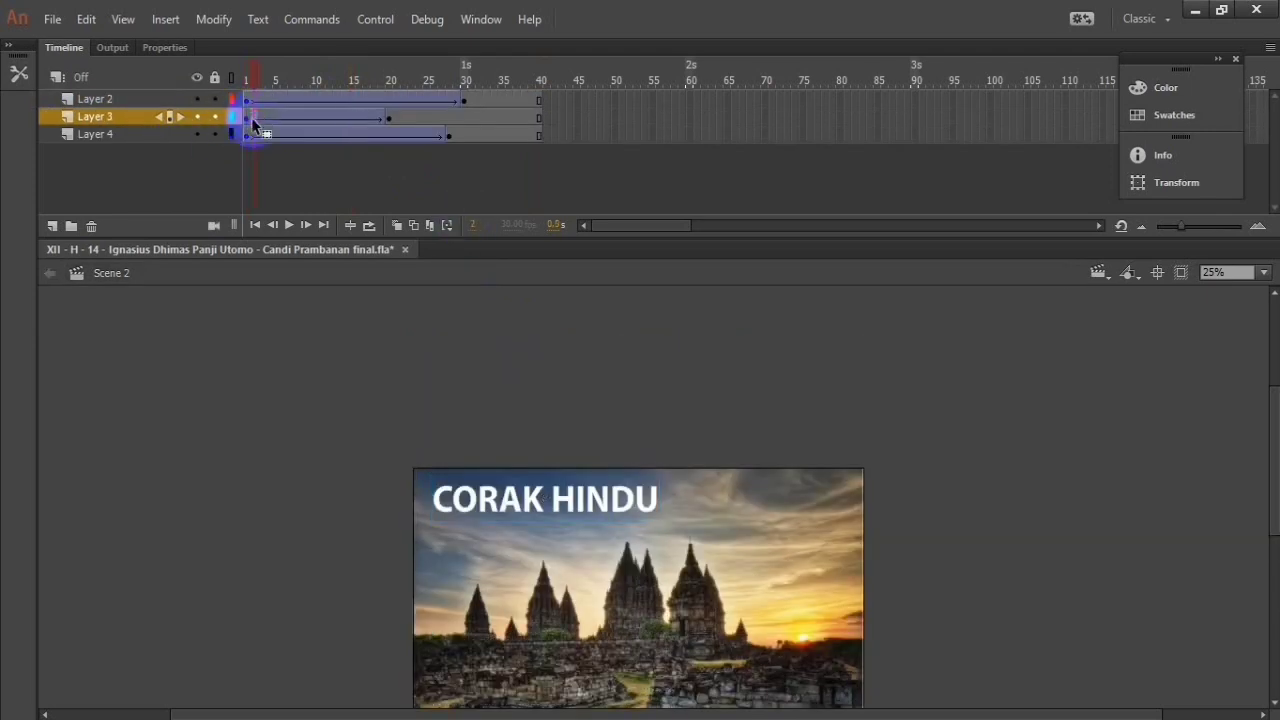
scroll(497, 409, "down", 1)
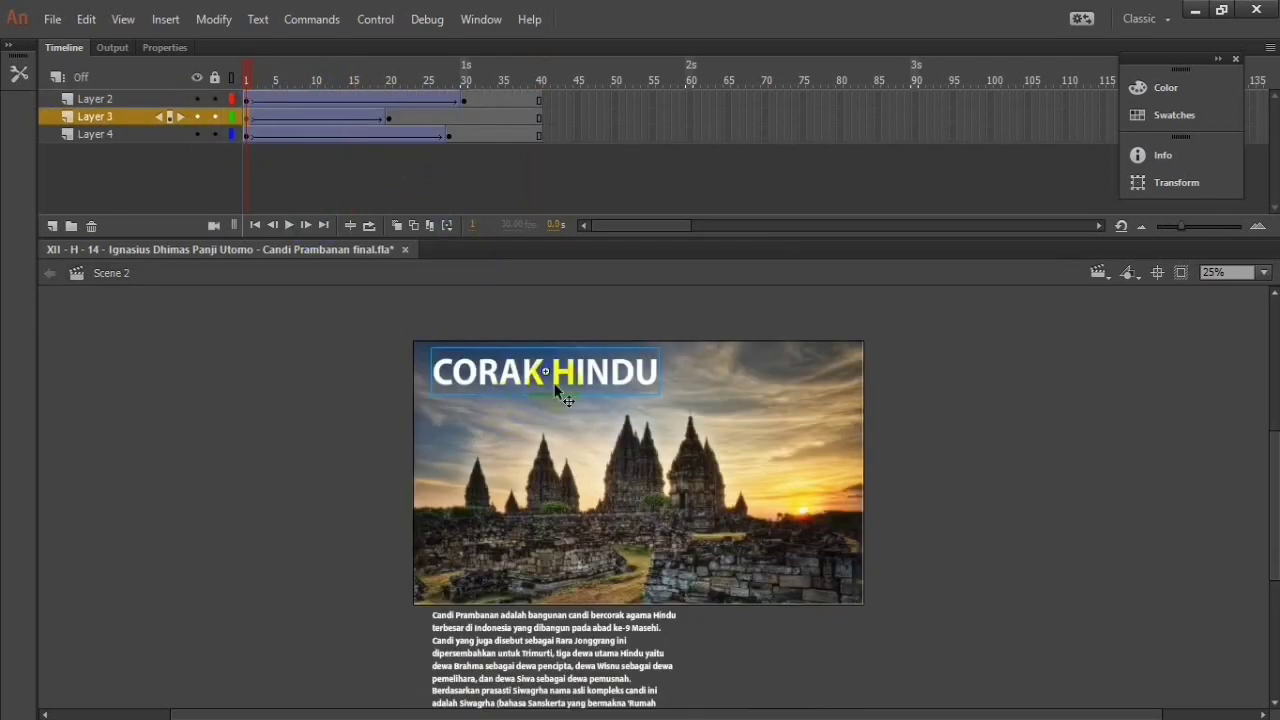
left_click_drag(575, 390, 311, 382)
left_click(298, 232)
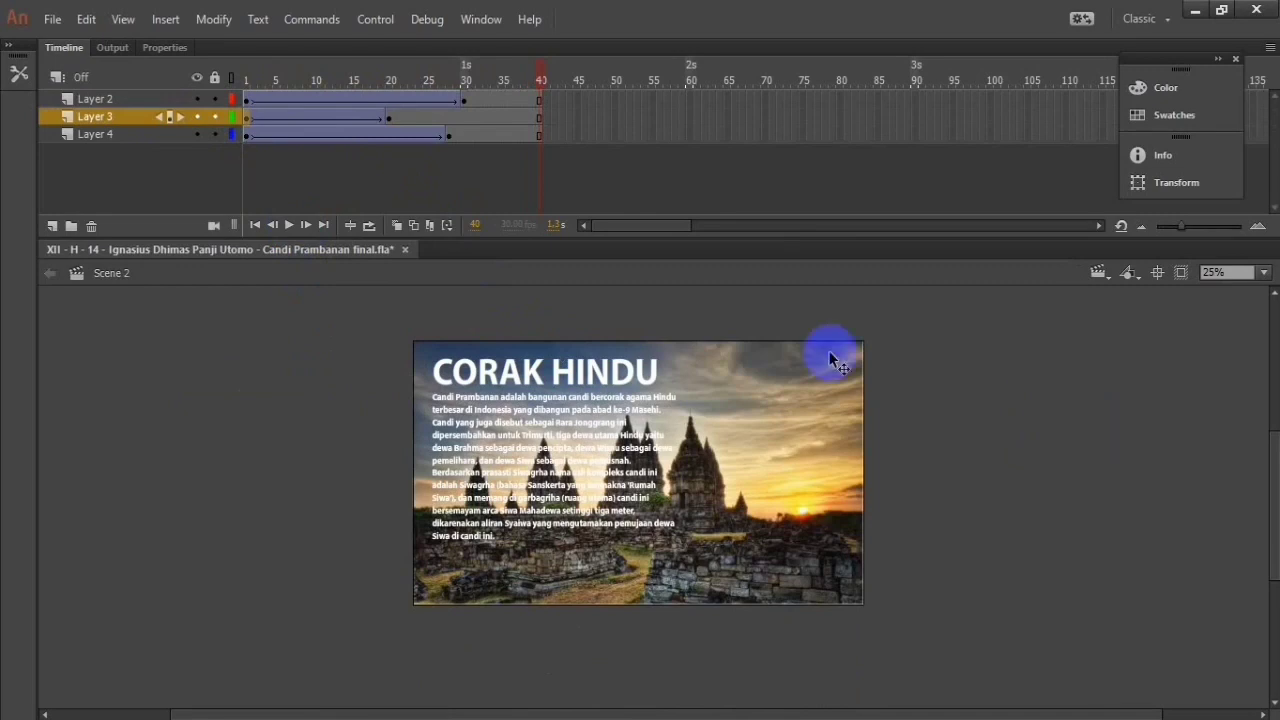
Step: Show the properties of the CORAK HINDU title at frame 40 and close the floating Color, Swatches, Info and Transform group
left_click(620, 382)
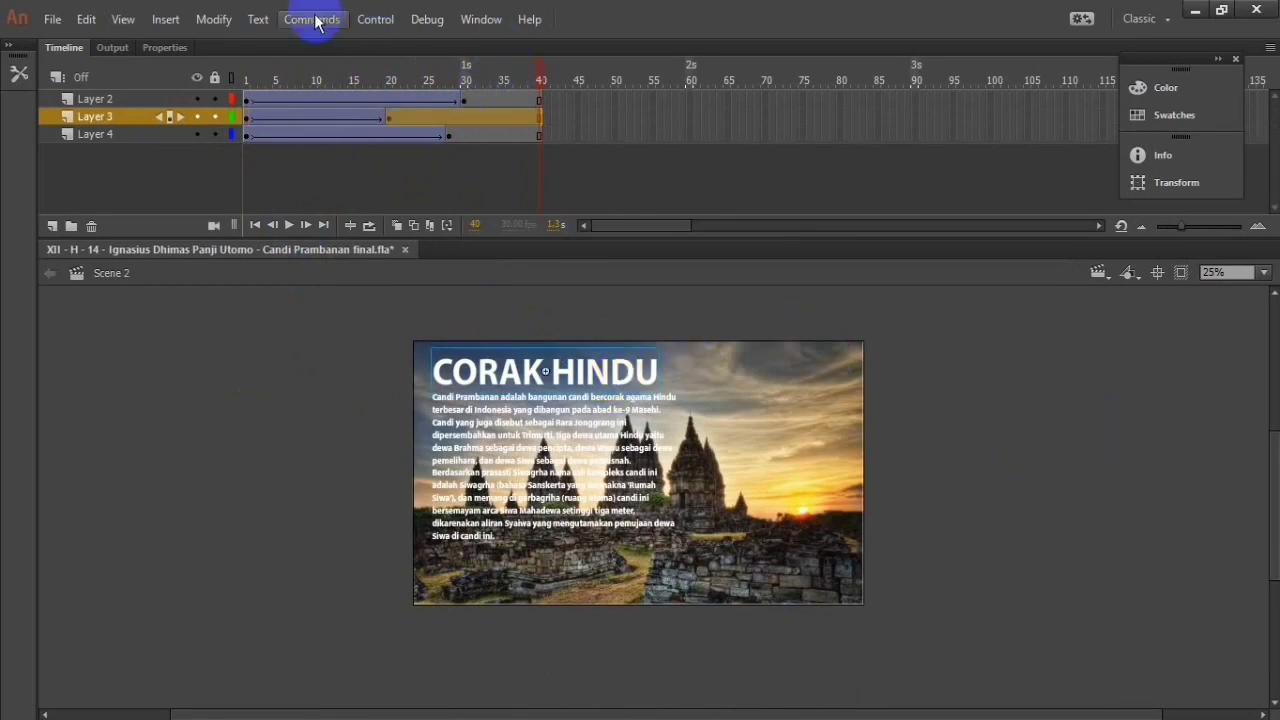
left_click(162, 48)
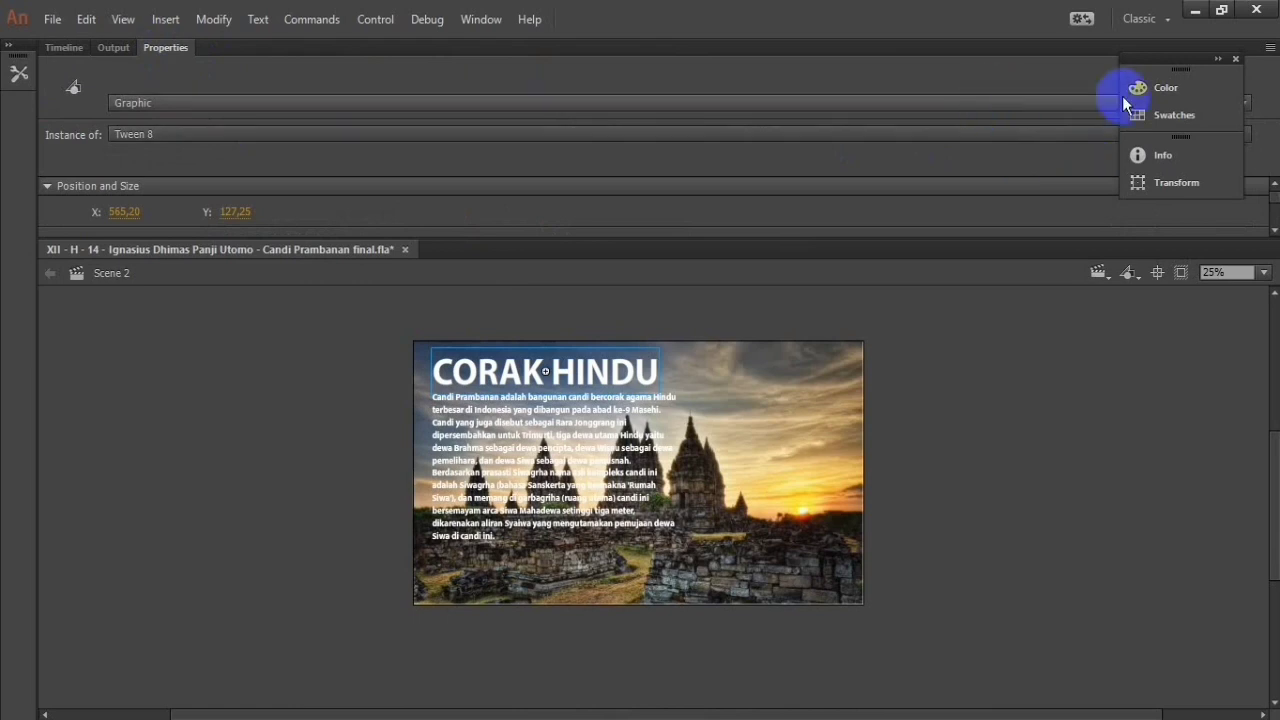
left_click(1236, 60)
Step: Examine the title instance's symbol properties and behavior options without changing them, and return to the timeline
left_click(323, 136)
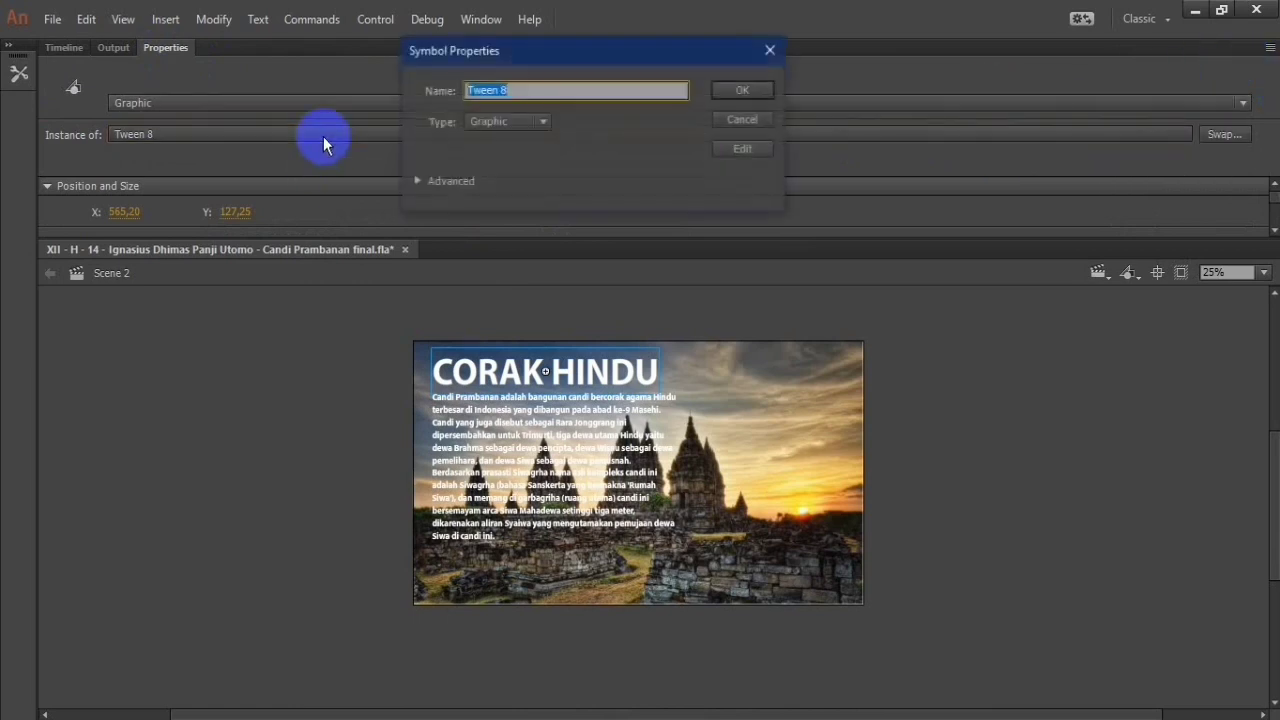
left_click(770, 50)
left_click(868, 103)
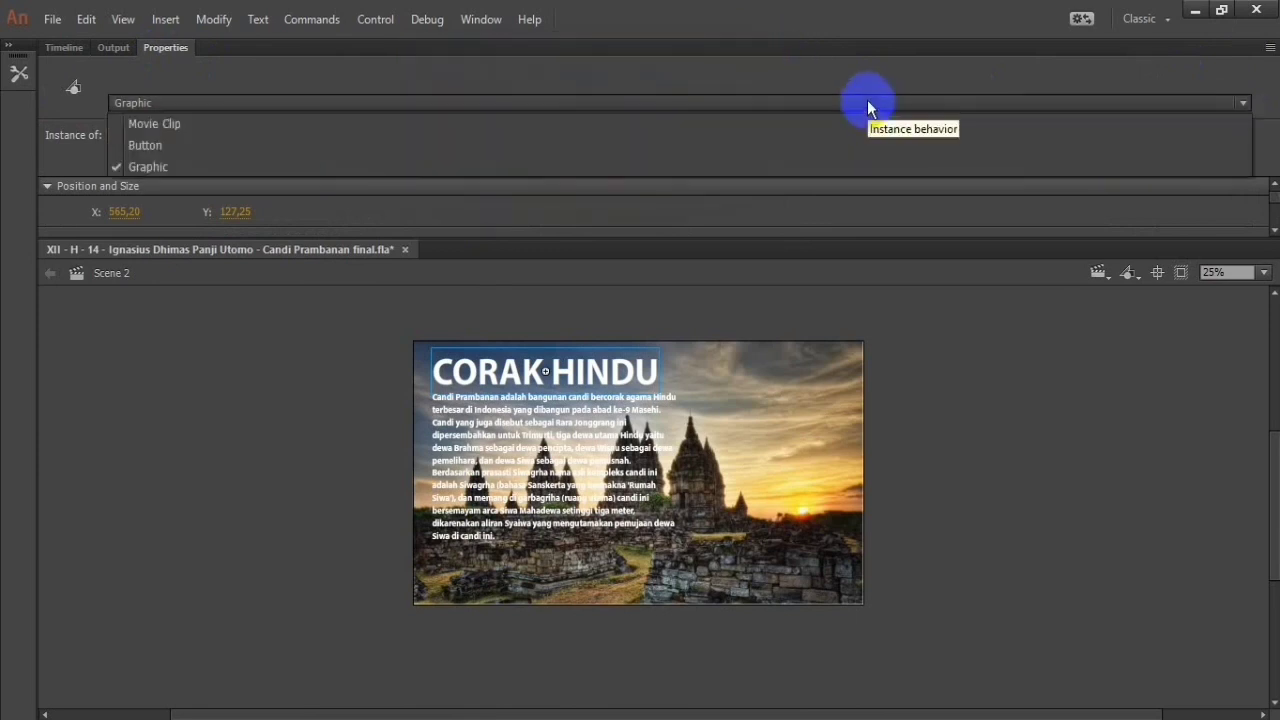
left_click(867, 100)
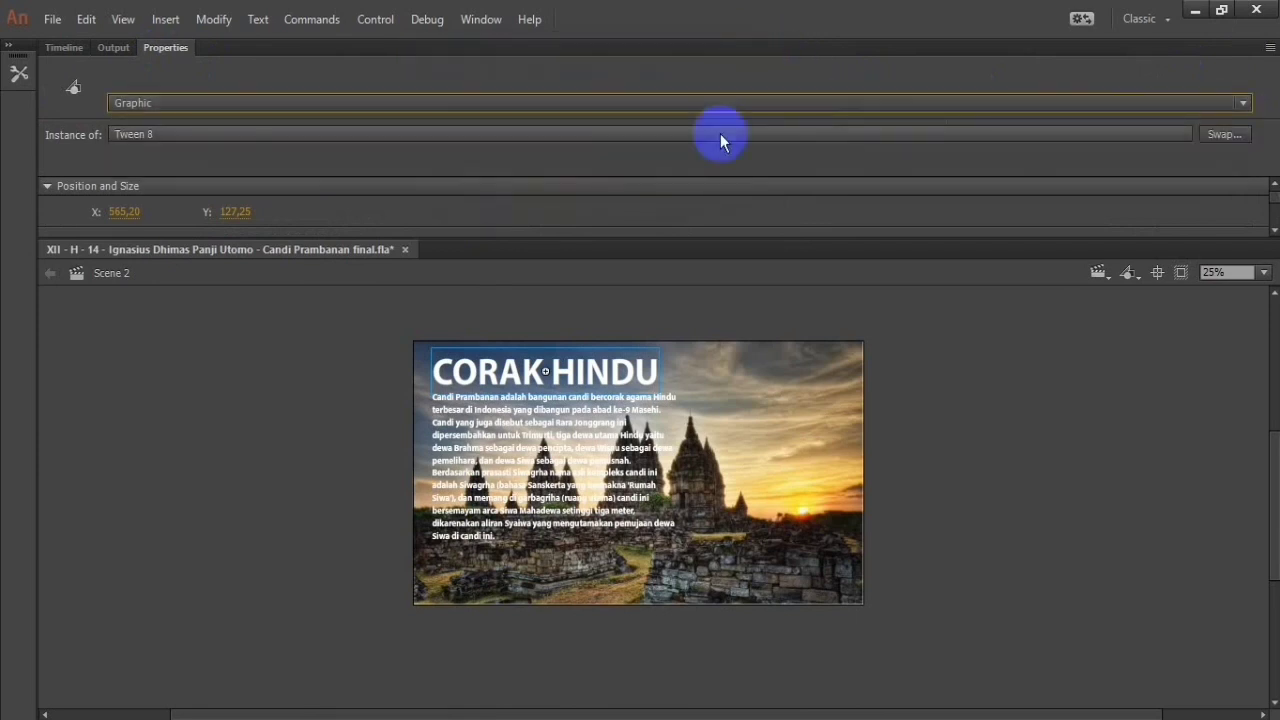
left_click(114, 47)
left_click(62, 47)
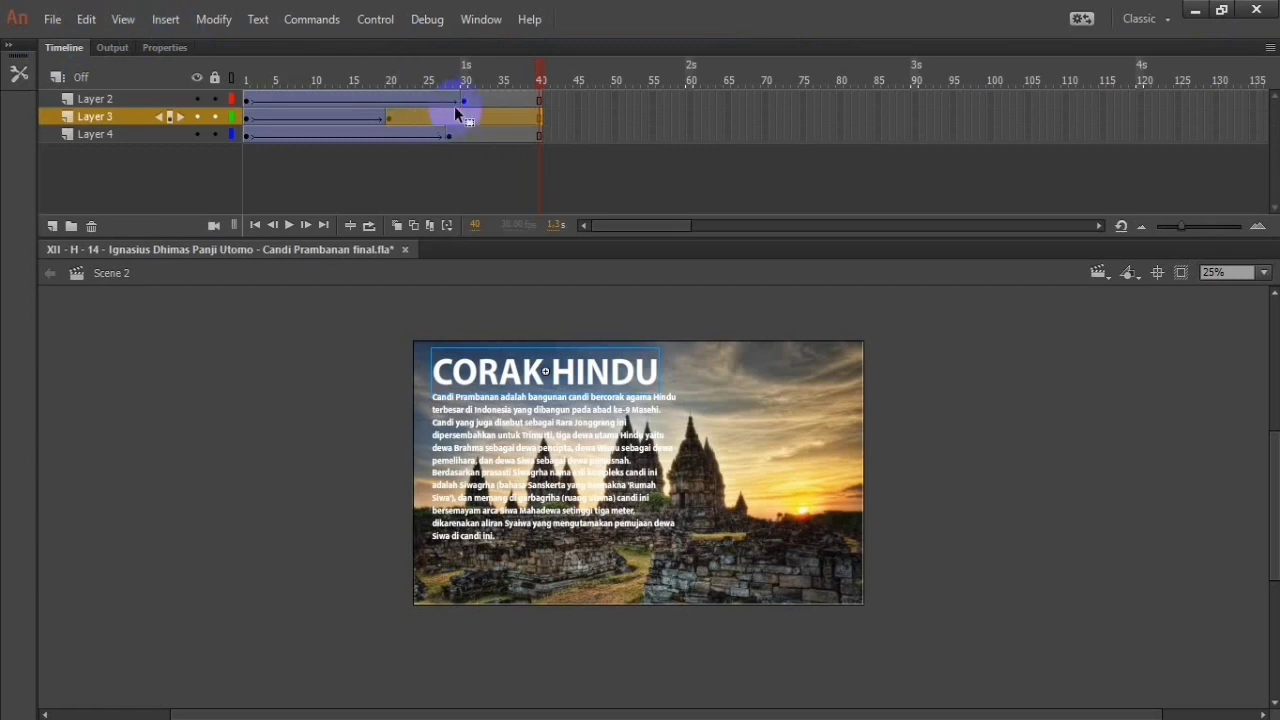
left_click(187, 49)
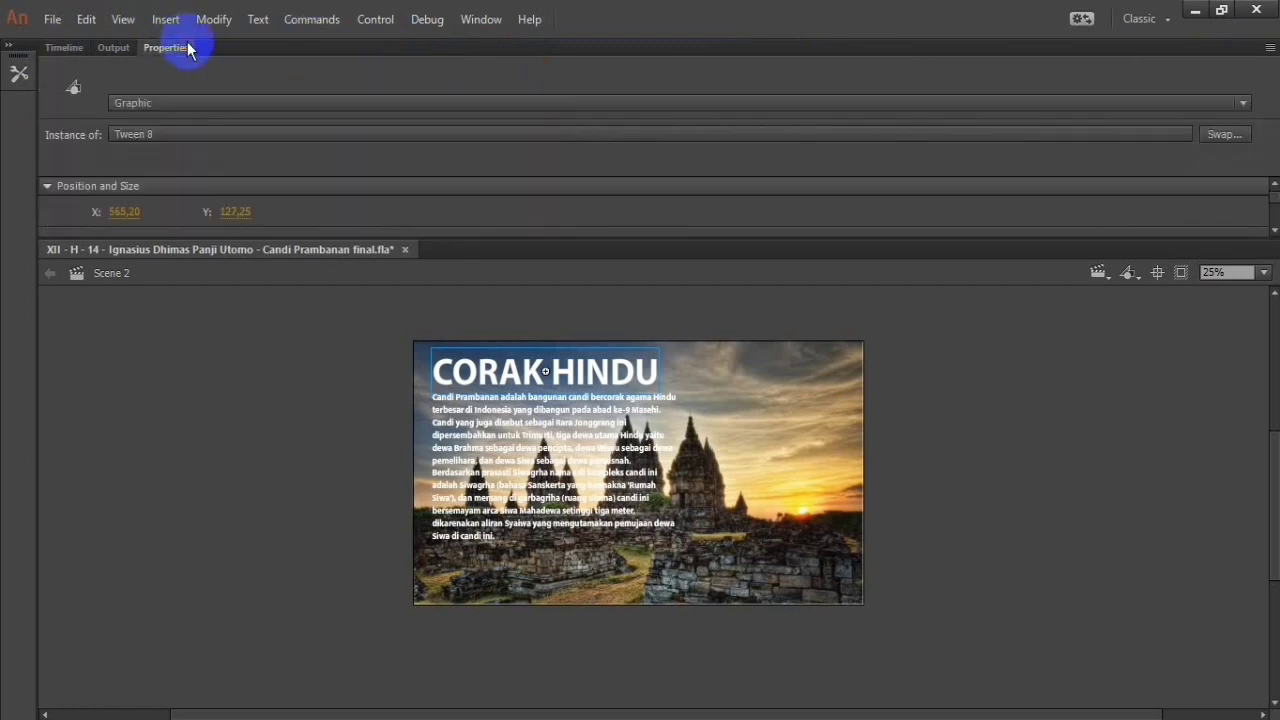
left_click(68, 48)
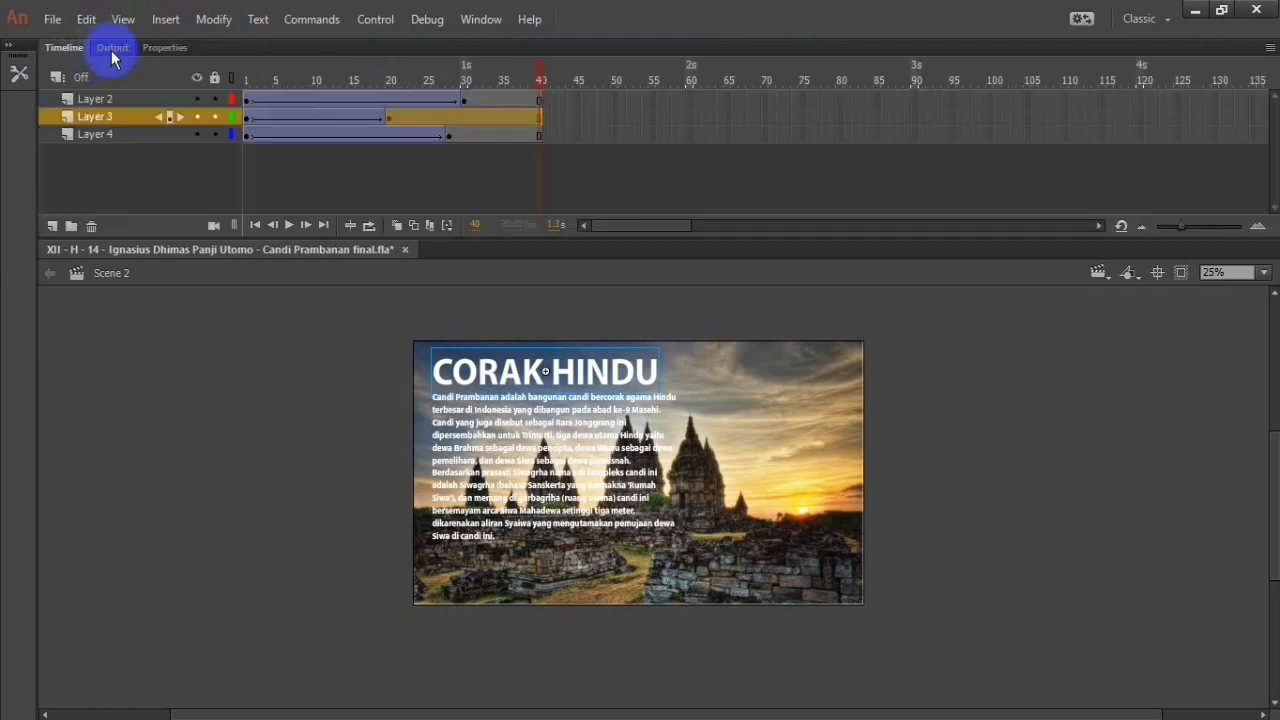
Step: Shift the title tween on Layer 3 to start at frame 27 and the paragraph tween on Layer 2 to start at frame 45
left_click(380, 118)
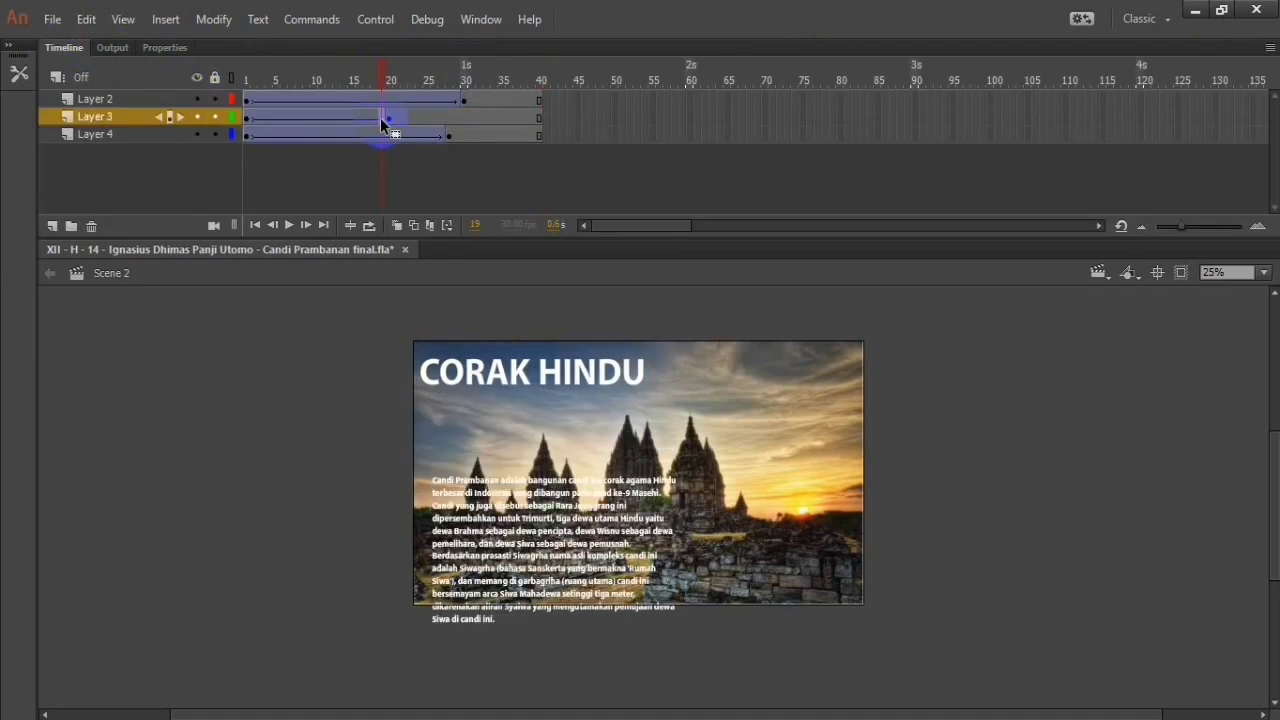
left_click(368, 140)
left_click_drag(347, 143, 321, 141)
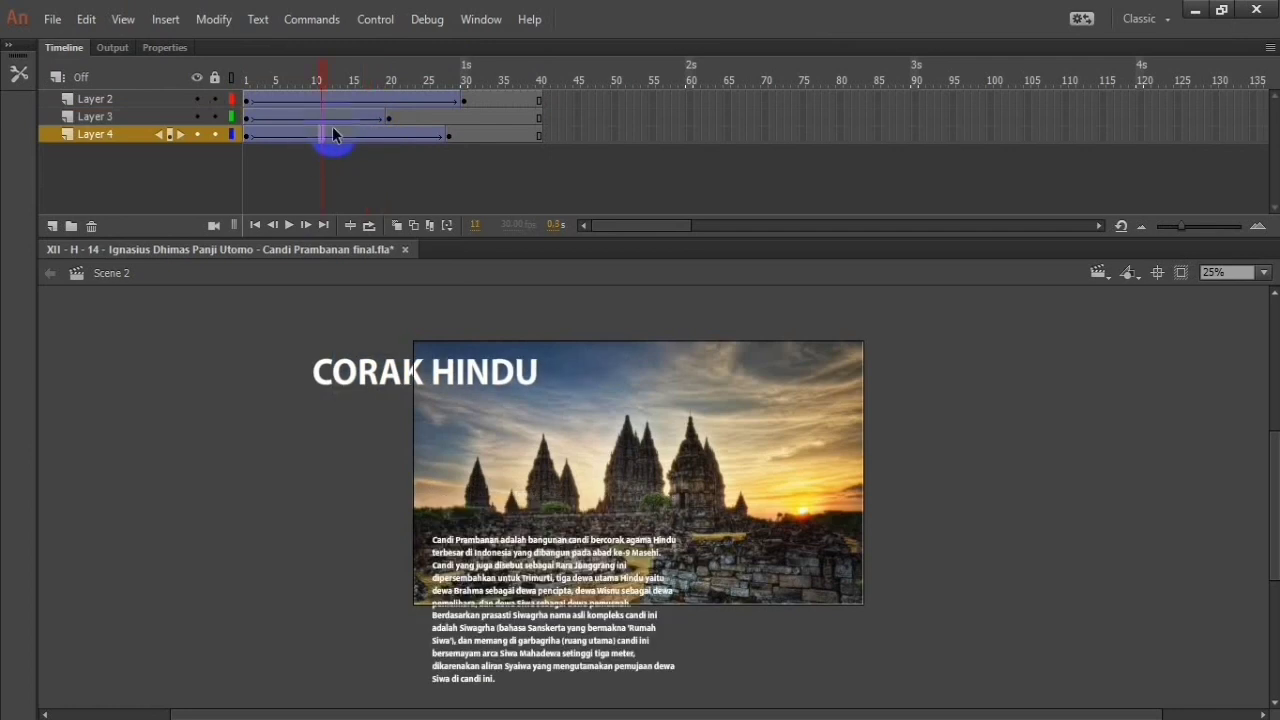
left_click_drag(245, 119, 548, 117)
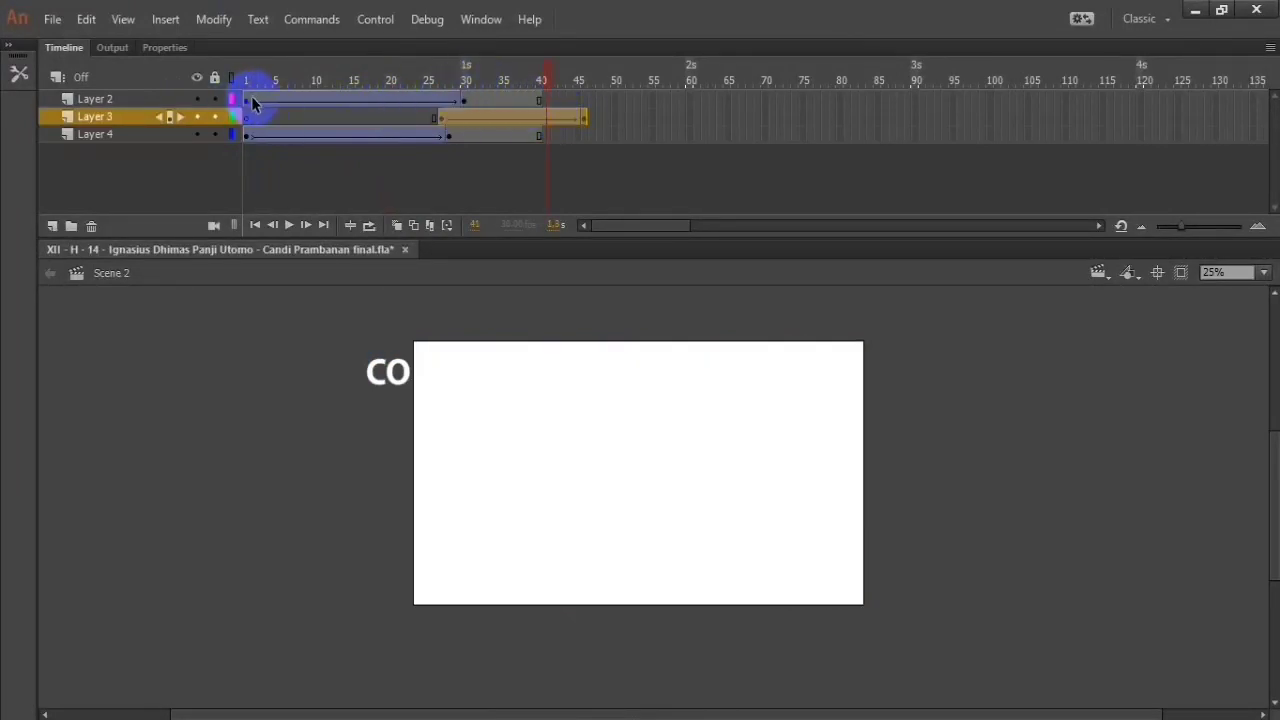
left_click_drag(246, 104, 829, 138)
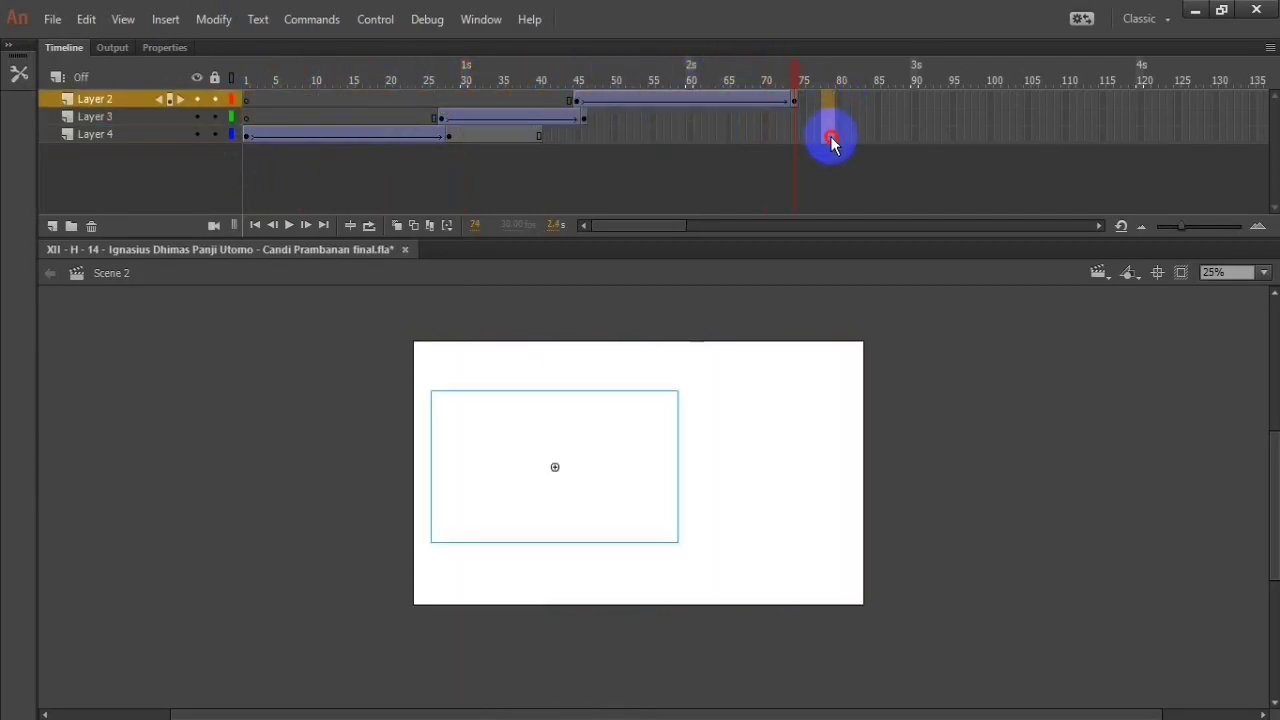
Step: Extend Layers 2, 3 and 4 to frame 78 by inserting frames, and play the Scene 2 animation
right_click(829, 139)
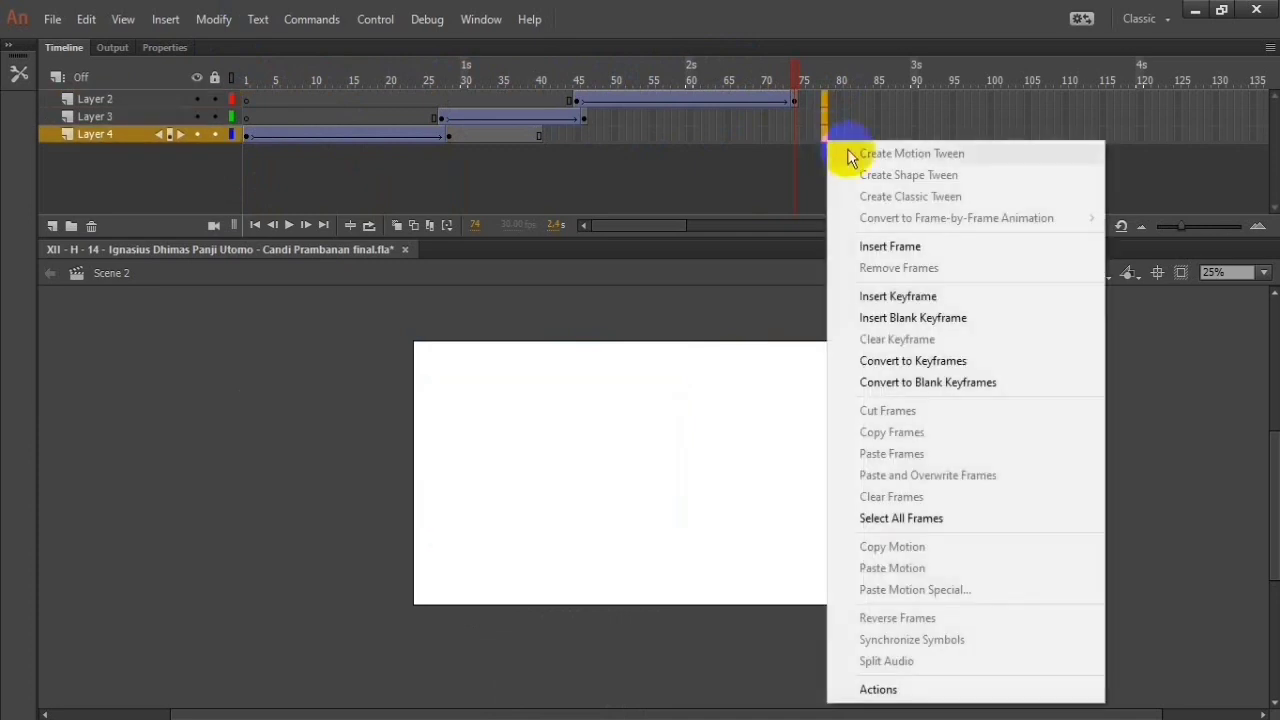
left_click(900, 248)
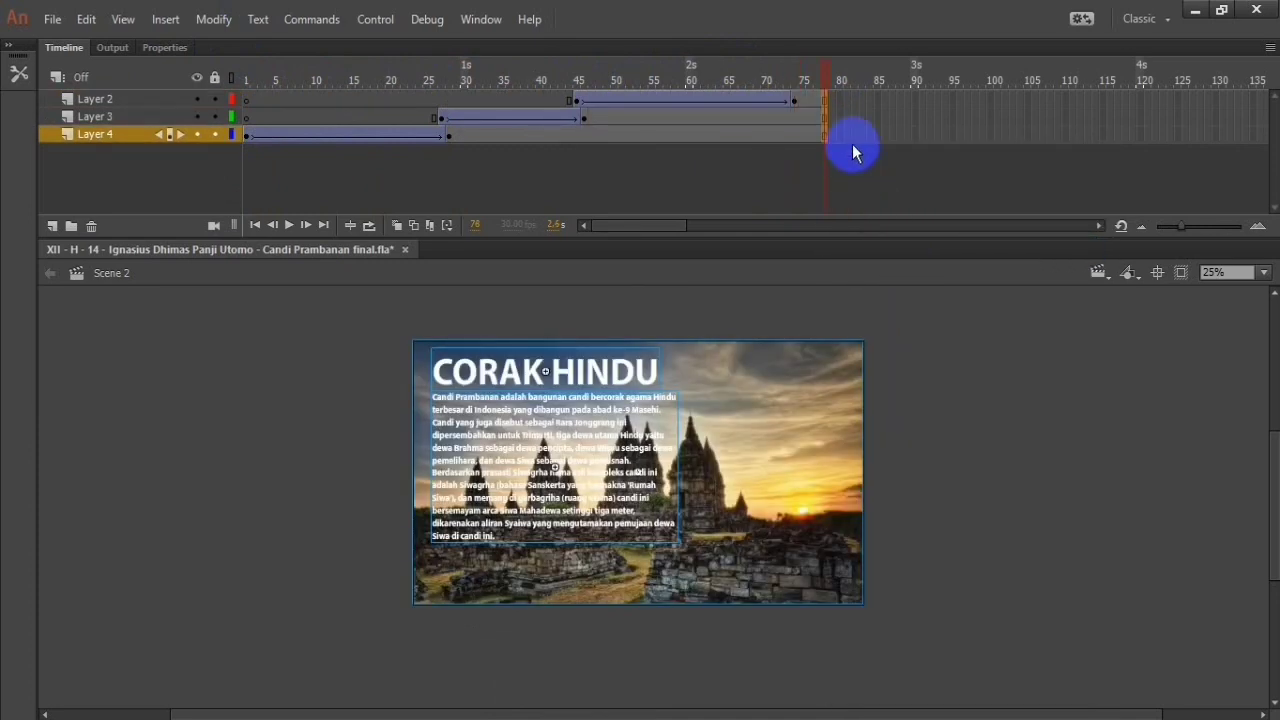
left_click(290, 226)
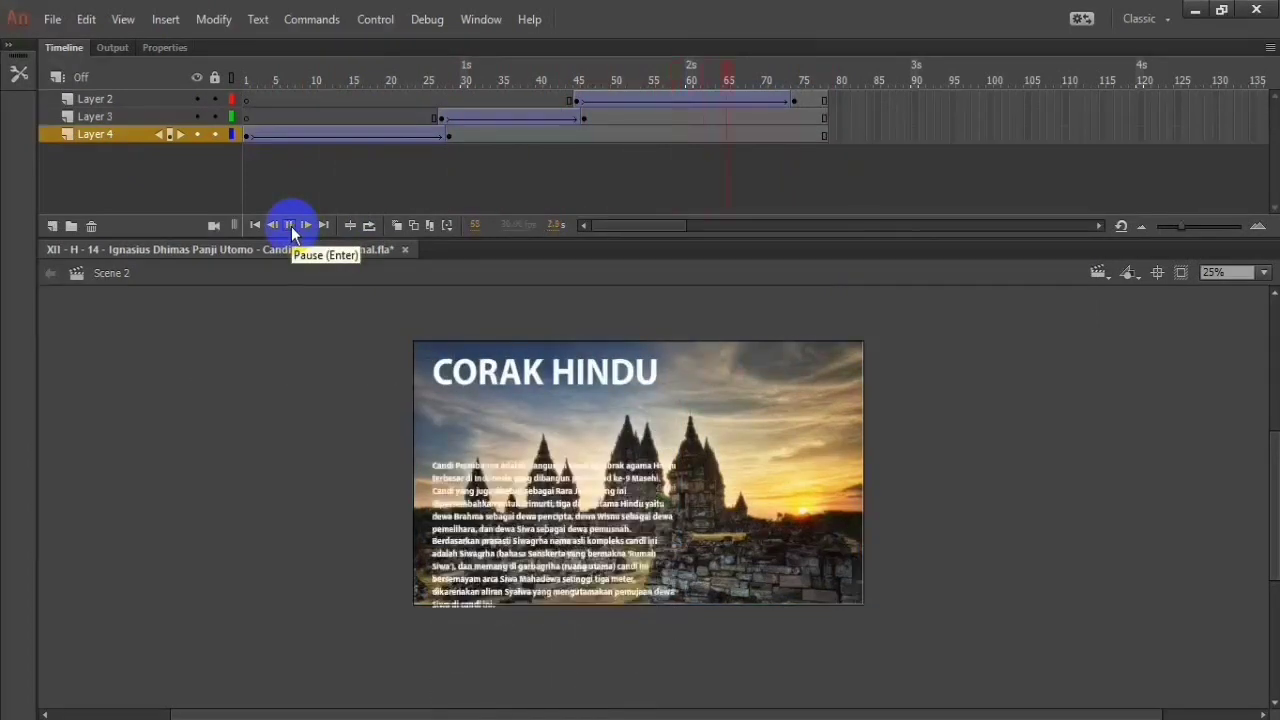
Step: Apply the Ease In Out Bounce easing to the title tween starting at frame 27 of Layer 3
left_click(584, 119)
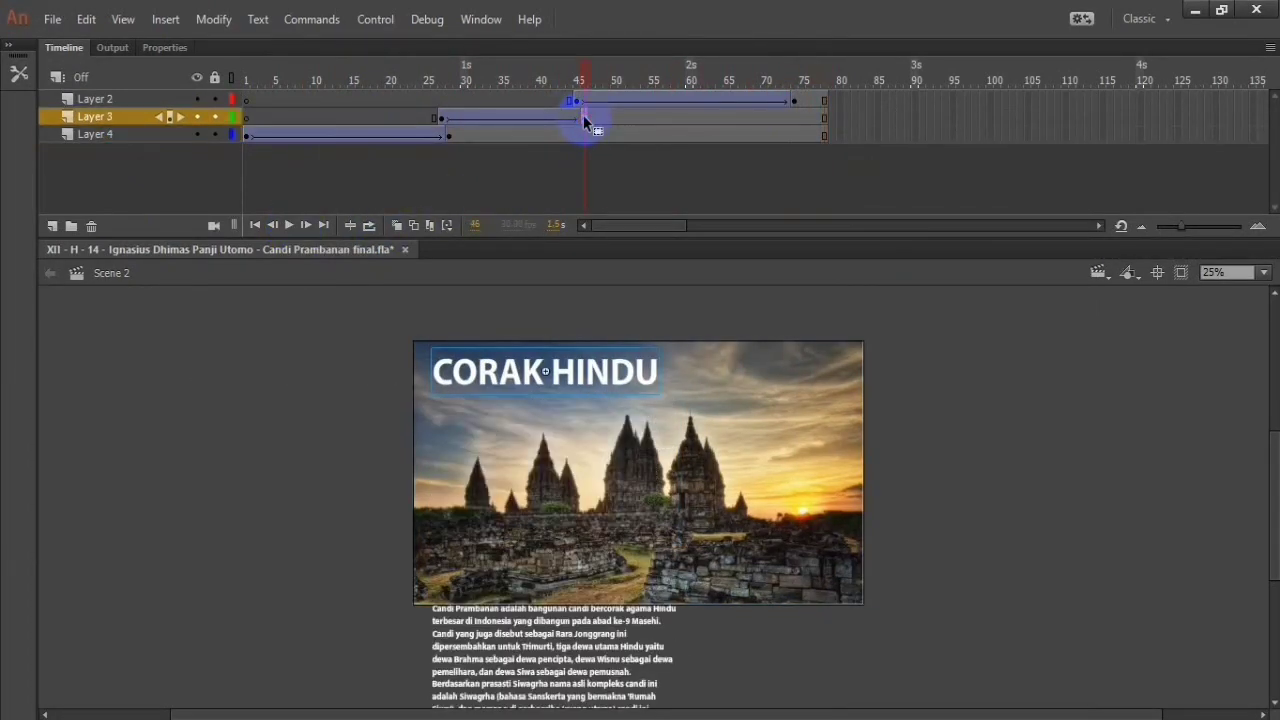
left_click(576, 118)
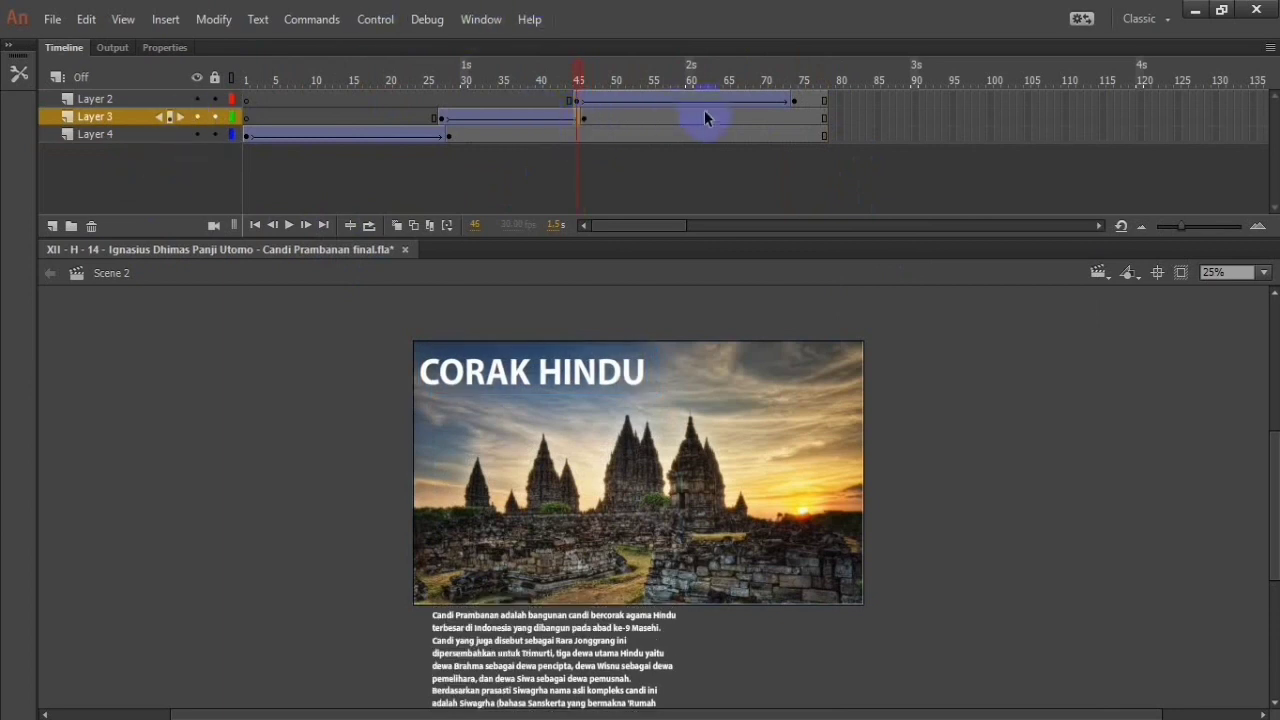
left_click(441, 118)
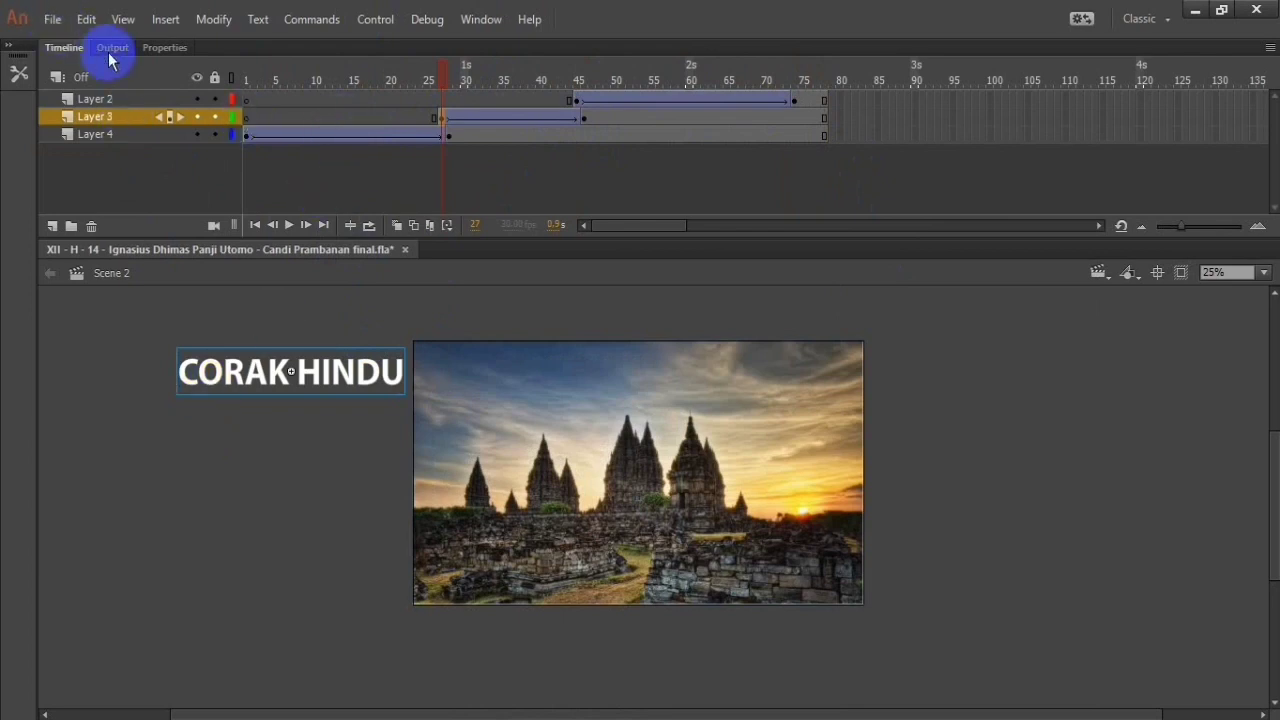
left_click(152, 47)
scroll(153, 180, "down", 1)
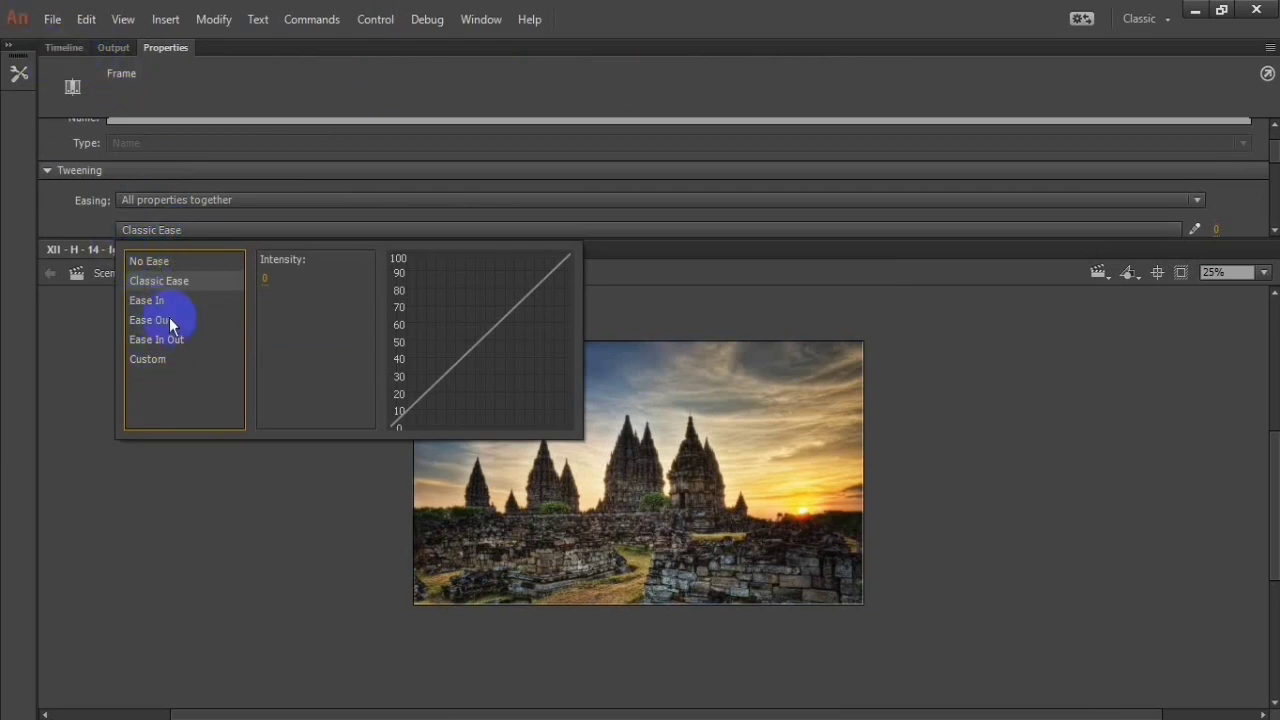
left_click(160, 339)
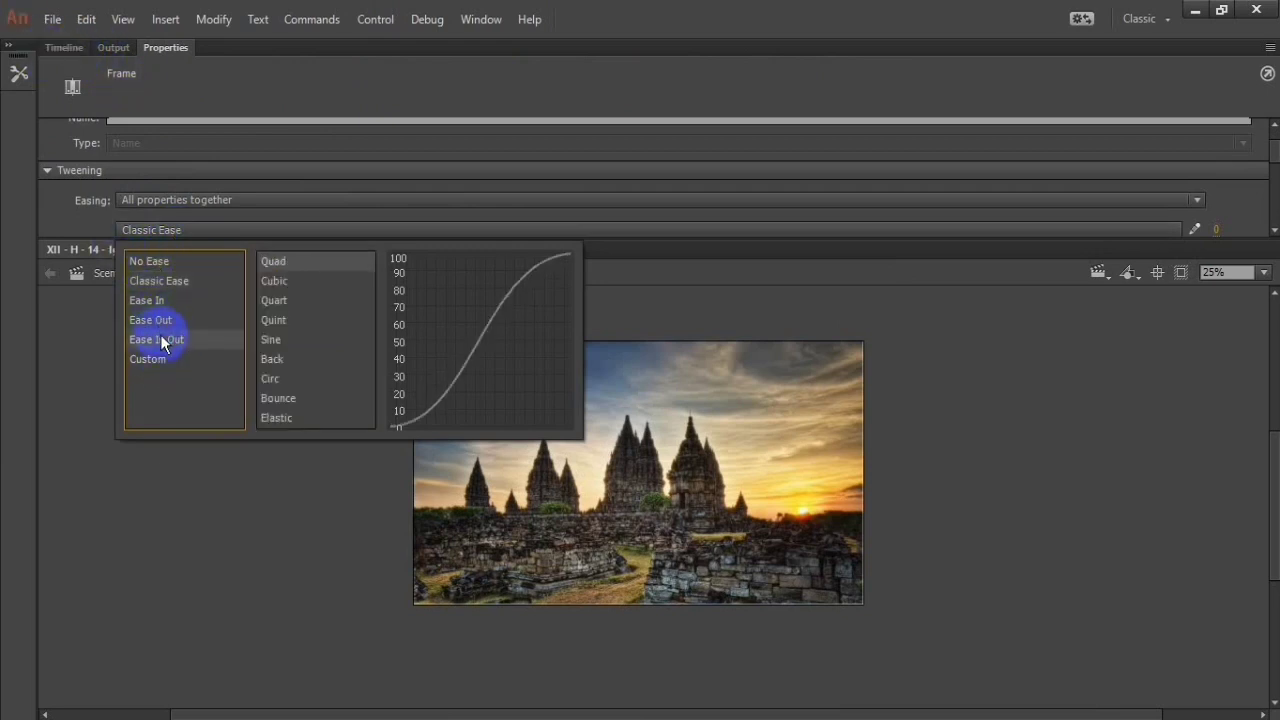
left_click(292, 397)
left_click(291, 395)
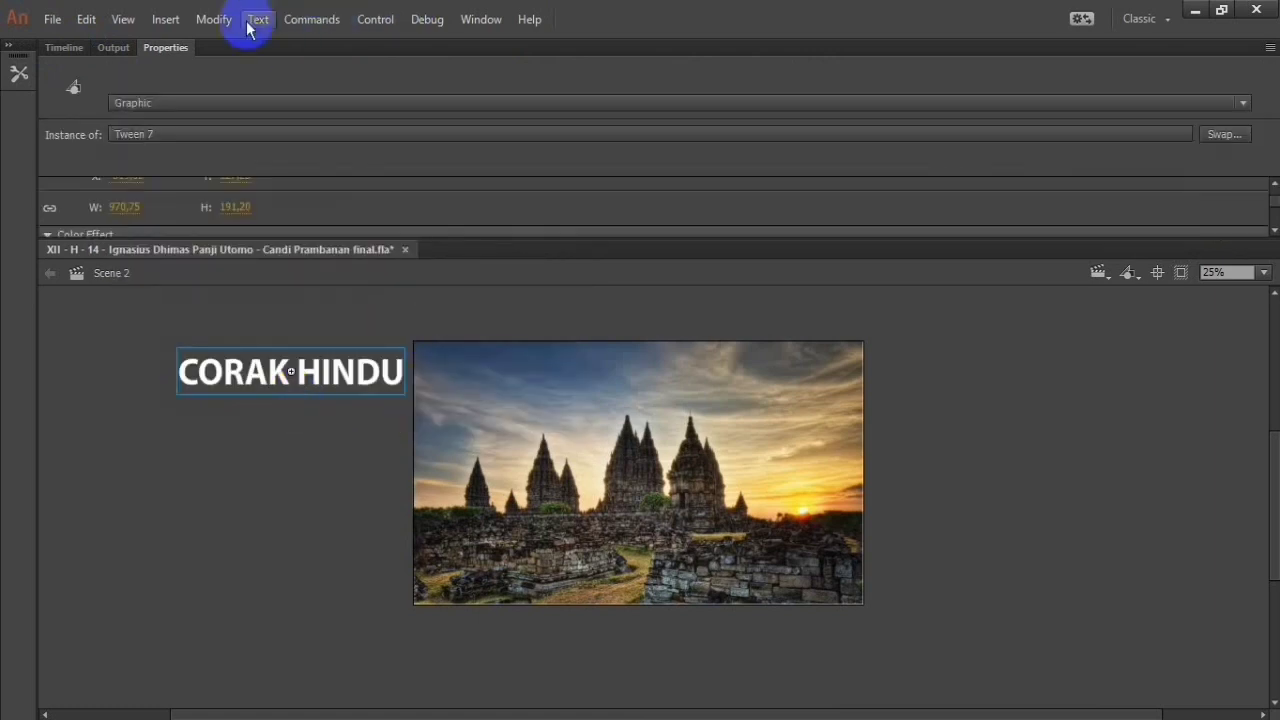
Step: Return to the timeline and play the animation from frame 27 to check the title's eased entrance
left_click(358, 312)
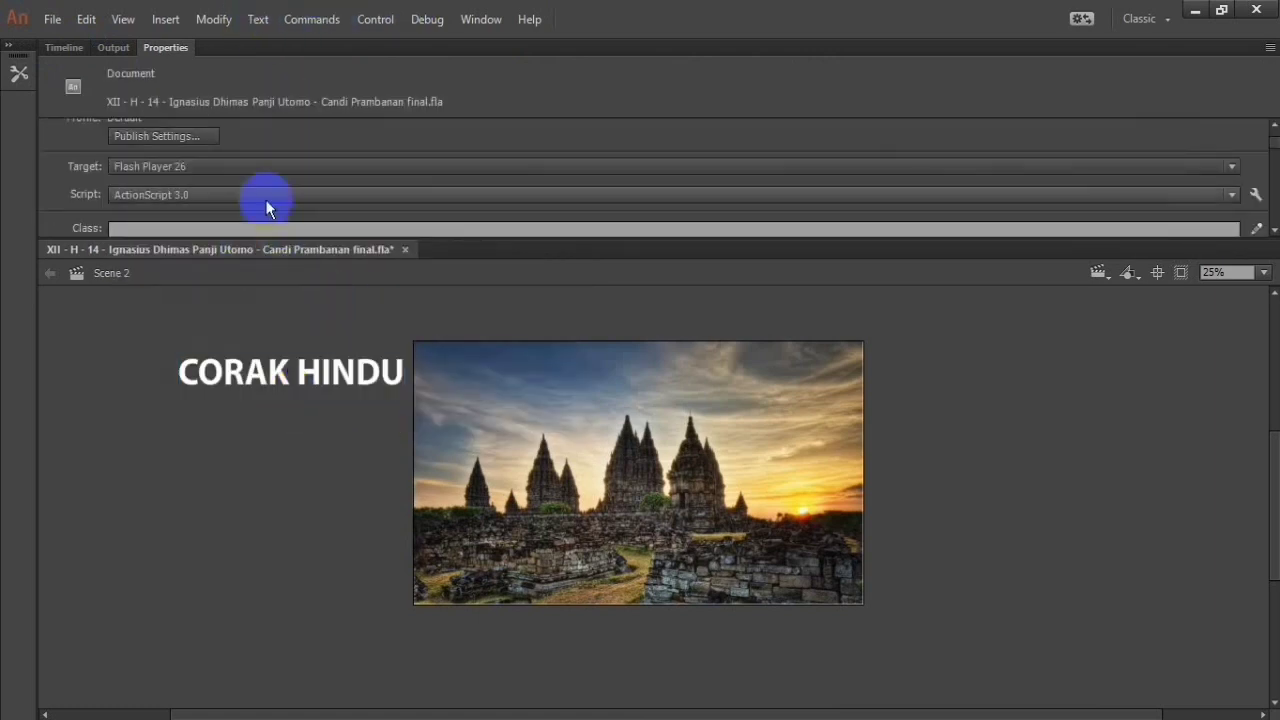
left_click(118, 48)
left_click(82, 50)
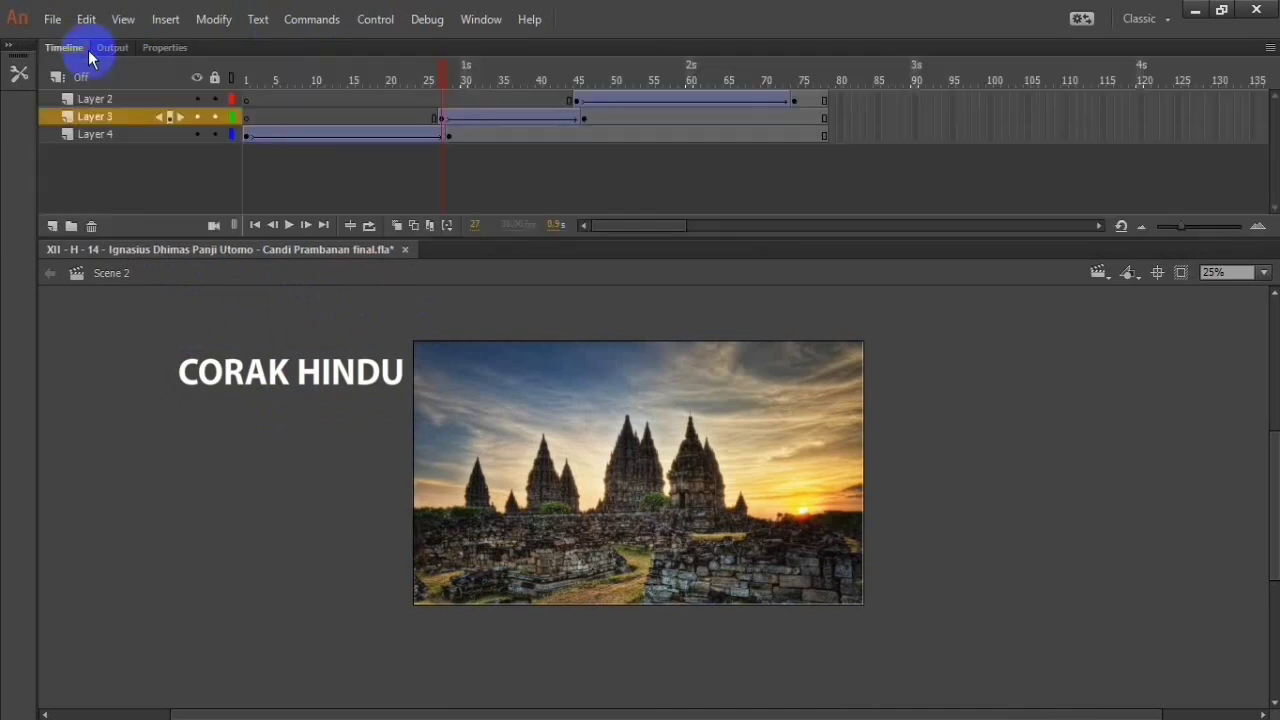
left_click(290, 225)
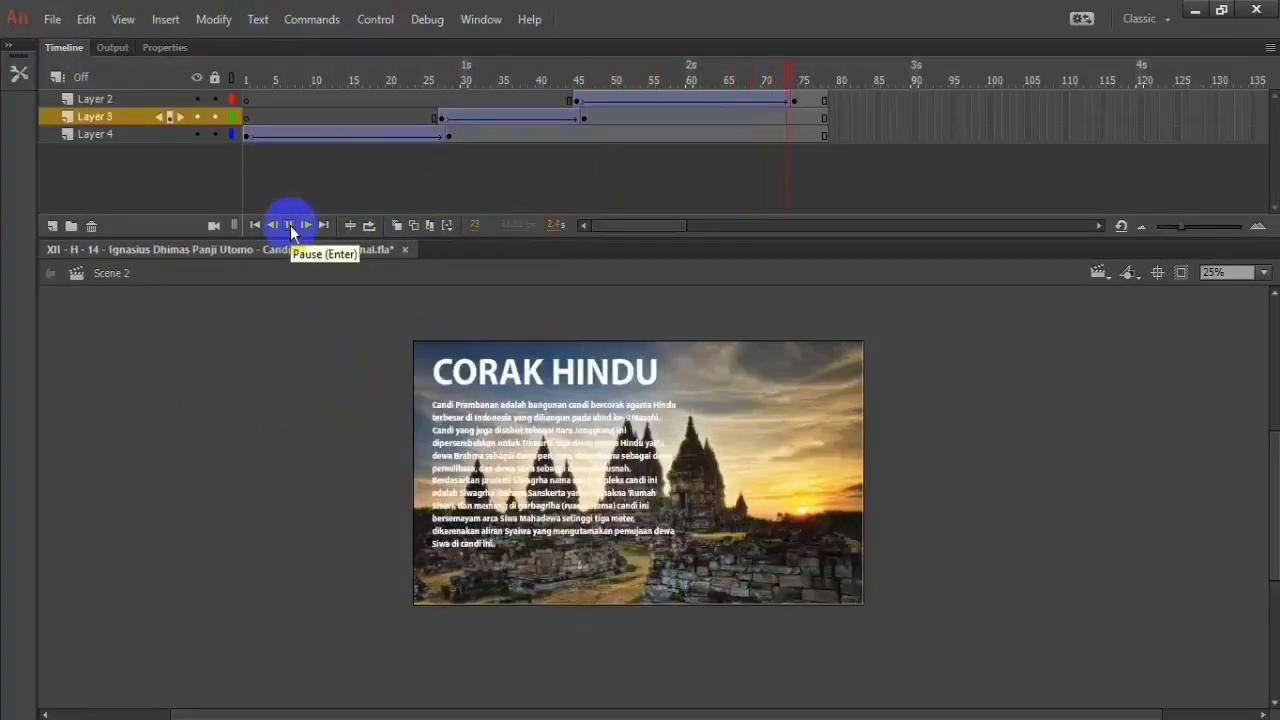
left_click(444, 137)
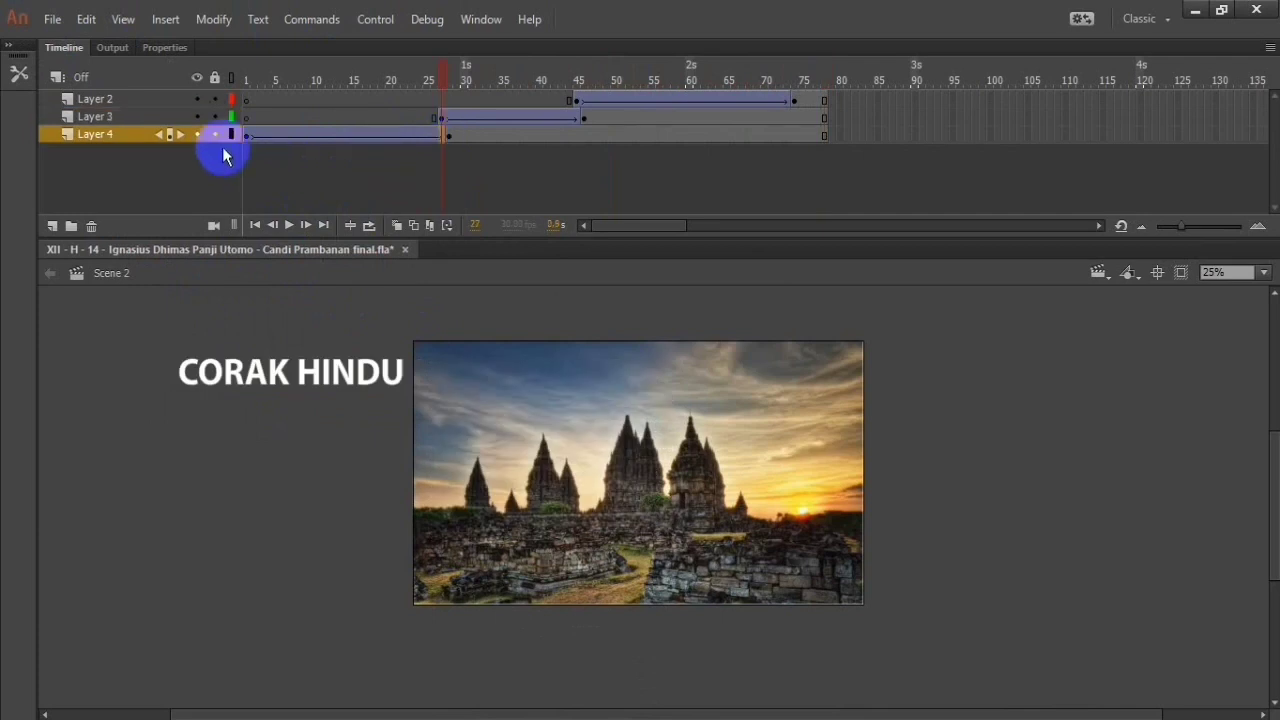
left_click(254, 137)
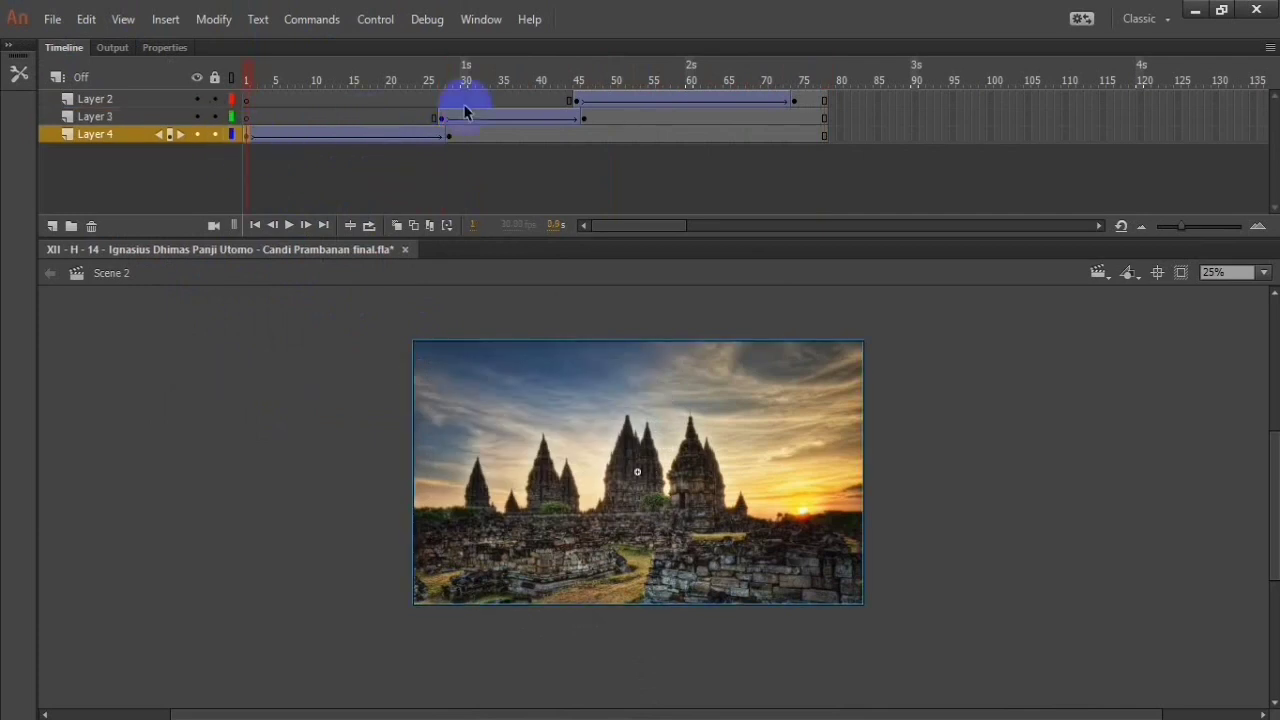
right_click(580, 101)
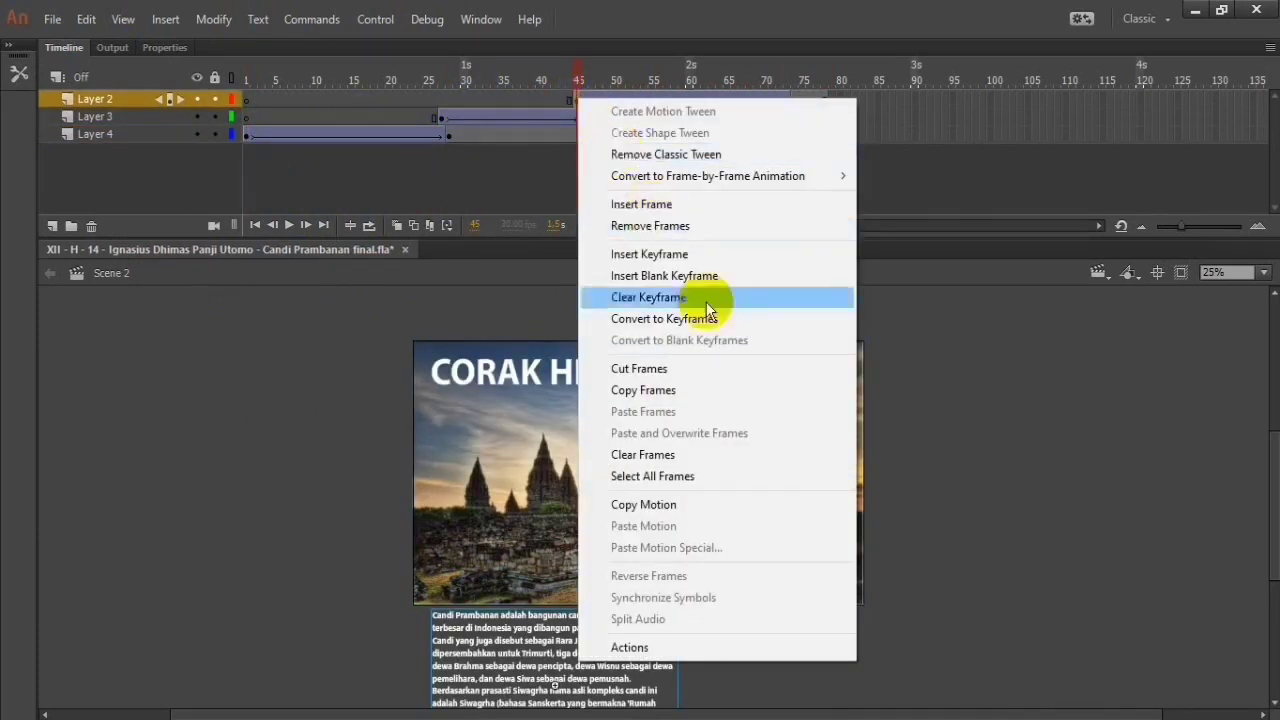
left_click(517, 165)
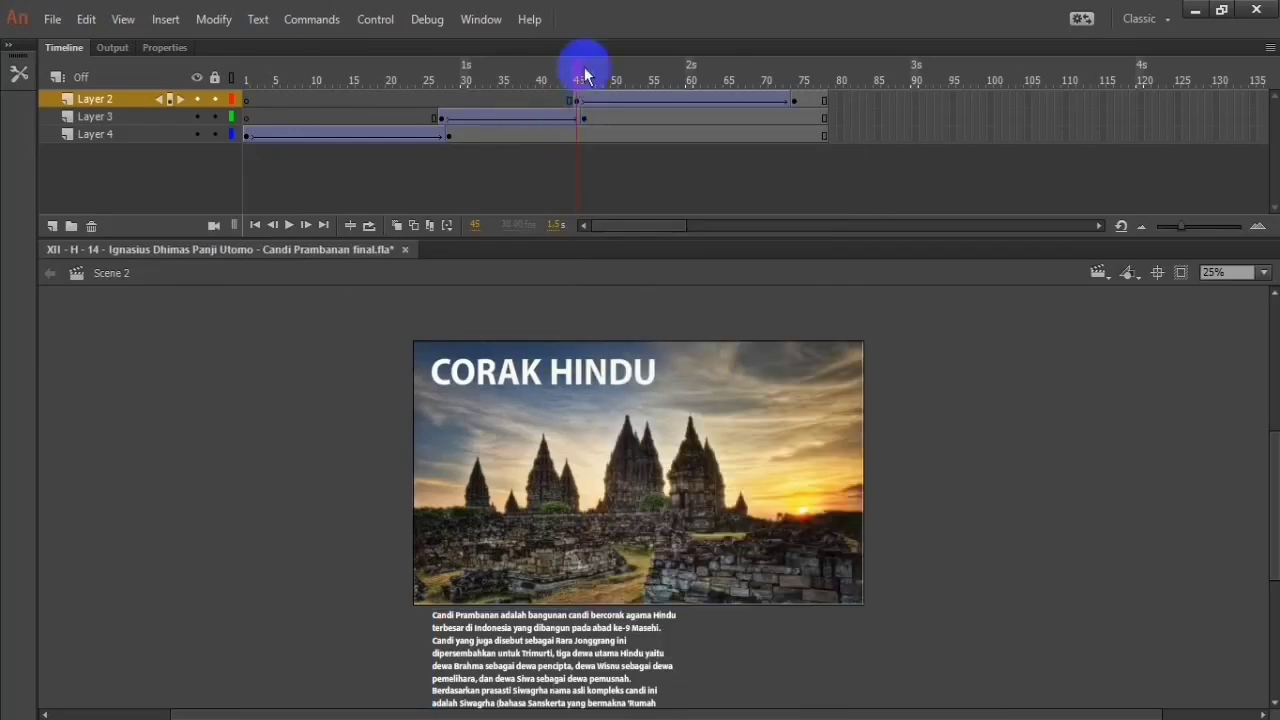
Step: Apply the Ease In Out Bounce easing to the paragraph tween starting at frame 45 of Layer 2, and return to the timeline
double_click(579, 100)
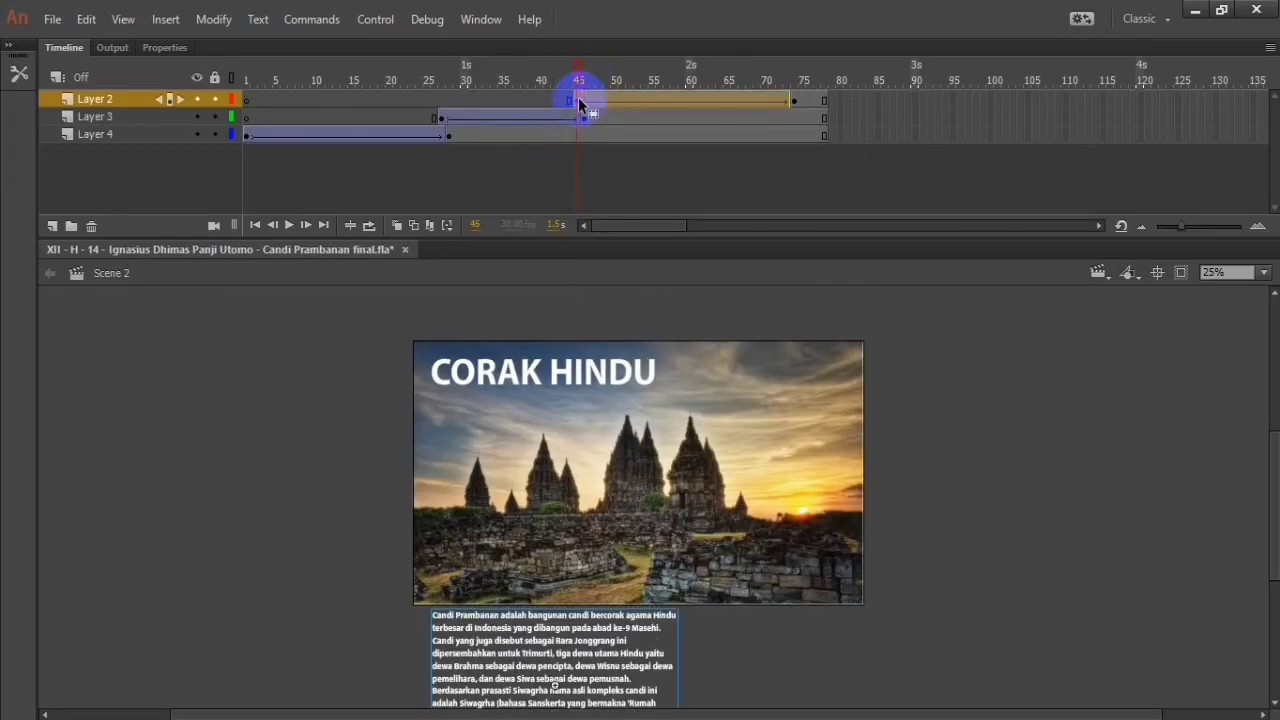
left_click(577, 100)
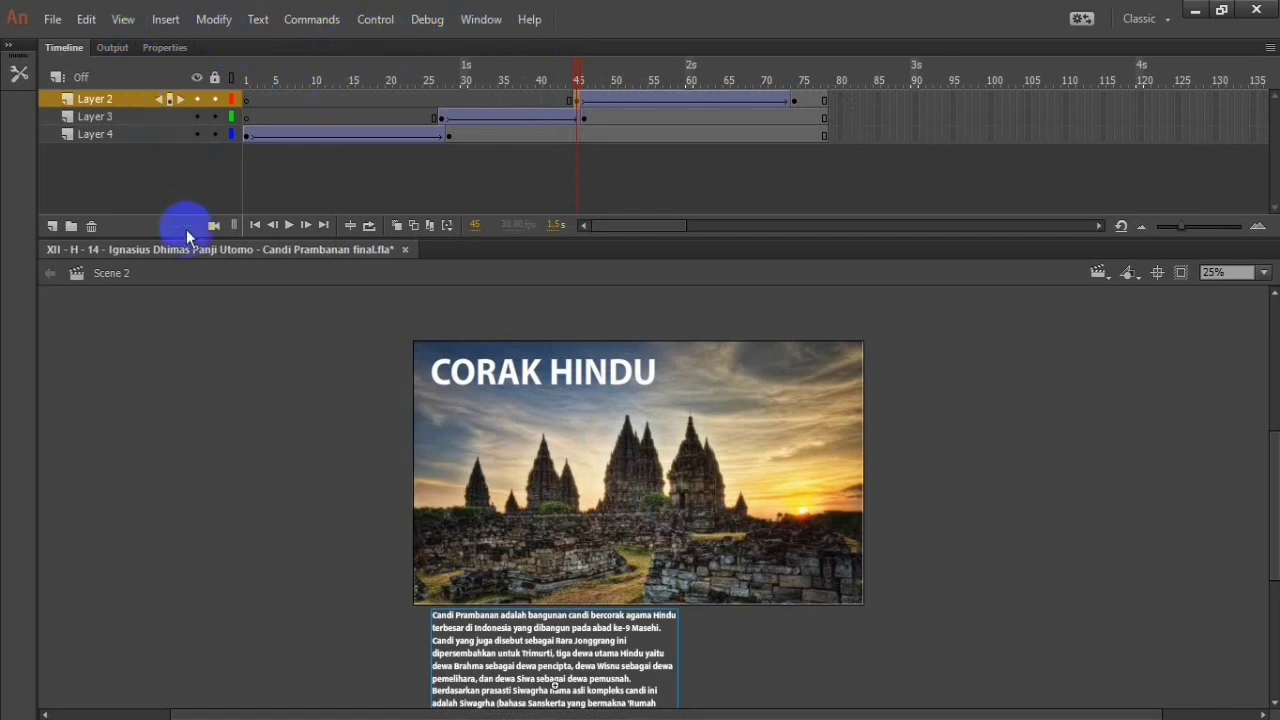
left_click(165, 48)
scroll(256, 165, "down", 2)
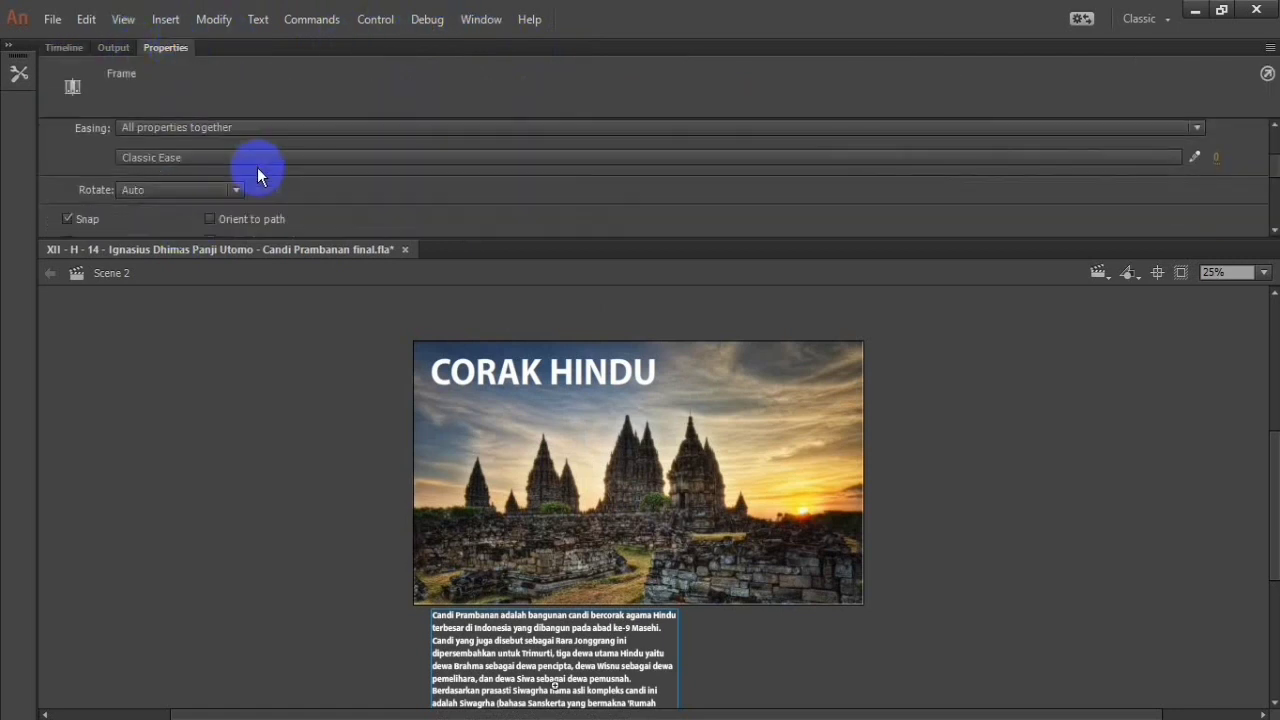
left_click(265, 157)
left_click(184, 266)
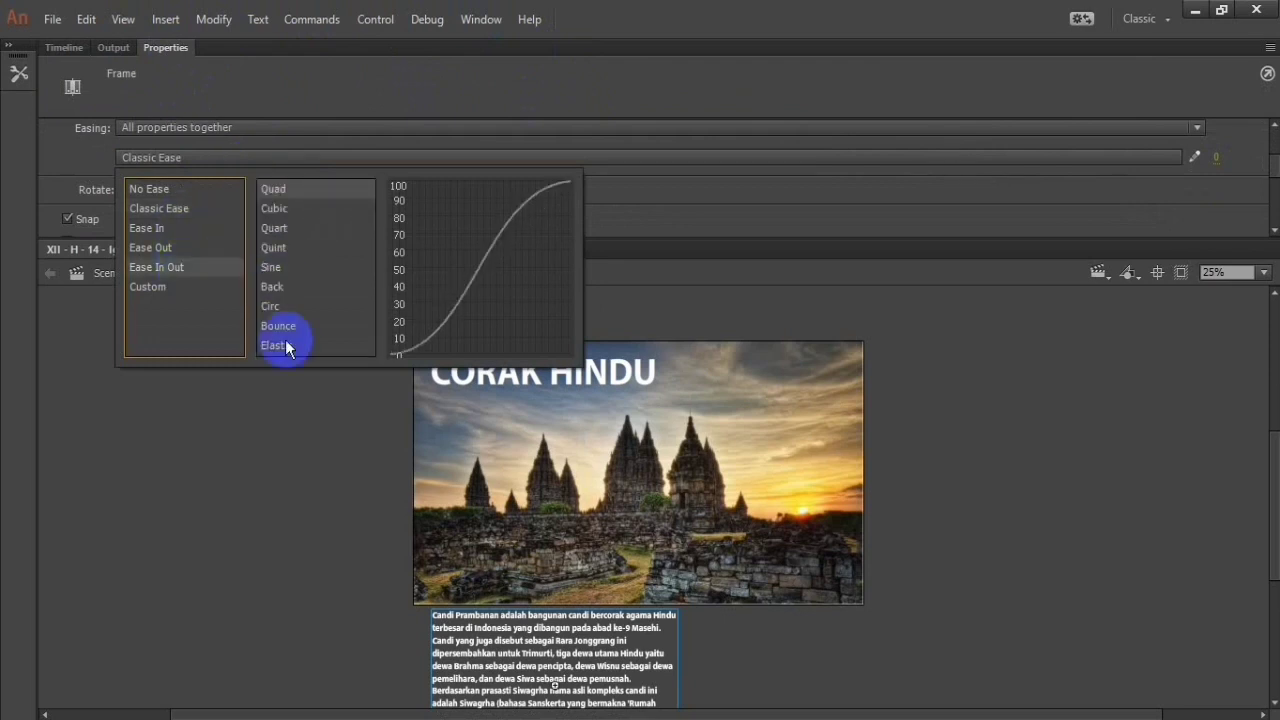
left_click(294, 339)
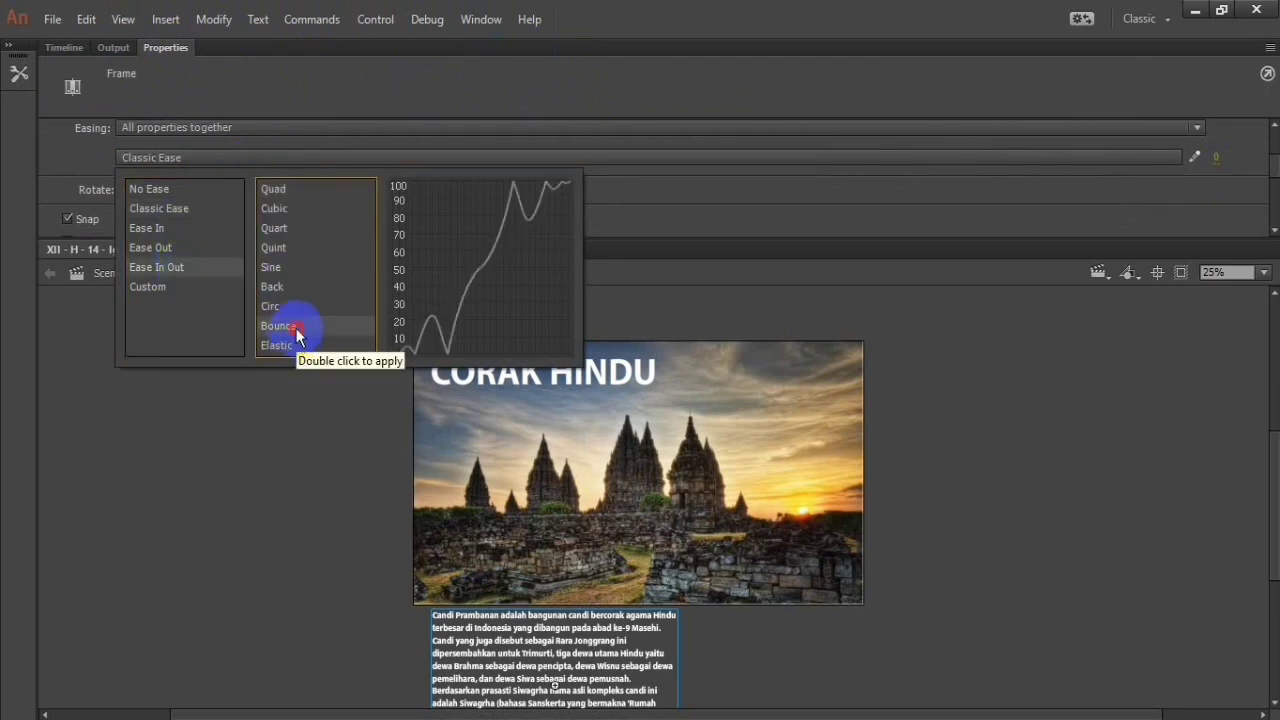
double_click(295, 335)
left_click(75, 48)
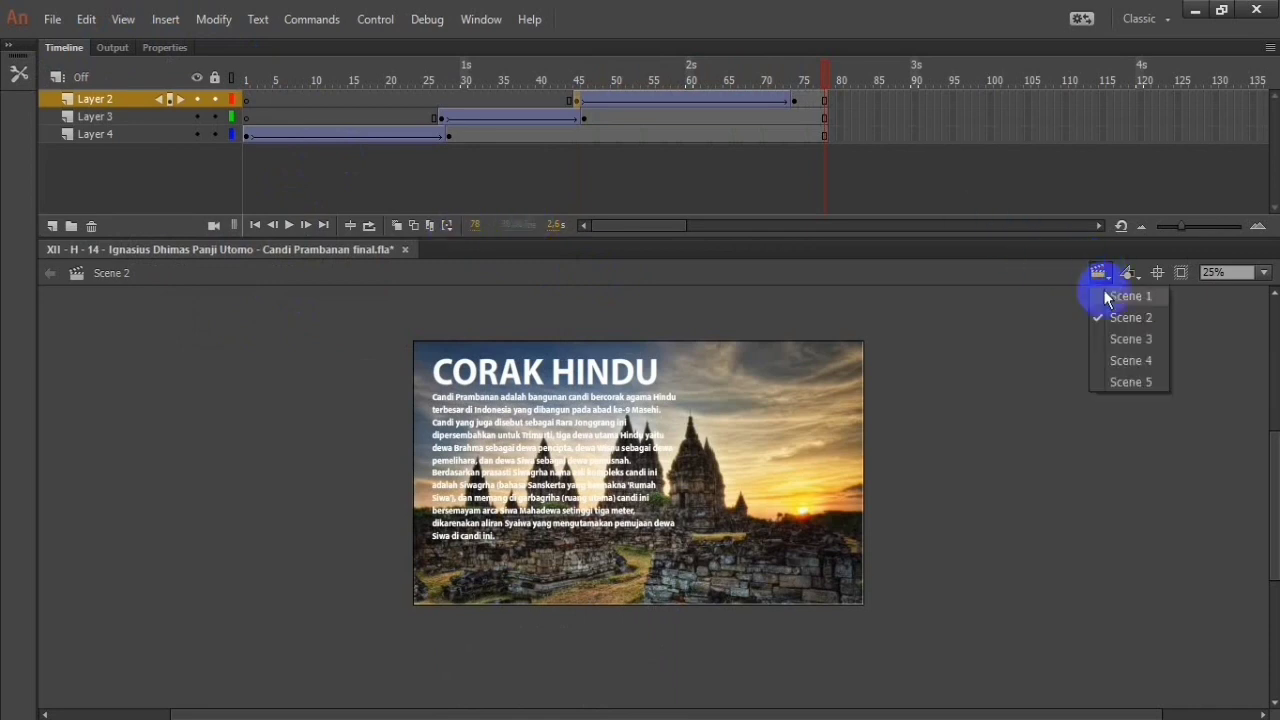
Step: Switch to Scene 3, select the whole paragraph under the ARTI NAMA title, and apply the Faux Bold style
left_click(1120, 342)
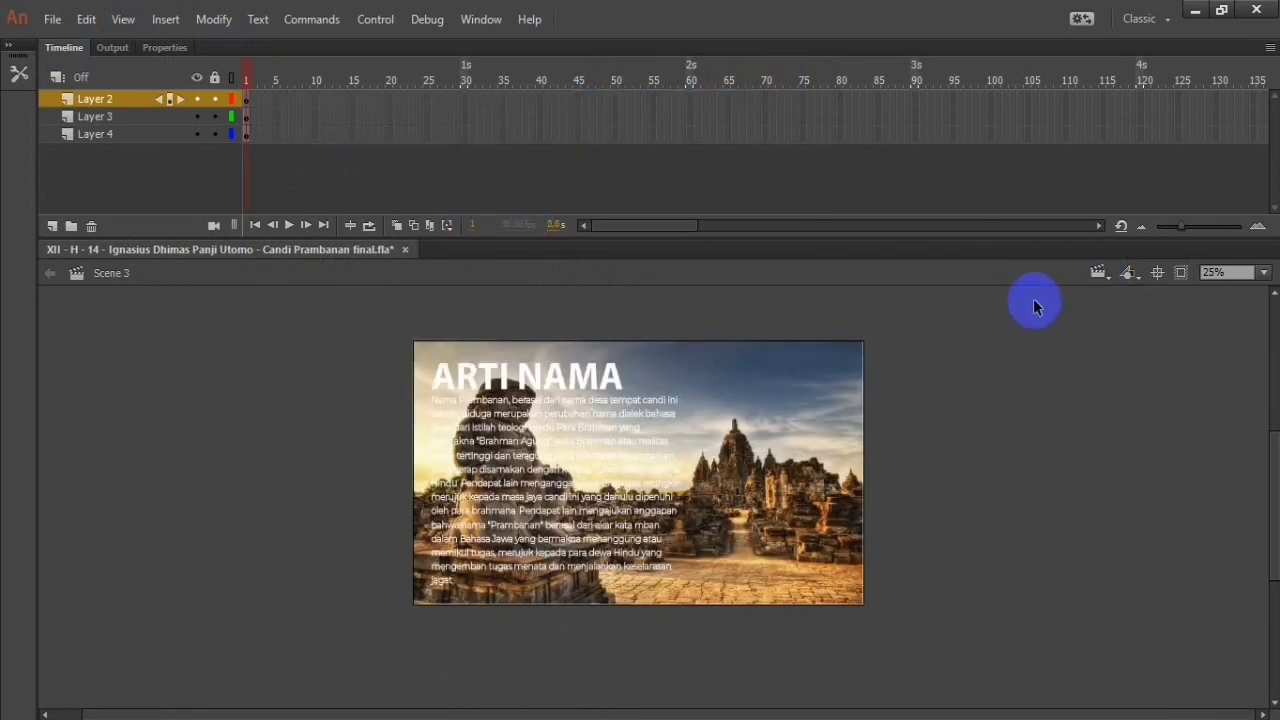
double_click(612, 444)
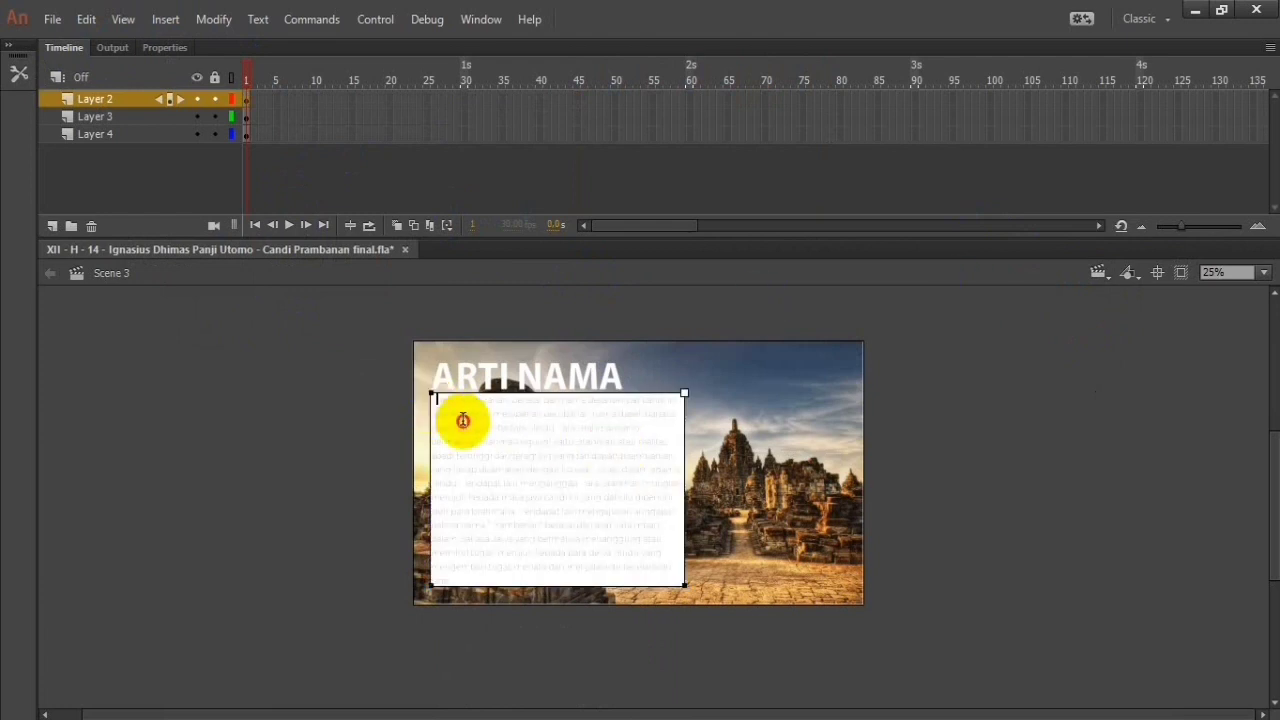
left_click_drag(463, 420, 500, 451)
left_click(434, 402)
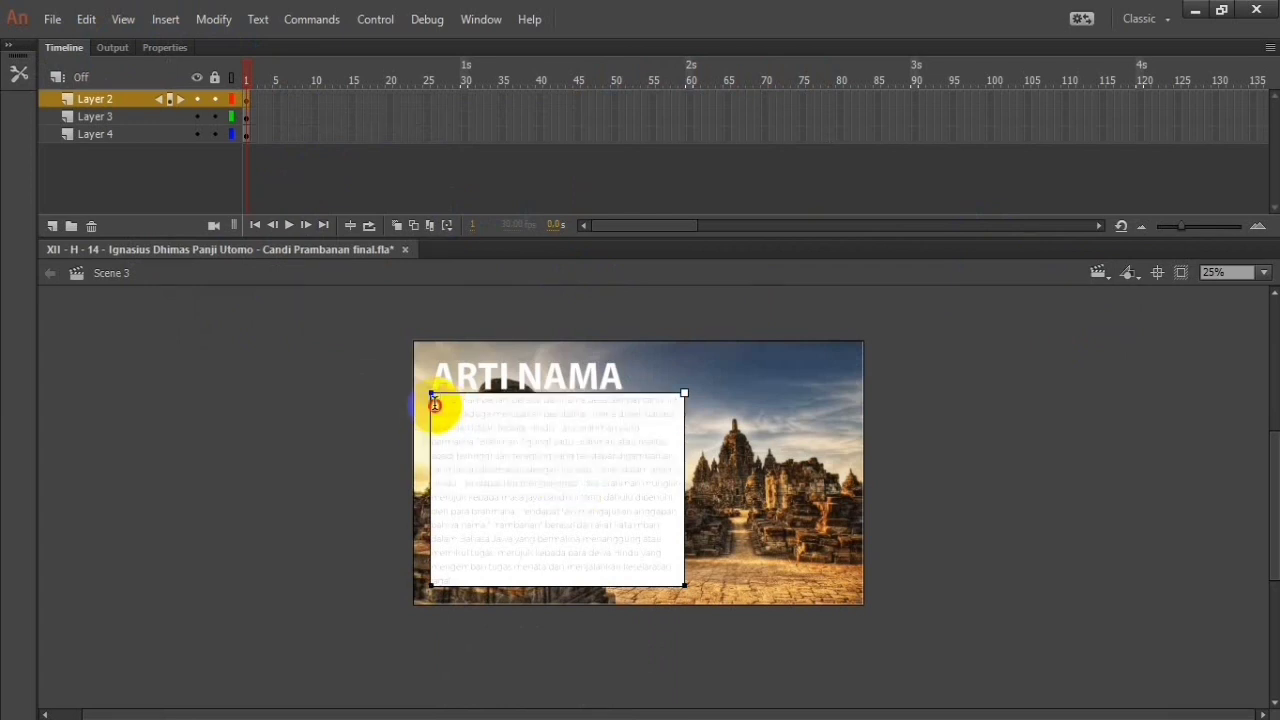
left_click_drag(434, 404, 662, 578)
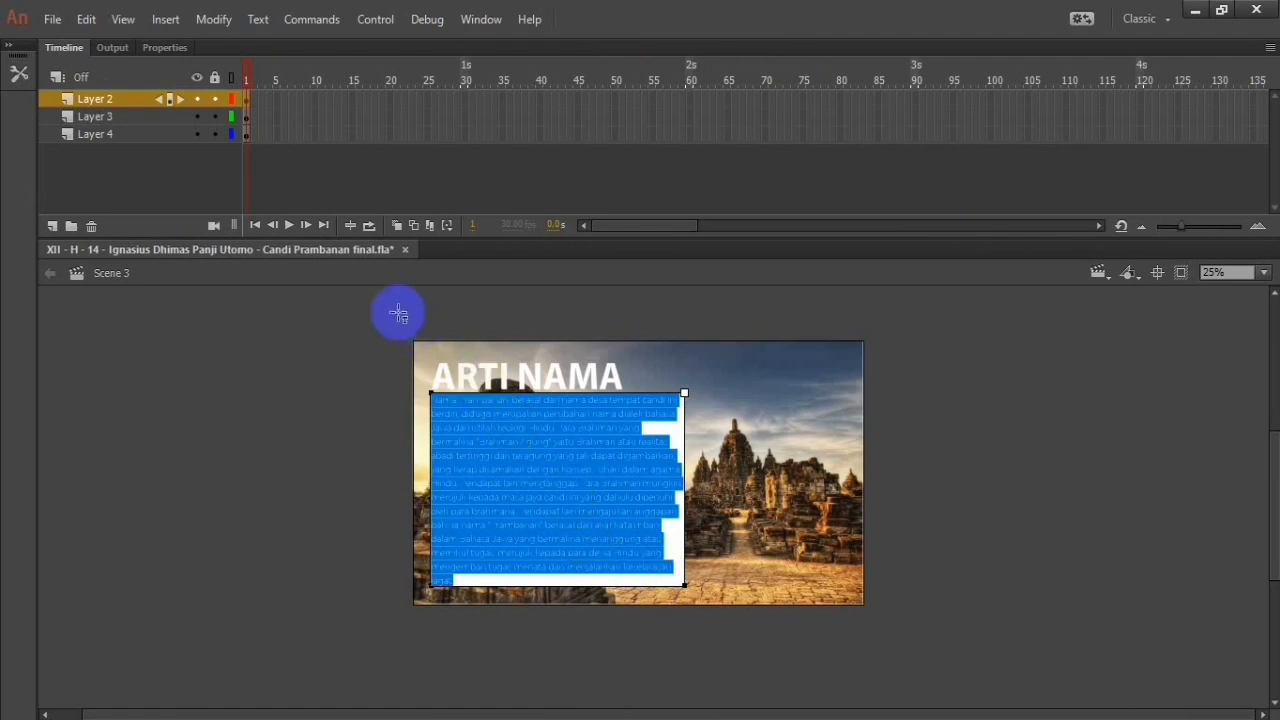
left_click(238, 28)
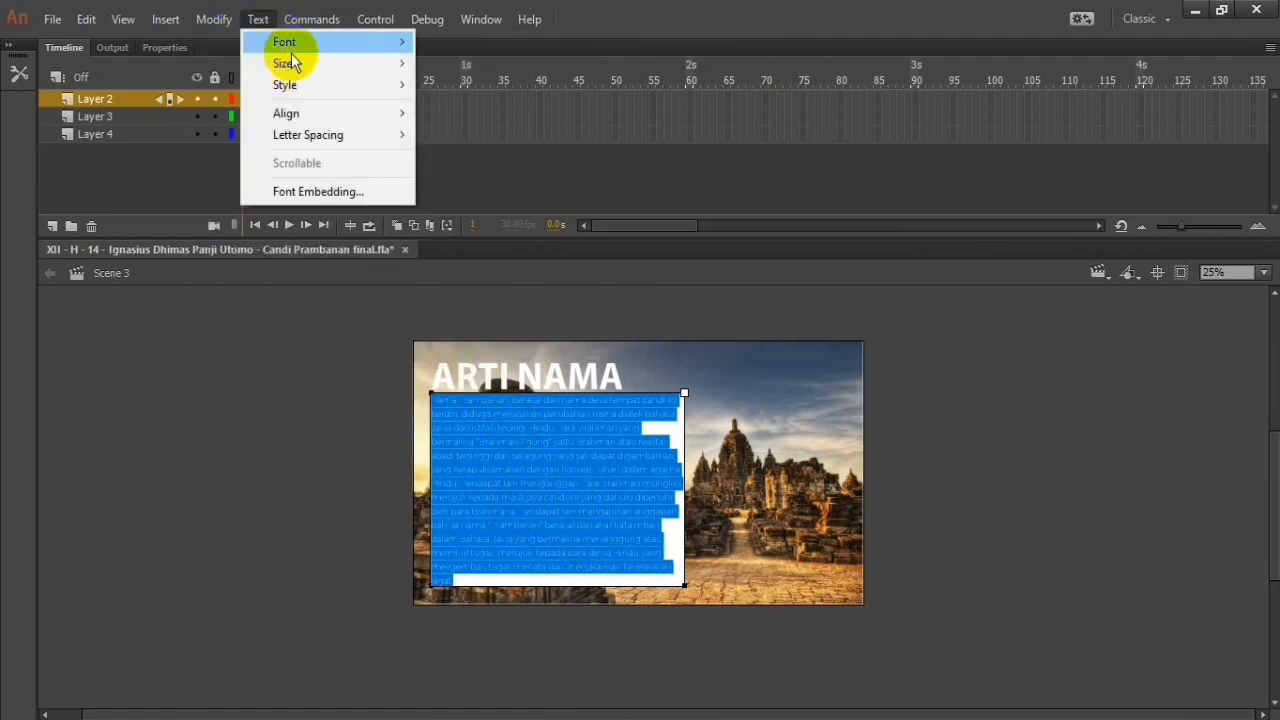
mouse_move(300, 87)
left_click(466, 128)
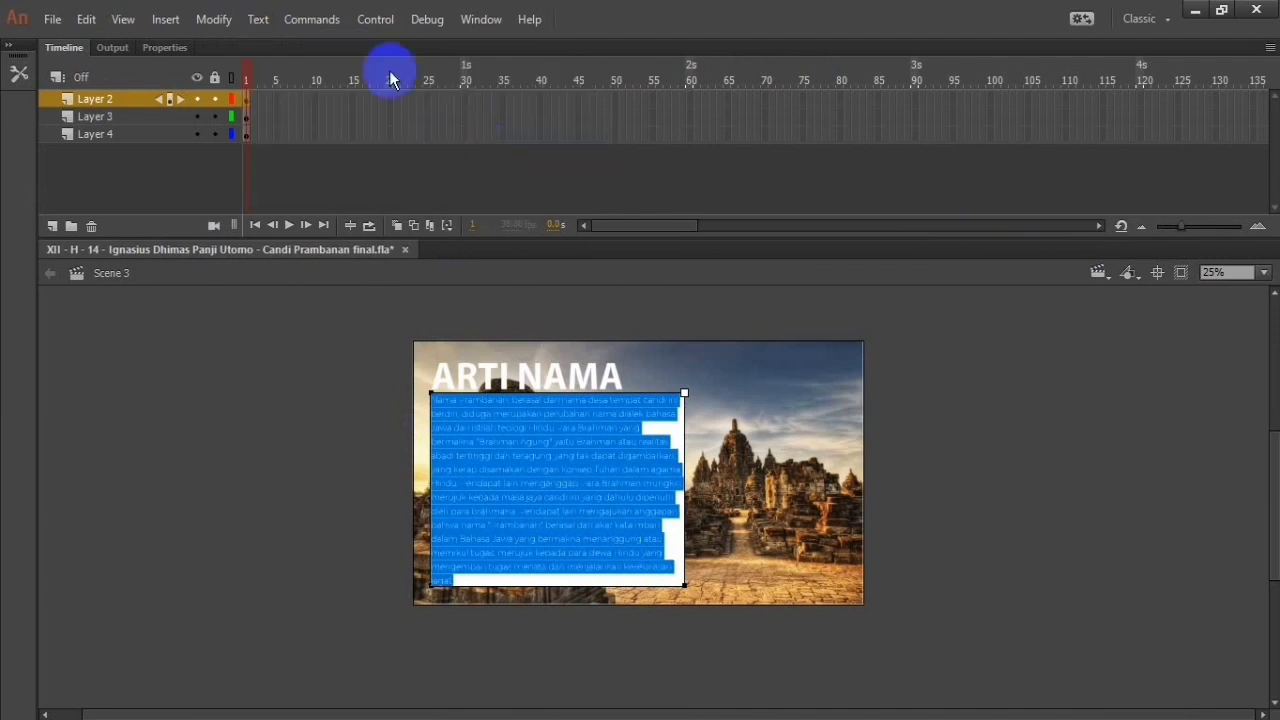
Step: Try the Italic style on the ARTI NAMA paragraph, remove it again, and deselect the text
left_click(258, 20)
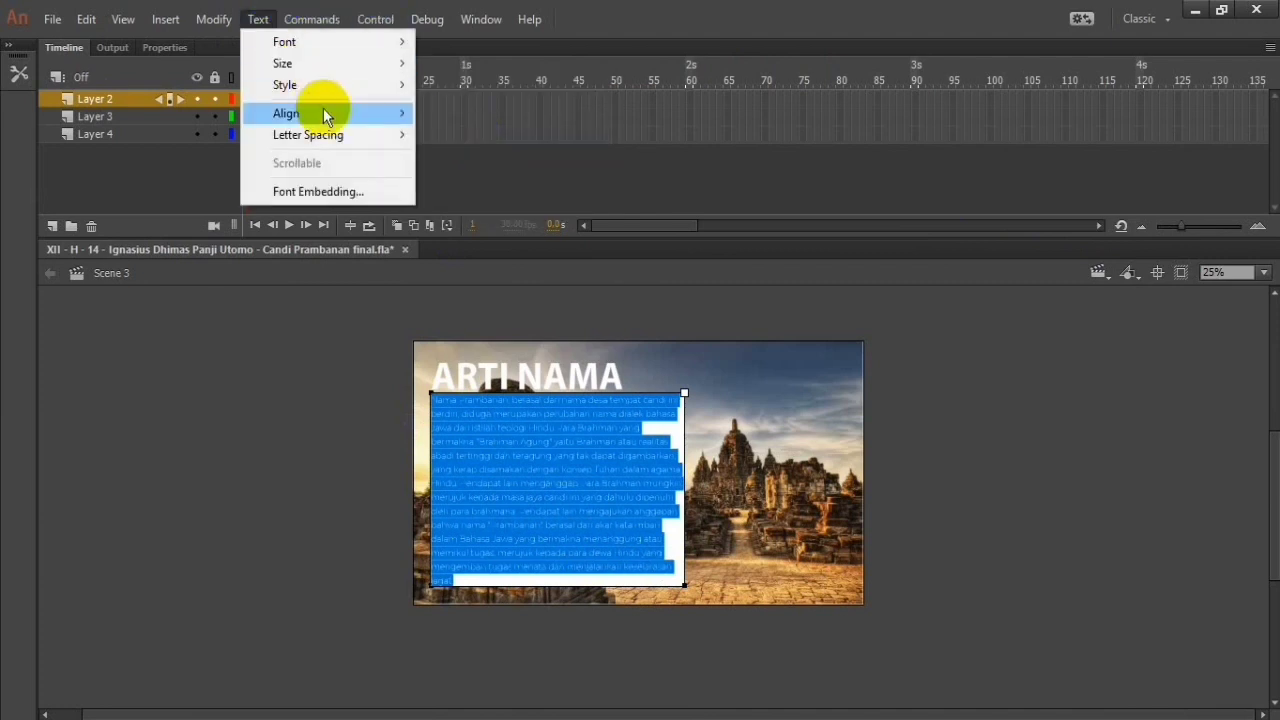
mouse_move(350, 85)
left_click(478, 133)
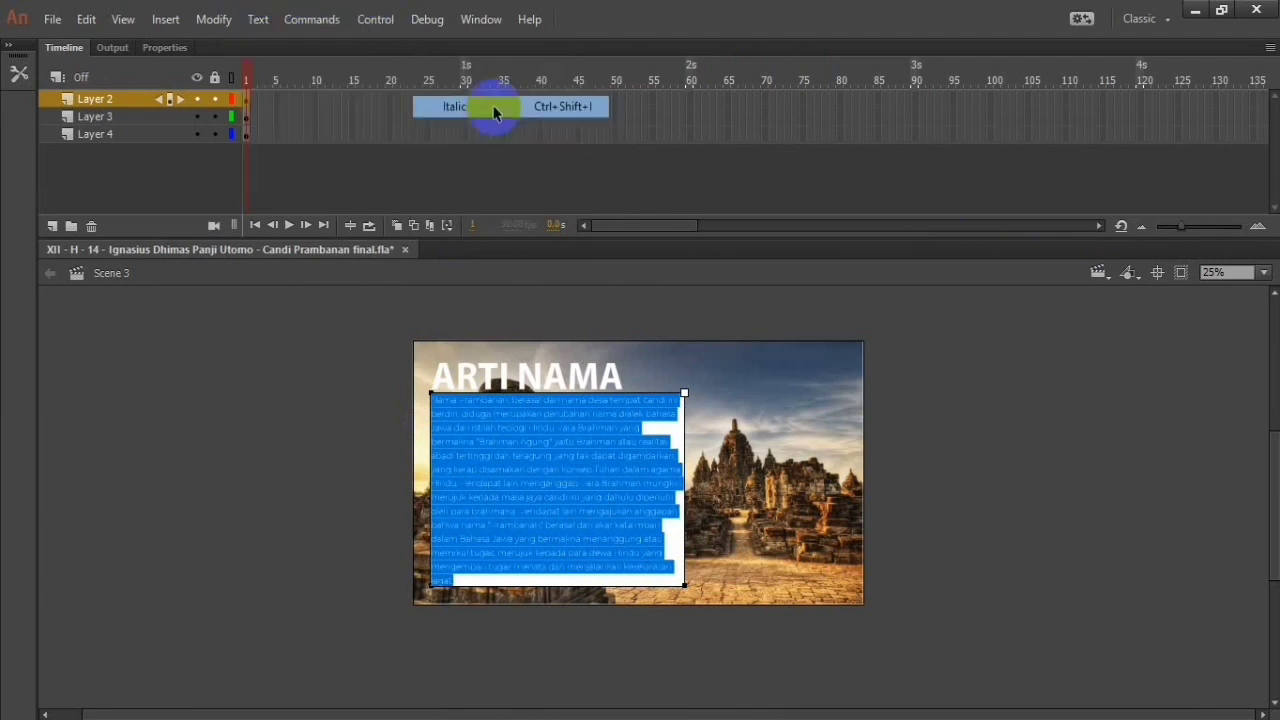
left_click(230, 30)
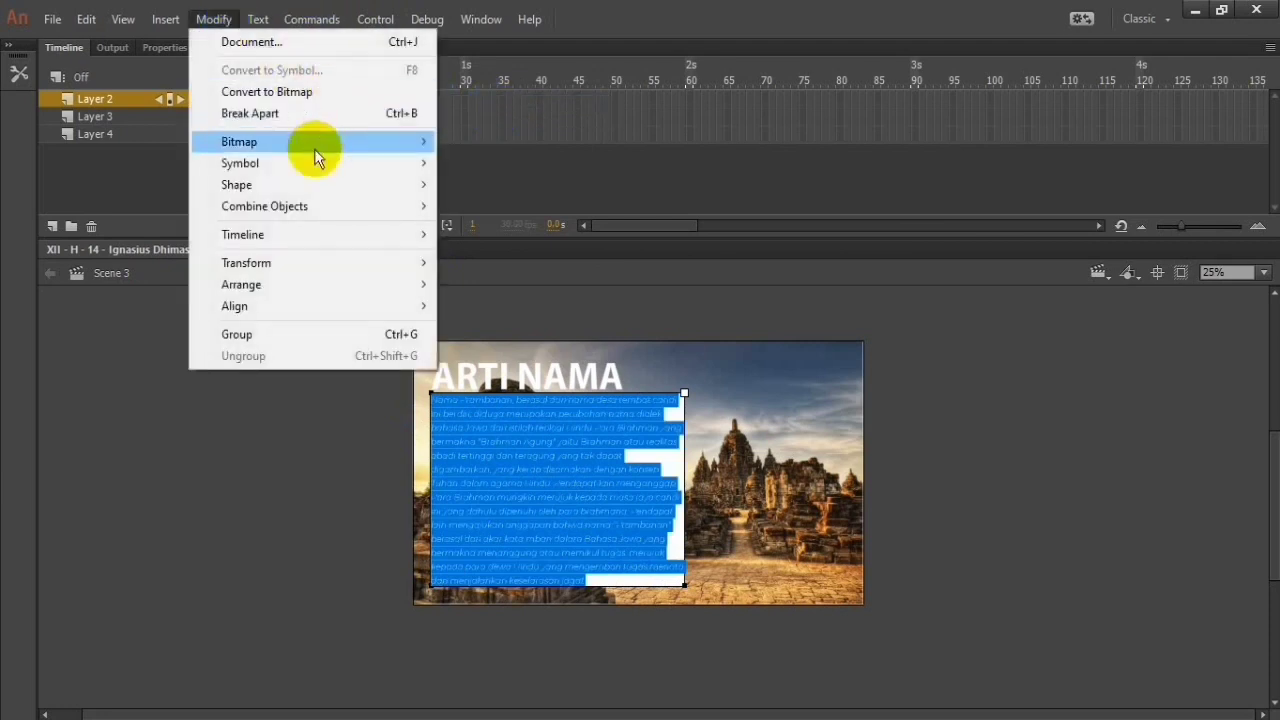
mouse_move(318, 86)
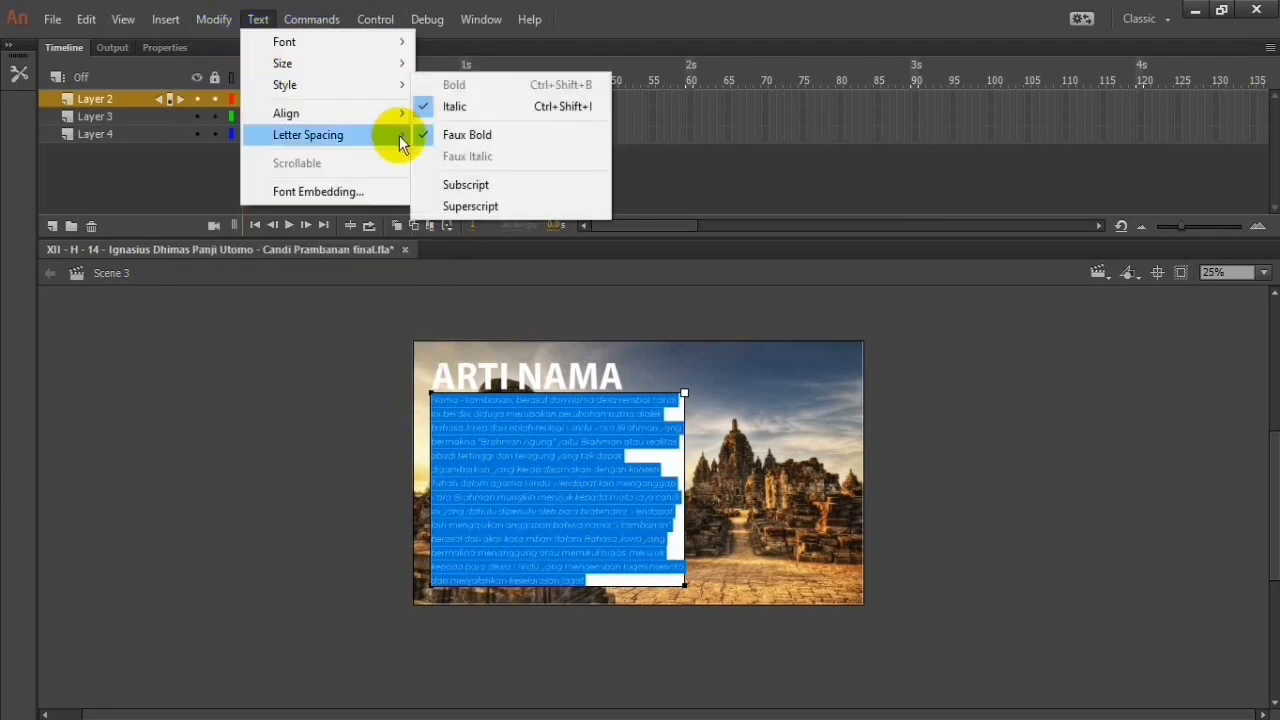
left_click(477, 130)
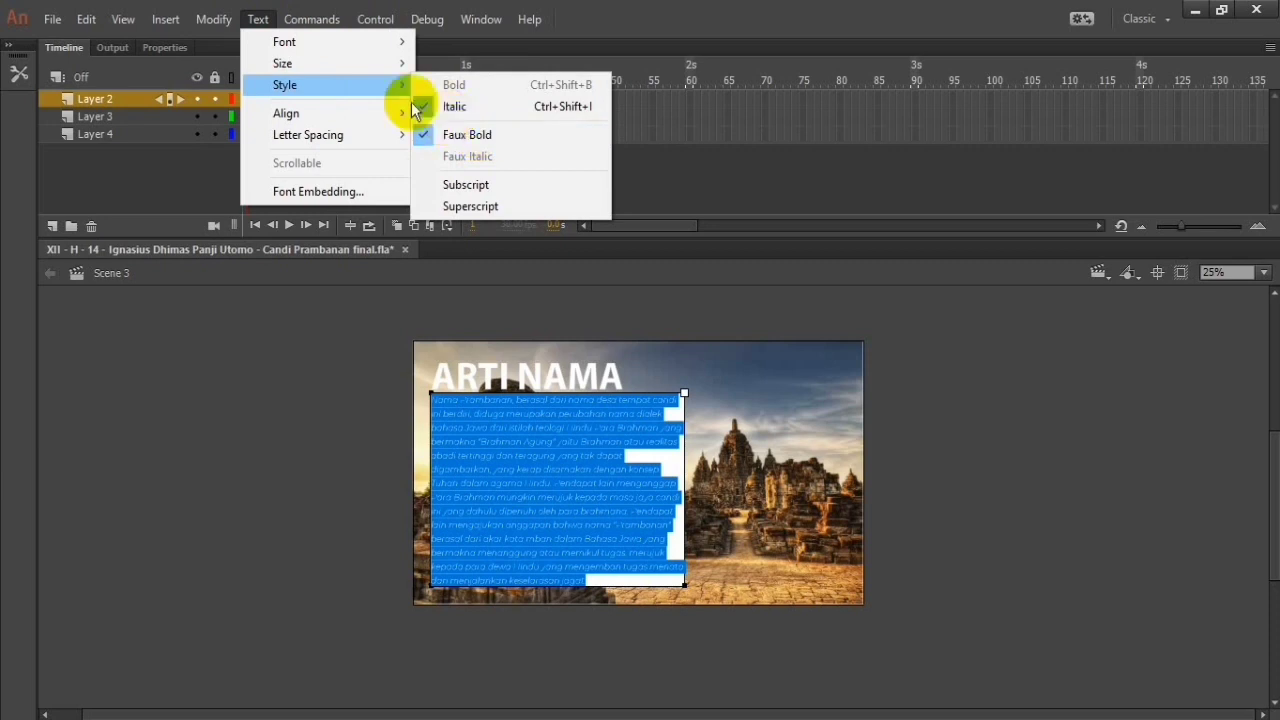
left_click(906, 364)
left_click(571, 425)
left_click(866, 491)
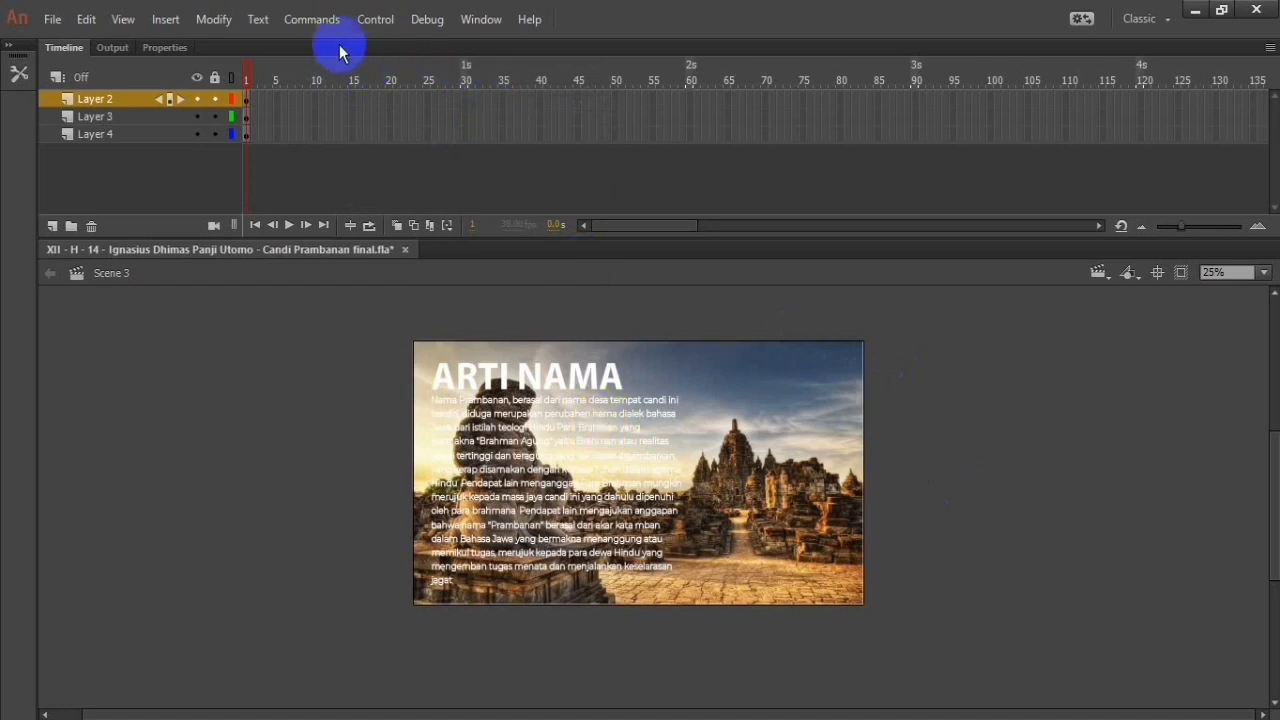
Step: Choose the Myriad Pro family with the Italic style in the font embedding settings and confirm
left_click(495, 466)
left_click(258, 19)
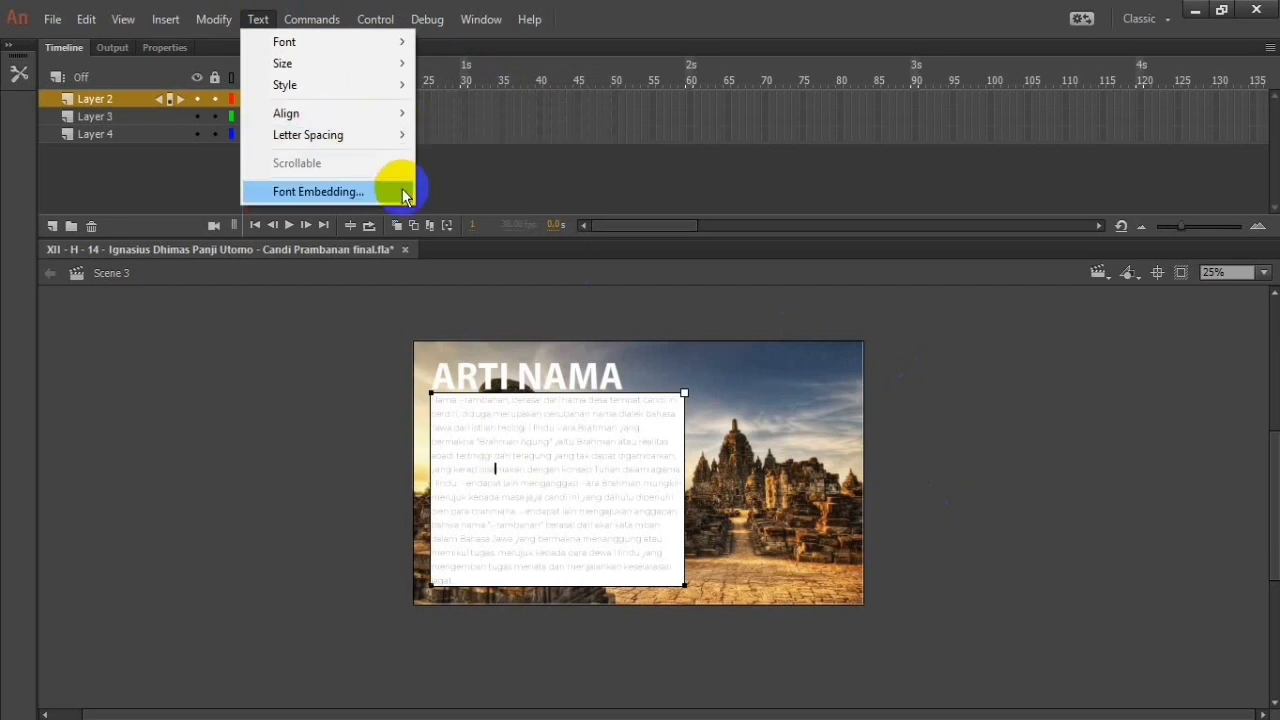
left_click(318, 191)
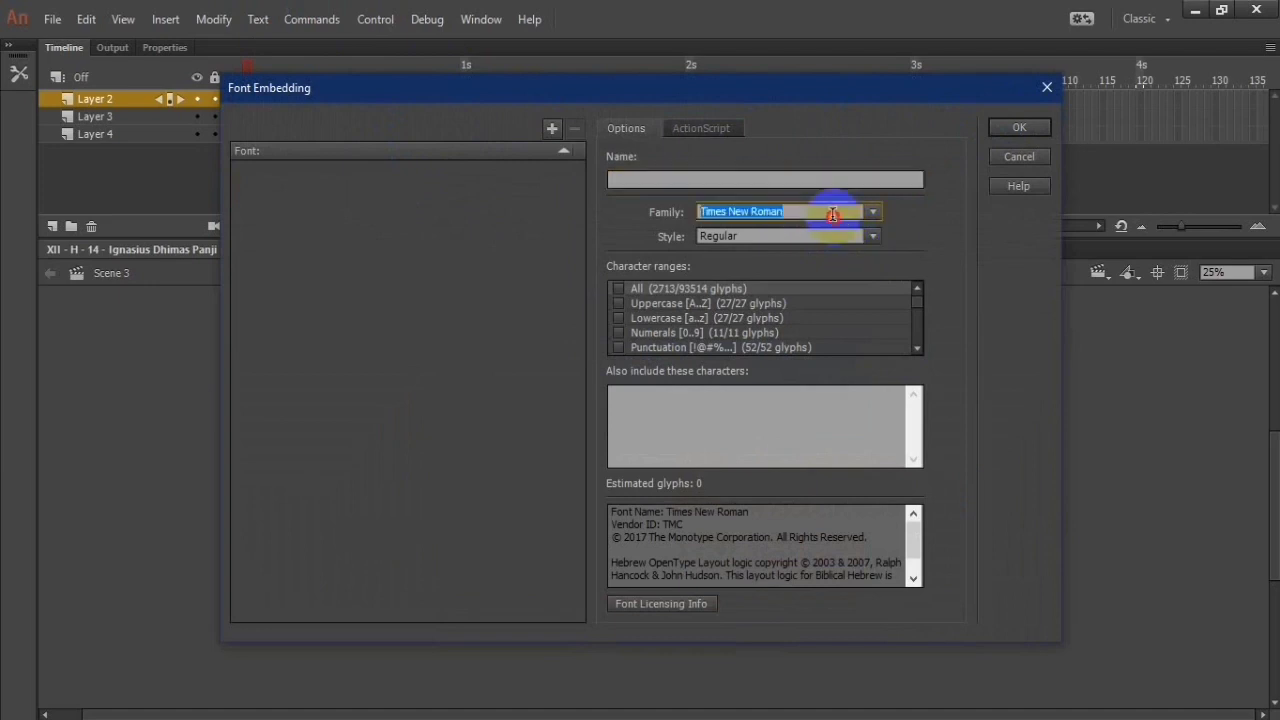
left_click(874, 213)
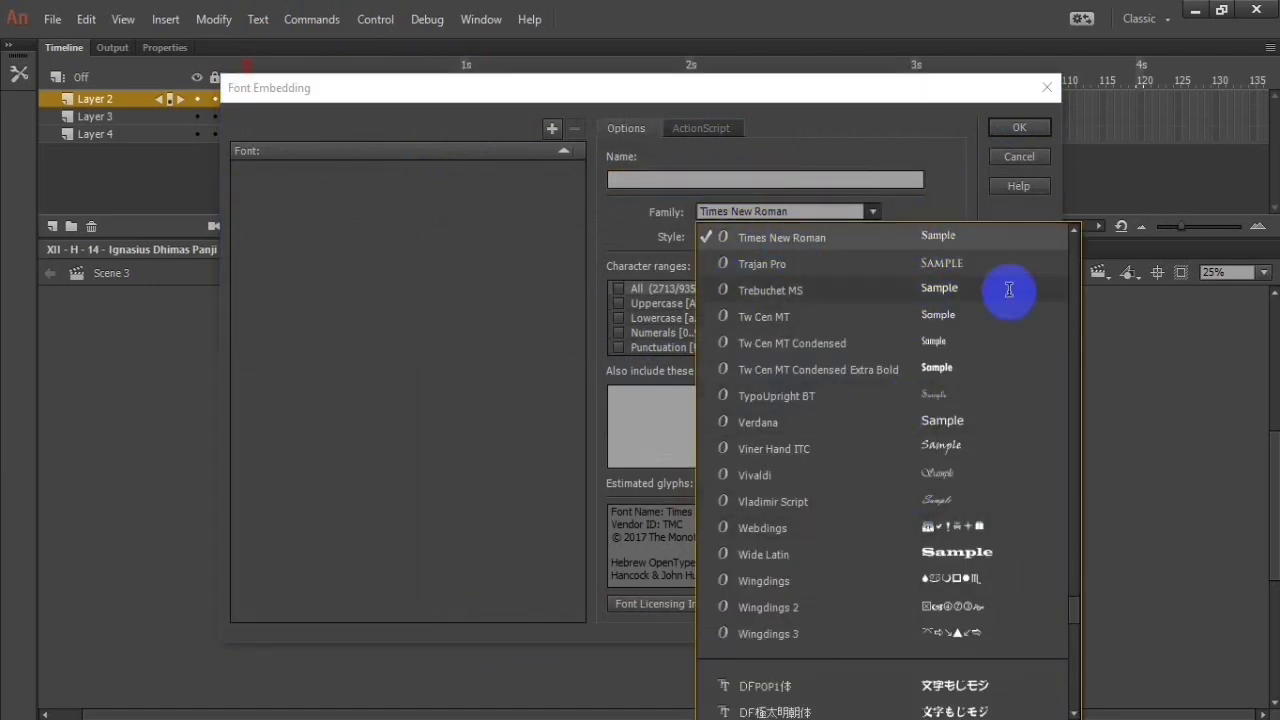
left_click_drag(1075, 614, 1103, 503)
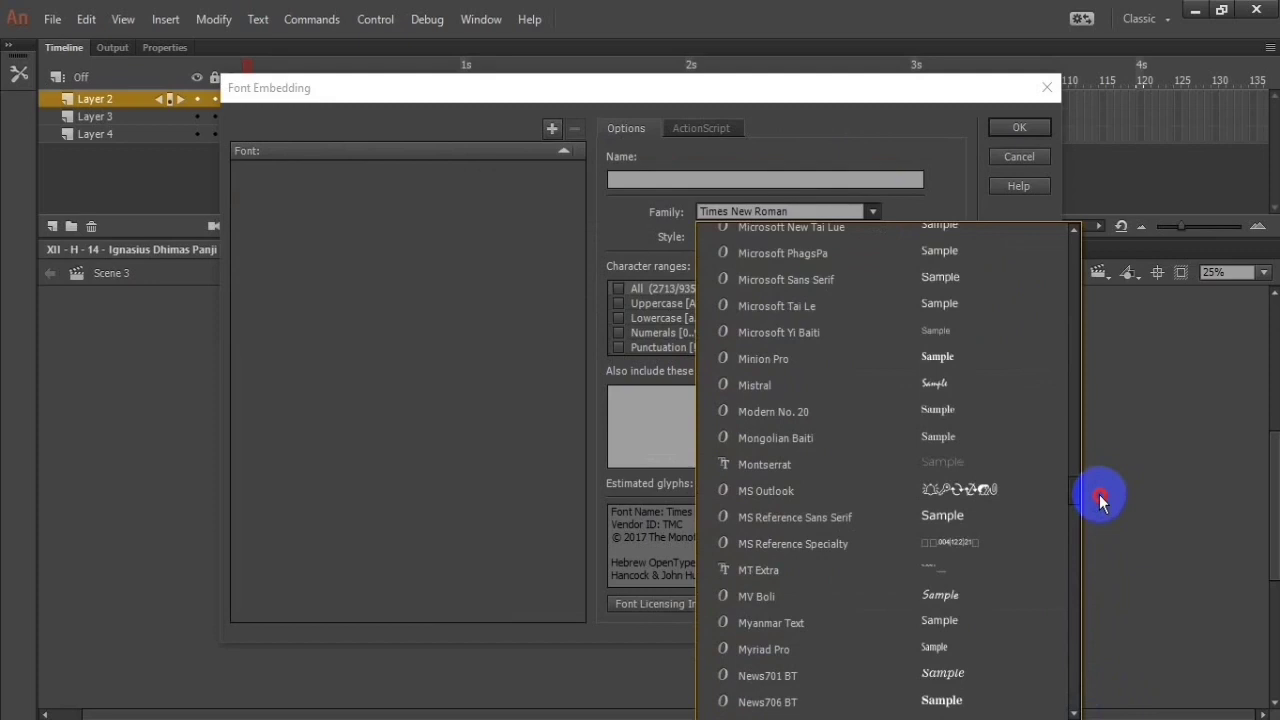
left_click(911, 648)
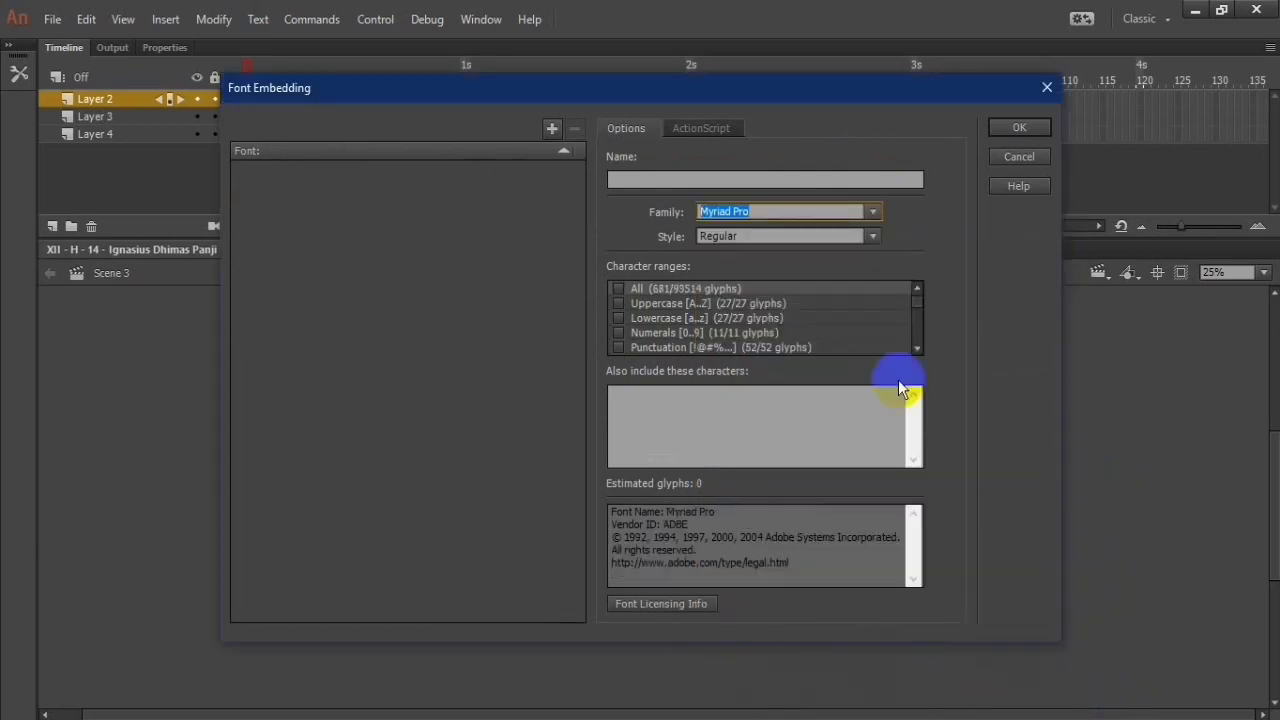
left_click(872, 240)
left_click(808, 369)
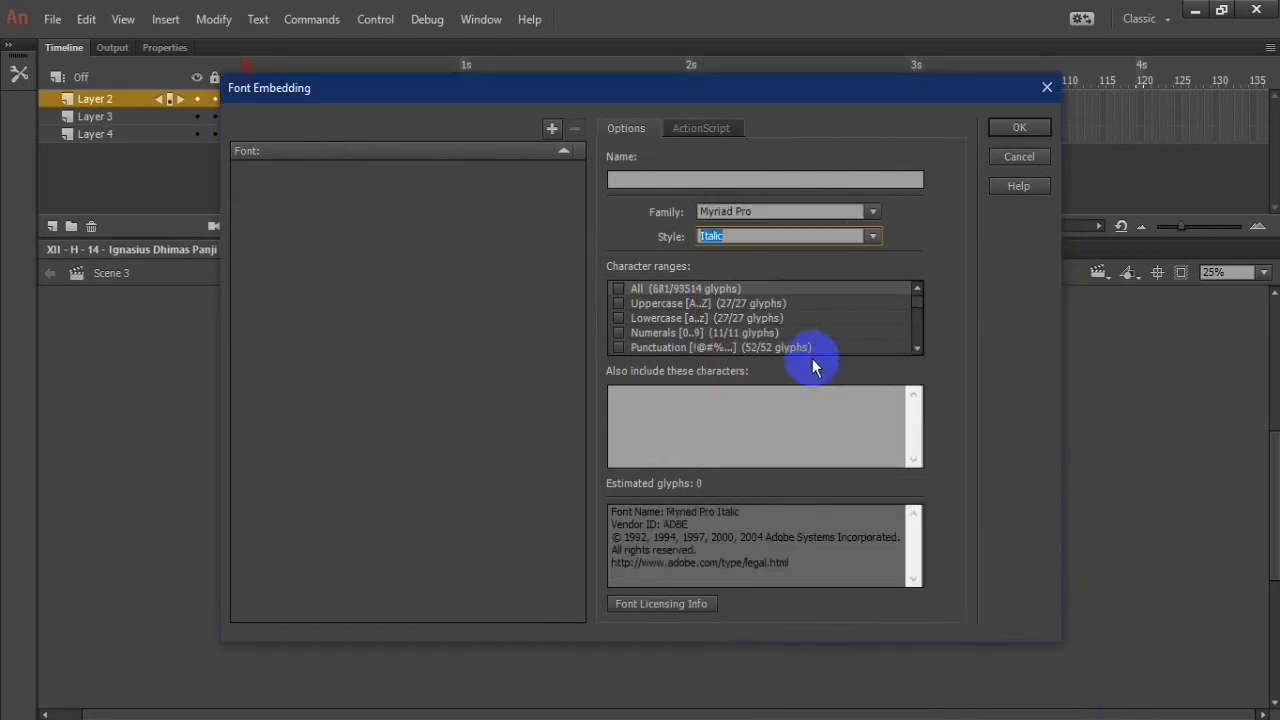
left_click(1030, 128)
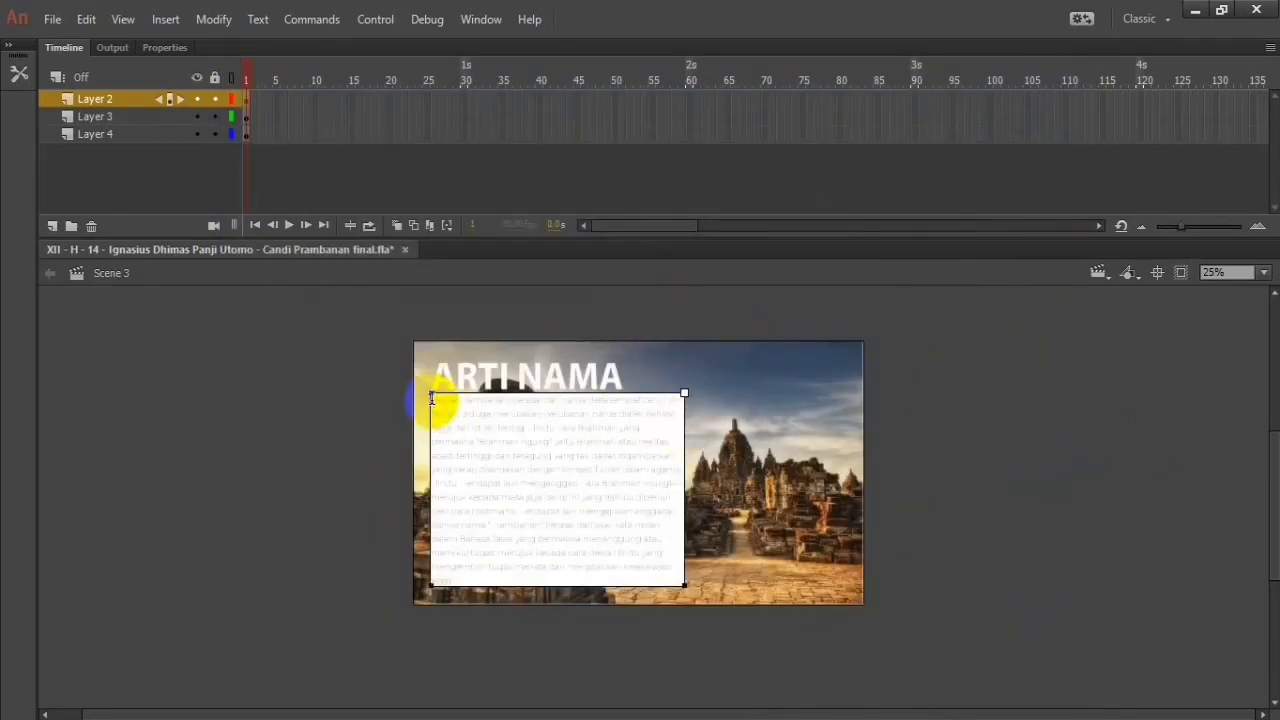
Step: Select the whole ARTI NAMA paragraph and turn off its Faux Bold style
left_click_drag(432, 398, 554, 494)
left_click(554, 495)
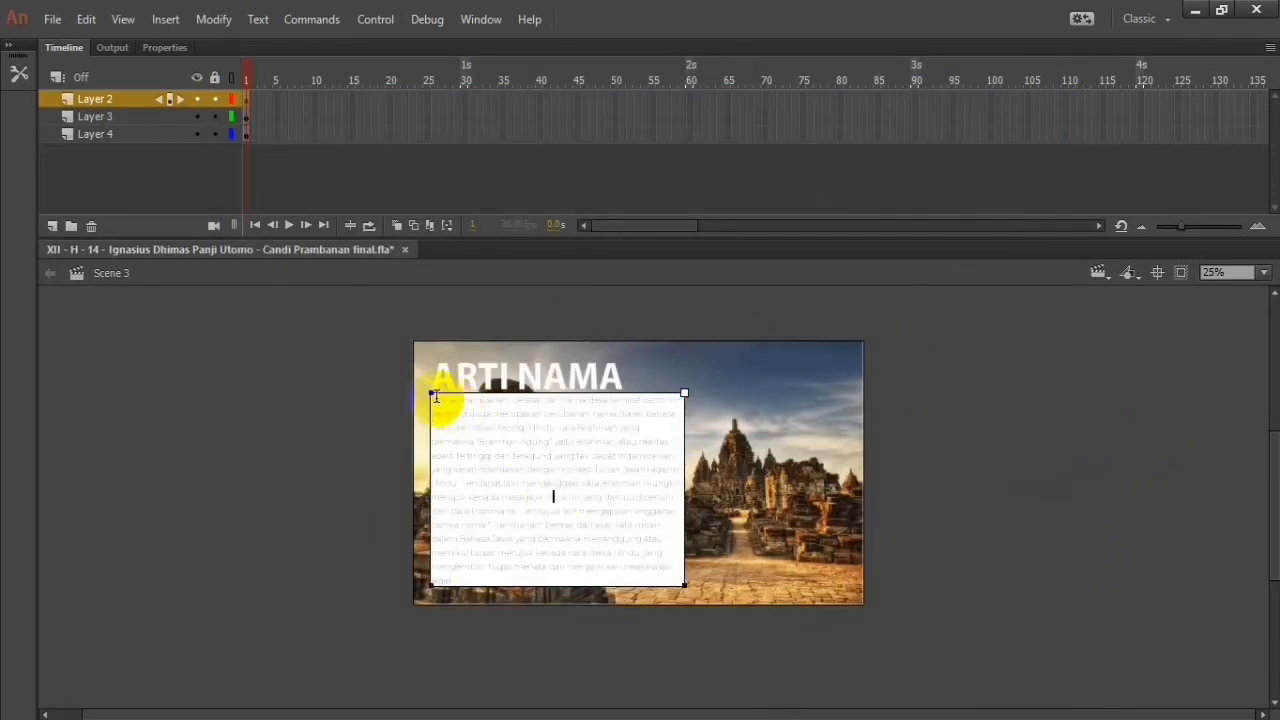
left_click_drag(438, 401, 619, 572)
right_click(621, 548)
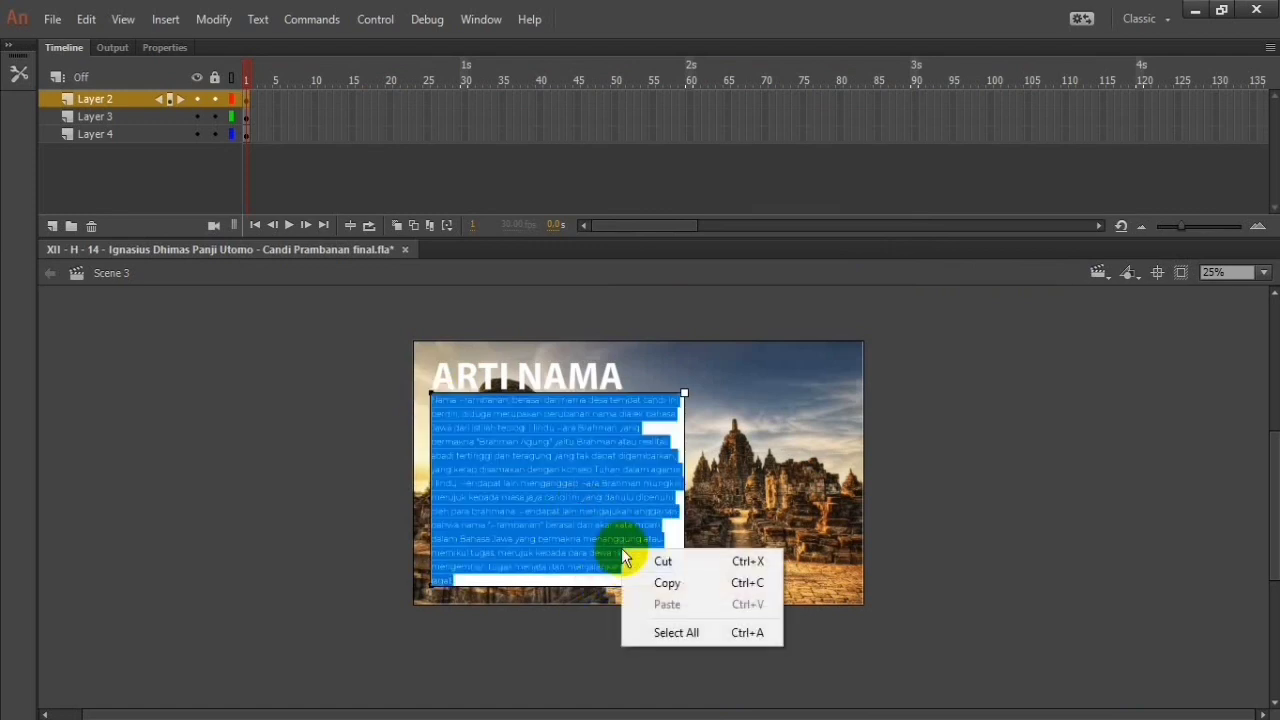
left_click(480, 19)
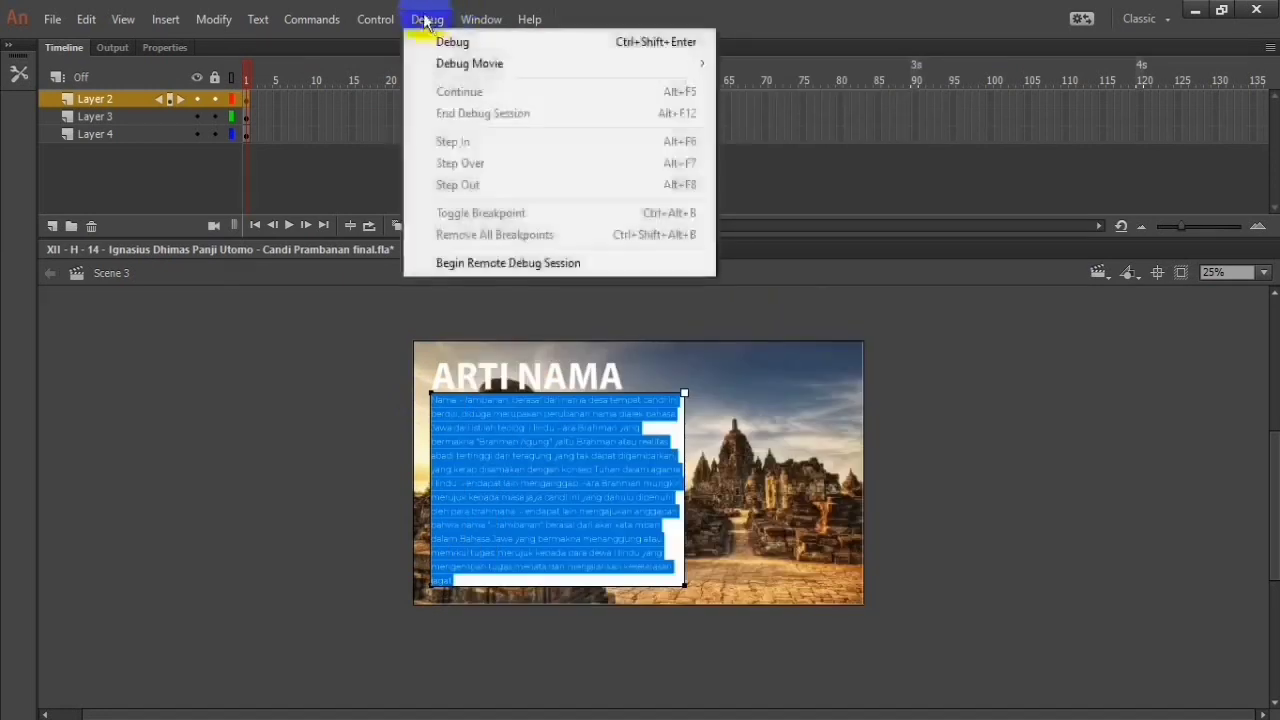
mouse_move(262, 33)
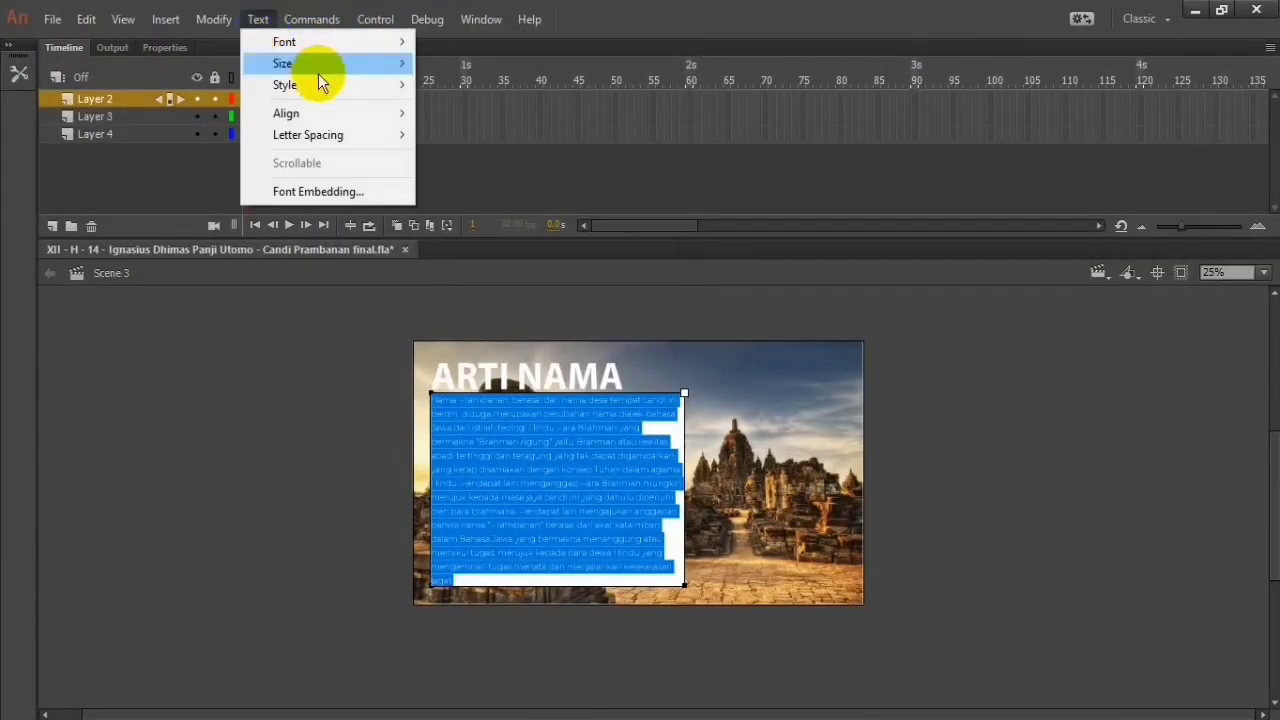
mouse_move(336, 87)
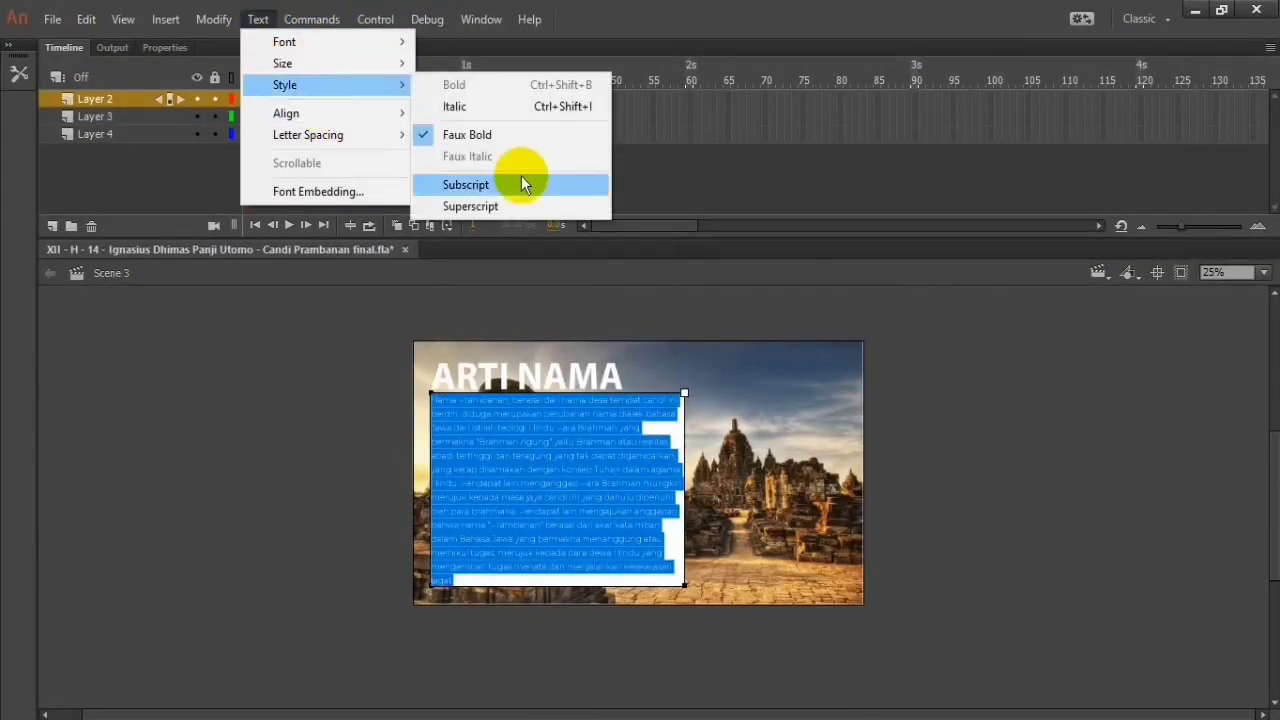
left_click(418, 136)
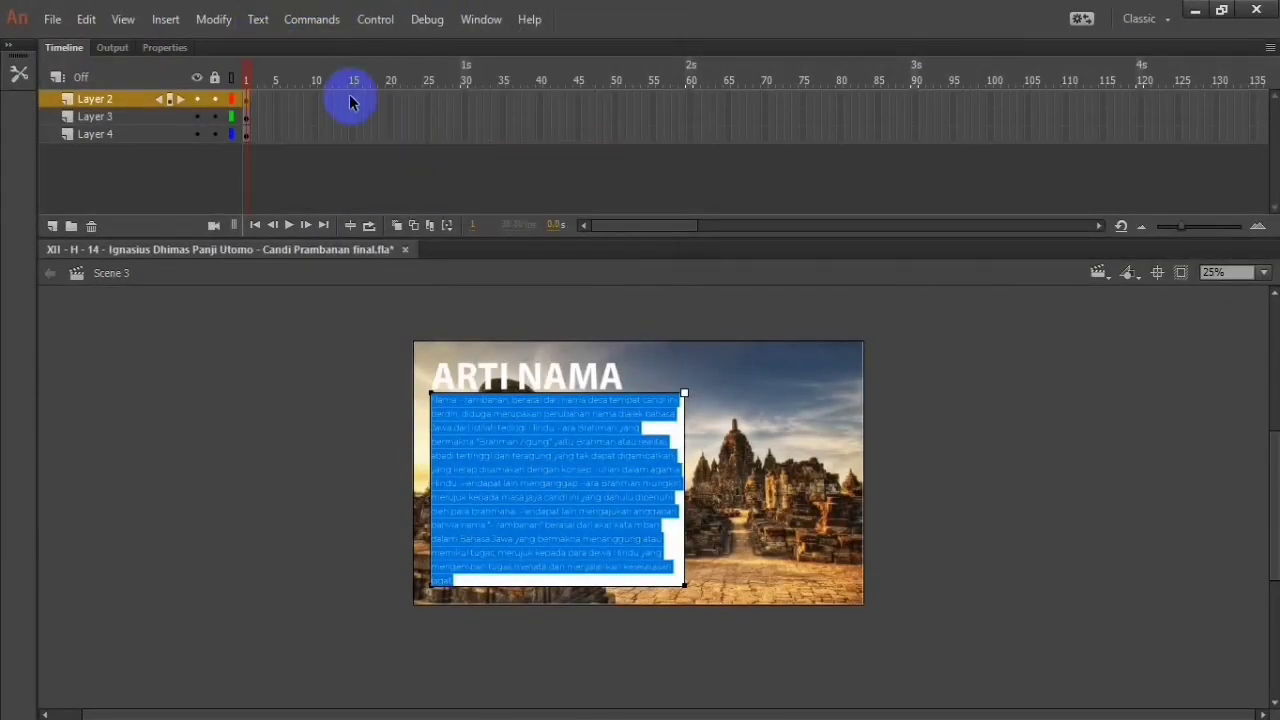
Step: Change the selected ARTI NAMA paragraph's font to a bold style of Myriad Pro and deselect the text
left_click(262, 18)
mouse_move(314, 41)
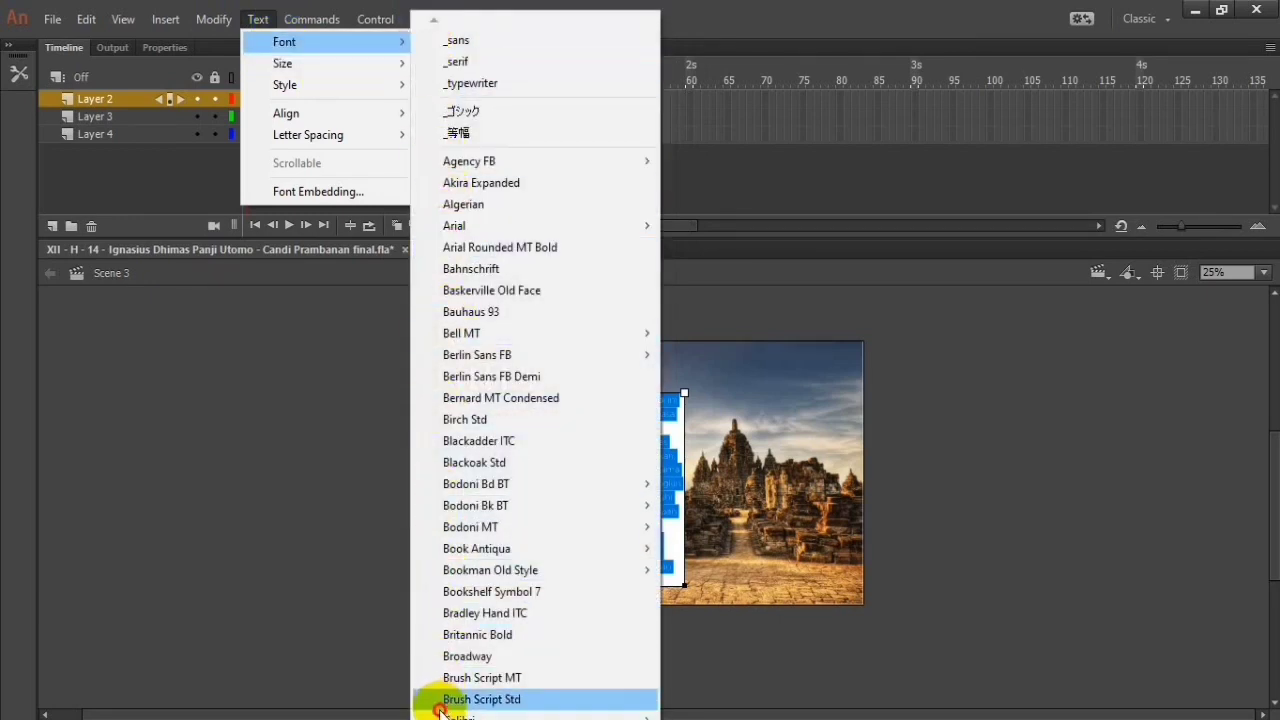
mouse_move(440, 718)
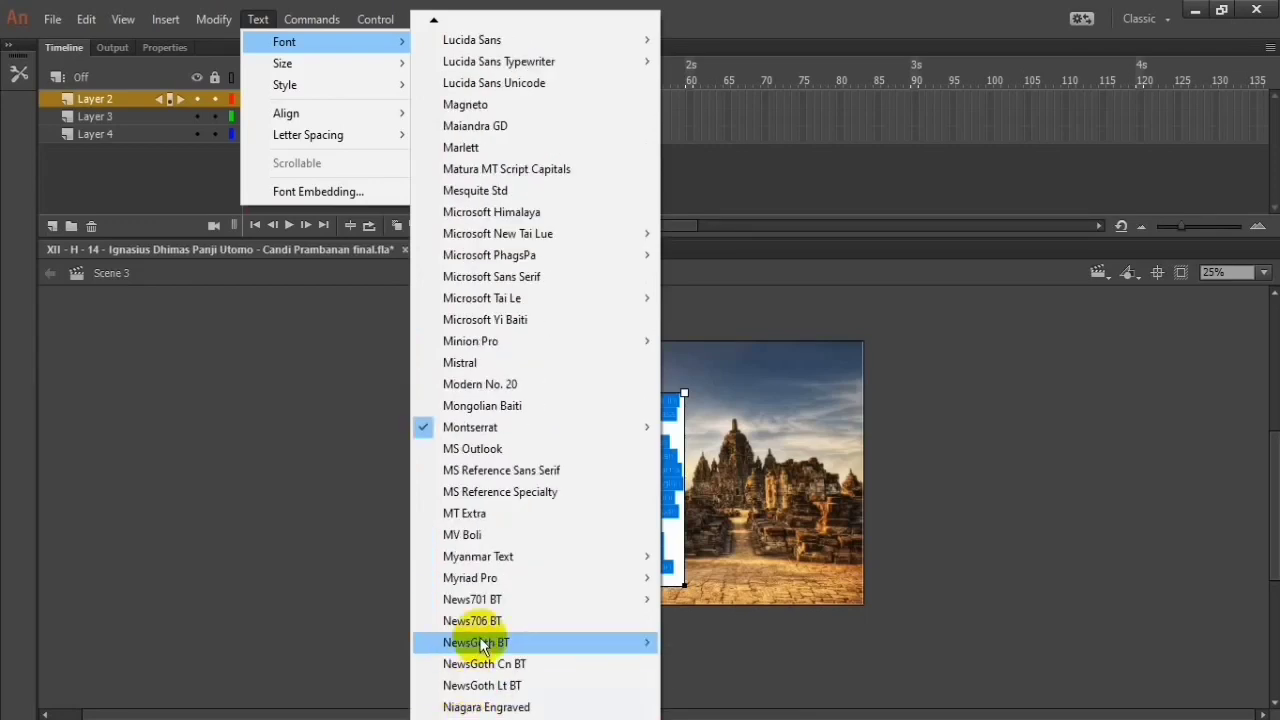
mouse_move(494, 583)
left_click(762, 556)
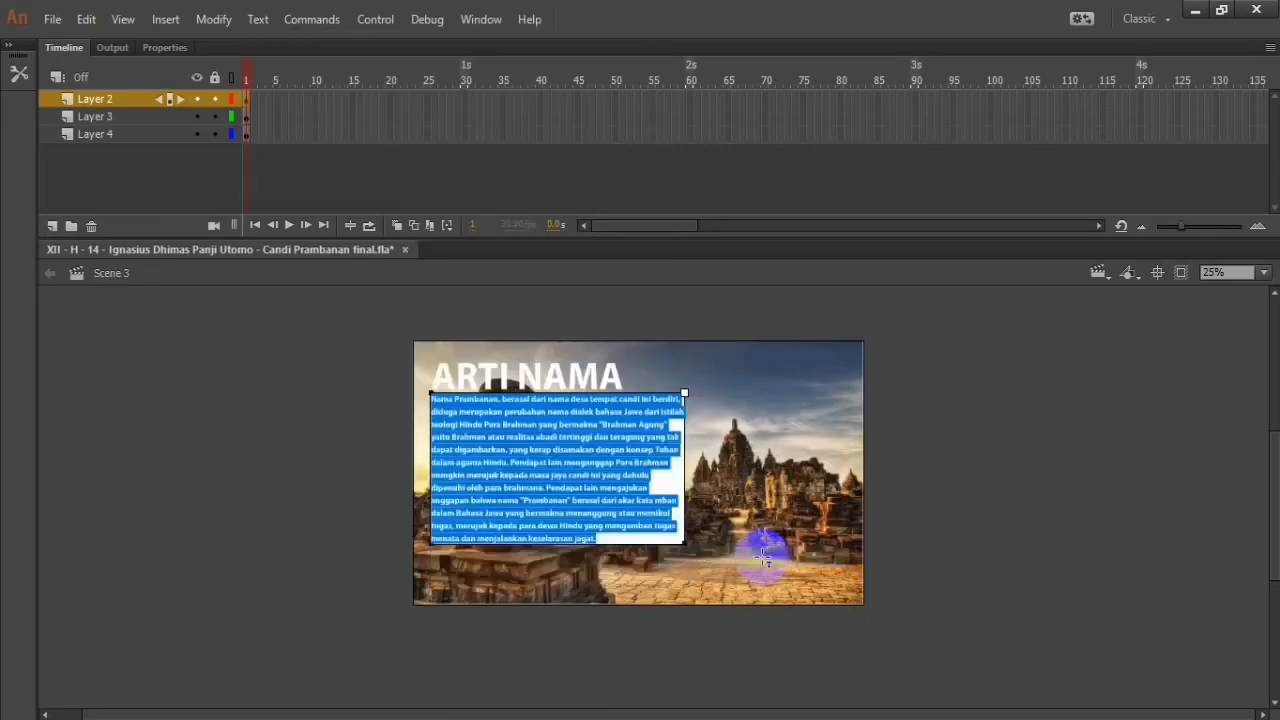
left_click(1052, 390)
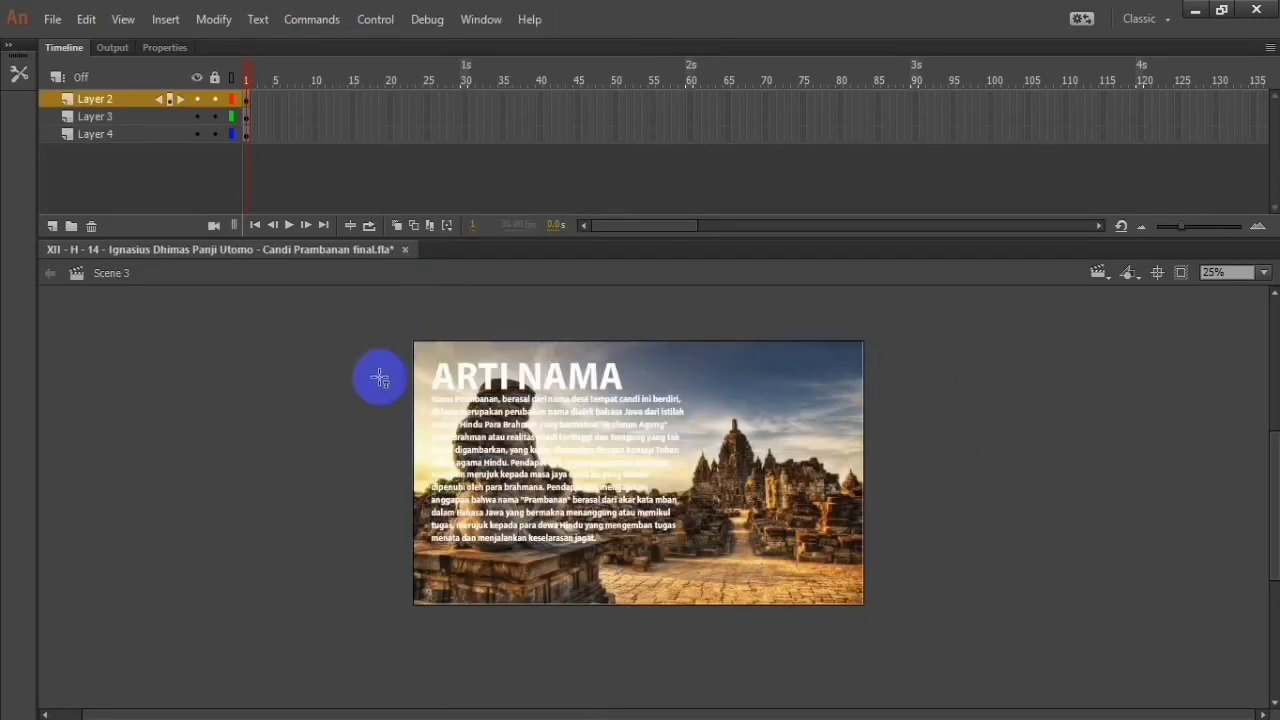
Step: Insert keyframes at frame 30 on Layer 2, frame 25 on Layer 3 and frame 30 on Layer 4
left_click(509, 371)
left_click(498, 425)
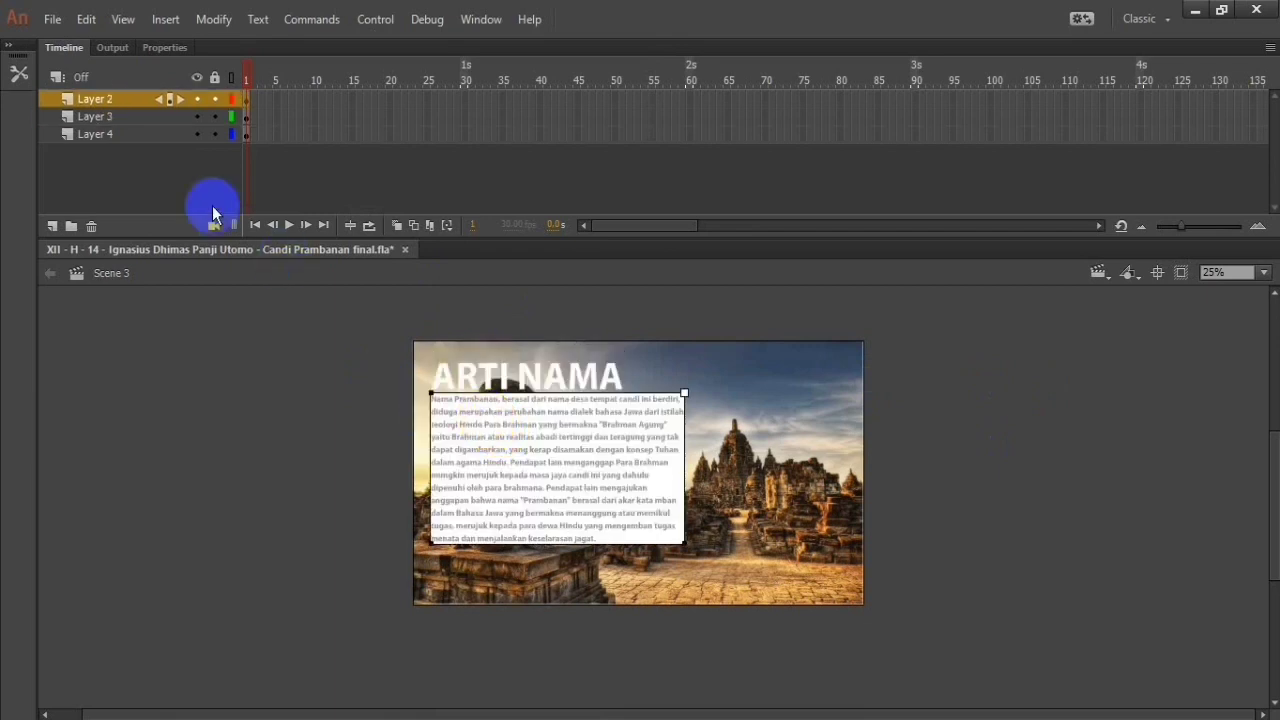
right_click(466, 103)
left_click(605, 252)
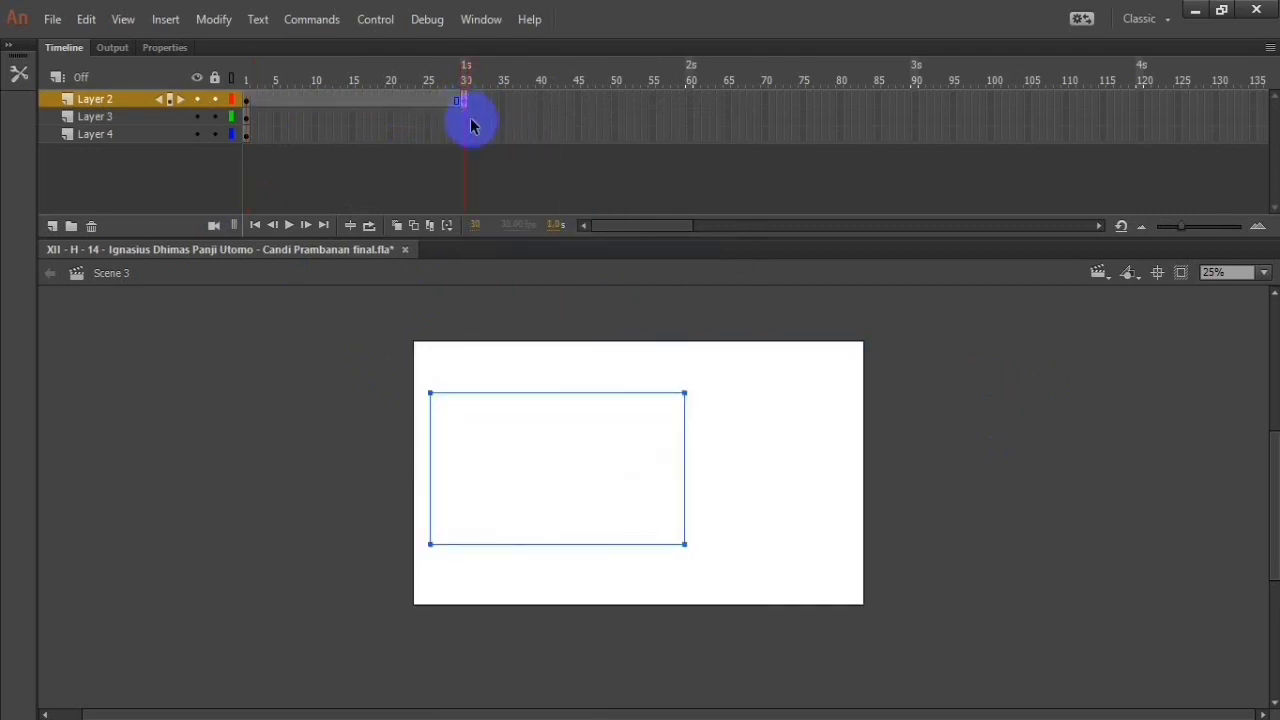
left_click(428, 117)
right_click(428, 117)
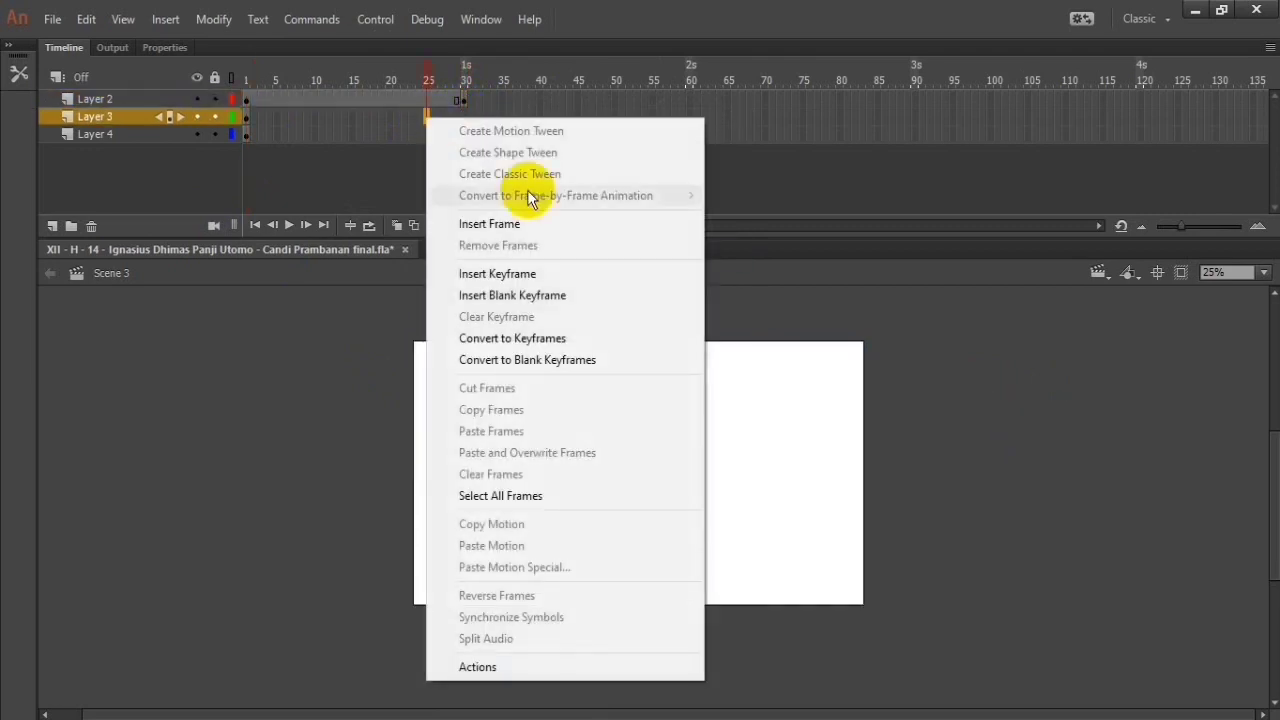
left_click(535, 271)
left_click(468, 134)
right_click(468, 134)
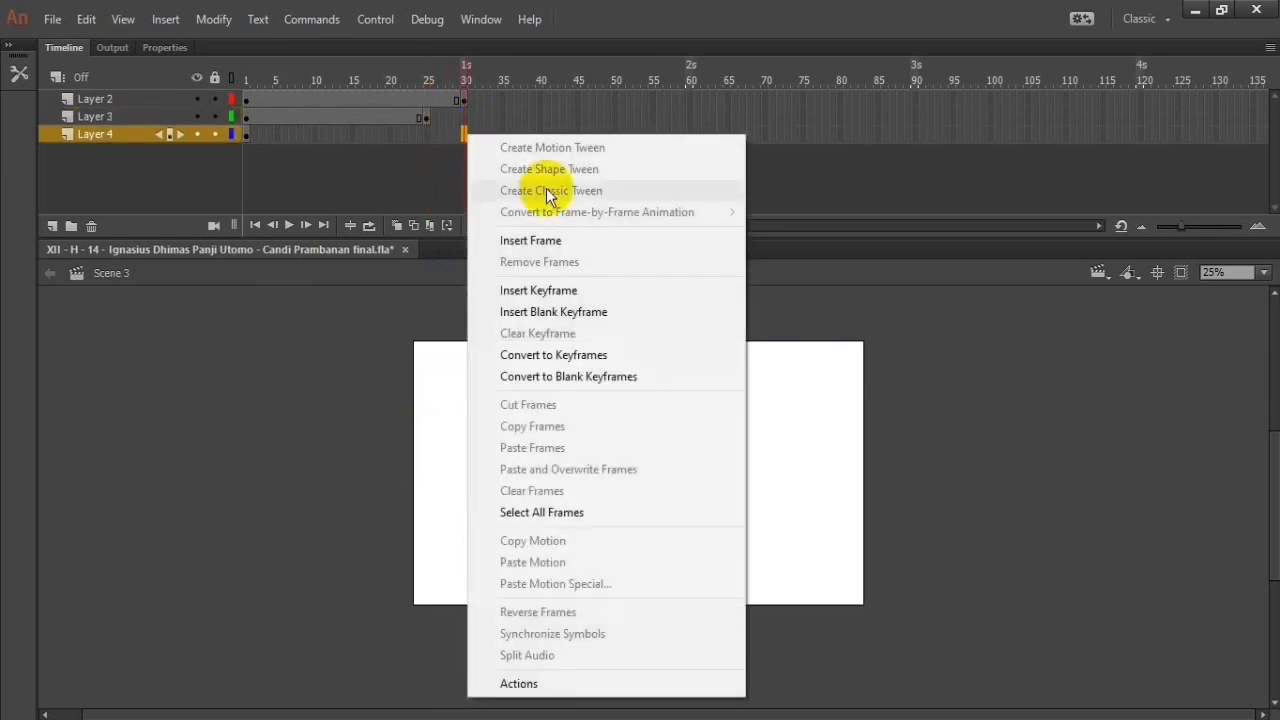
left_click(572, 288)
Step: Try a keyframe at frame 60 on Layer 2 and undo it
left_click(691, 99)
right_click(691, 99)
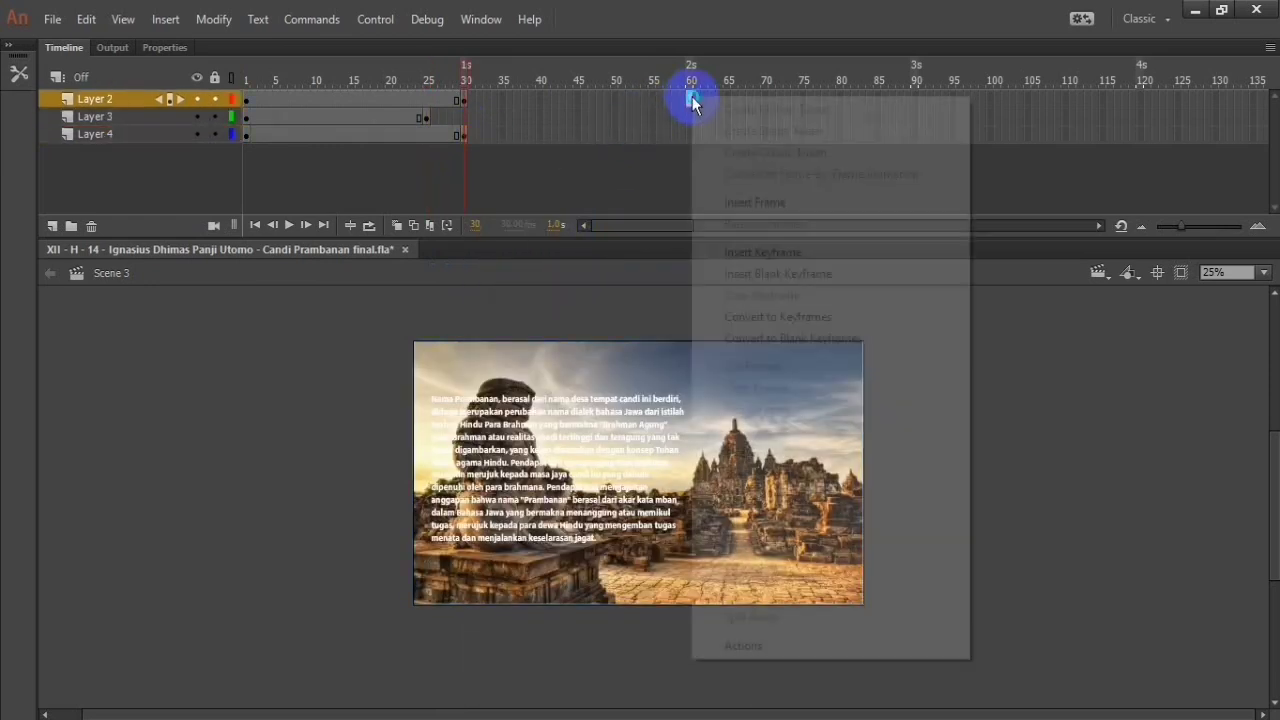
left_click(806, 251)
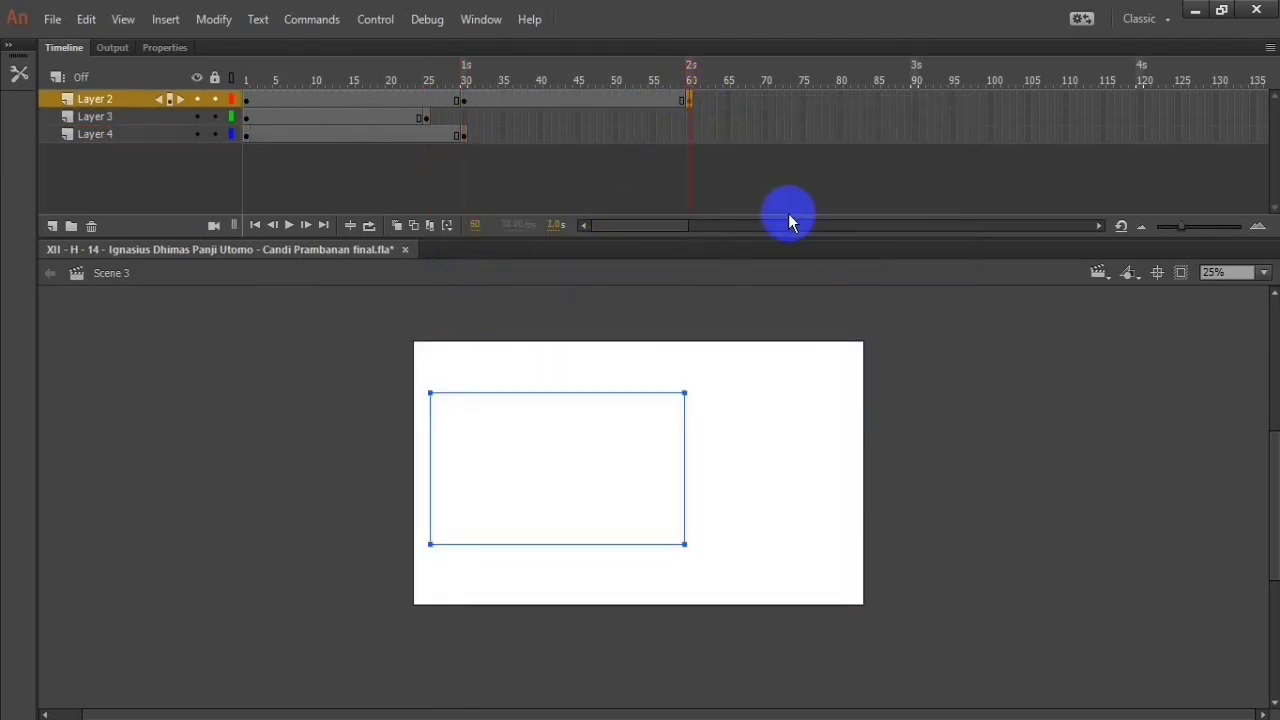
key("ctrl+z")
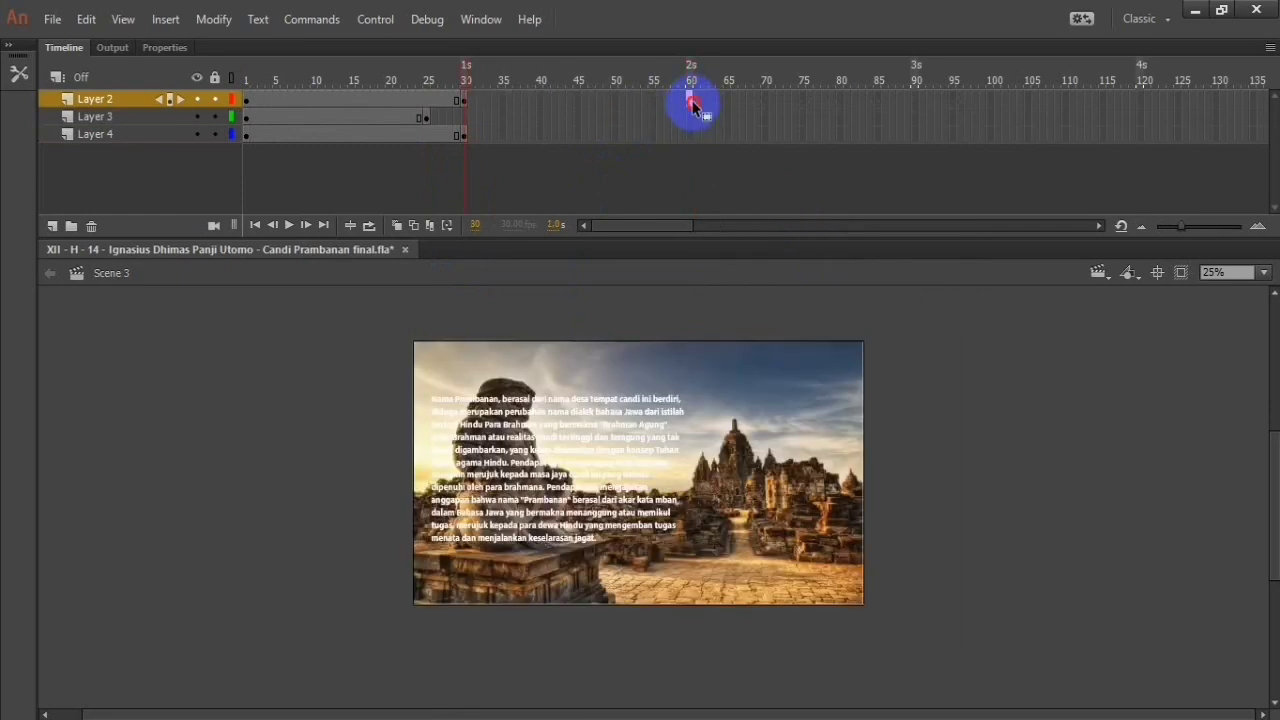
Step: Extend all three layers to frame 60 and create a classic tween between Layer 2's keyframes
right_click(691, 135)
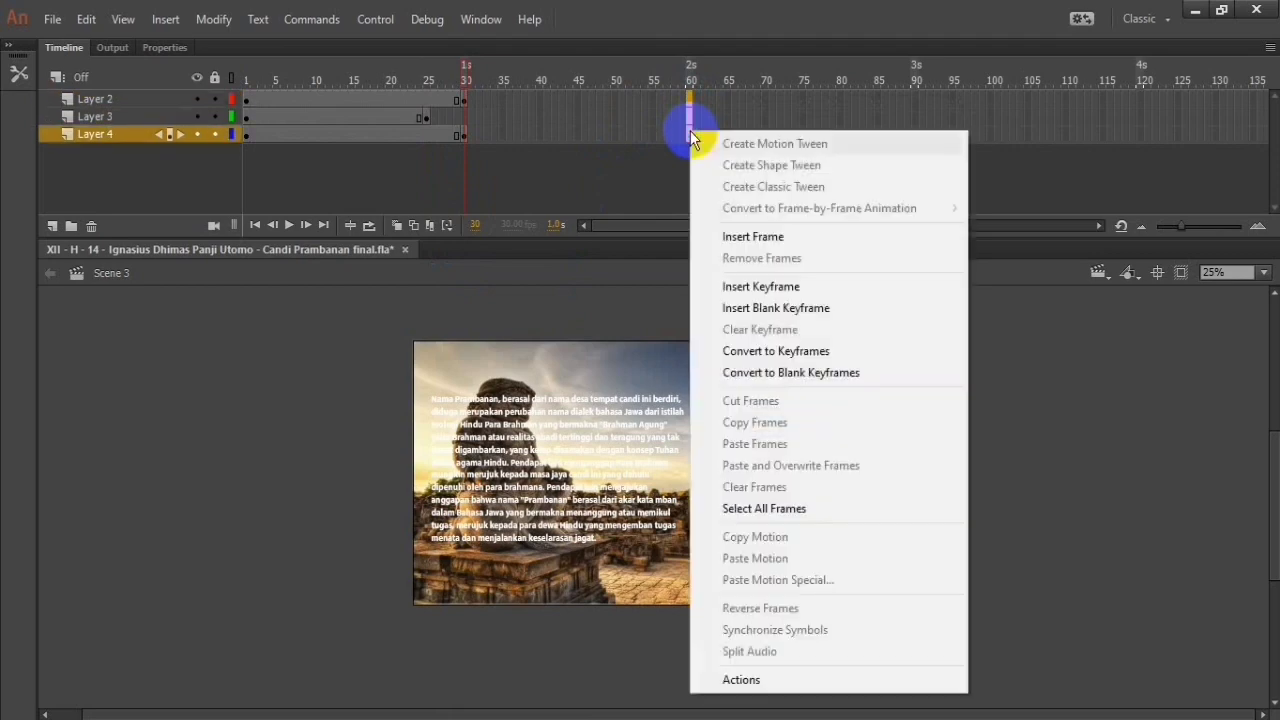
left_click(806, 232)
left_click(443, 101)
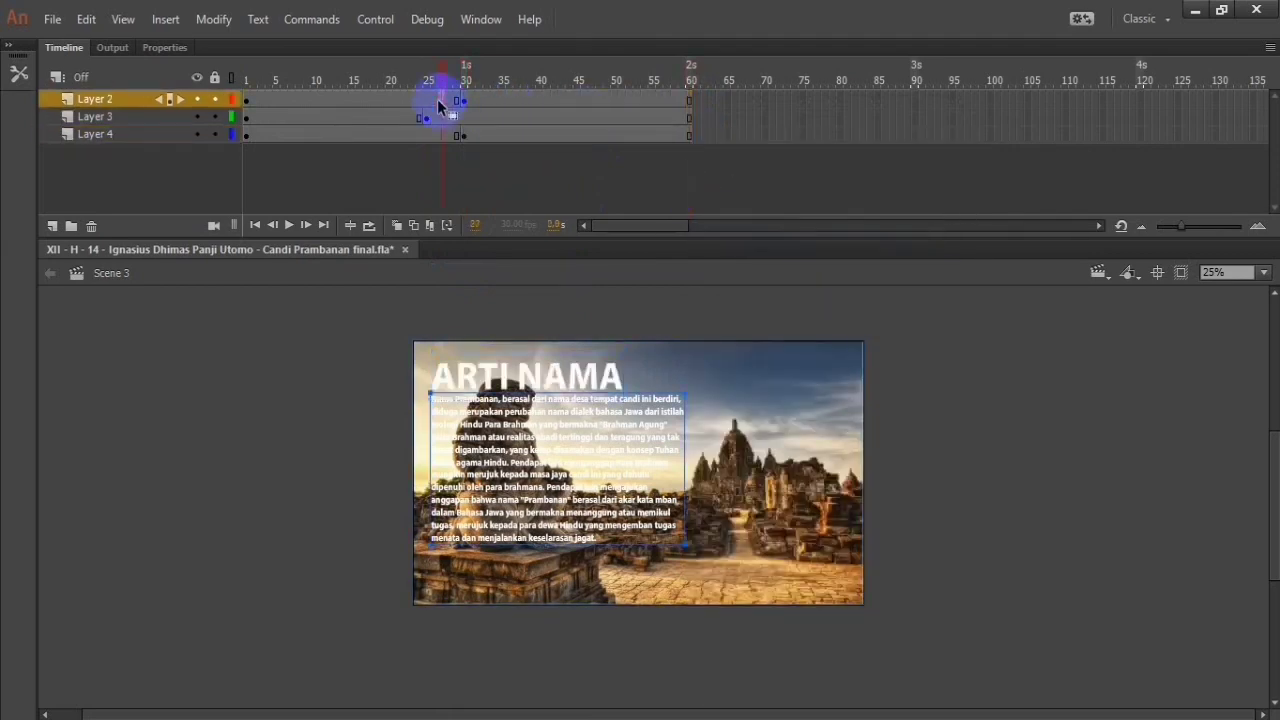
right_click(443, 101)
left_click(540, 157)
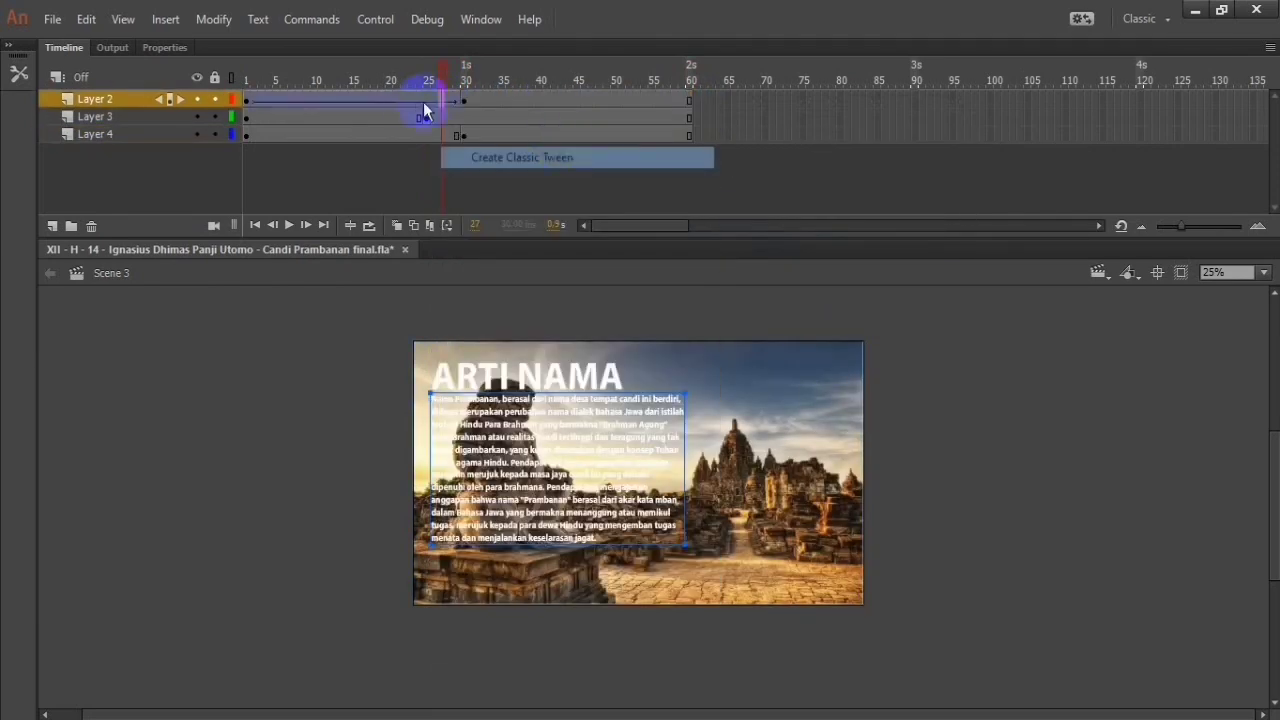
Step: Create classic tweens between the keyframes on Layer 3 and Layer 4
left_click(407, 117)
right_click(405, 116)
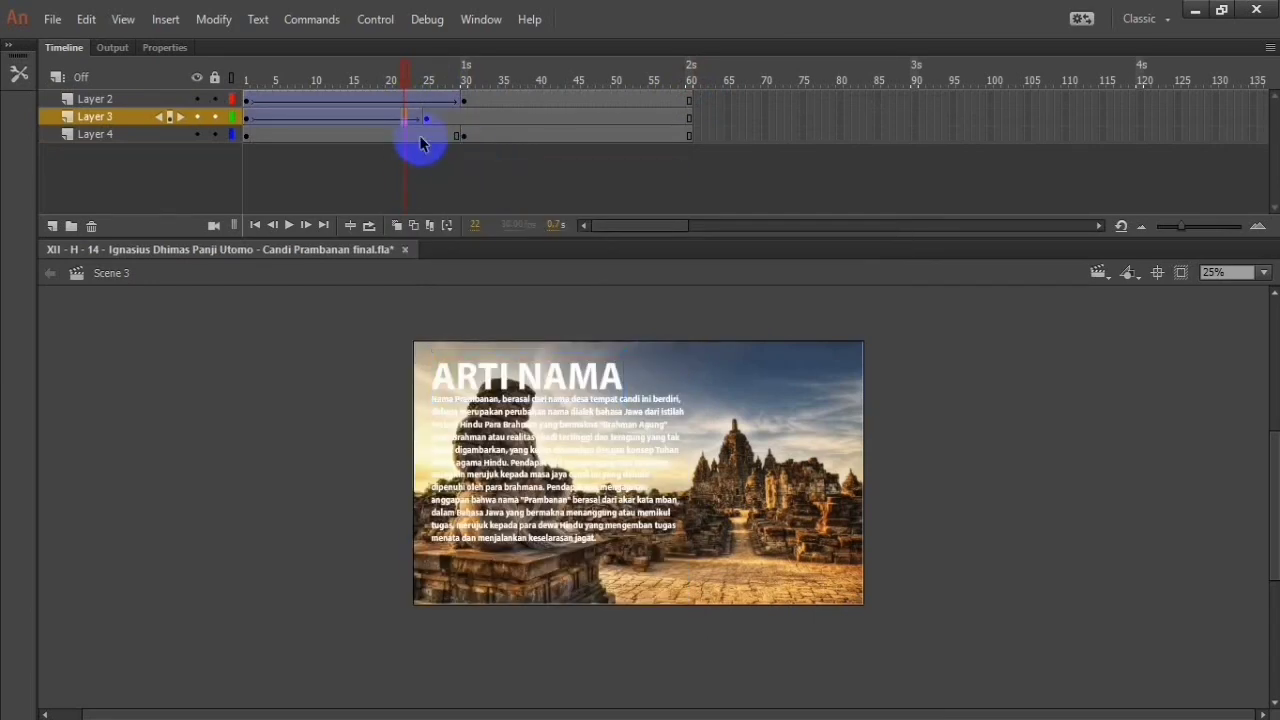
left_click(426, 136)
right_click(434, 122)
left_click(419, 133)
right_click(419, 136)
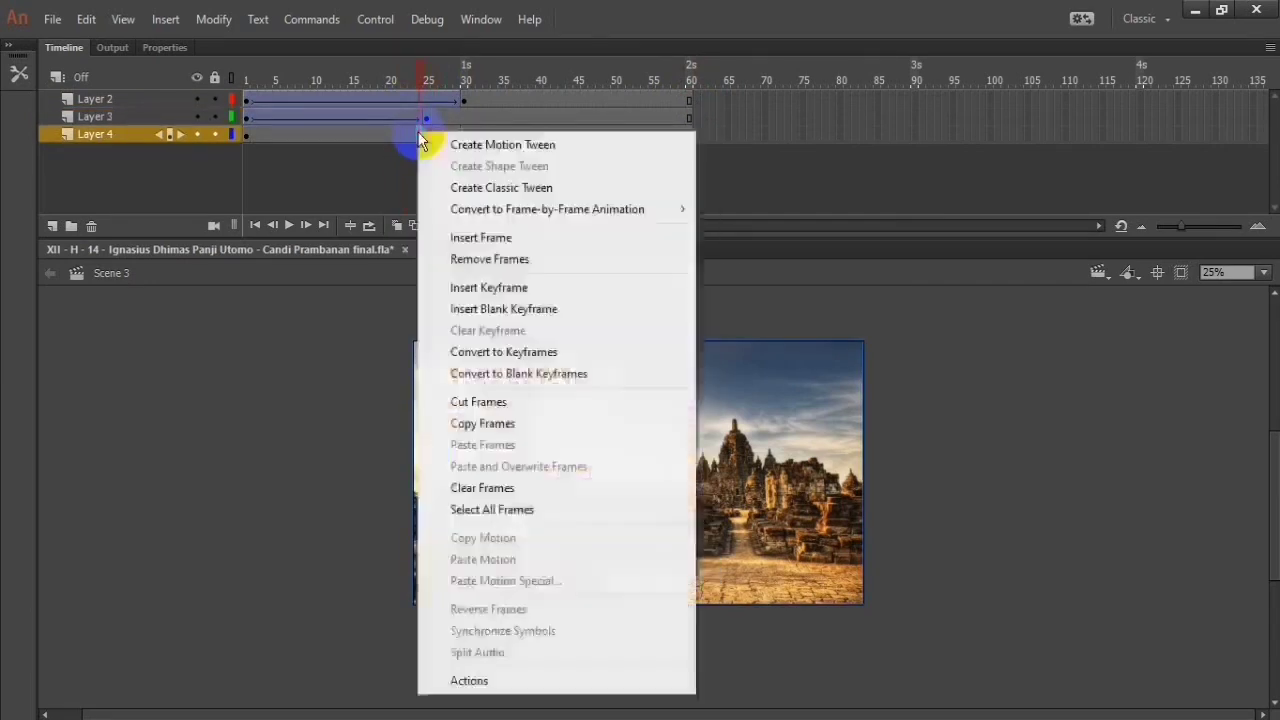
left_click(528, 189)
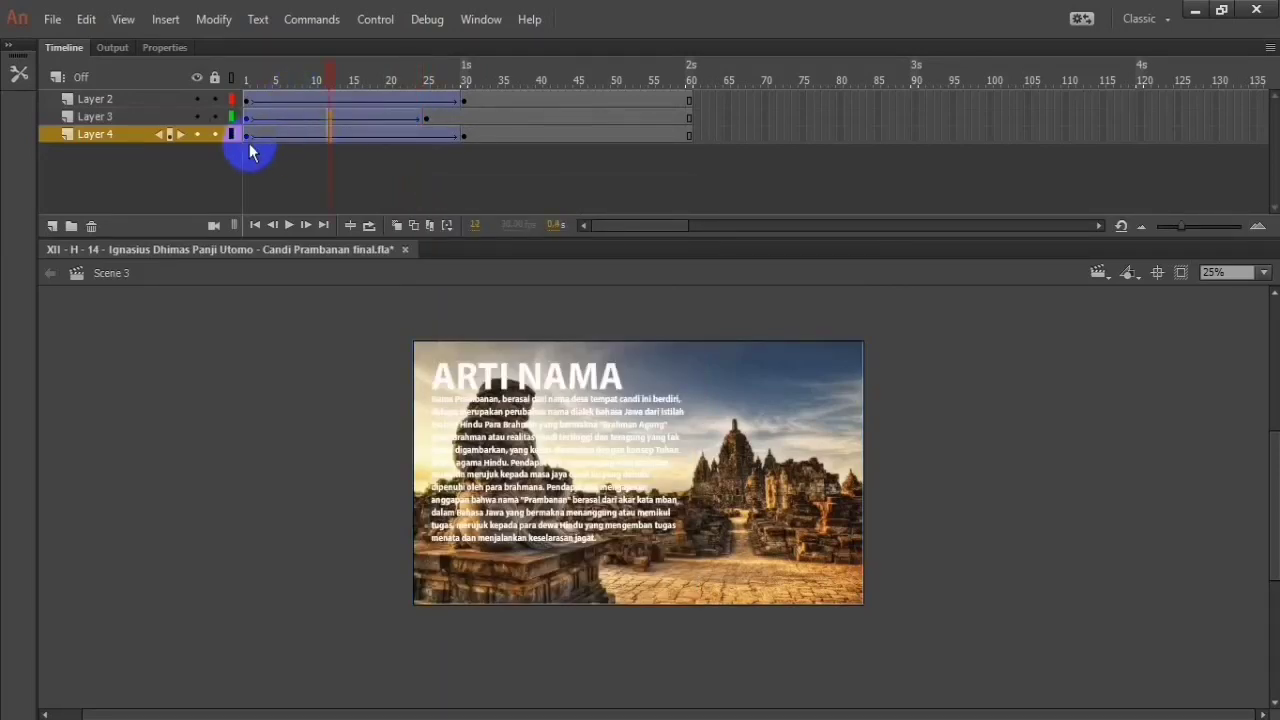
Step: Try shifting Layer 4's tweened frames along the timeline and extending the layer to frame 63, and undo these changes
left_click_drag(248, 140, 483, 134)
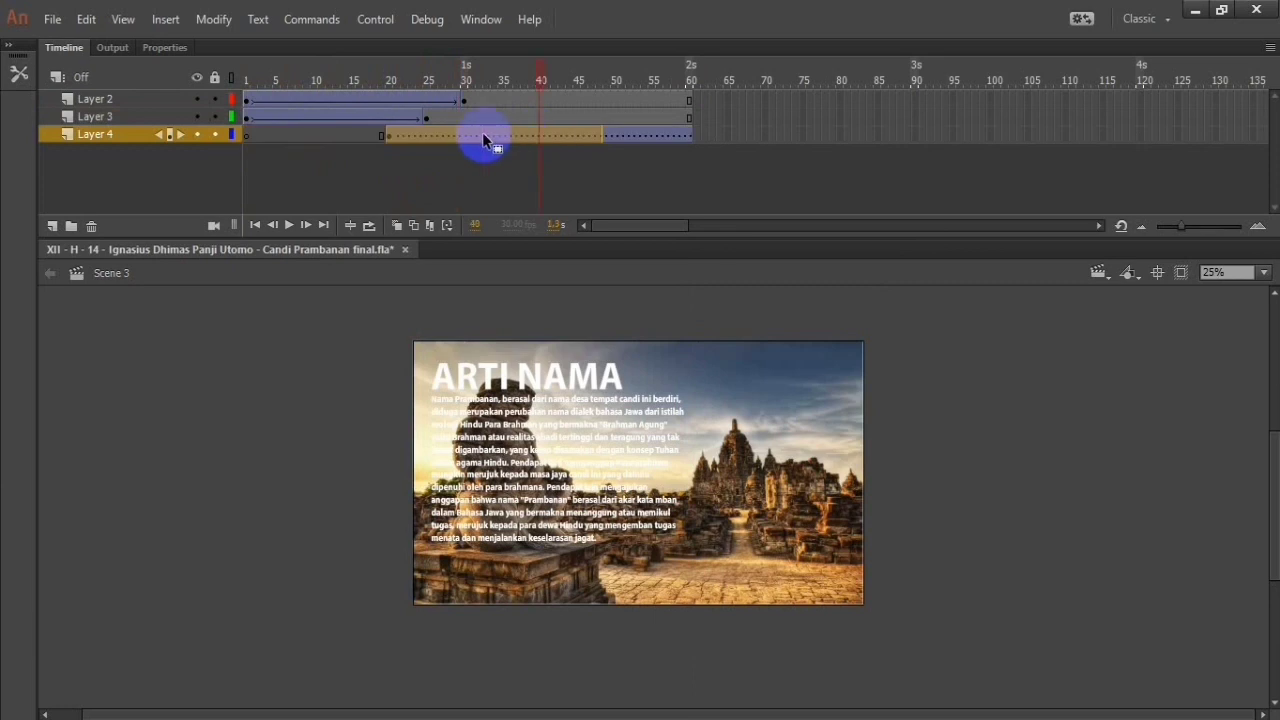
left_click(618, 176)
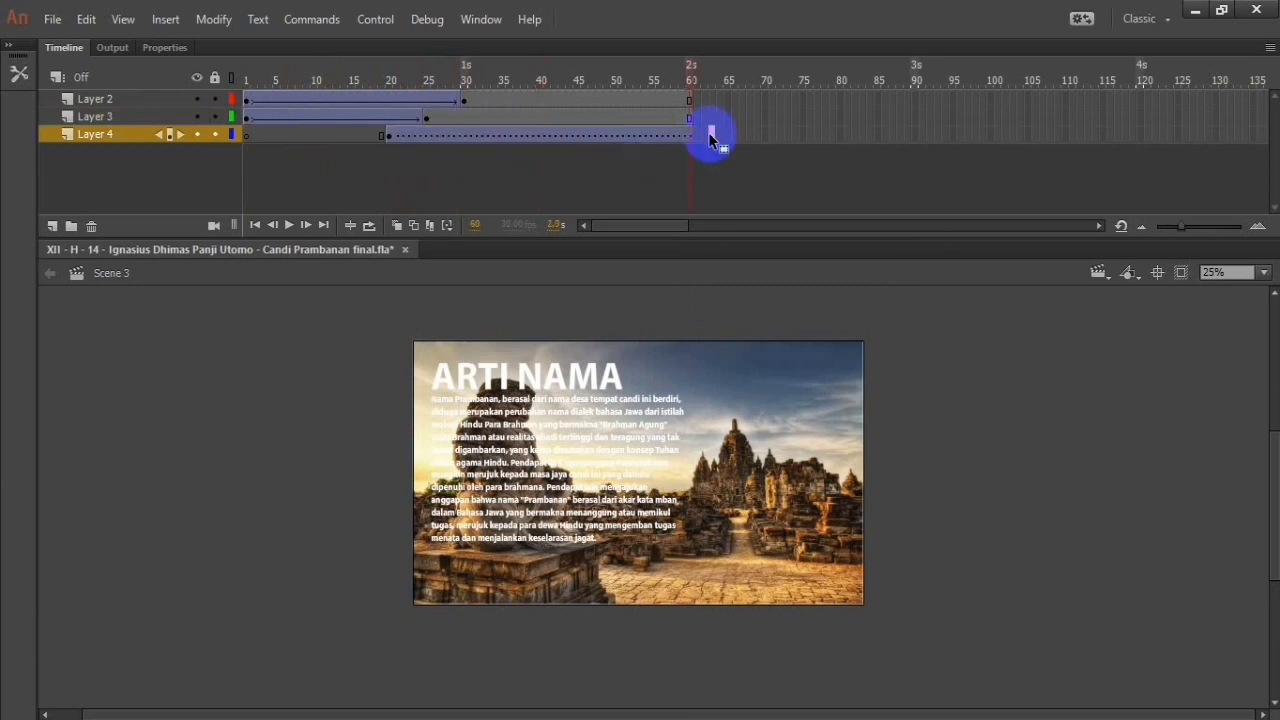
right_click(711, 136)
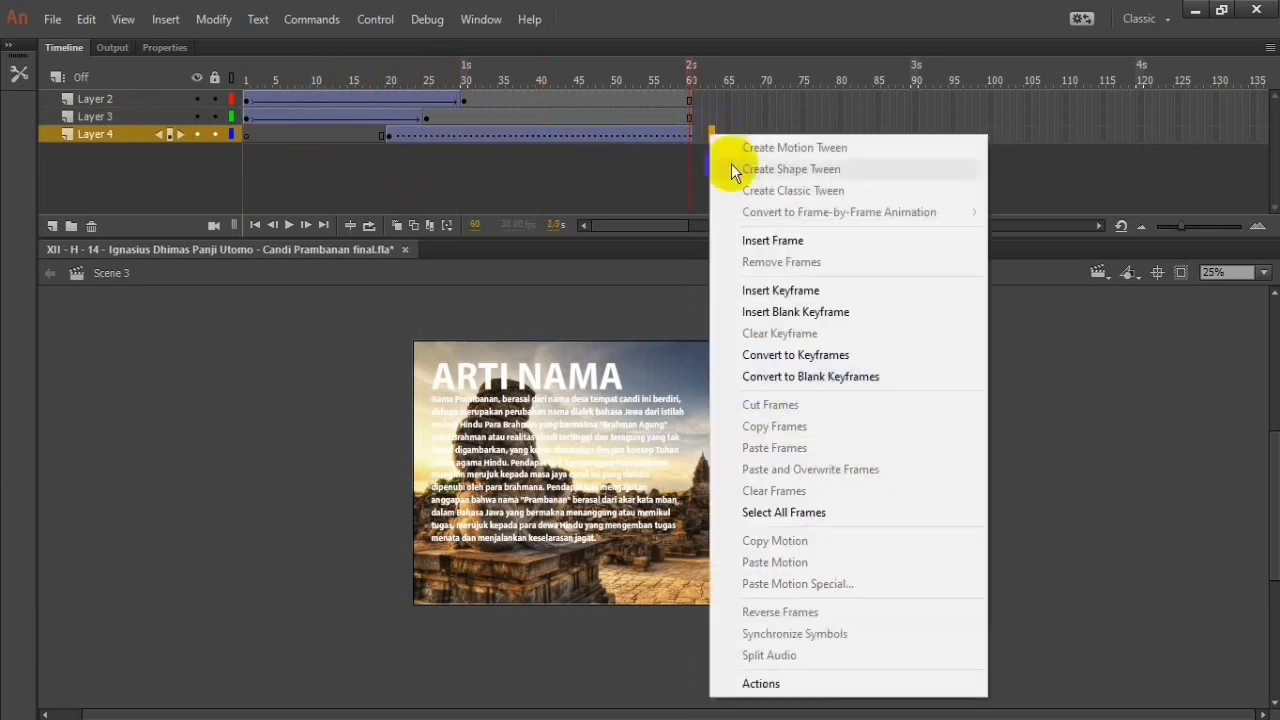
left_click(785, 242)
key("ctrl+z")
key("ctrl+z")
key("ctrl+z")
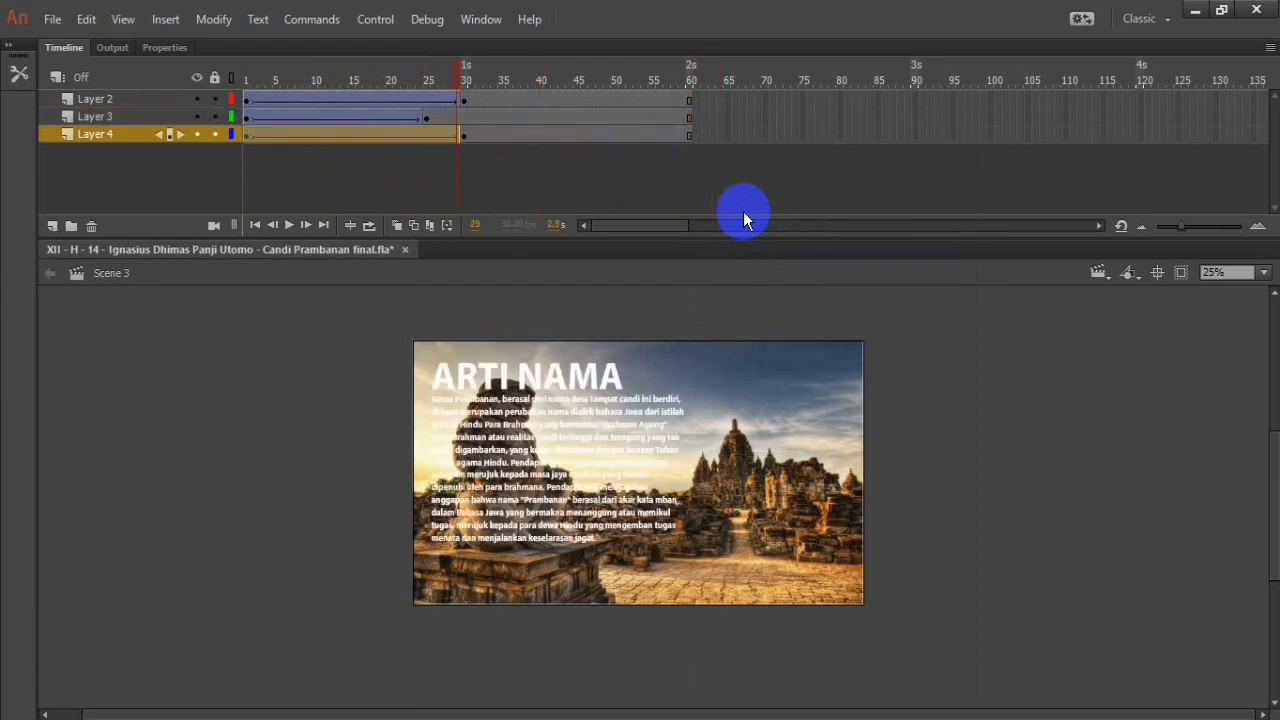
Step: Try inserting keyframes at frame 66 on Layer 2 and frame 65 on Layer 3, and undo them
right_click(731, 100)
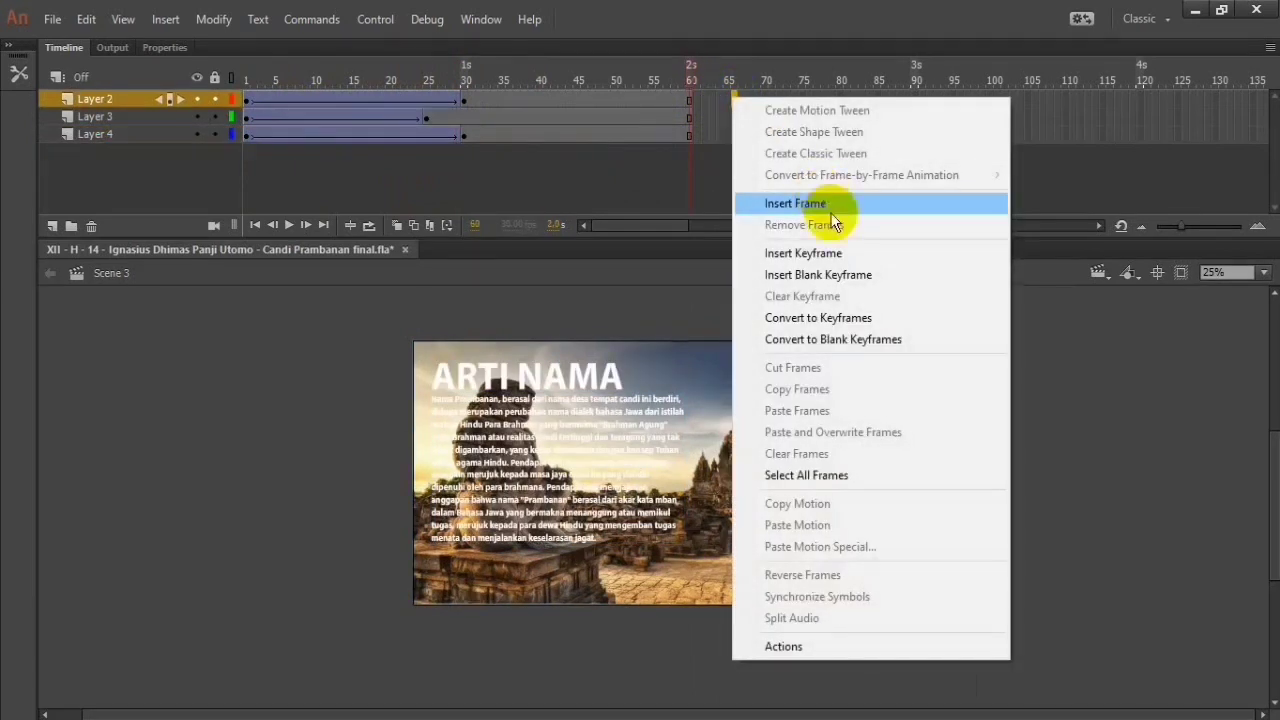
left_click(805, 204)
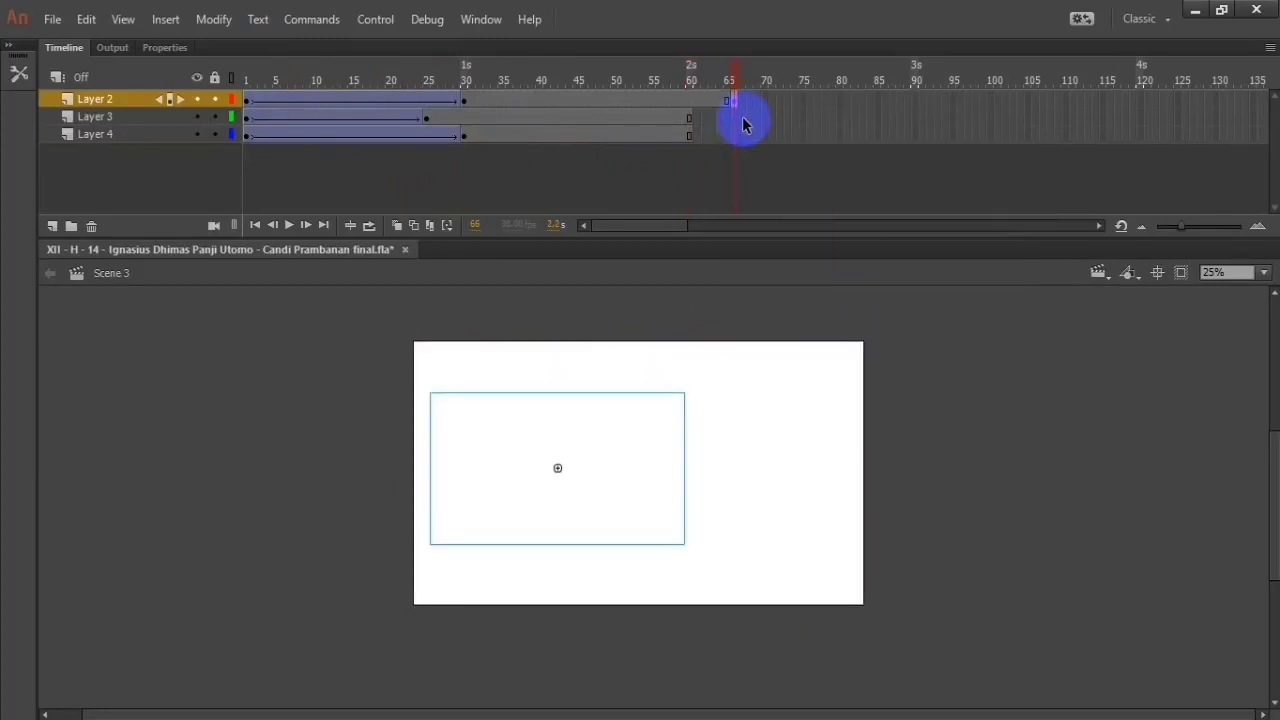
key("ctrl+z")
right_click(727, 117)
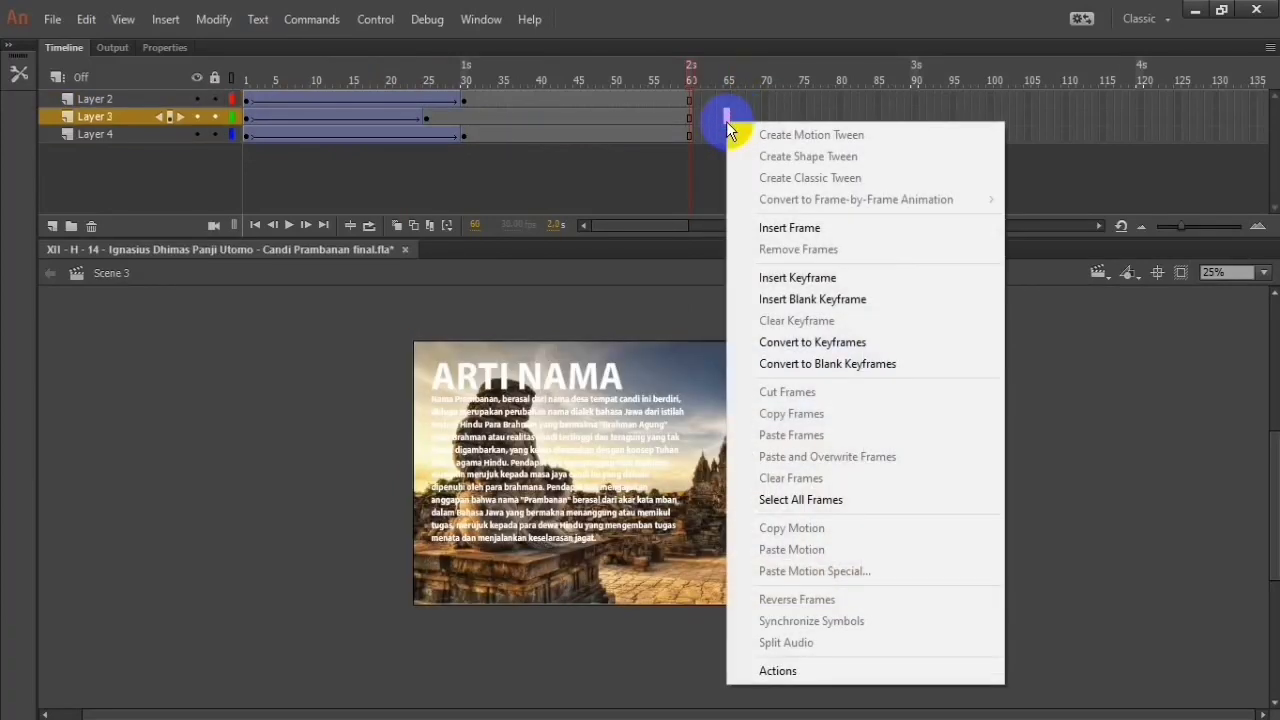
left_click(883, 280)
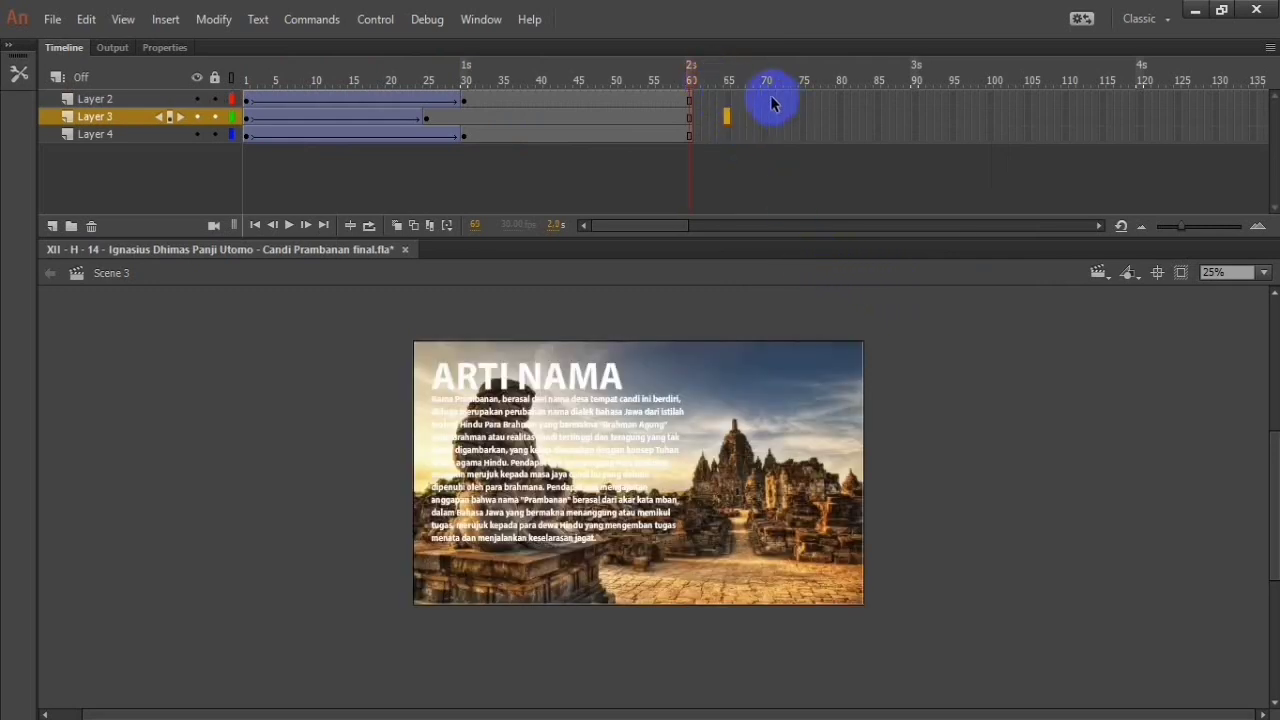
Step: Extend all three layers to frame 70 and try a classic tween at frame 49 of Layer 2
right_click(767, 131)
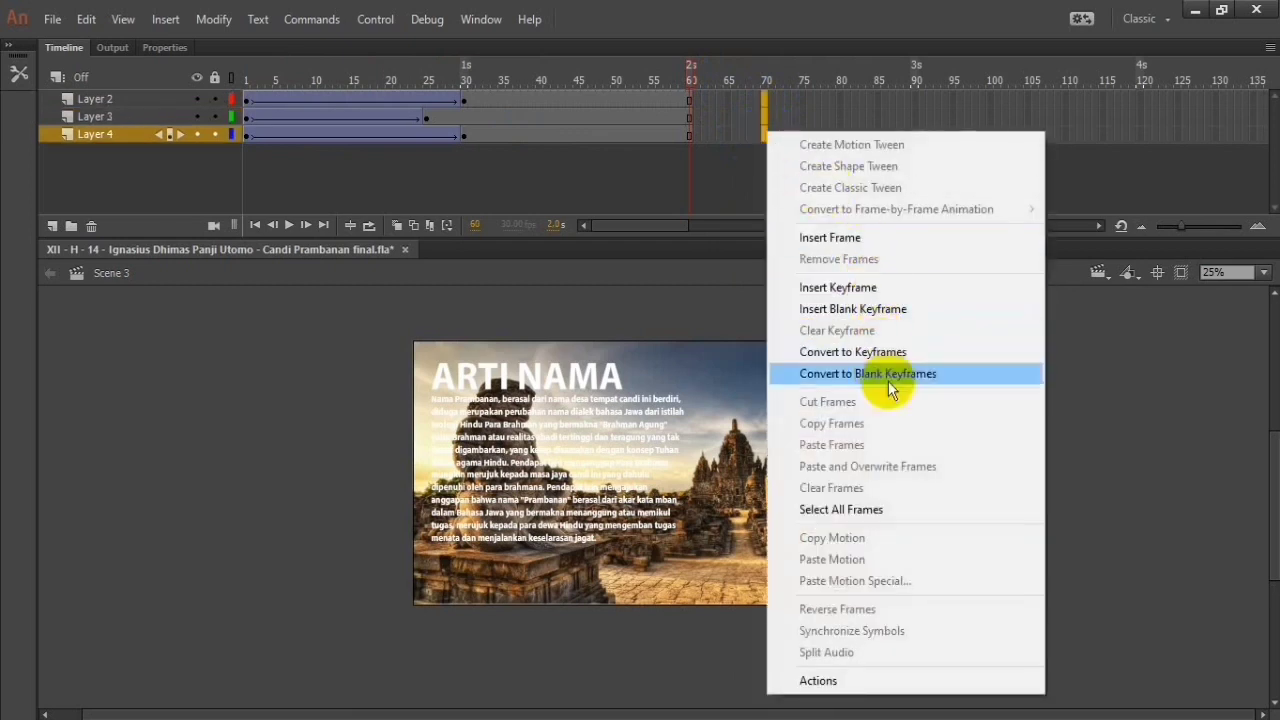
left_click(890, 238)
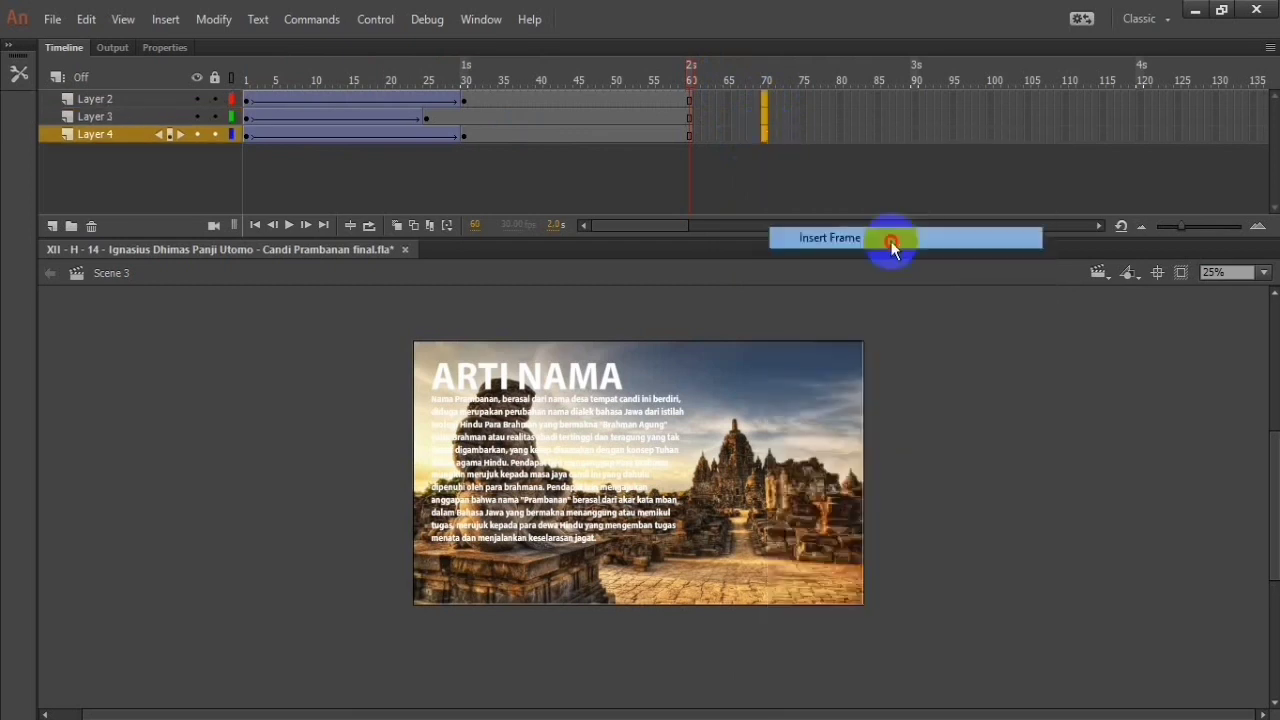
right_click(606, 102)
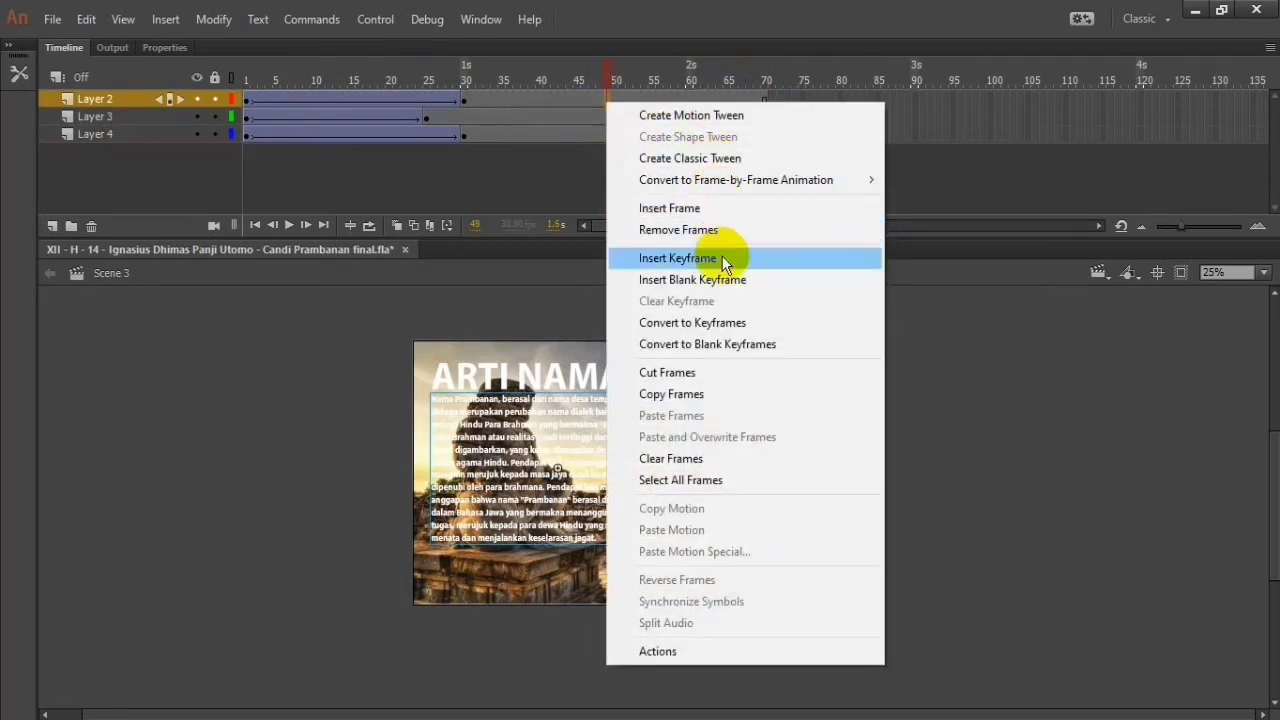
left_click(716, 158)
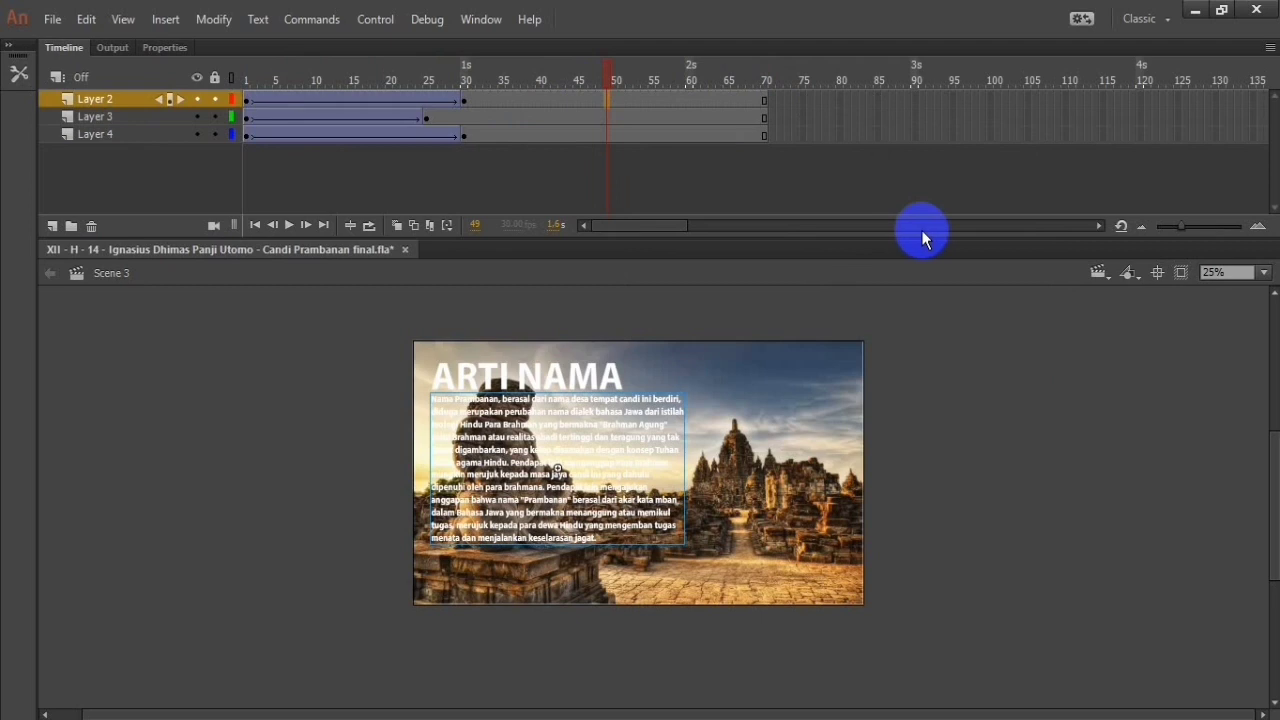
Step: Undo the classic tweens and frame extensions on all three layers, back to the keyframes at frames 25 and 30
key("ctrl+z")
key("ctrl+z")
key("ctrl+z")
key("ctrl+z")
key("ctrl+z")
key("ctrl+z")
key("ctrl+z")
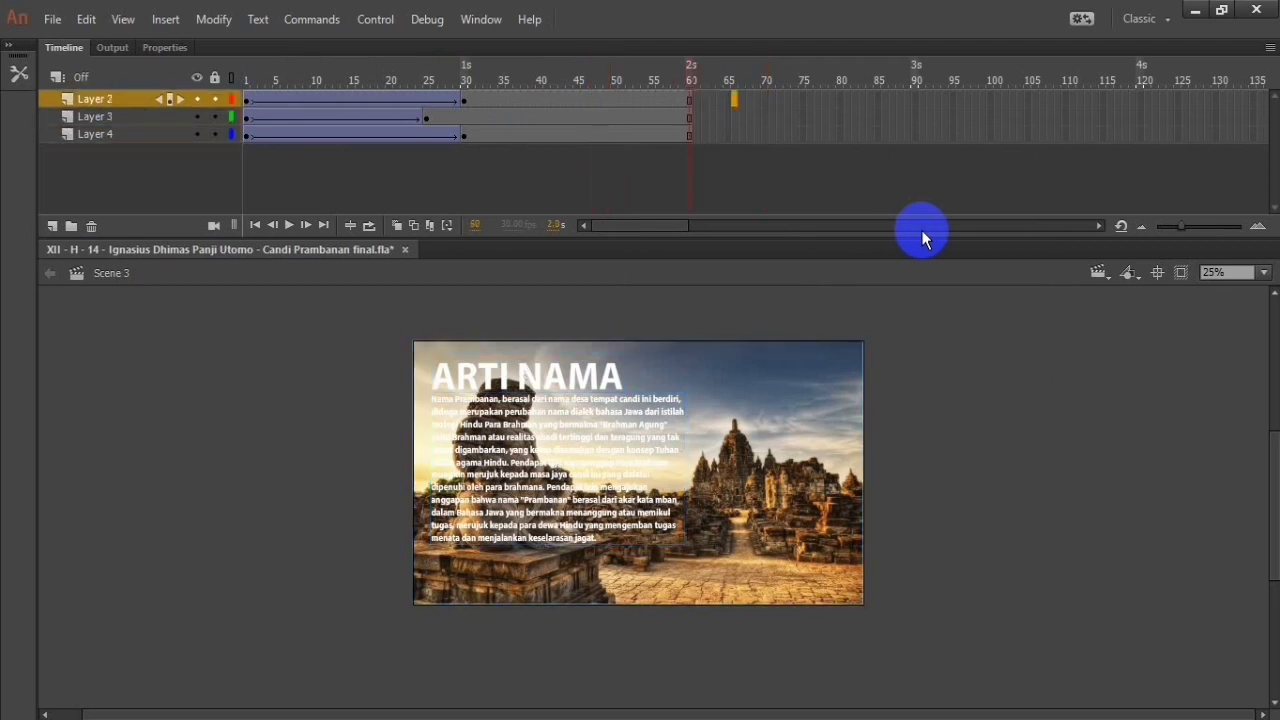
key("ctrl+z")
key("ctrl+z")
key("ctrl+z")
key("ctrl+z")
key("ctrl+z")
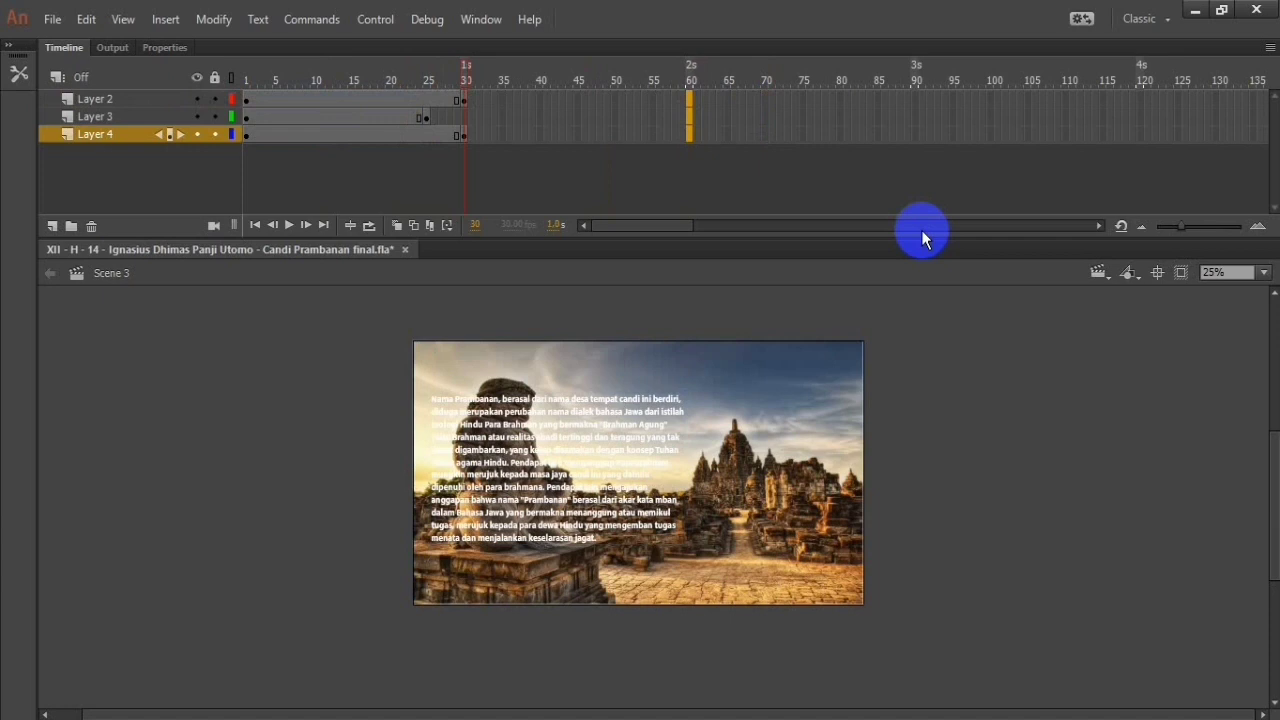
Step: Extend Layer 3 to frame 63, Layer 2 to frame 69 and Layer 4 to frame 71 with inserted frames
right_click(708, 116)
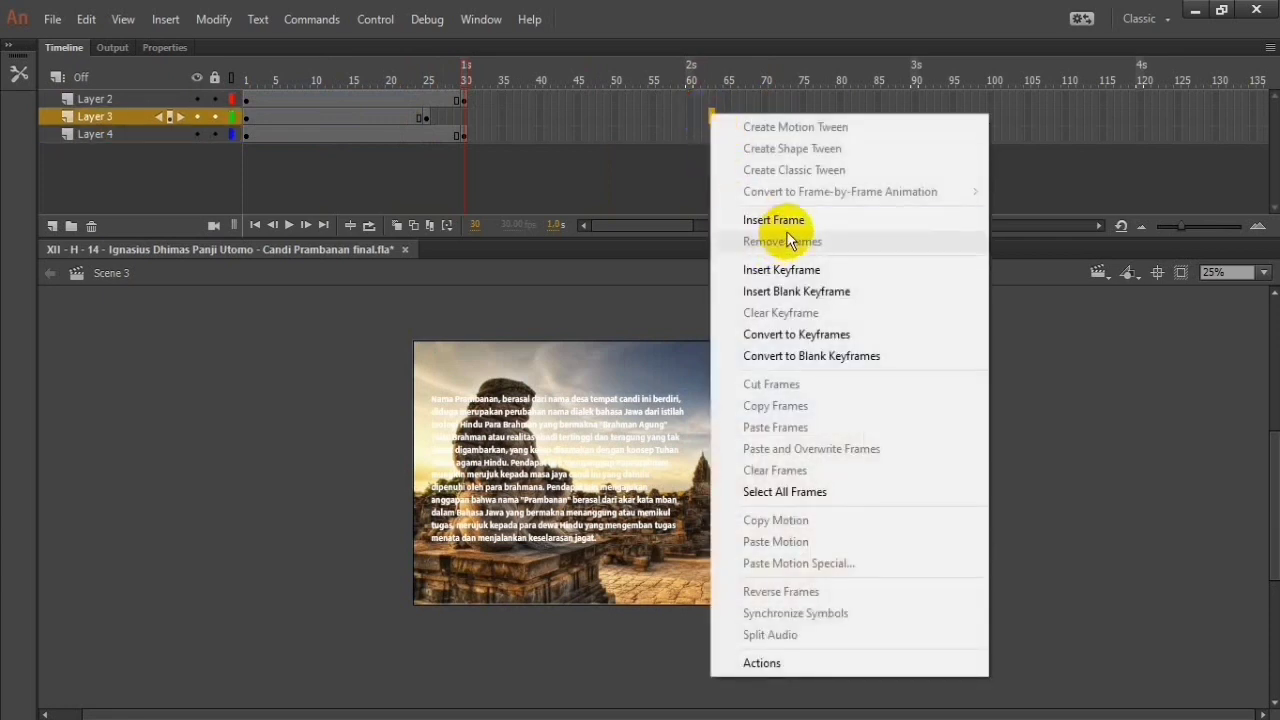
left_click(790, 222)
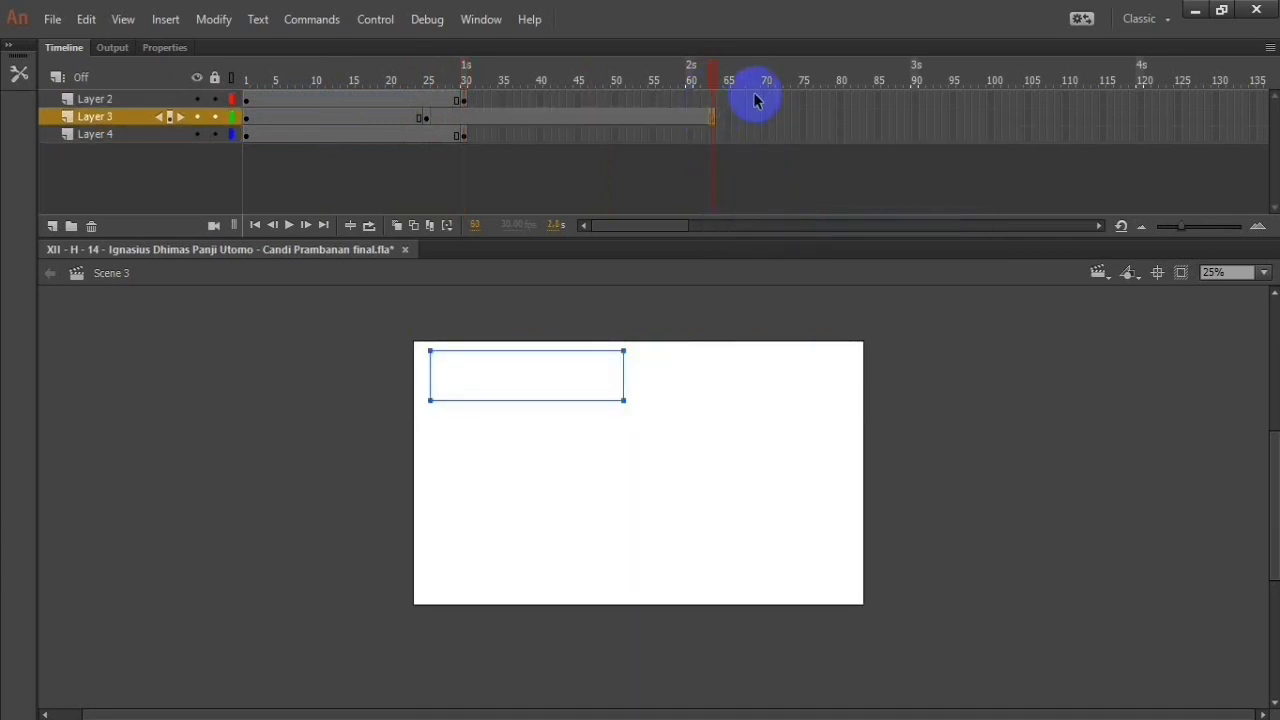
right_click(759, 100)
left_click(829, 203)
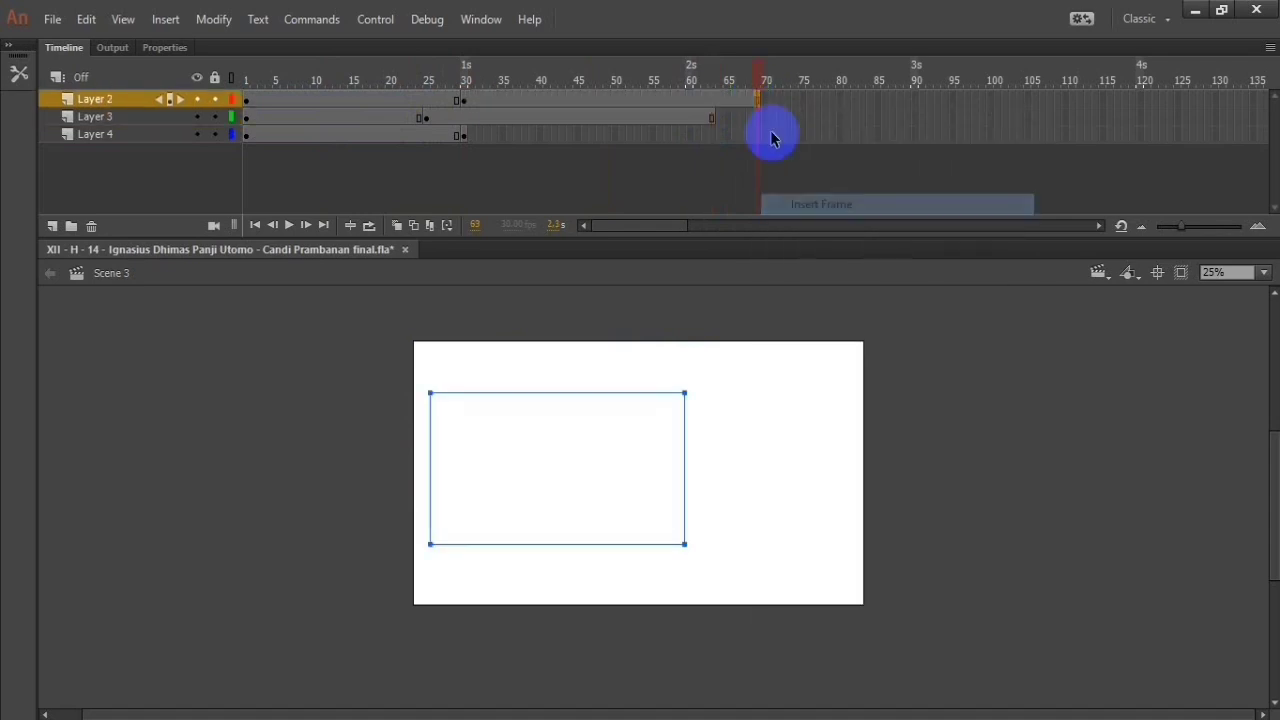
left_click(771, 136)
right_click(771, 140)
left_click(794, 246)
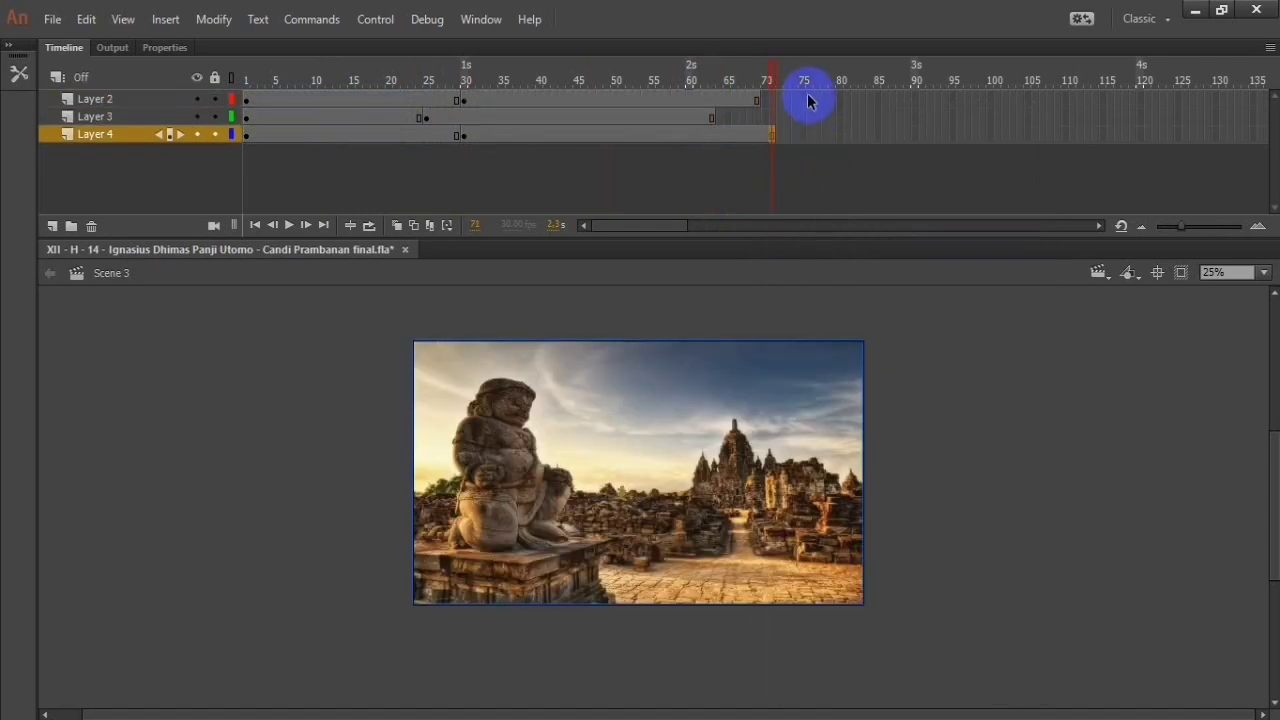
Step: Try a blank keyframe at frame 76 on Layer 2 and undo it
left_click(810, 99)
right_click(810, 104)
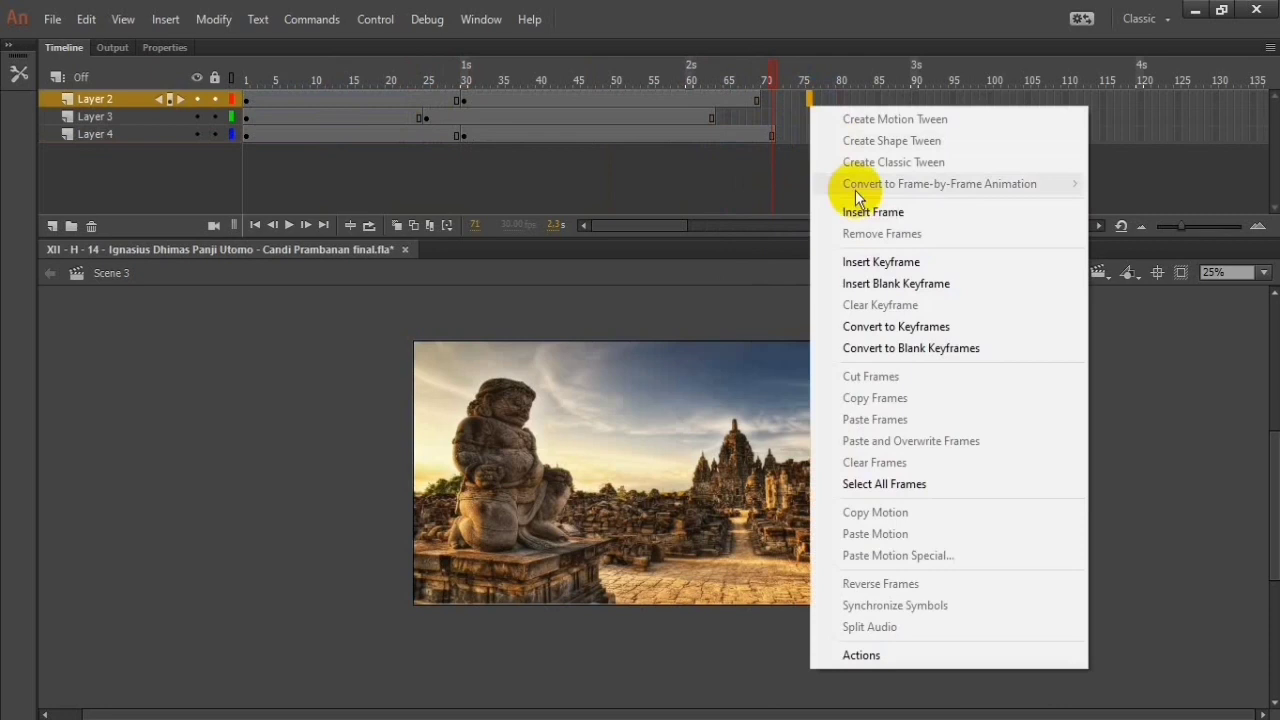
left_click(910, 283)
key("ctrl+z")
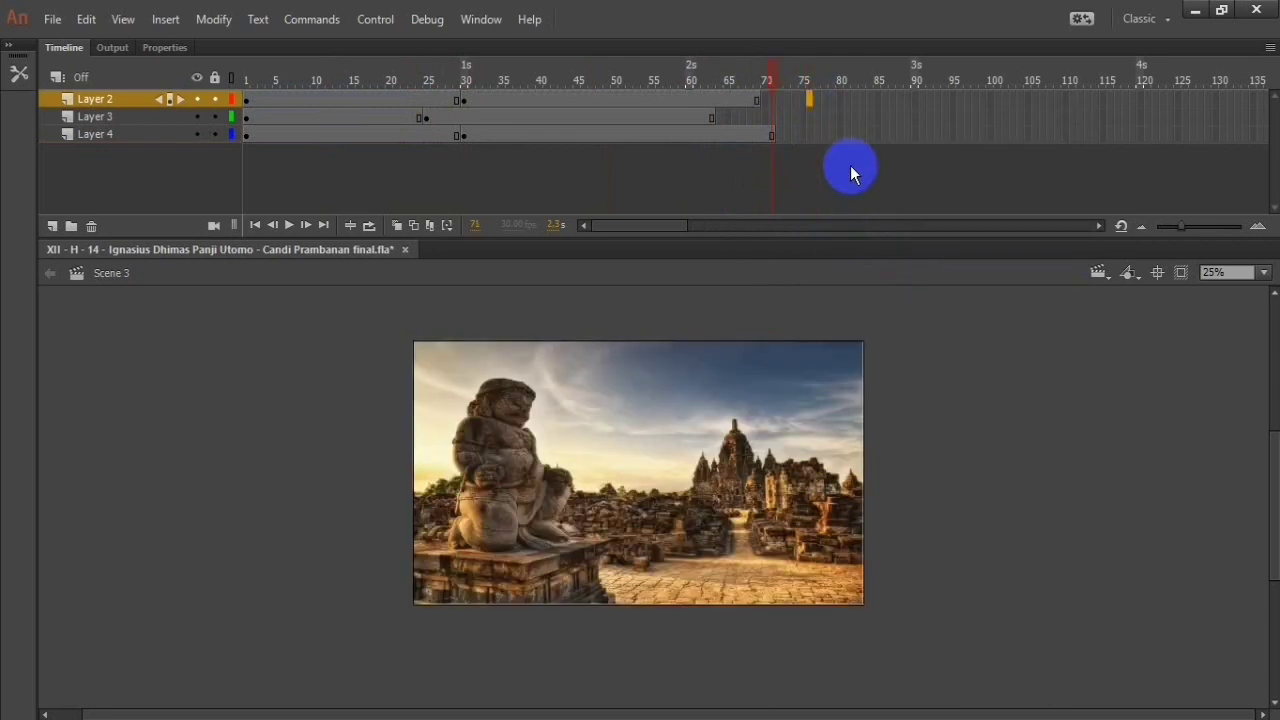
right_click(767, 101)
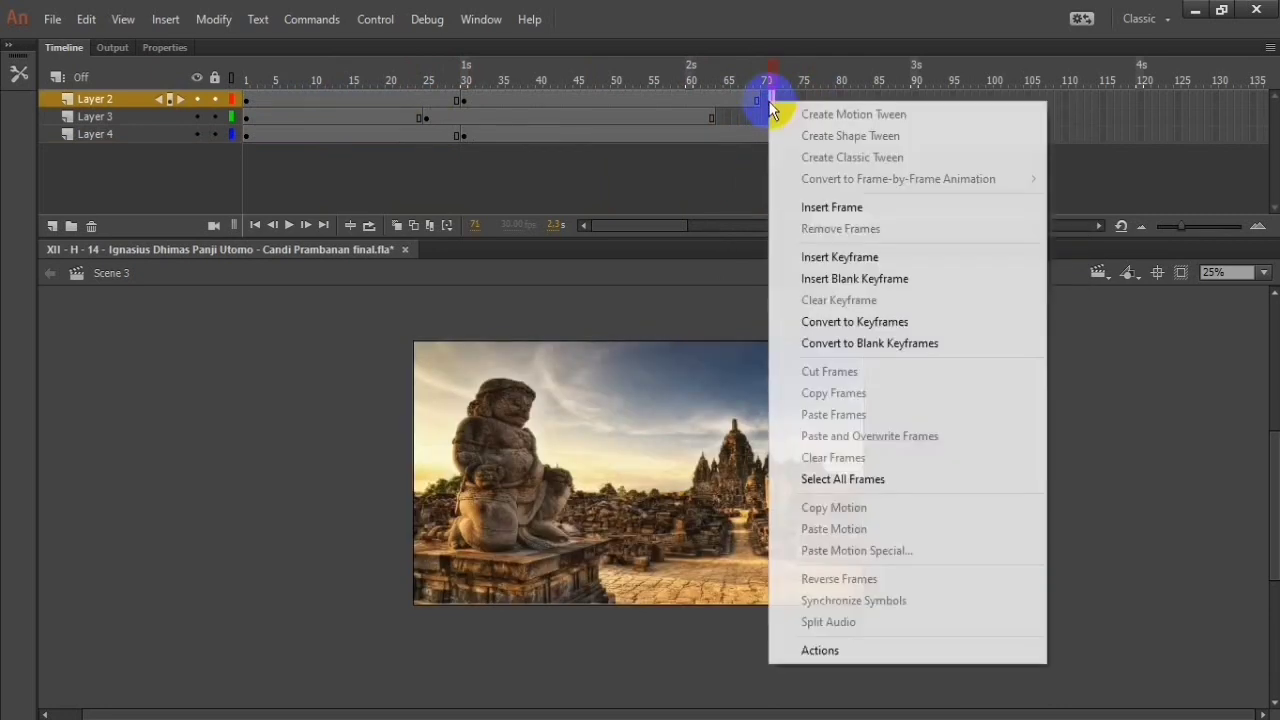
left_click(760, 104)
left_click(763, 101)
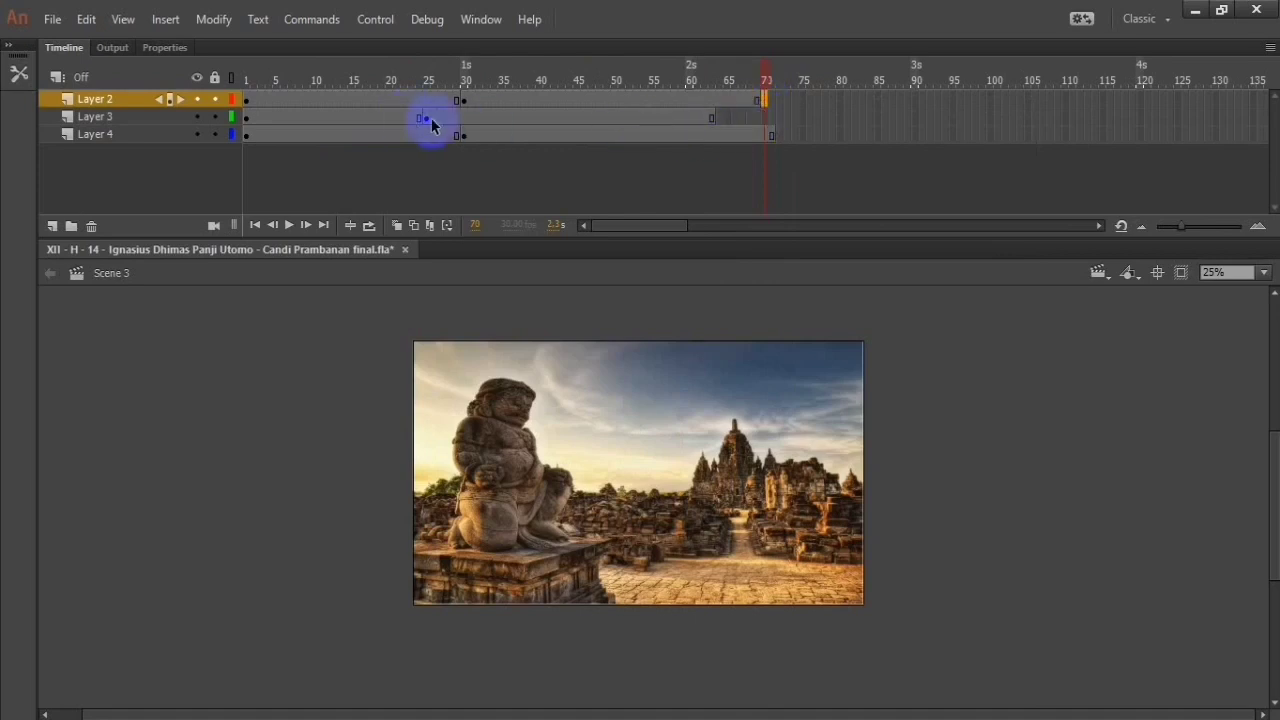
Step: Create classic tweens between the first two keyframes on Layer 3, Layer 2 and Layer 4 of Scene 3
left_click(351, 118)
right_click(388, 117)
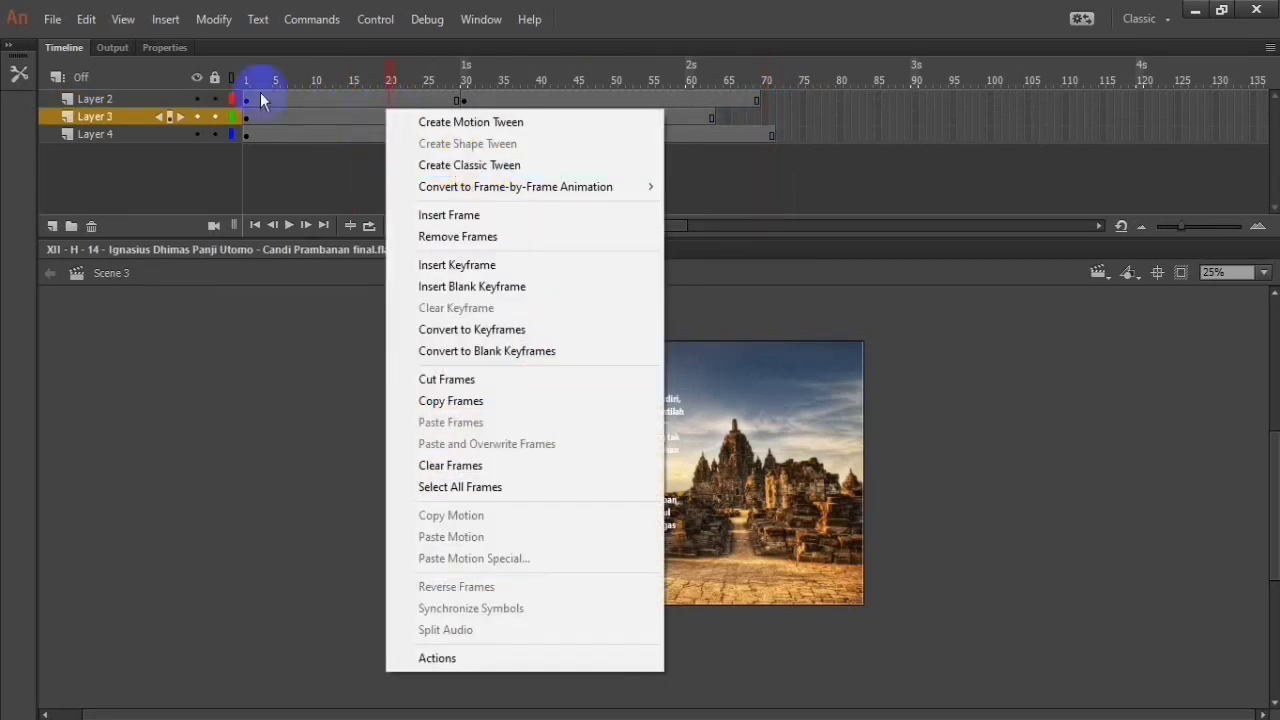
left_click(304, 114)
right_click(304, 114)
left_click(453, 180)
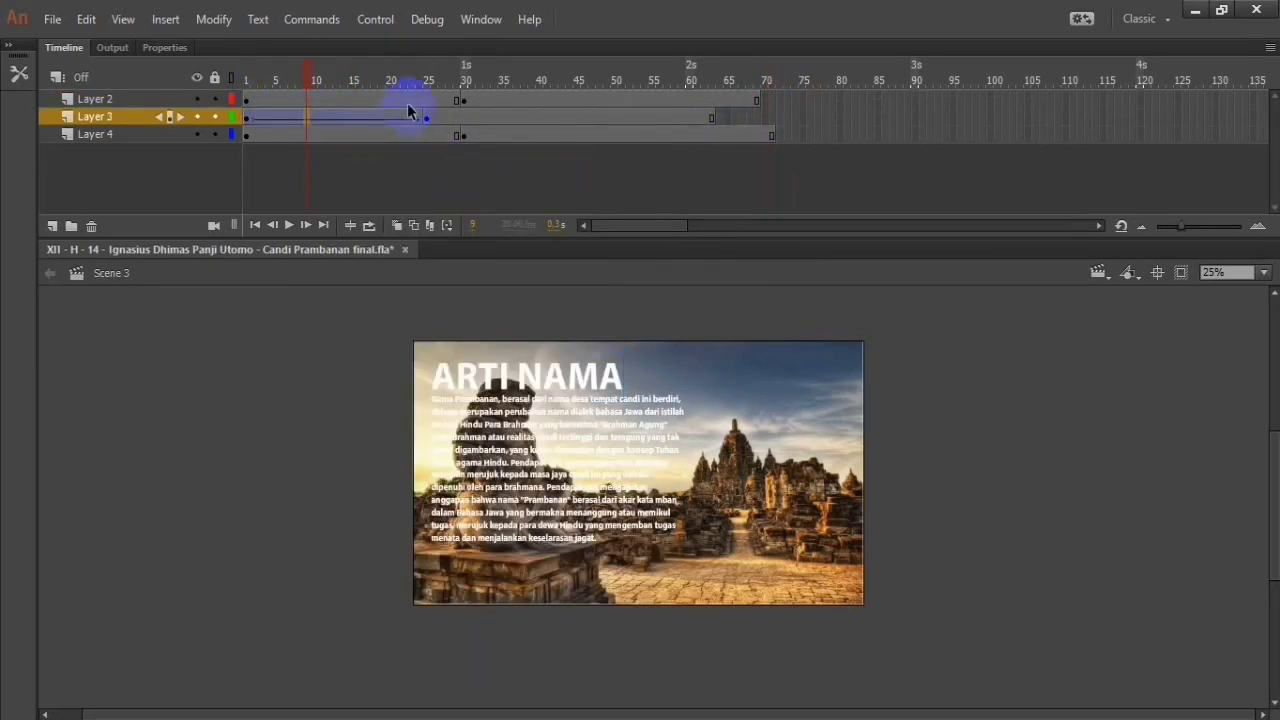
right_click(407, 103)
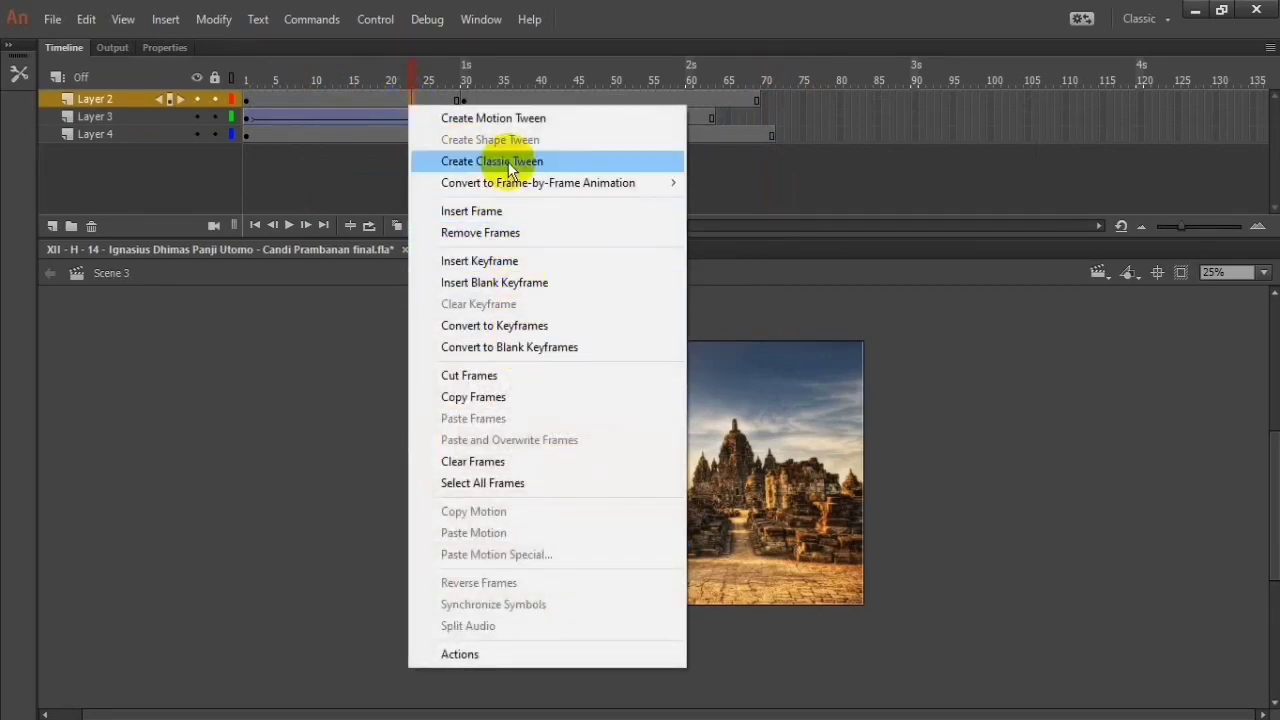
left_click(457, 161)
right_click(390, 135)
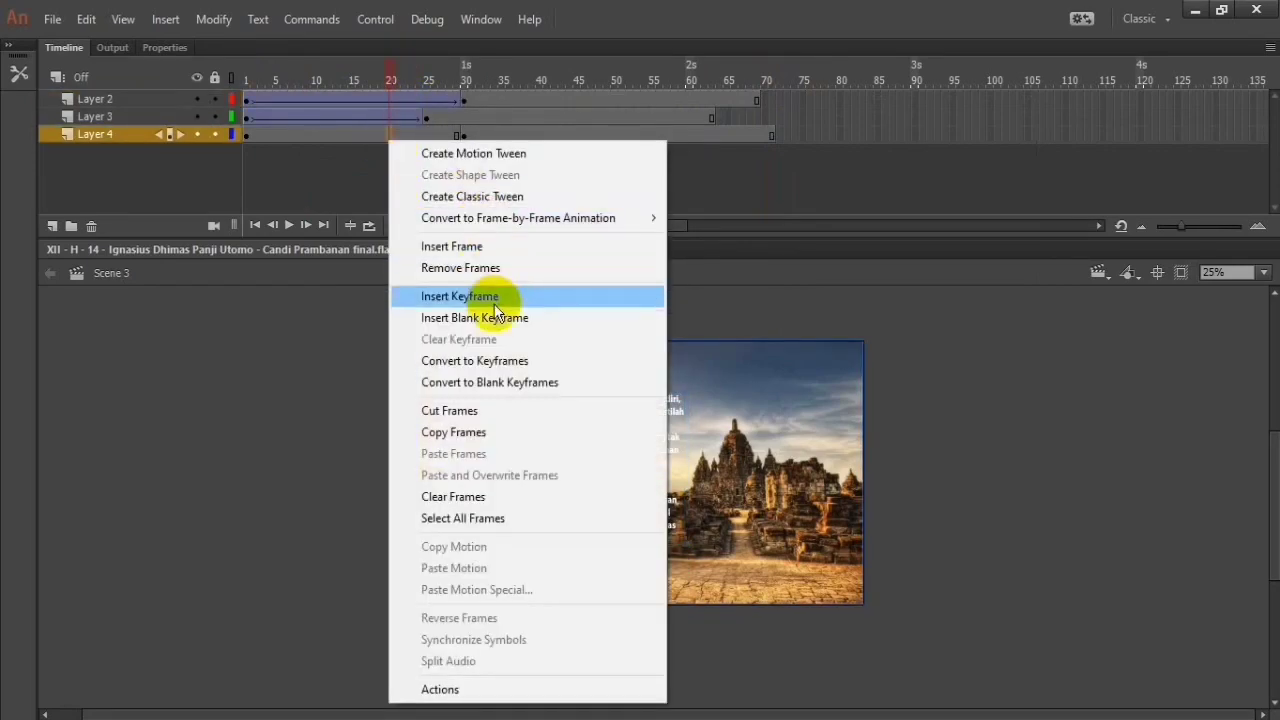
left_click(511, 197)
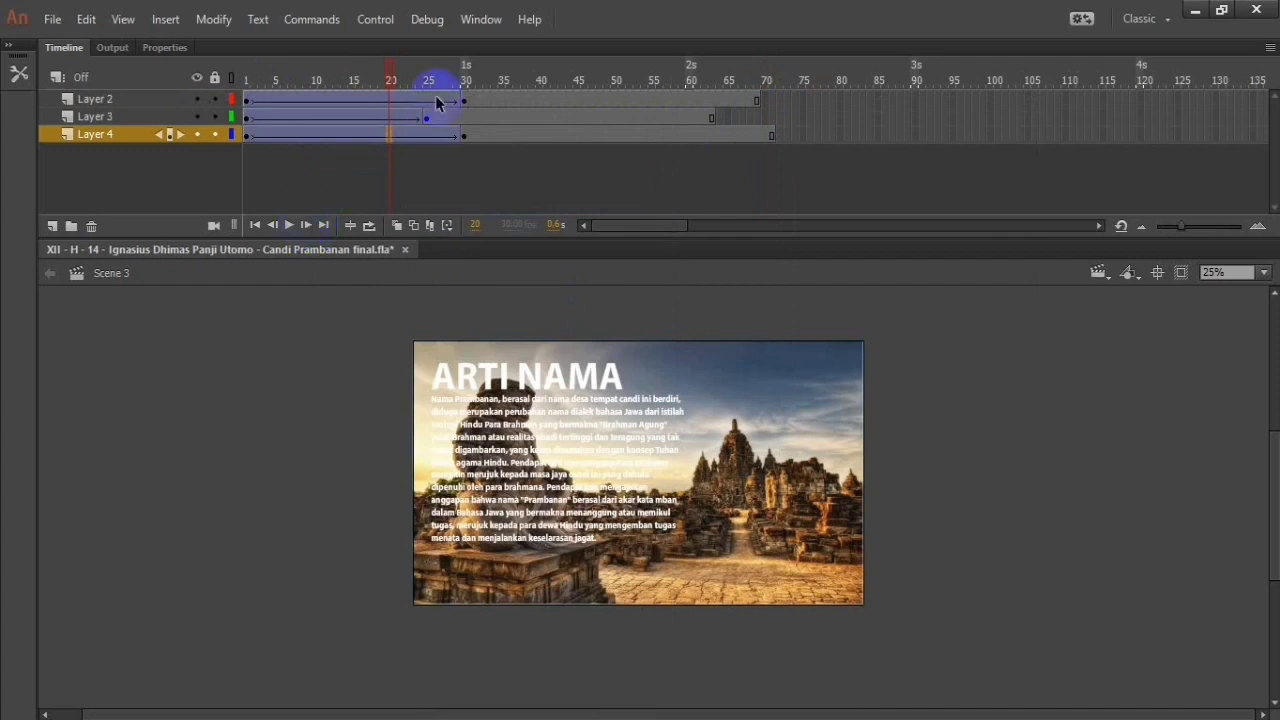
Step: Examine the timelines of Scene 2, Scene 1 and Scene 4 for reference and return to Scene 3
left_click(1100, 272)
left_click(1130, 314)
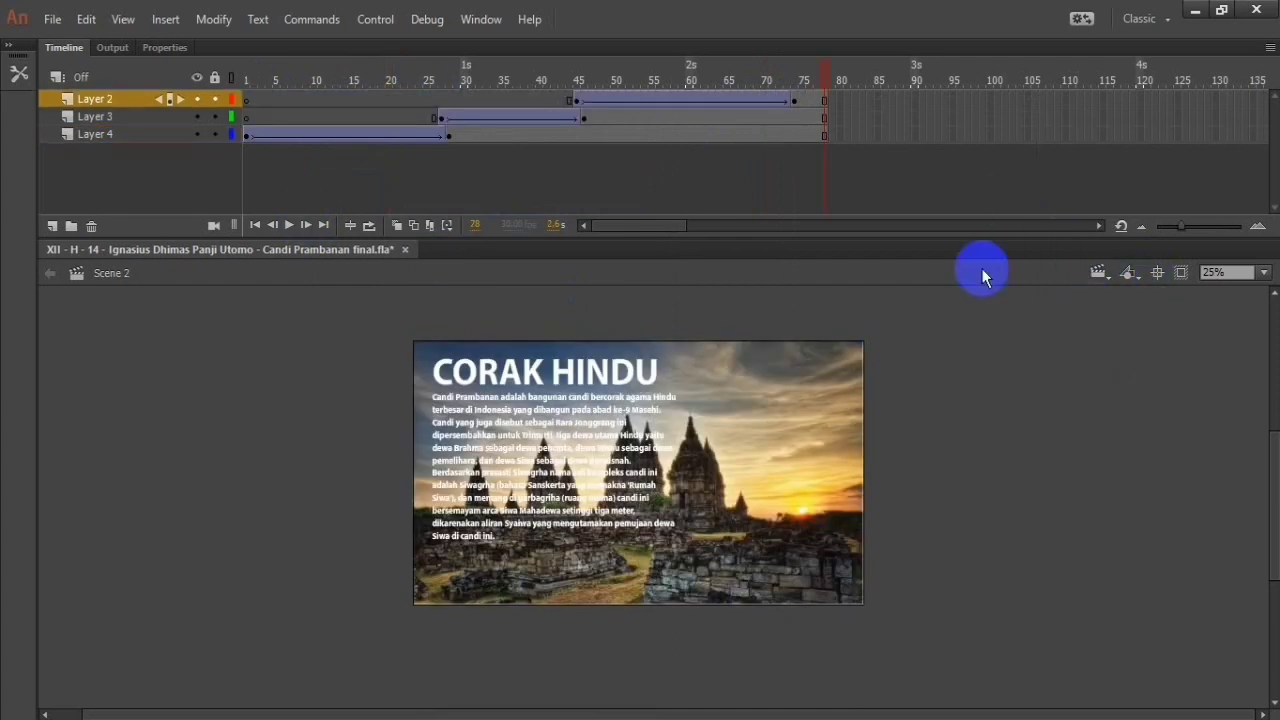
left_click(823, 112)
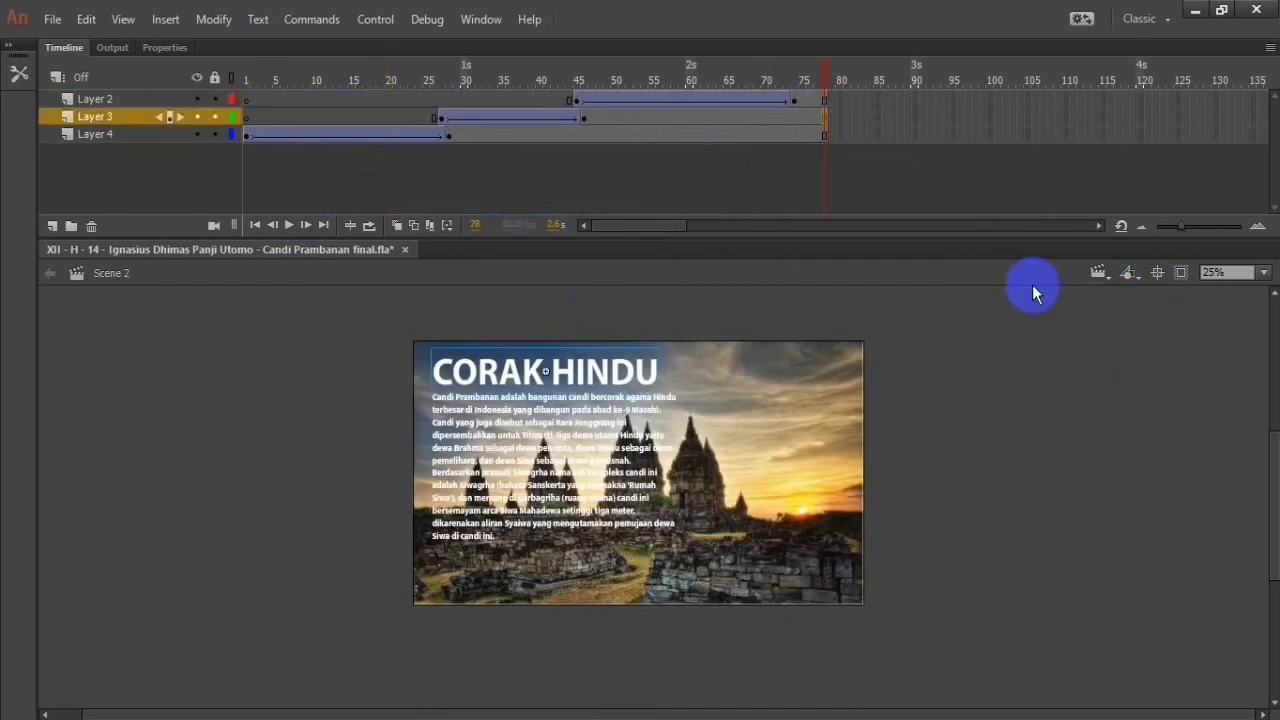
left_click(1100, 272)
left_click(1115, 290)
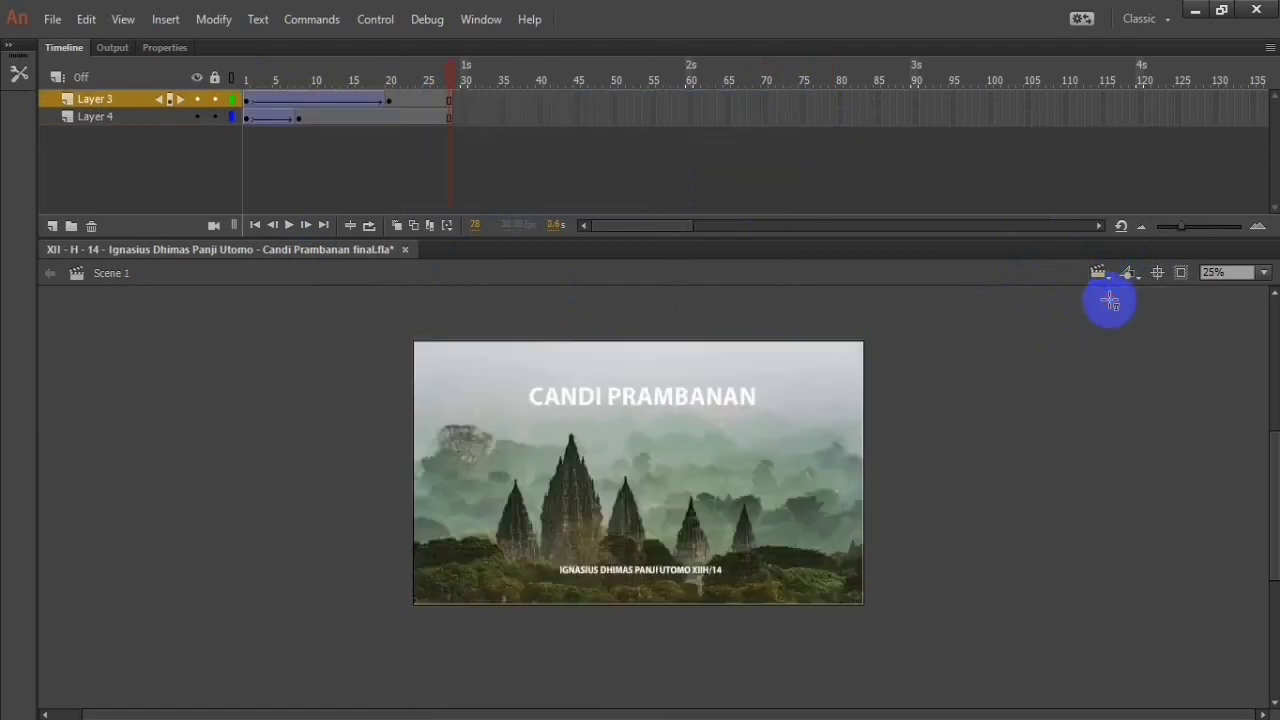
left_click(1103, 277)
left_click(1130, 360)
left_click(1101, 276)
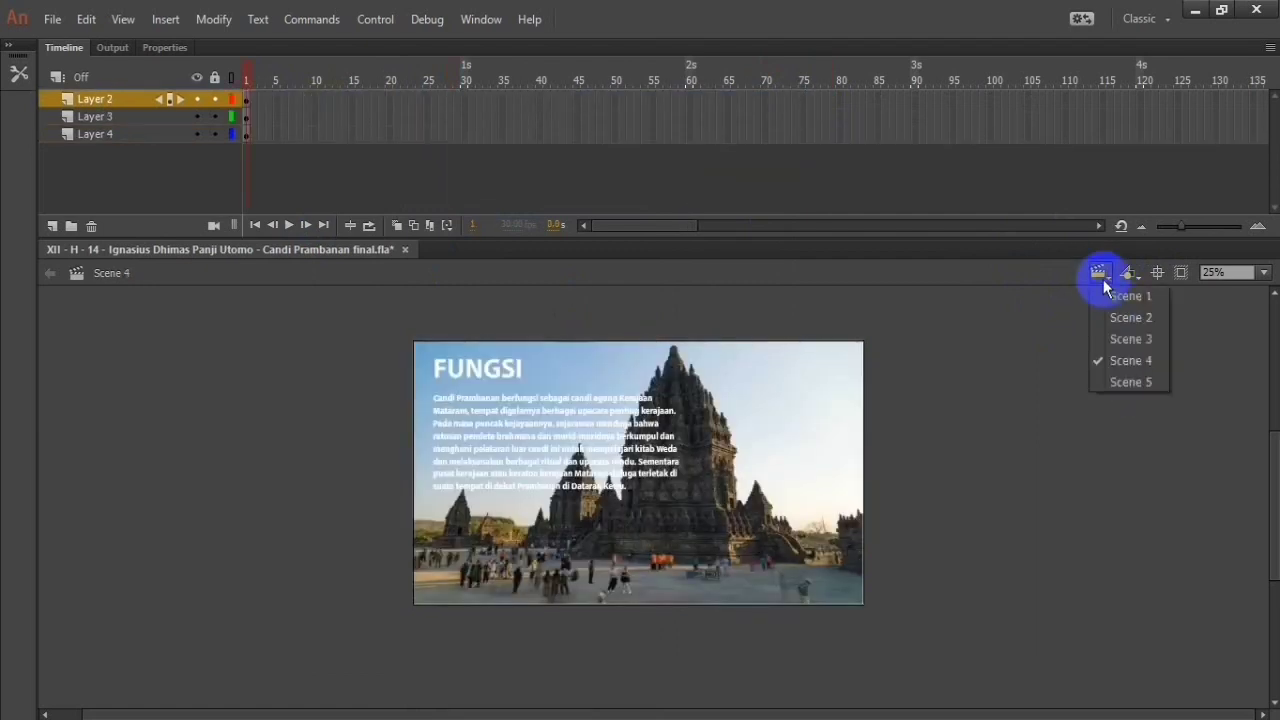
left_click(1122, 338)
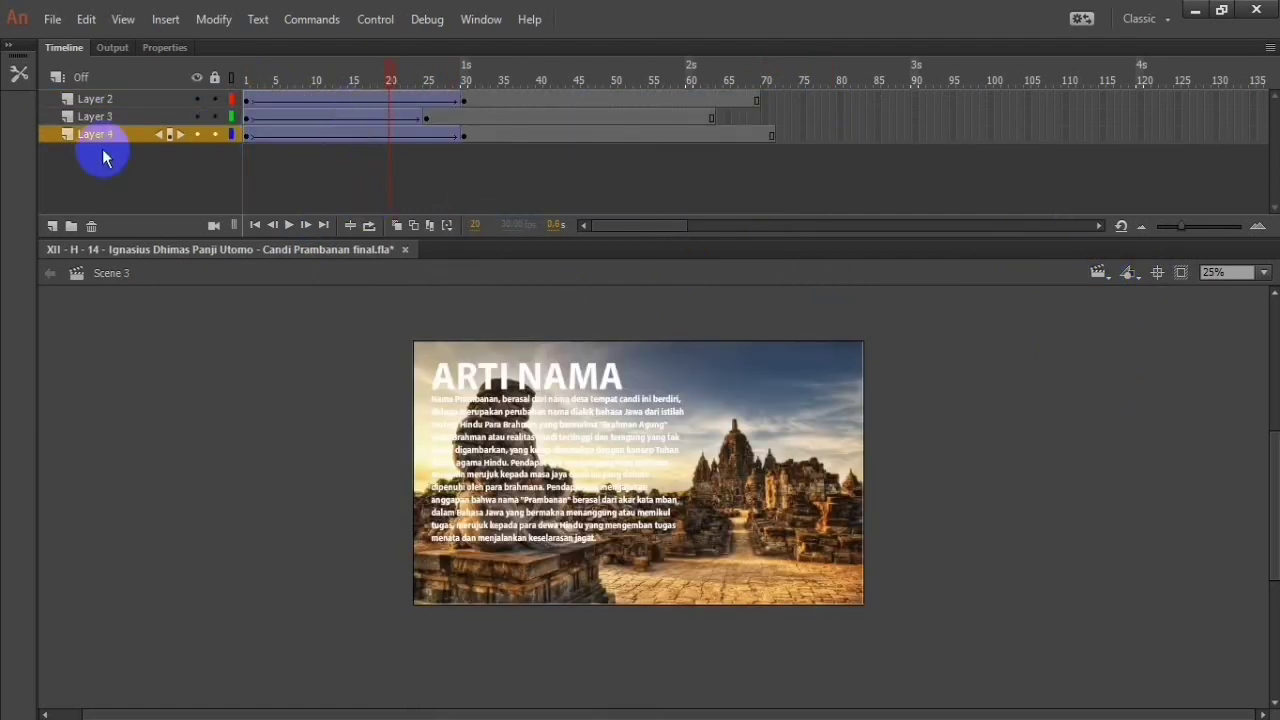
Step: Try starting Layer 2's tween at frame 13 and extending Layer 4 to frame 77, and undo both changes
left_click_drag(246, 100, 499, 93)
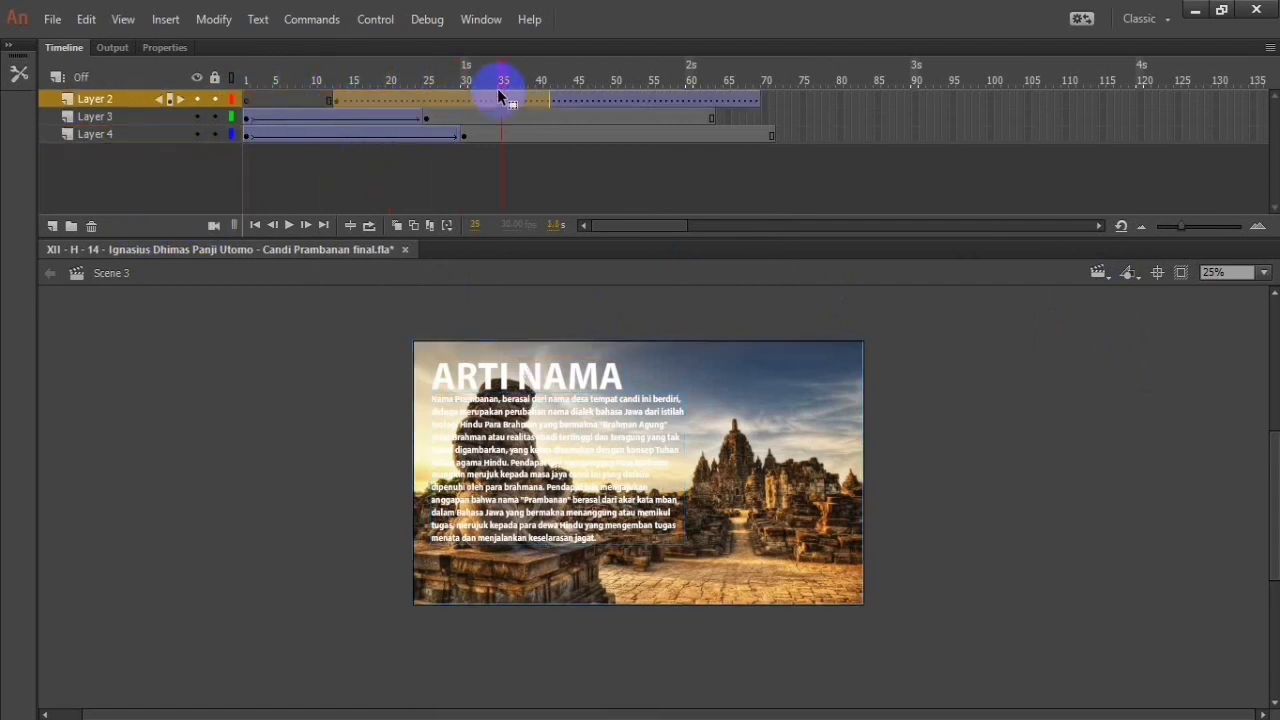
left_click(815, 99)
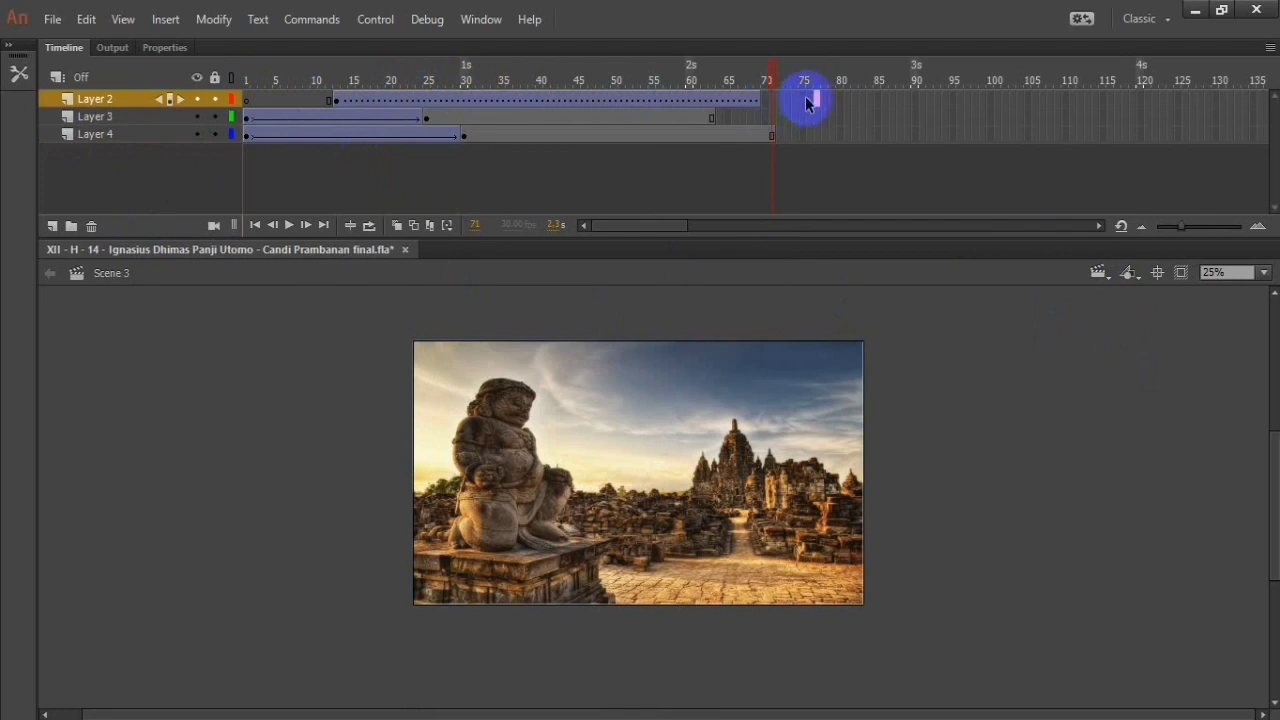
left_click(818, 133)
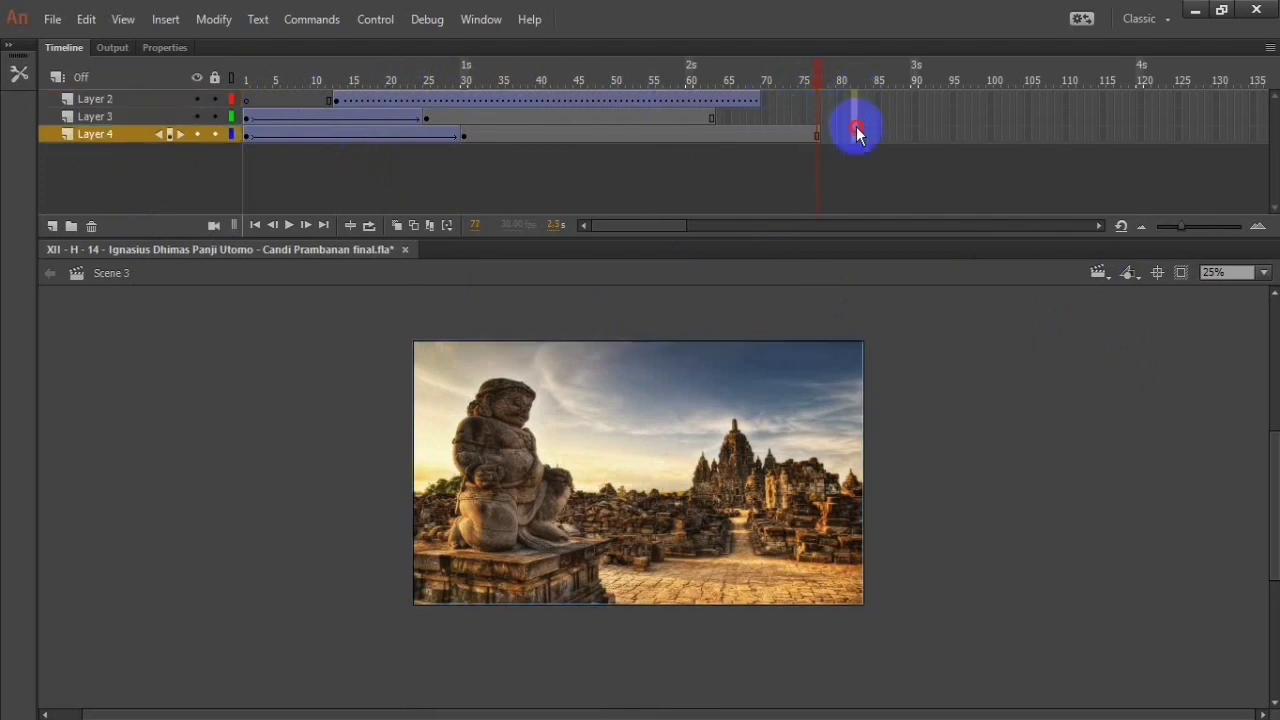
right_click(854, 133)
left_click(849, 99)
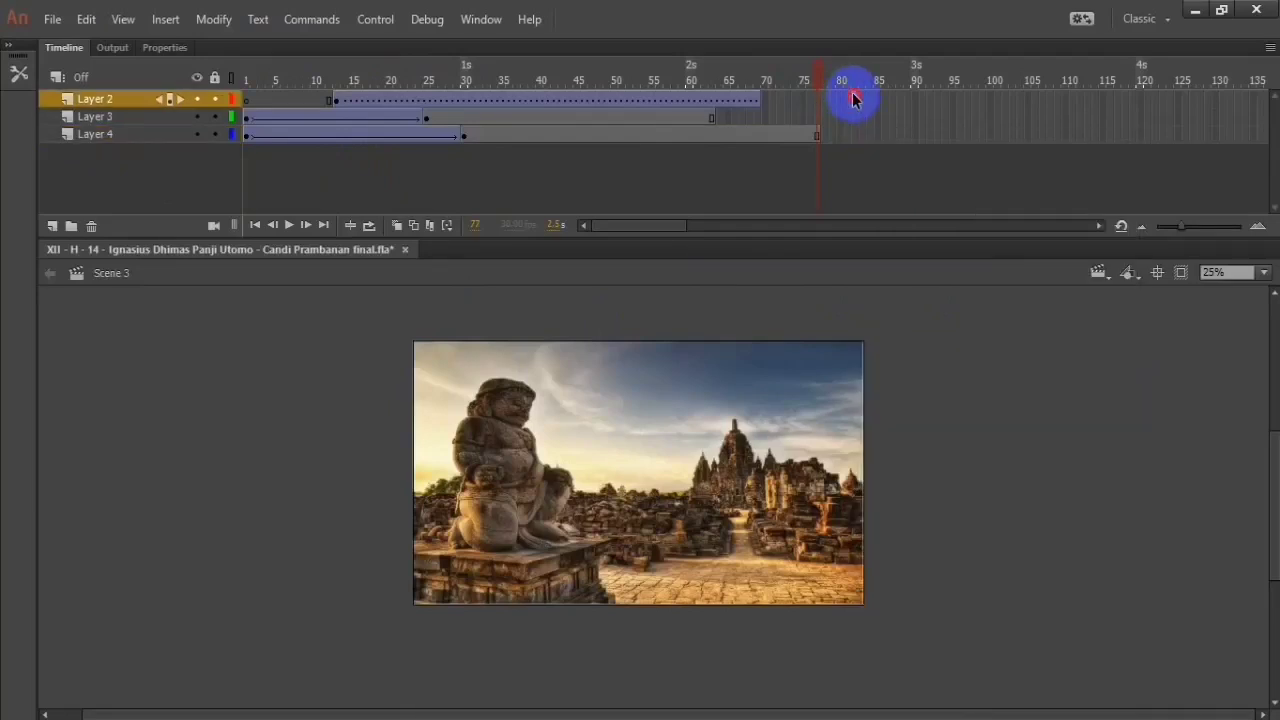
right_click(855, 135)
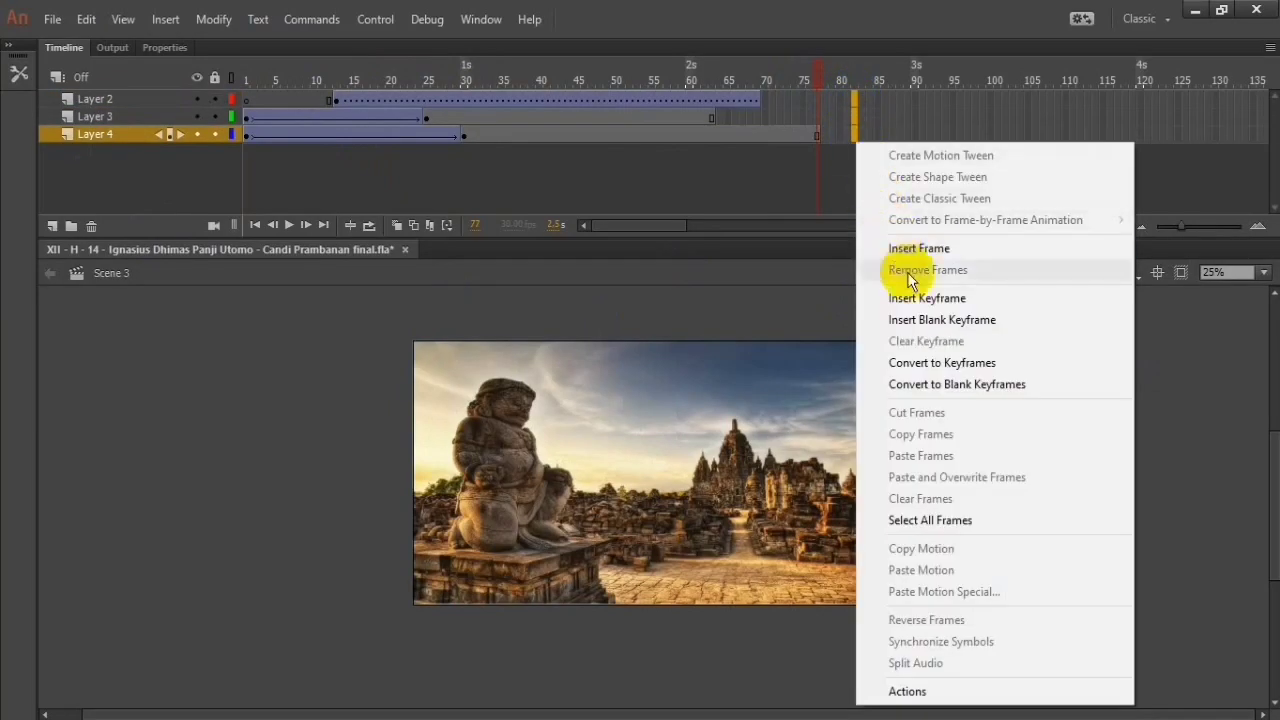
left_click(909, 244)
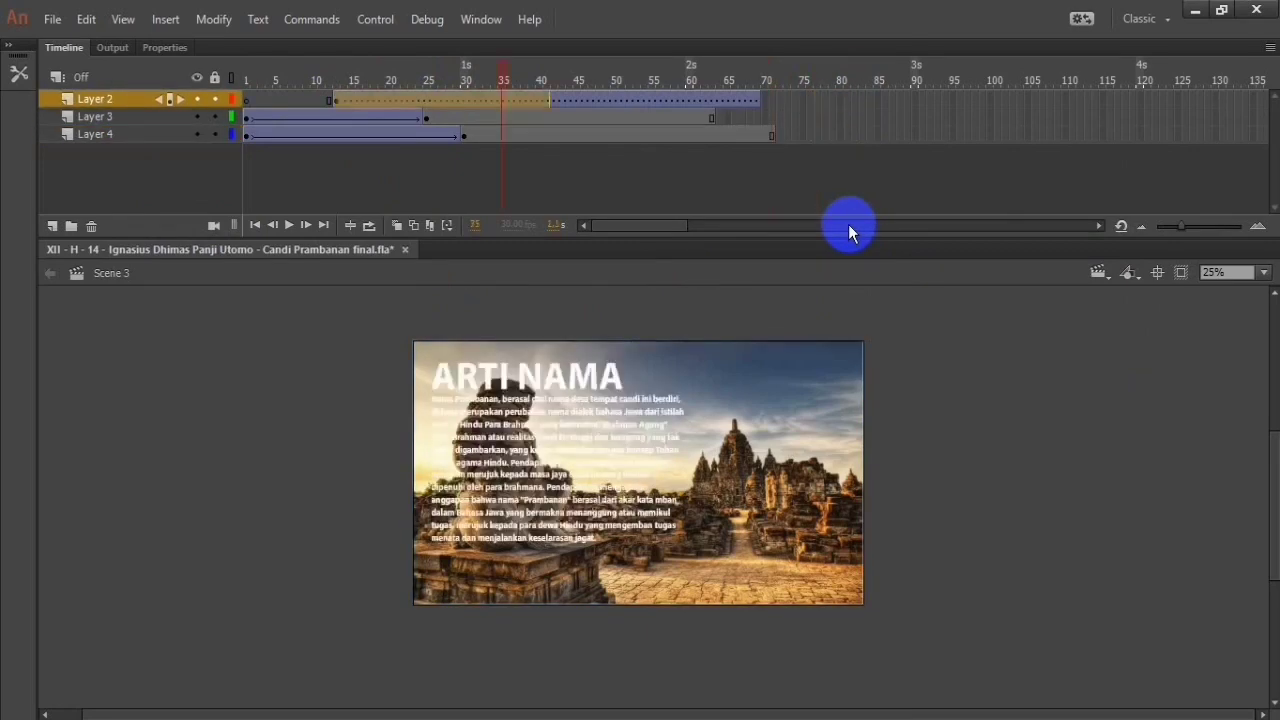
key("ctrl+y")
key("ctrl+y")
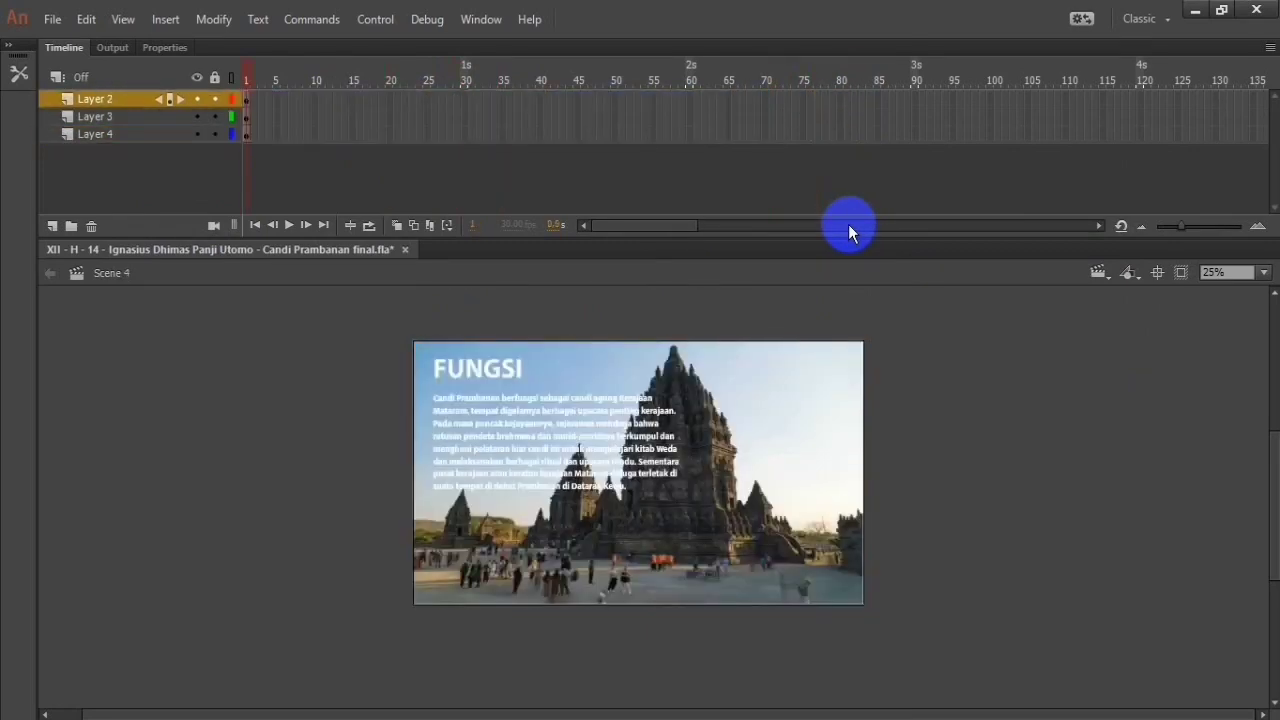
Step: Check how the layers are staggered and where they end in Scene 2, and return to Scene 3
left_click(1101, 273)
left_click(1128, 316)
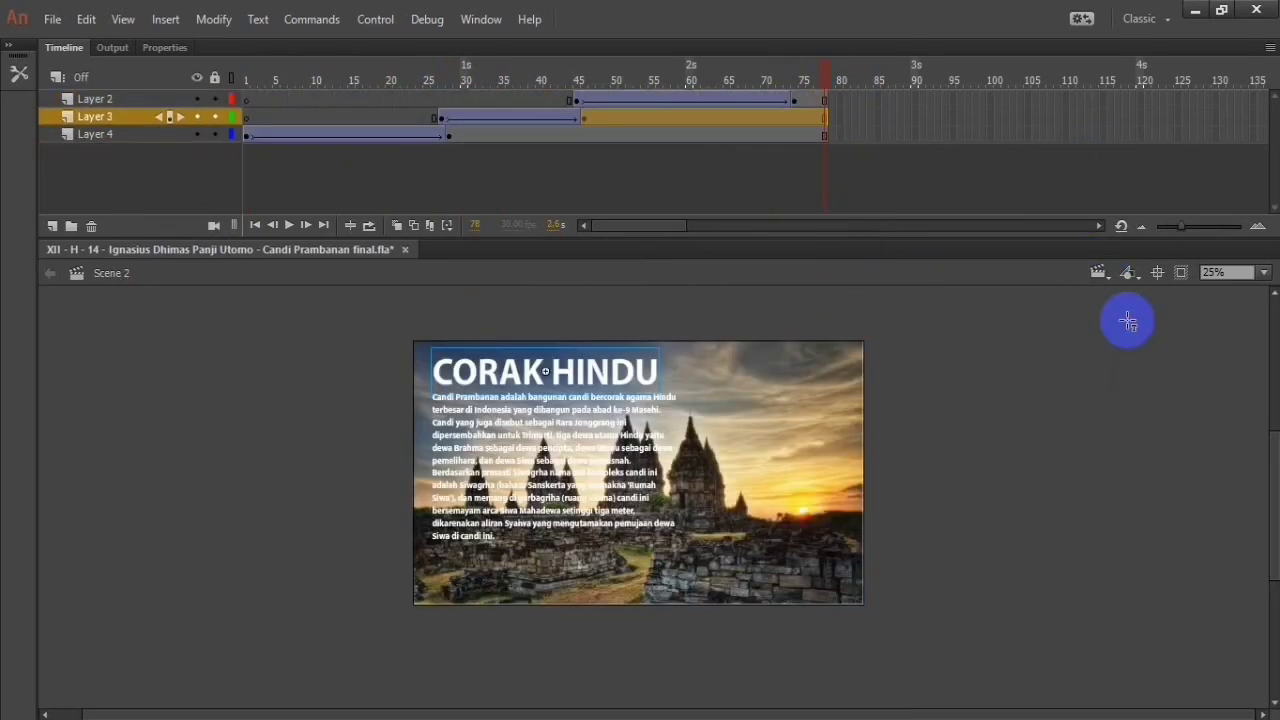
left_click(838, 117)
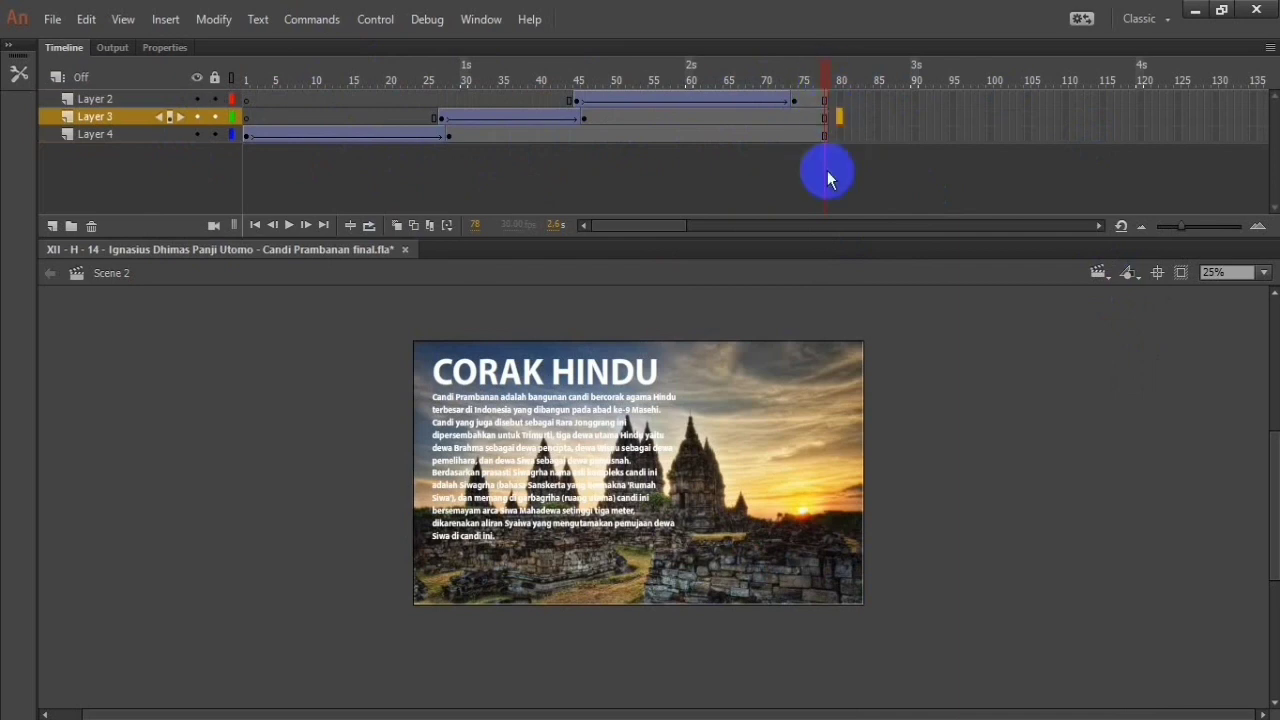
left_click(1099, 272)
left_click(1130, 339)
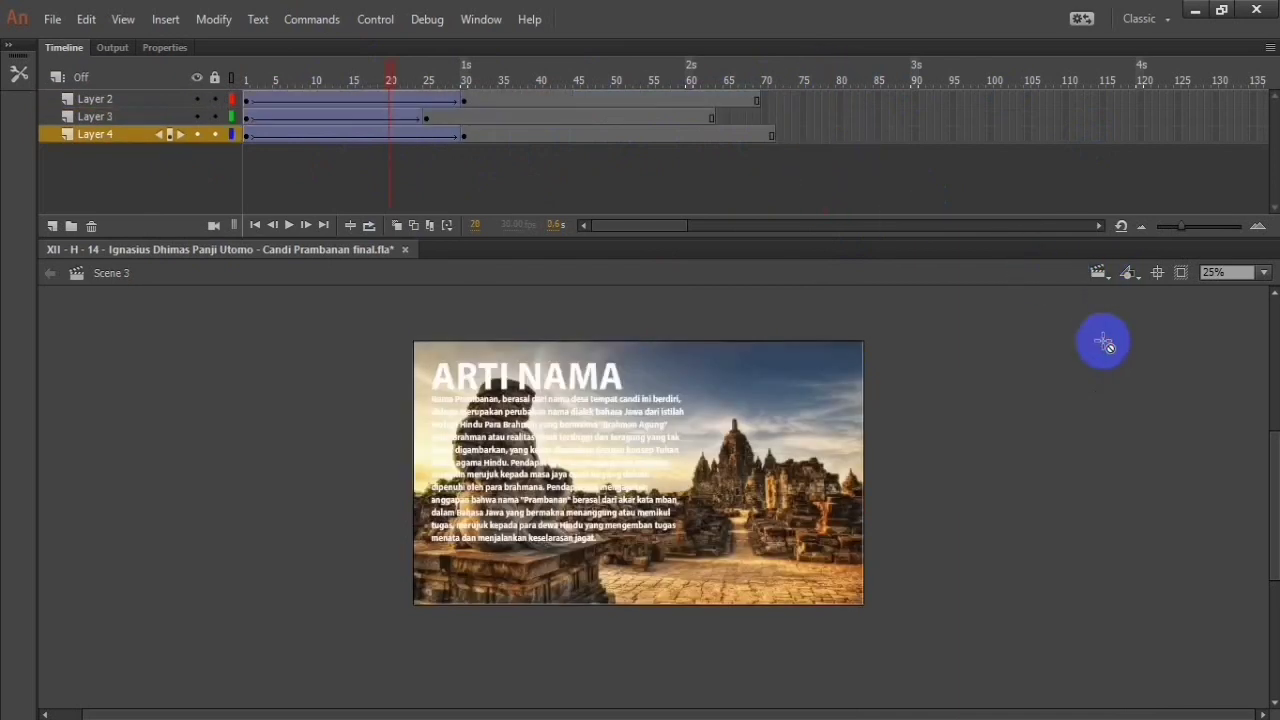
Step: Extend Layer 2, Layer 3 and Layer 4 of Scene 3 to frame 75 with inserted frames
left_click(470, 102)
left_click(816, 103)
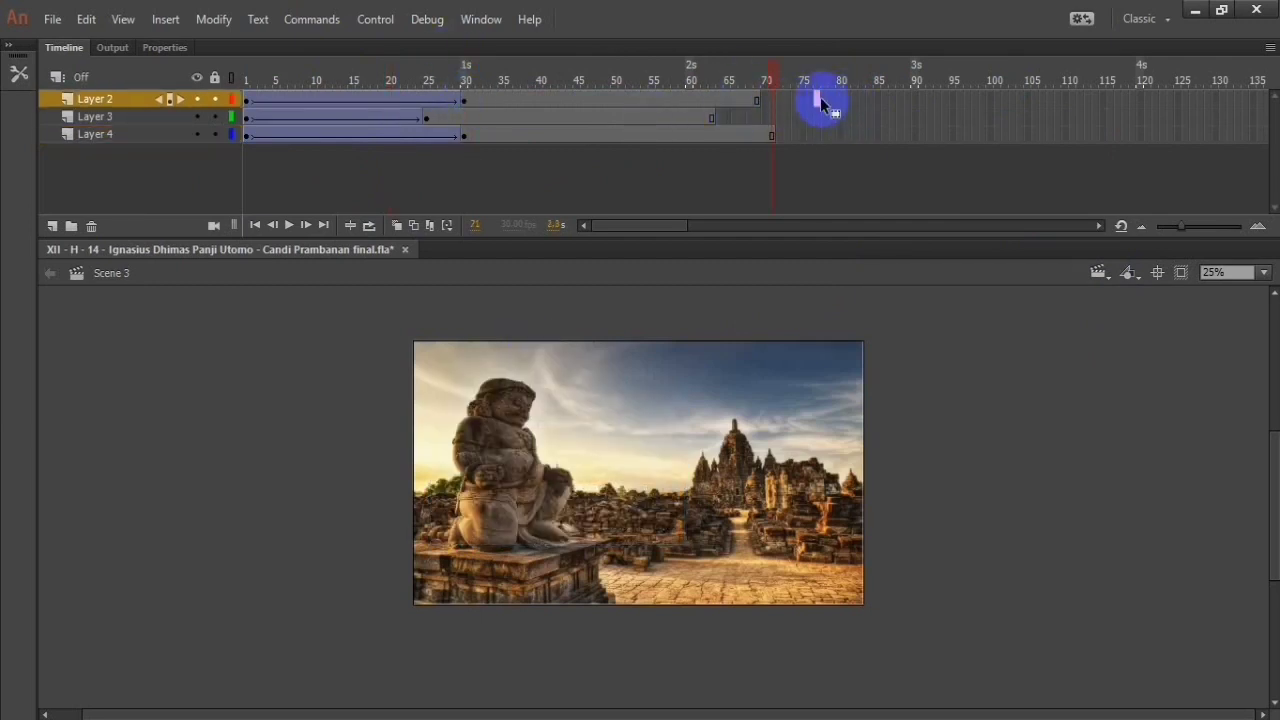
left_click(810, 134)
right_click(806, 137)
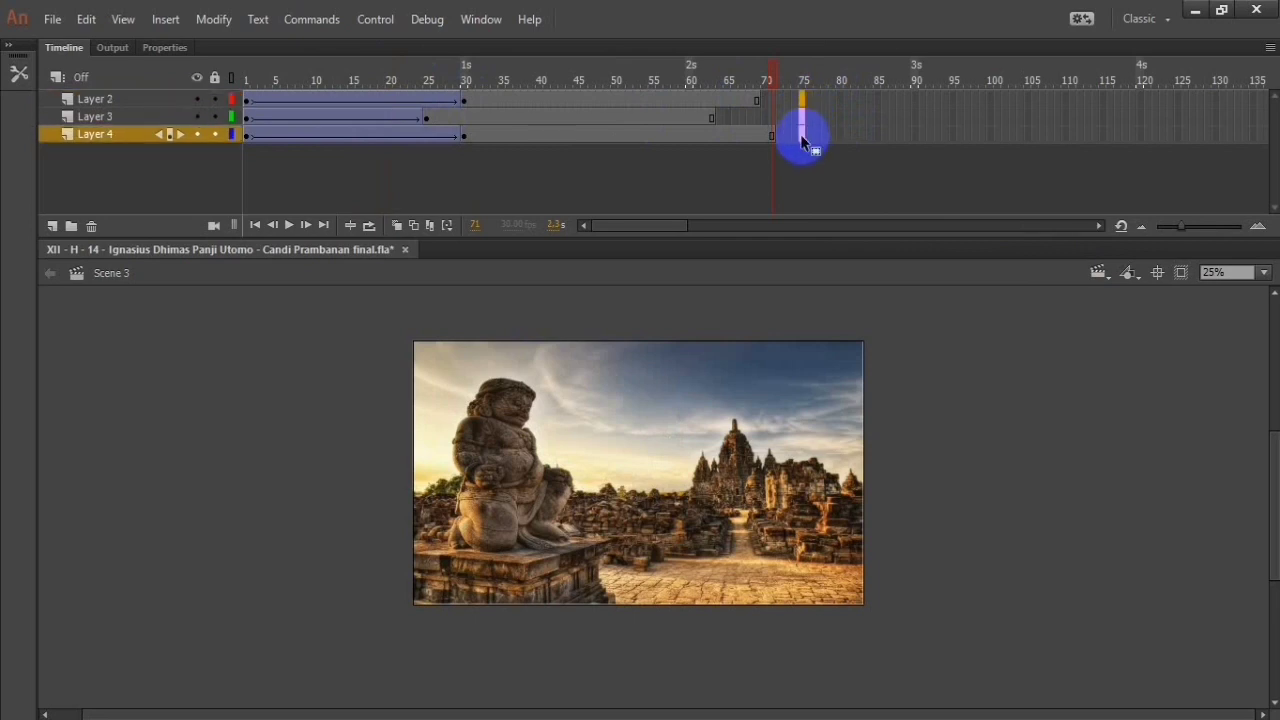
left_click(847, 242)
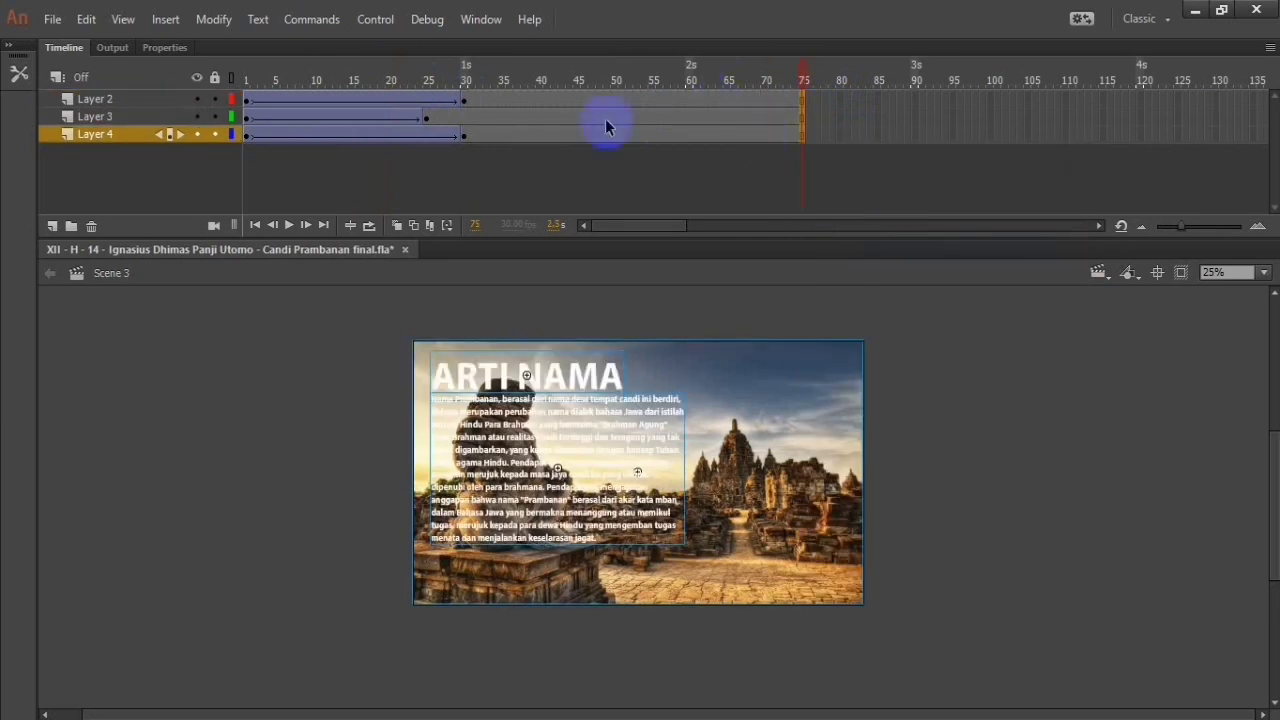
Step: Try moving Layer 2's tween to start at frame 25 and undo the move
left_click_drag(243, 103, 606, 105)
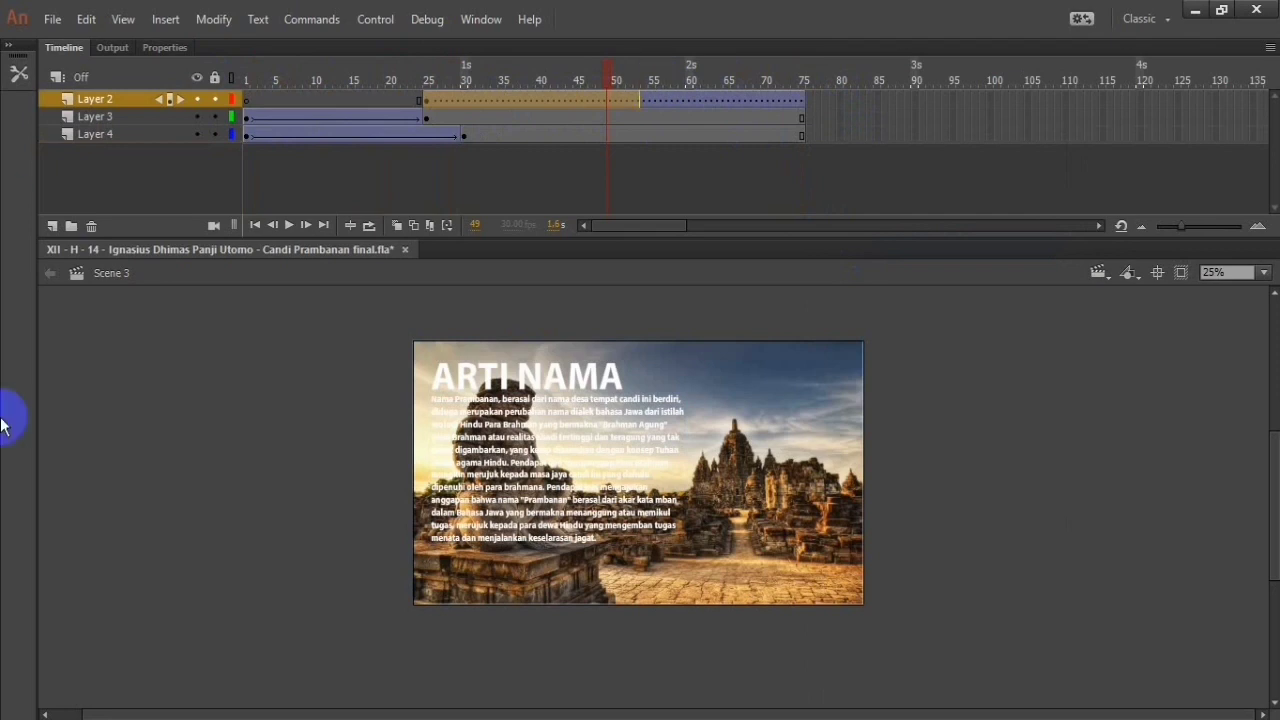
left_click(513, 385)
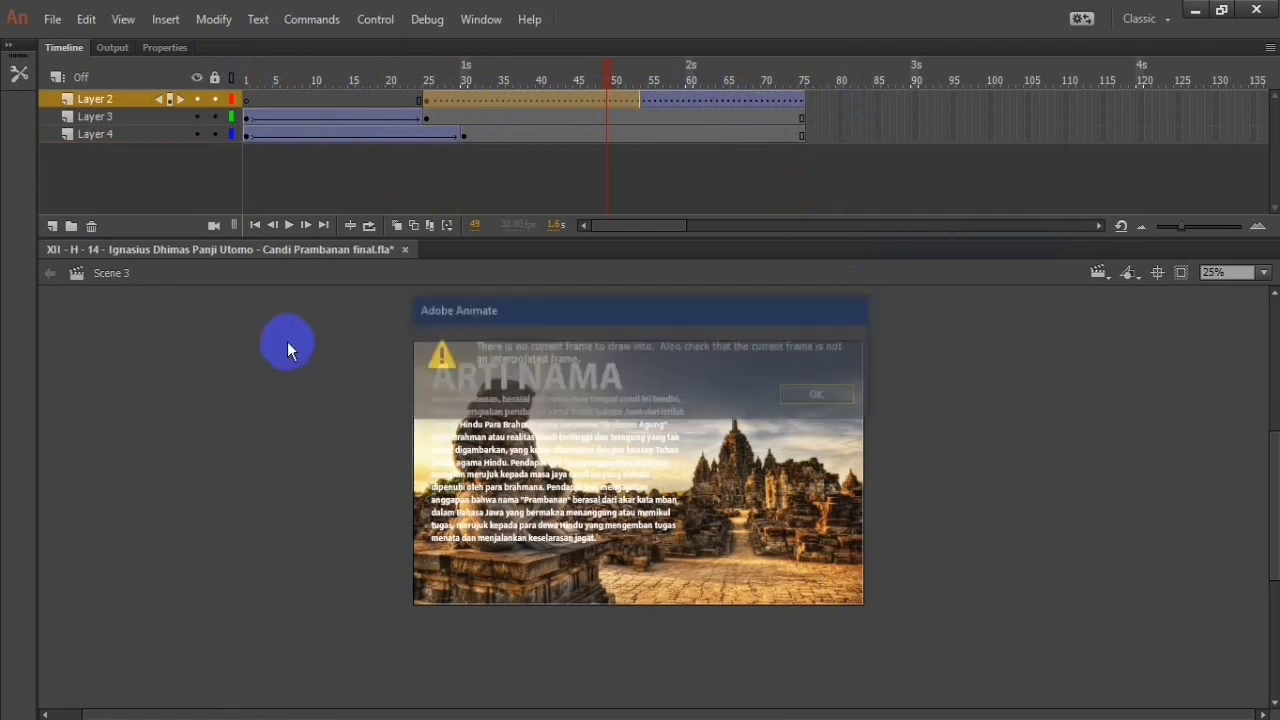
left_click(818, 396)
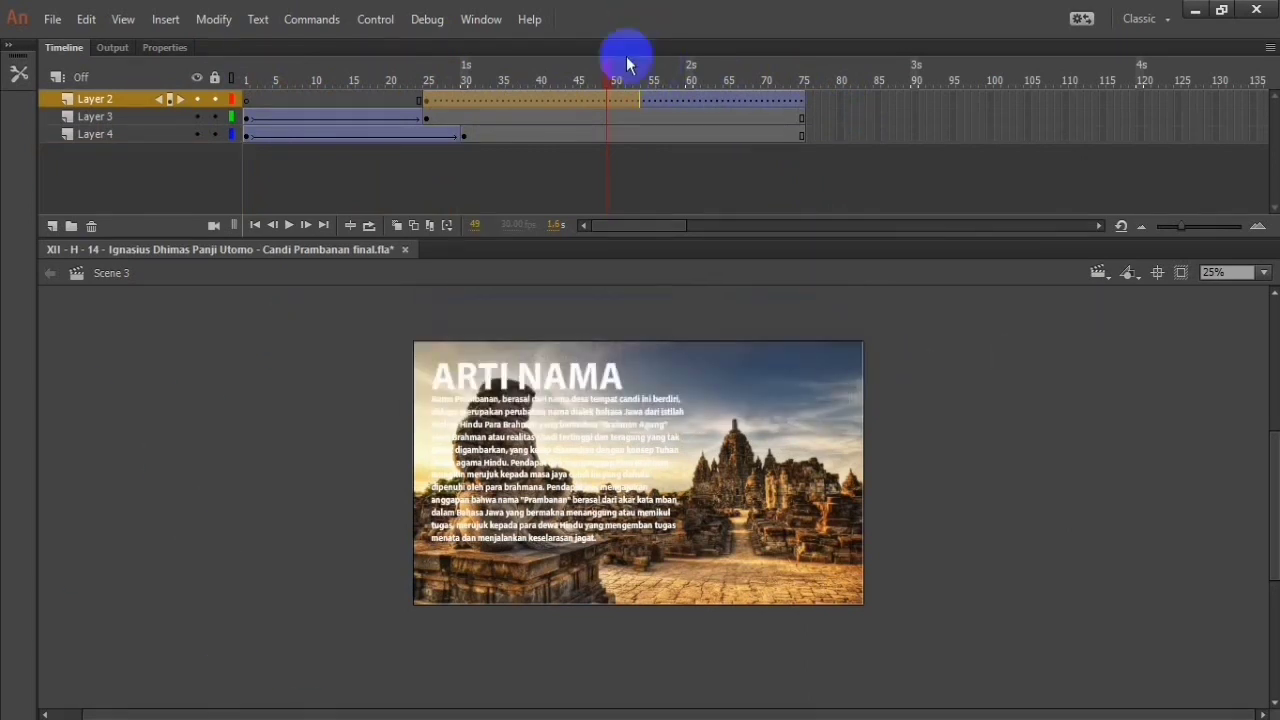
left_click(617, 103)
left_click_drag(626, 104, 444, 101)
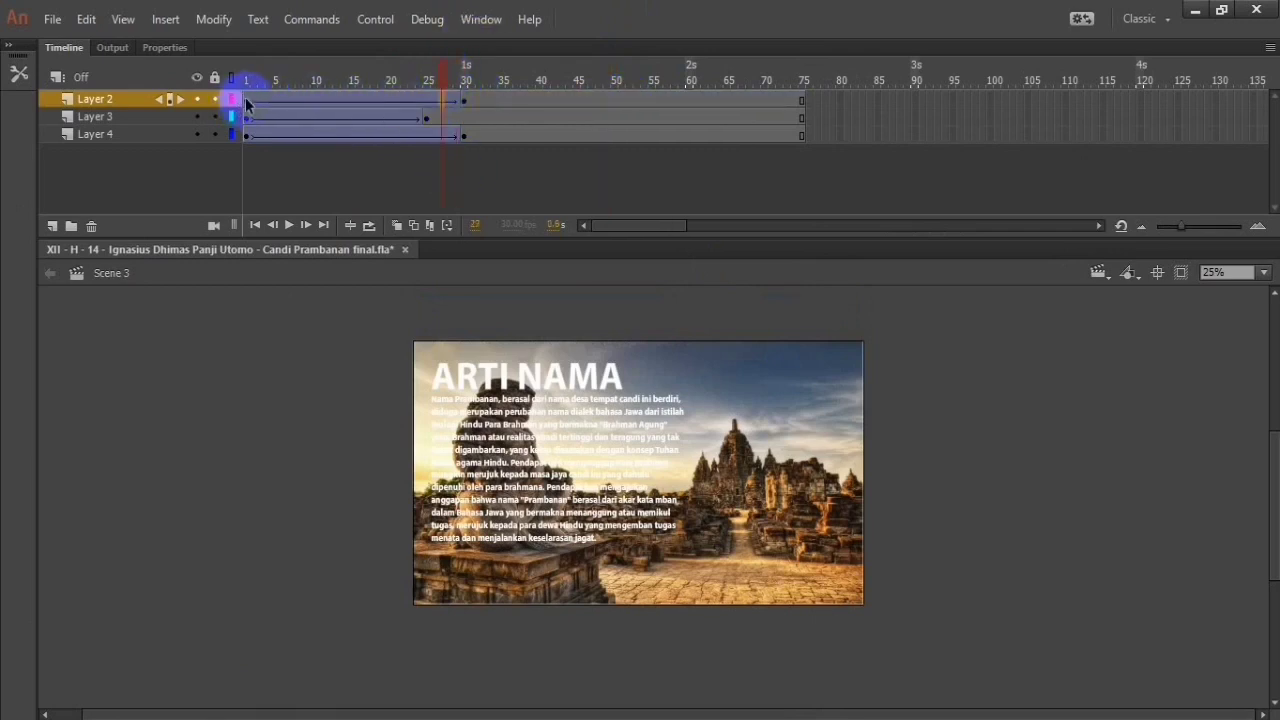
Step: Try moving Layer 2's tween span to start at frame 30 and undo it
left_click(475, 98)
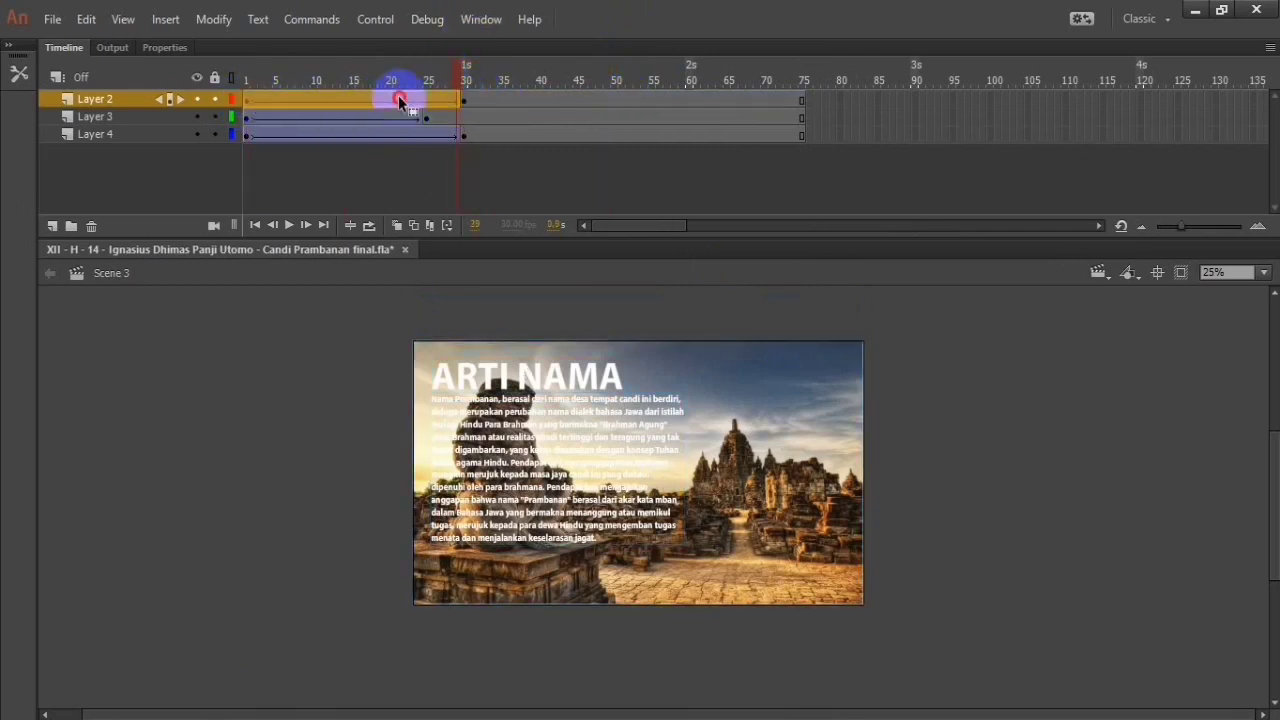
left_click_drag(403, 100, 616, 98)
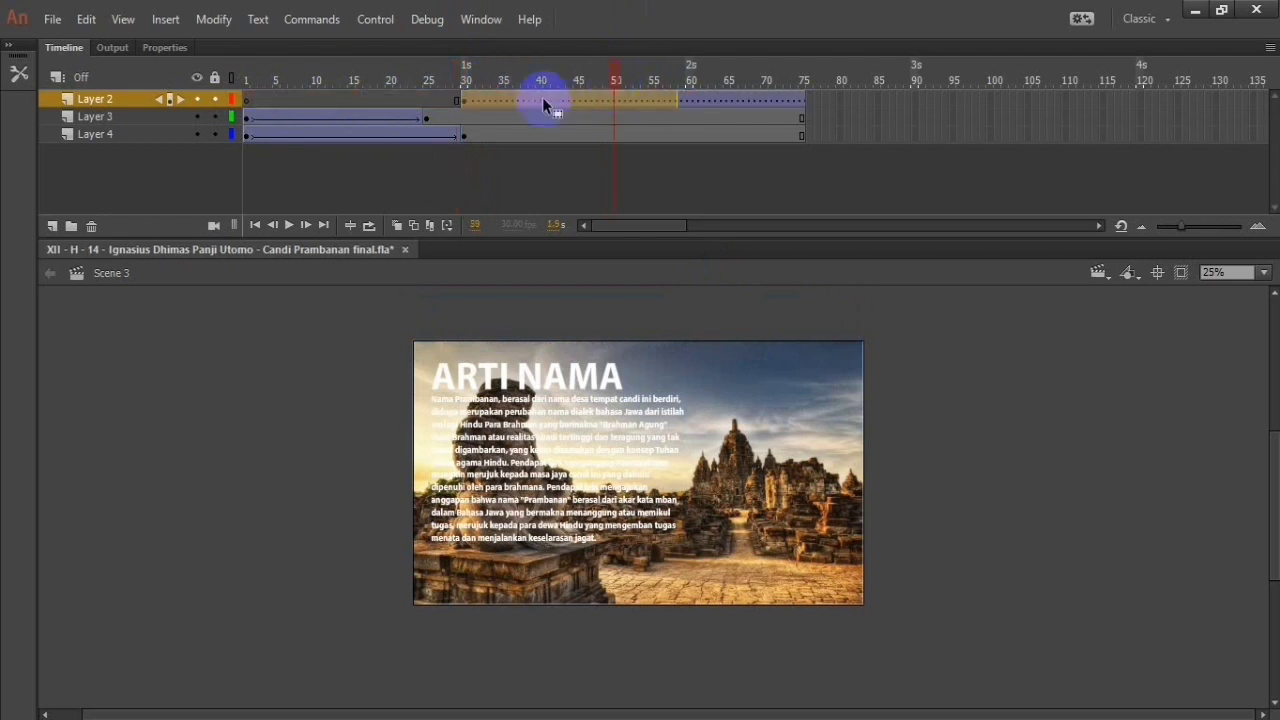
key("ctrl+z")
mouse_move(375, 98)
left_mouse_down()
mouse_move(479, 100)
mouse_move(388, 94)
left_mouse_up()
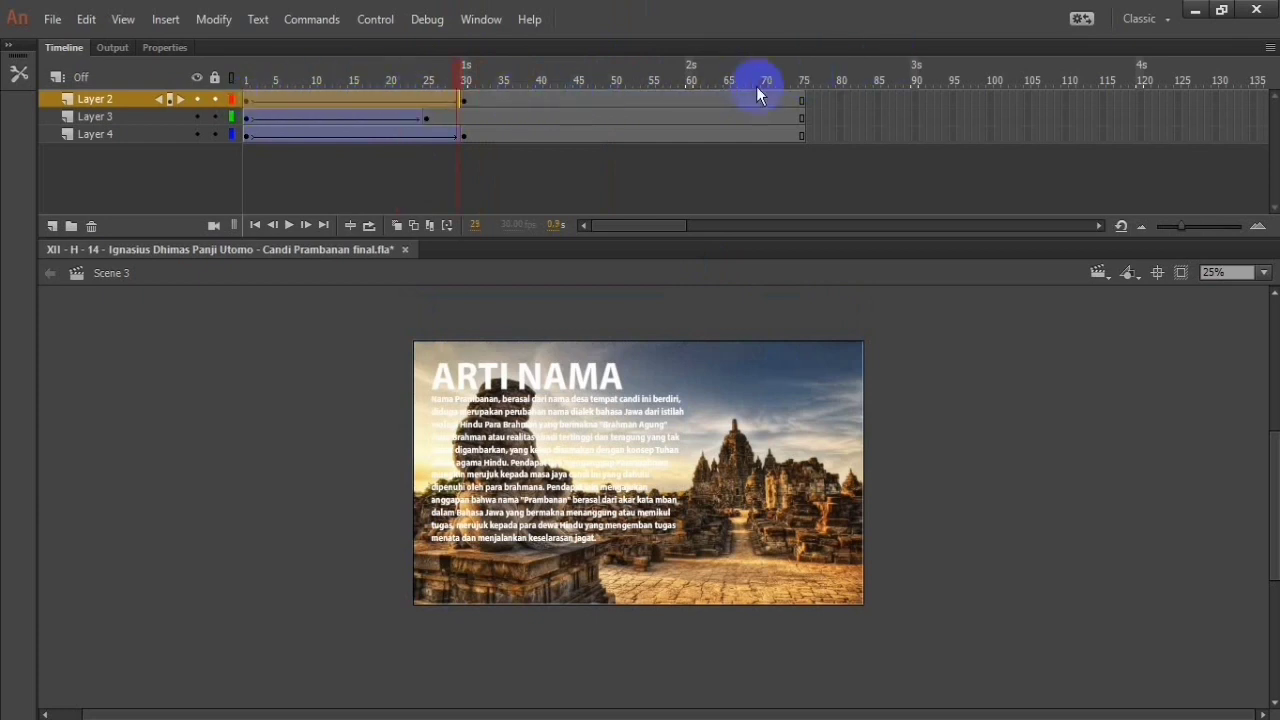
Step: Insert a keyframe at frame 76 on Layer 2 and move the paragraph's tween span to start at frame 30
left_click(806, 100)
right_click(806, 100)
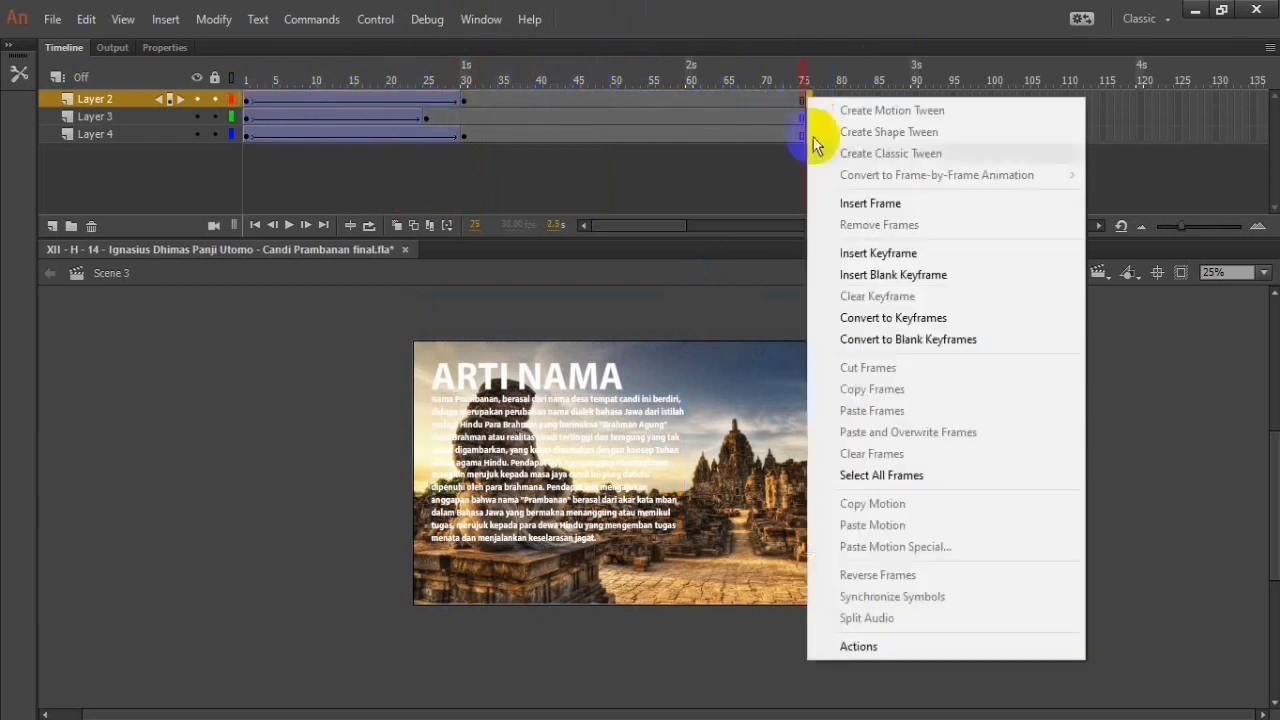
left_click(860, 251)
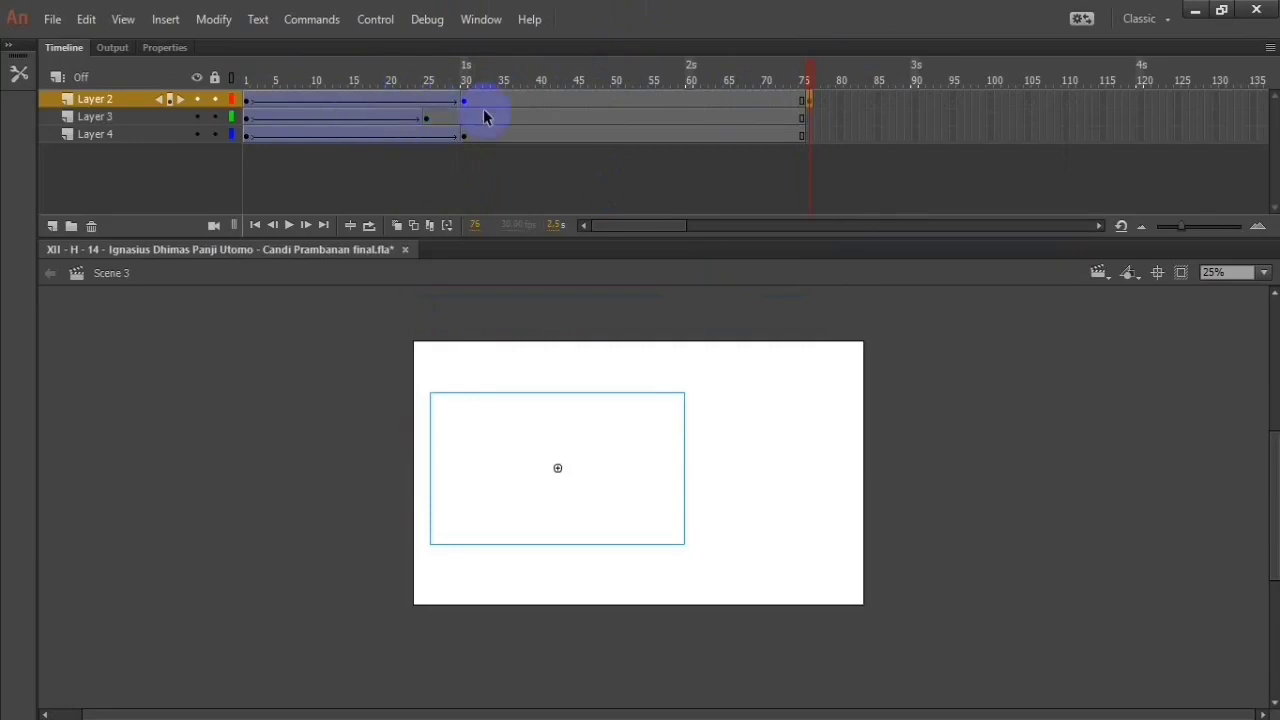
left_click(447, 103)
left_click_drag(459, 108, 524, 94)
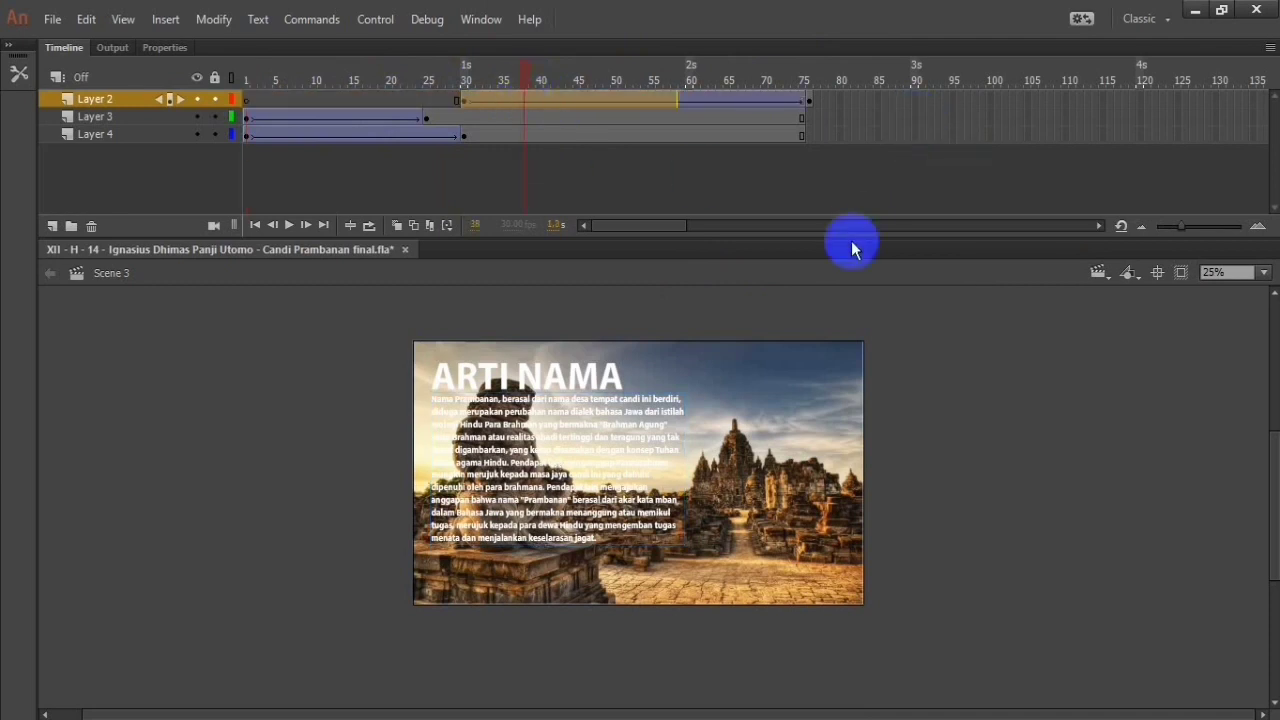
left_click(872, 213)
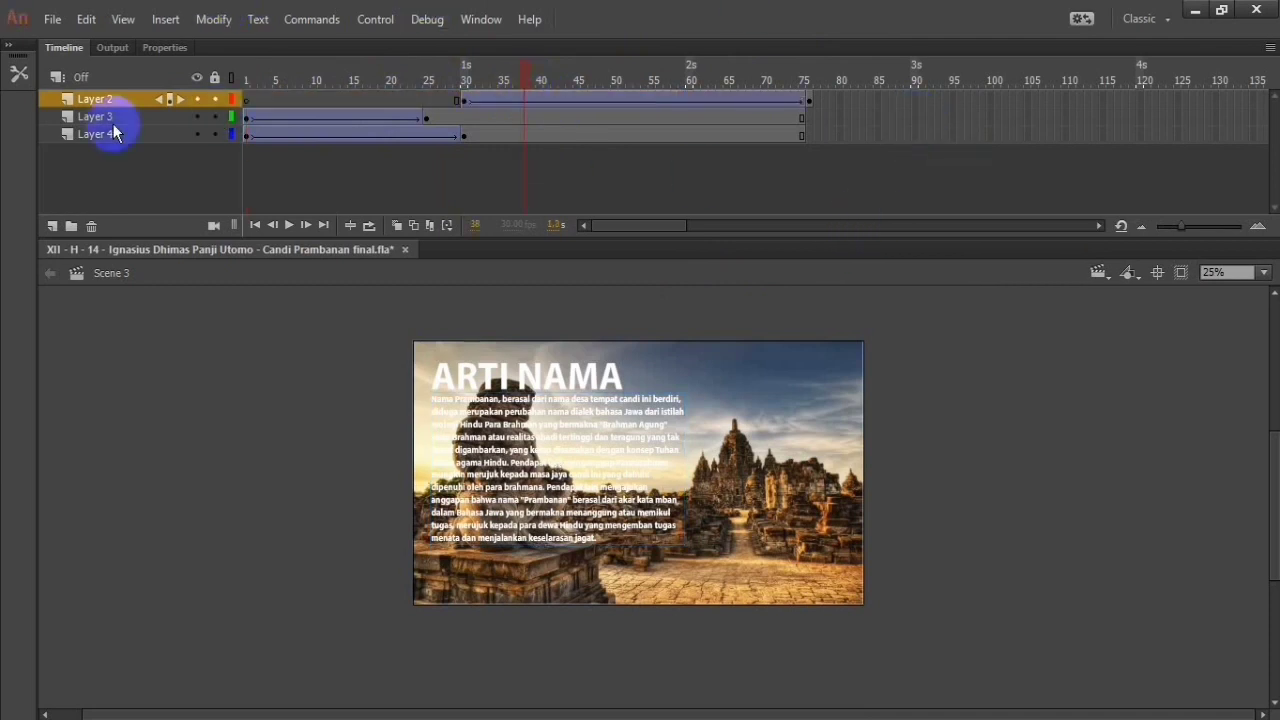
Step: Move the ARTI NAMA title's tween on Layer 3 to start at frame 20 and insert a keyframe at frame 76
left_click_drag(248, 118, 417, 120)
left_click(449, 118)
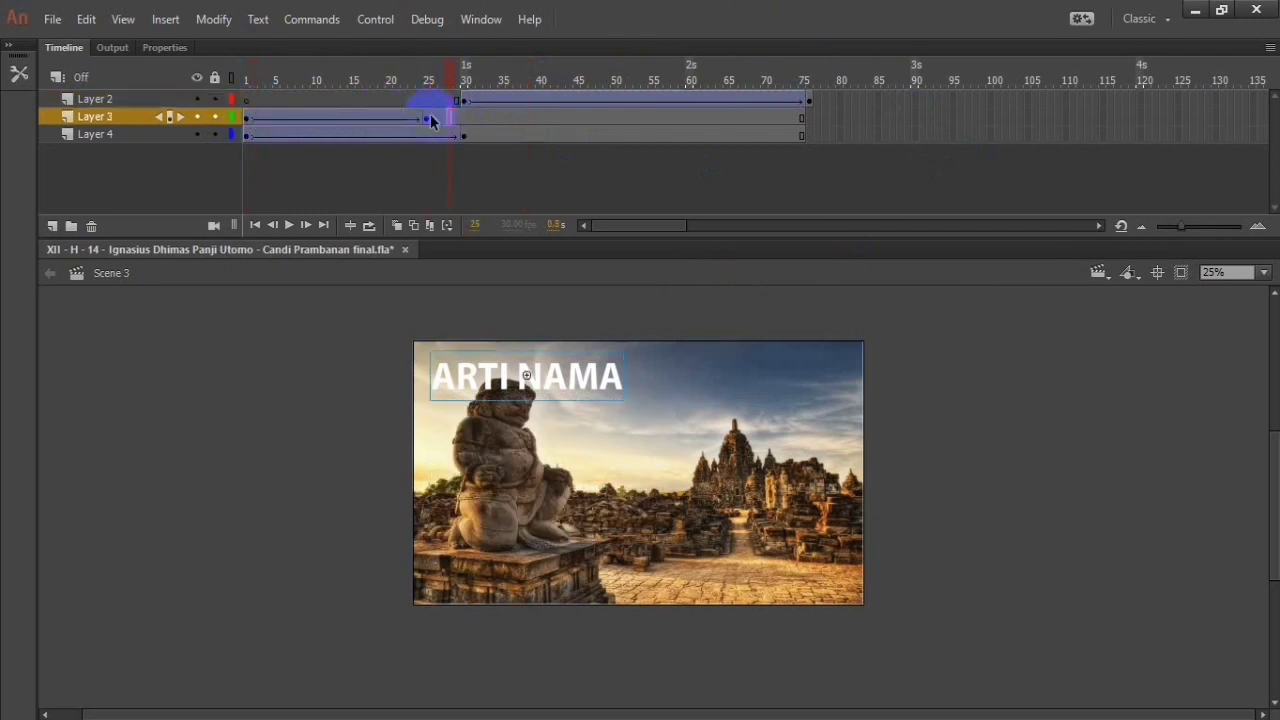
left_click_drag(247, 118, 531, 123)
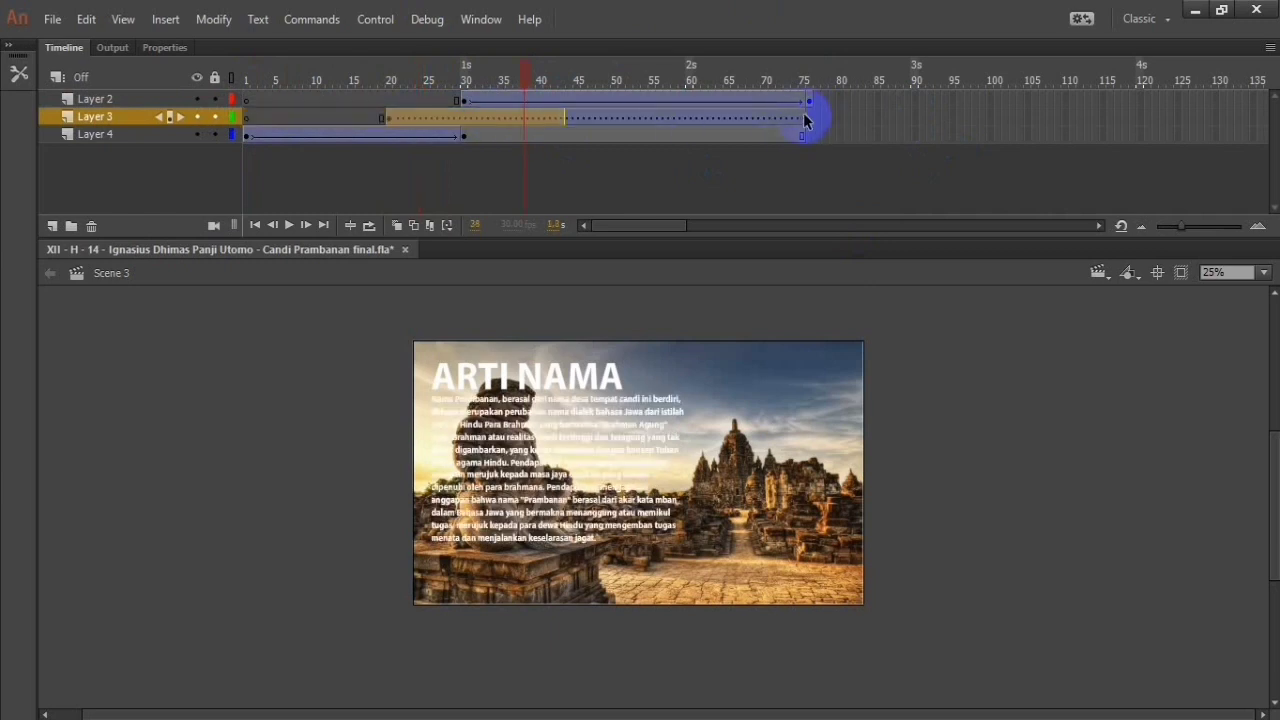
right_click(810, 118)
left_click(860, 270)
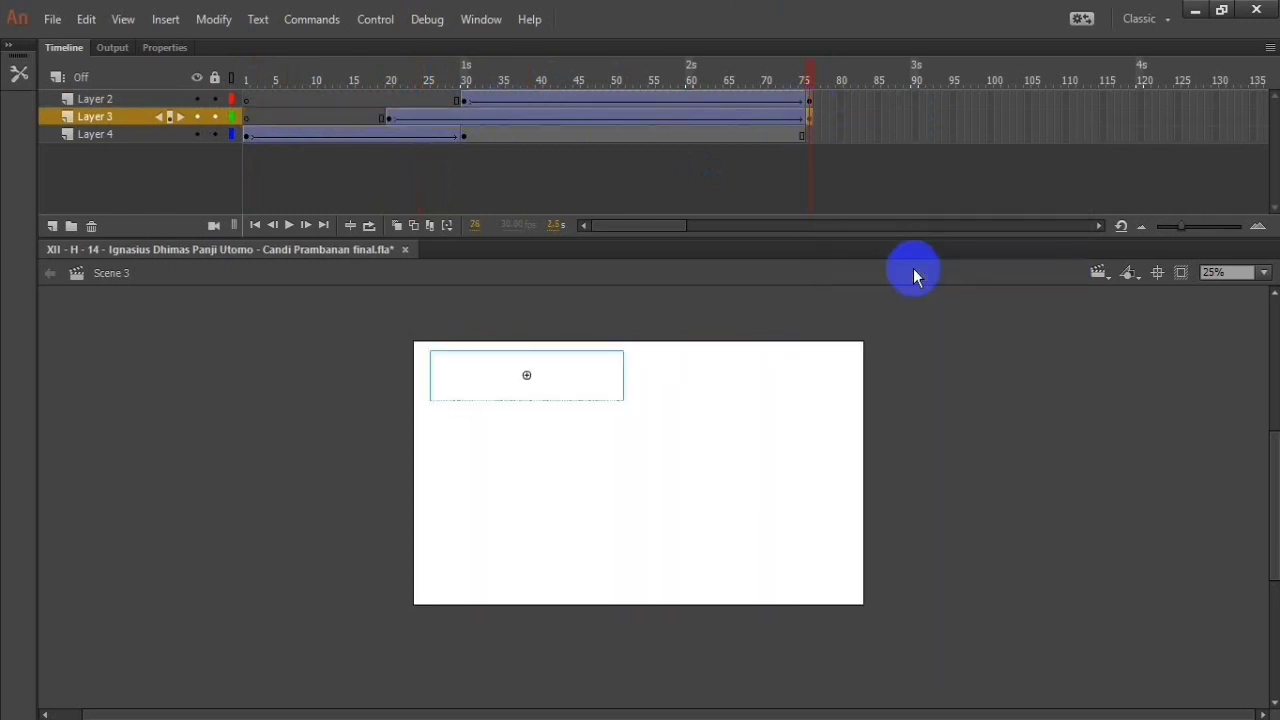
Step: Extend Layer 4, Layer 3 and Layer 2 of Scene 3 to frame 81 with inserted frames
left_click(848, 136)
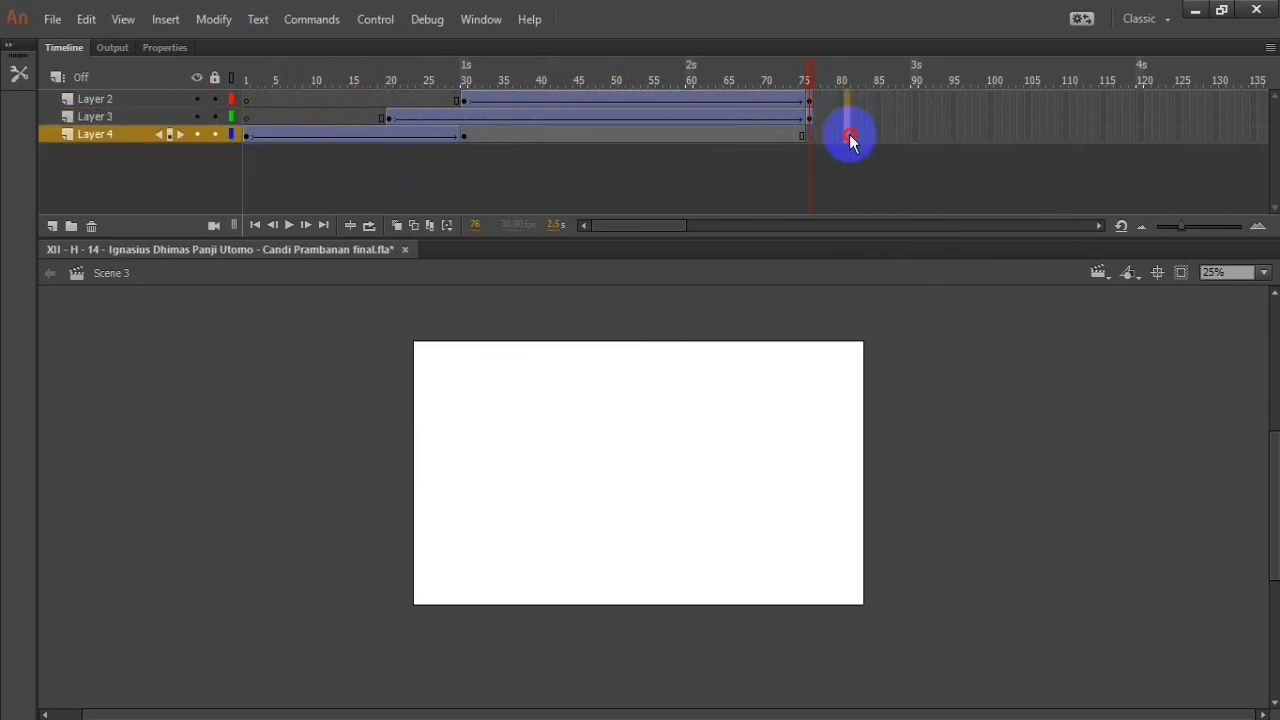
right_click(850, 134)
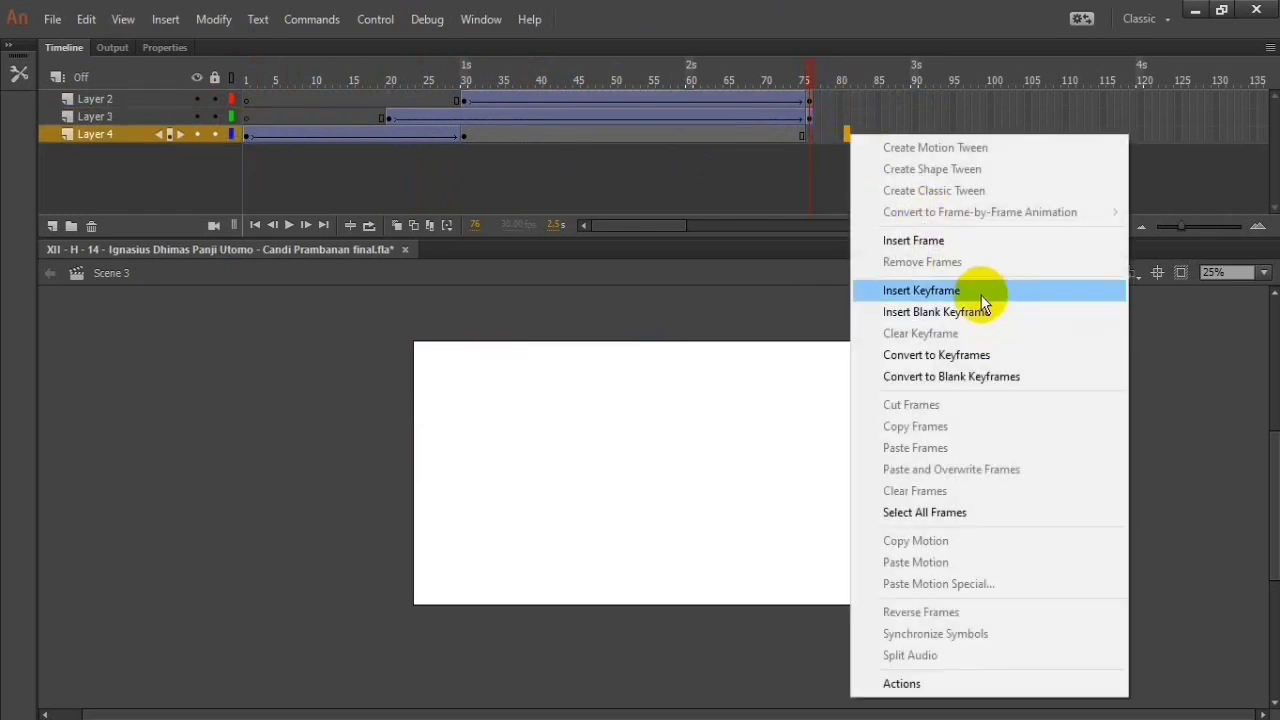
left_click(955, 240)
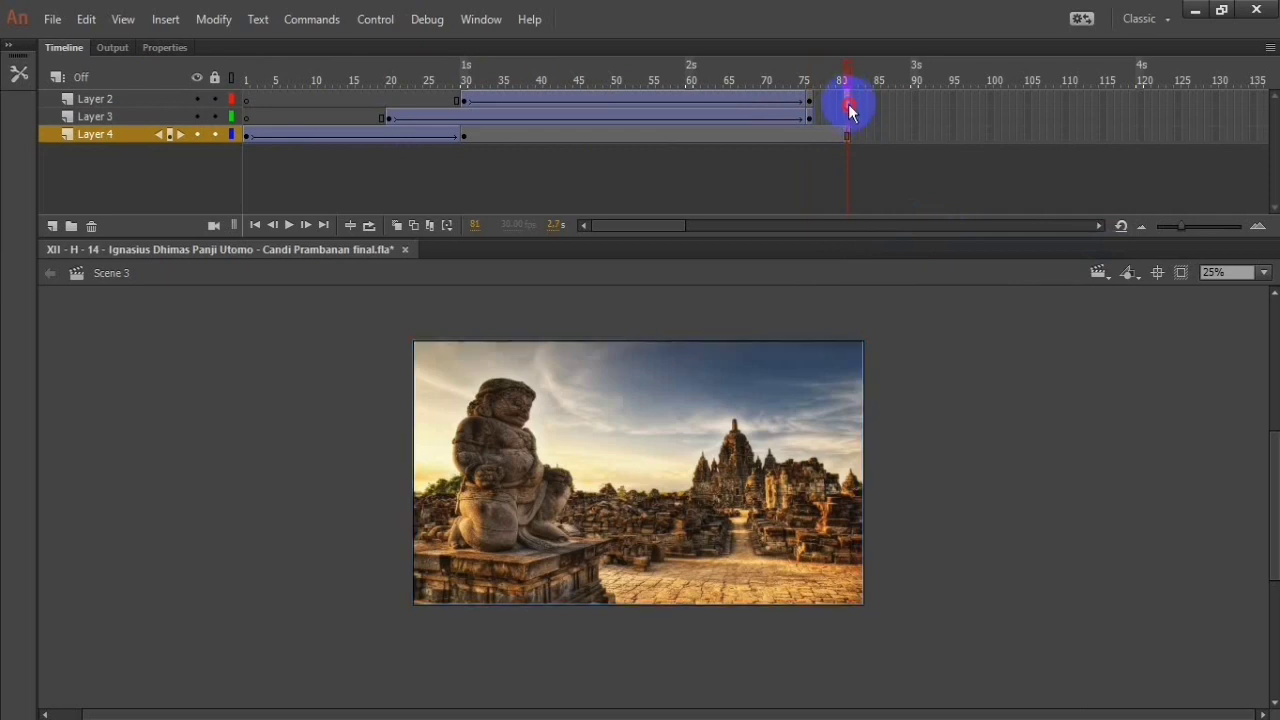
right_click(849, 112)
left_click(857, 219)
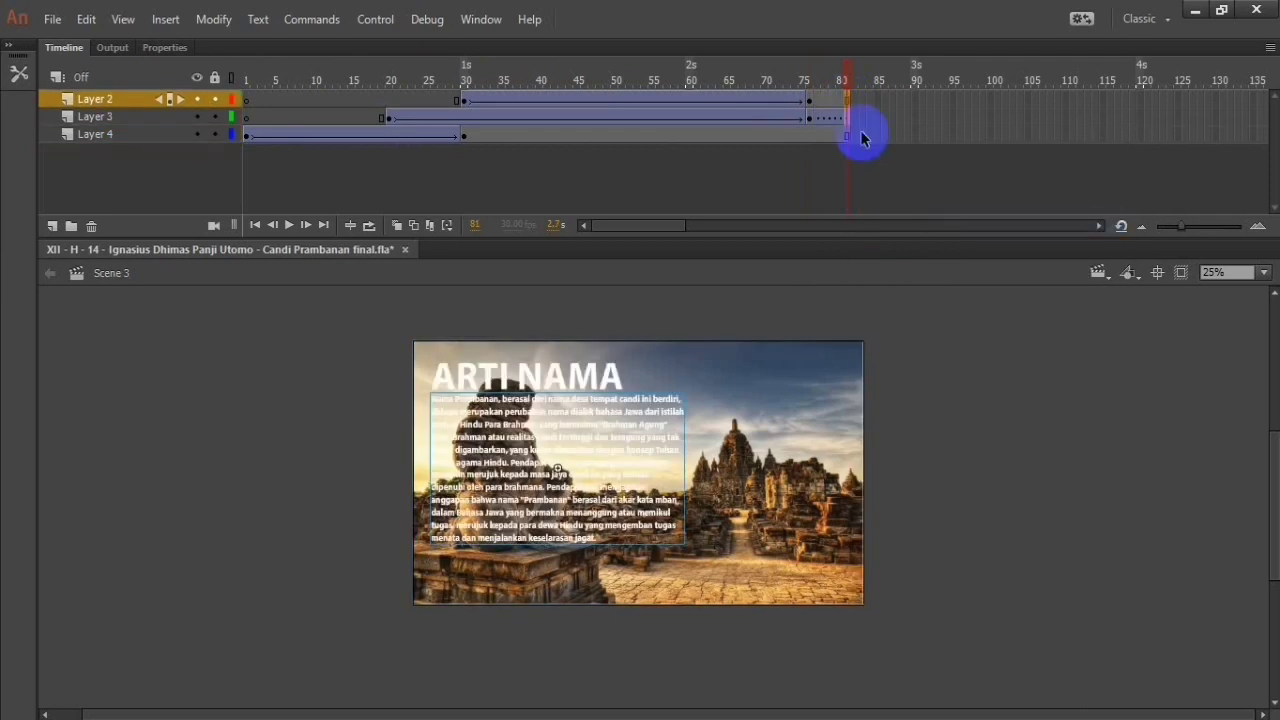
Step: Remove the classic tween that follows Layer 3's keyframe at frame 76
right_click(808, 122)
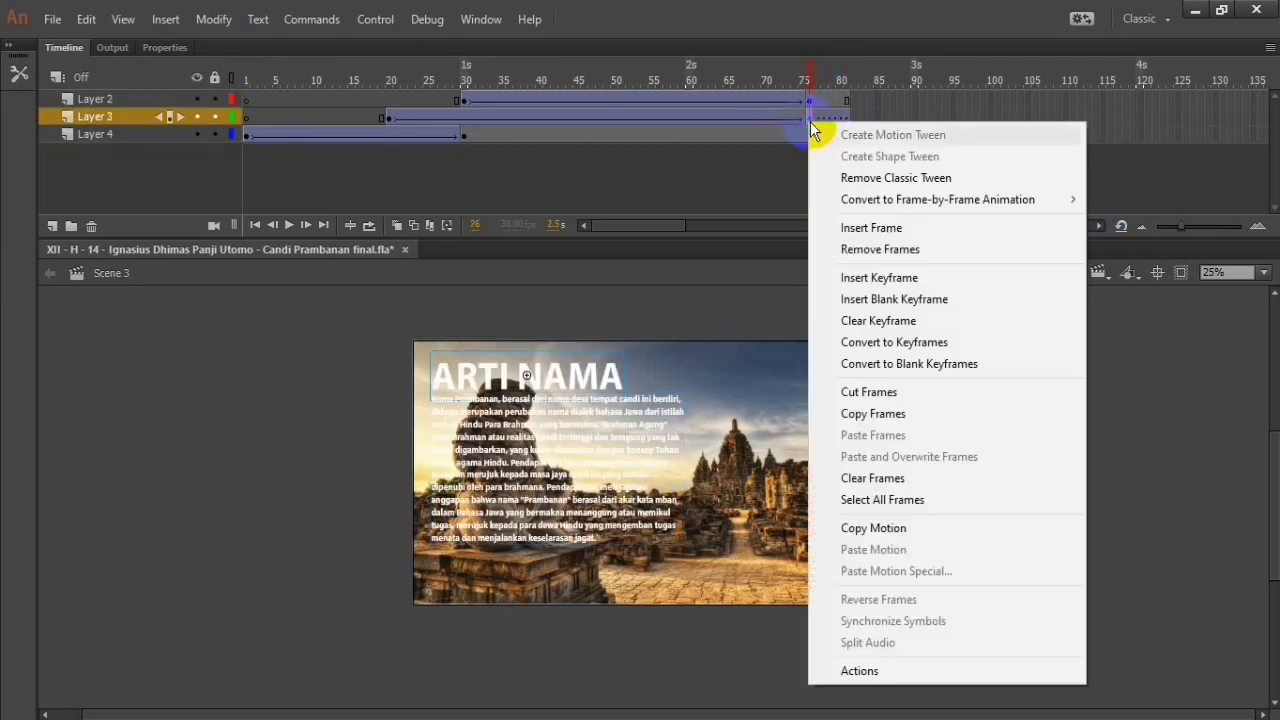
left_click(874, 177)
left_click(662, 117)
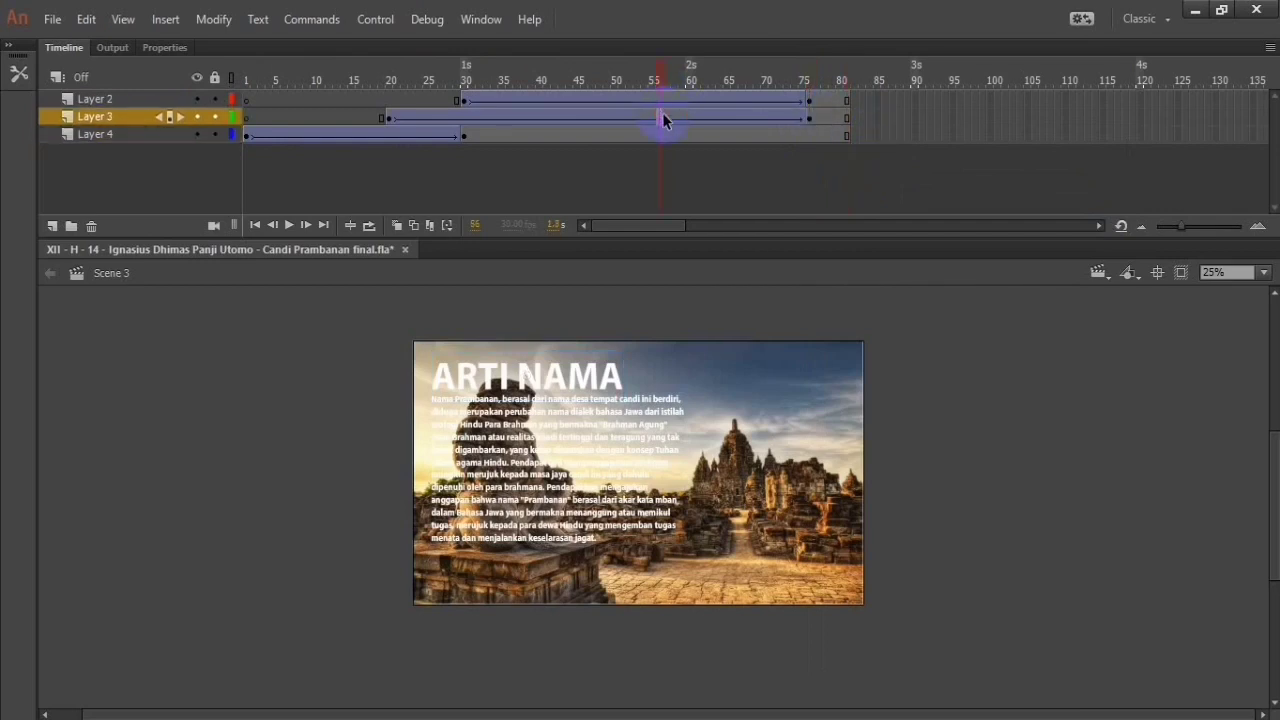
Step: Try to select the ARTI NAMA title on the stage at frame 20 of Layer 3 and frame 31 of Layer 2
left_click(390, 118)
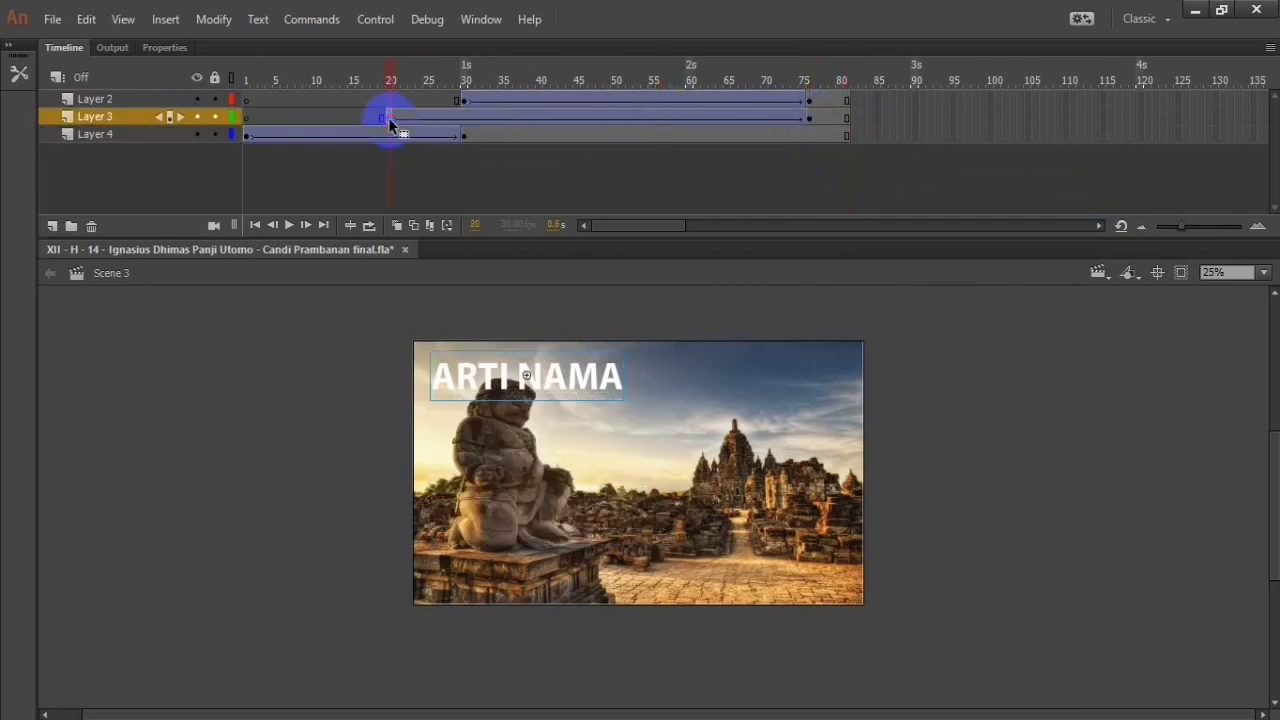
left_click(535, 375)
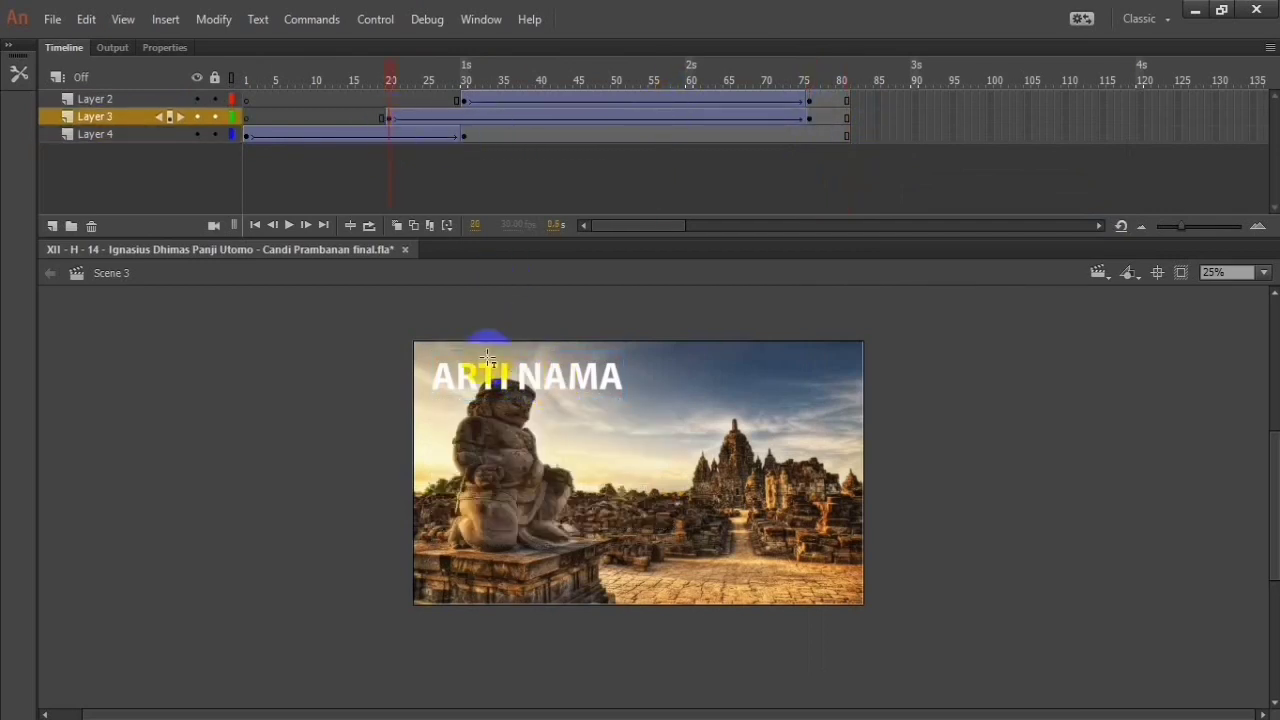
left_click(565, 376)
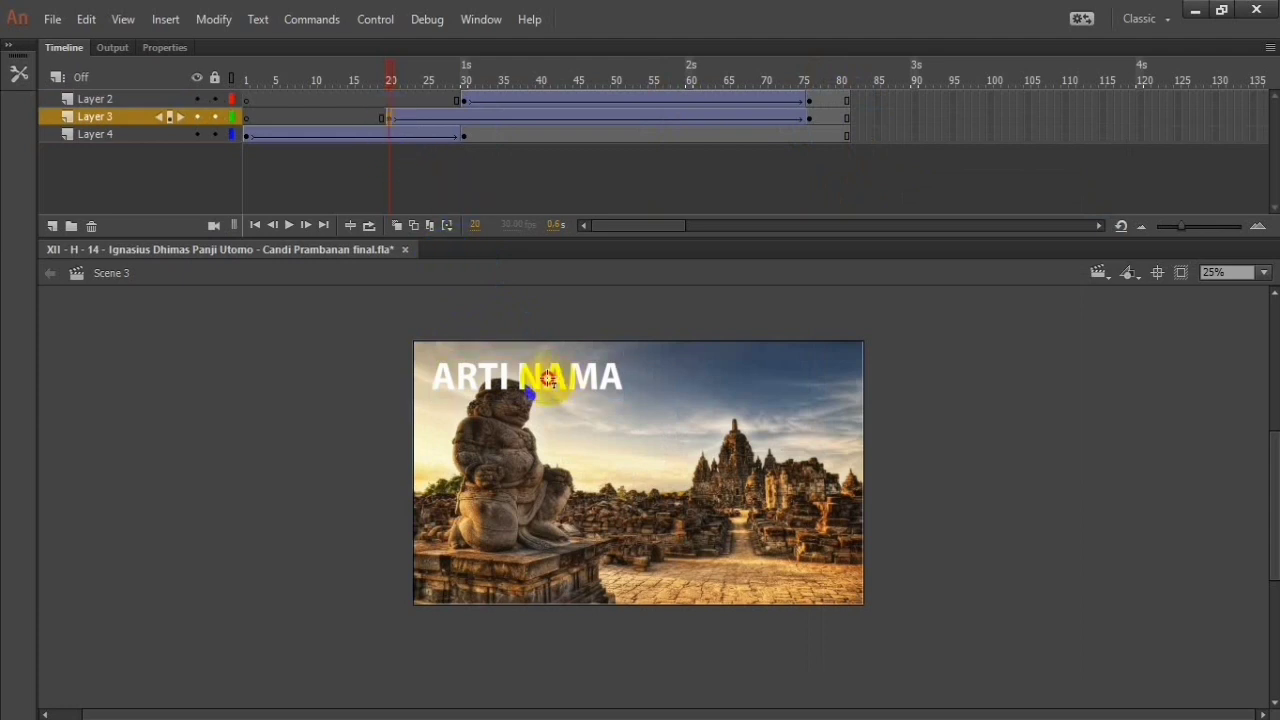
left_click(472, 105)
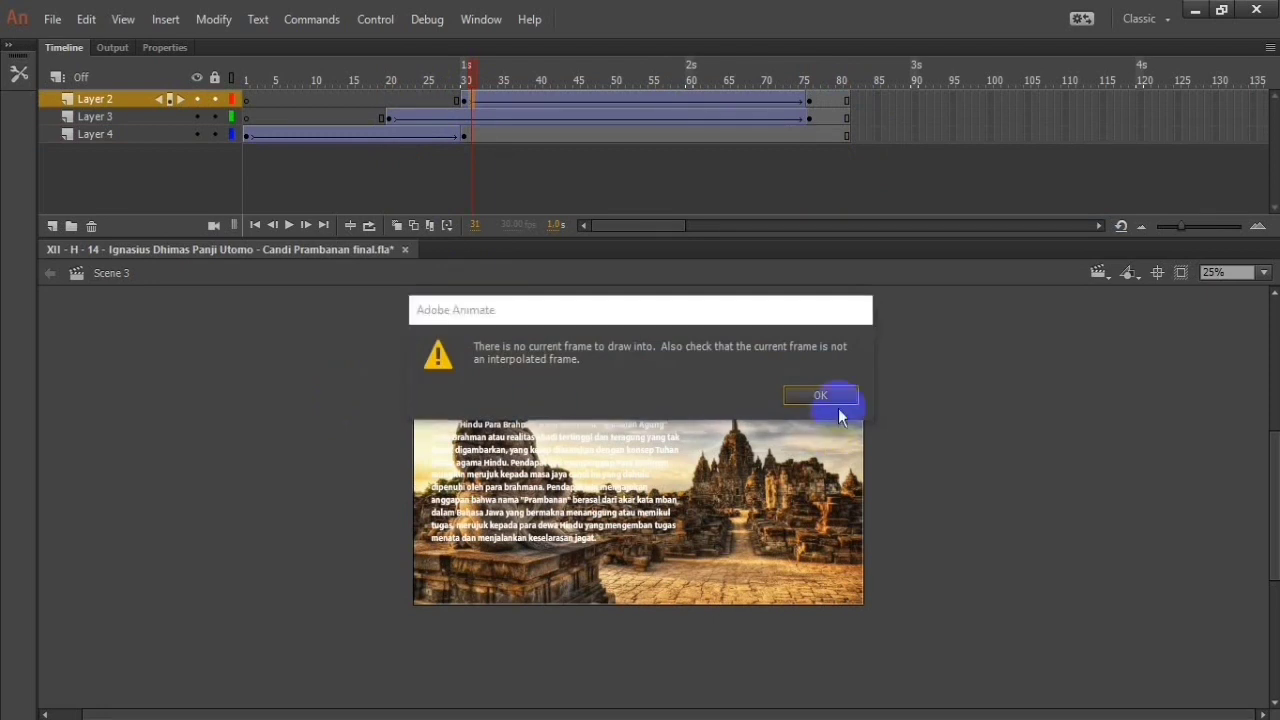
left_click(835, 400)
left_click(455, 372)
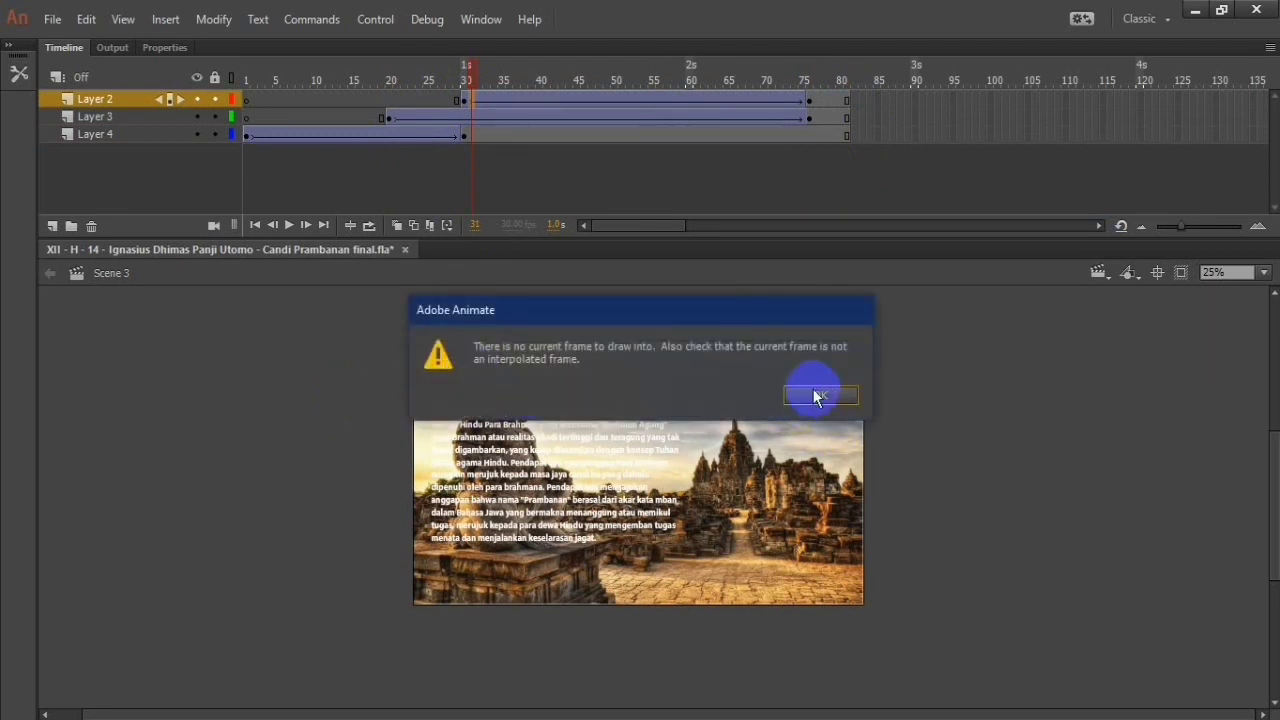
left_click(815, 397)
left_click(608, 135)
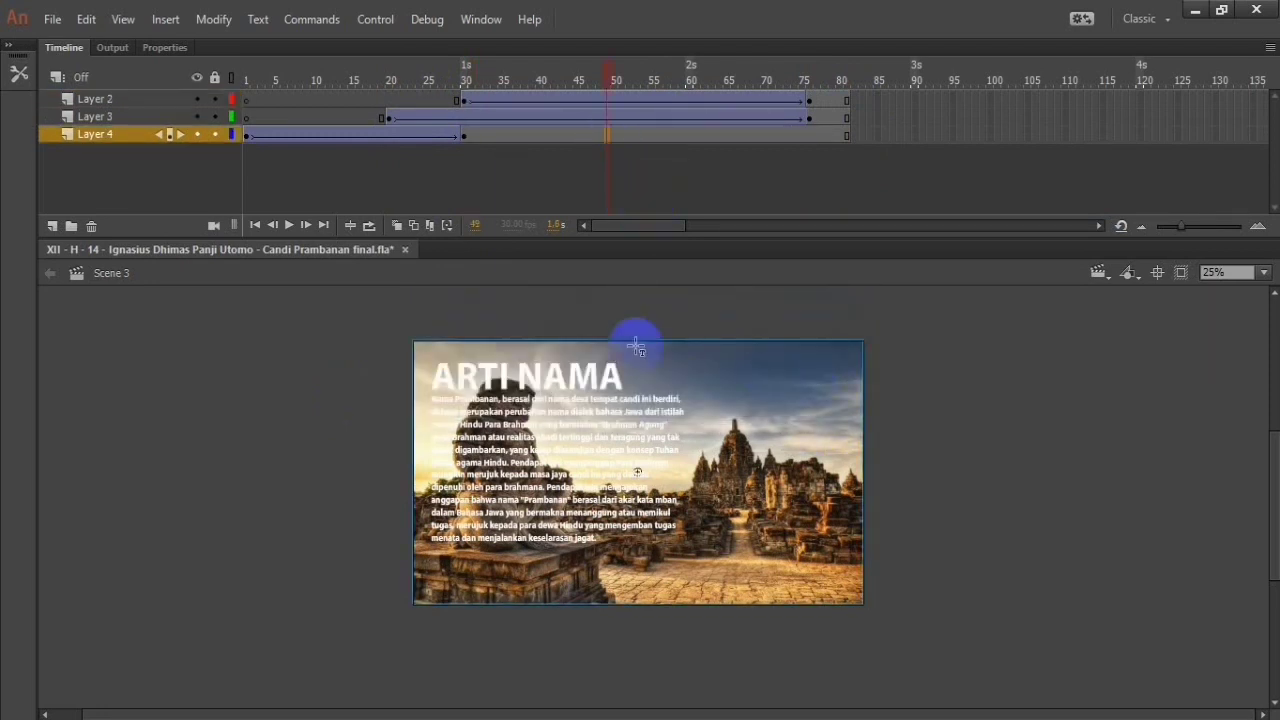
Step: Check the tween arrangement in Scene 2's timeline and return to Scene 3
left_click(1098, 272)
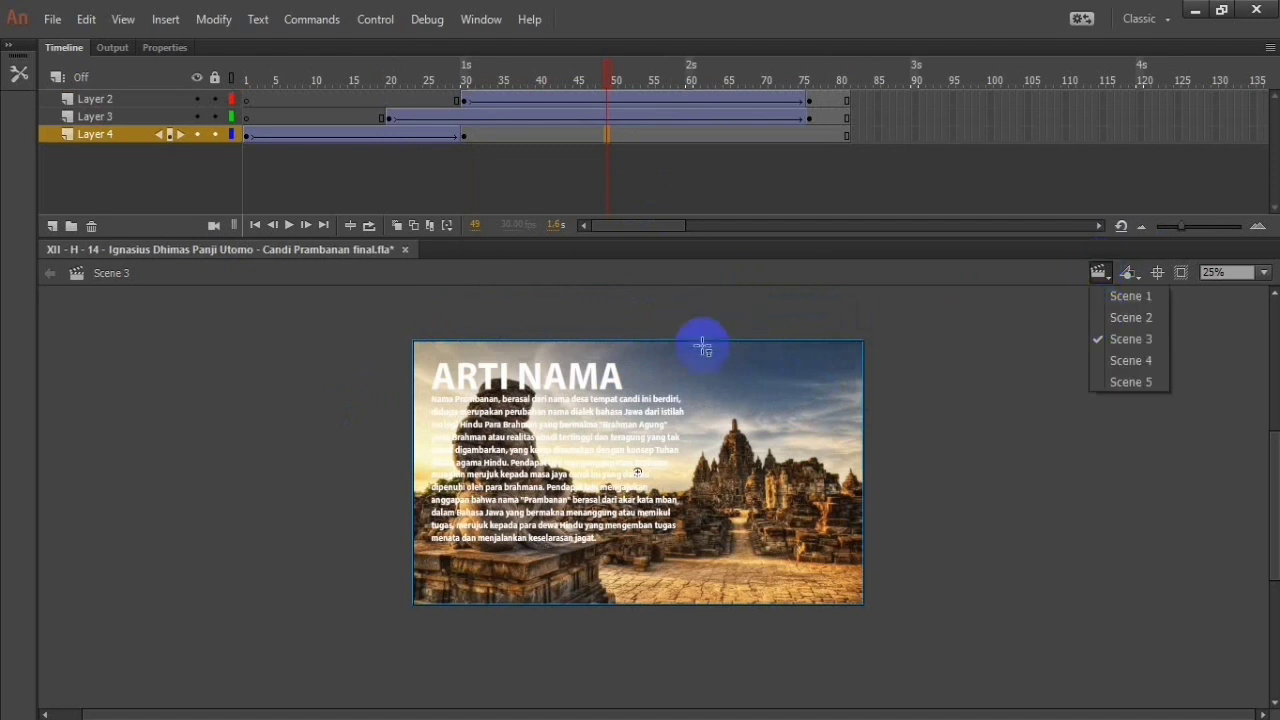
left_click(1135, 317)
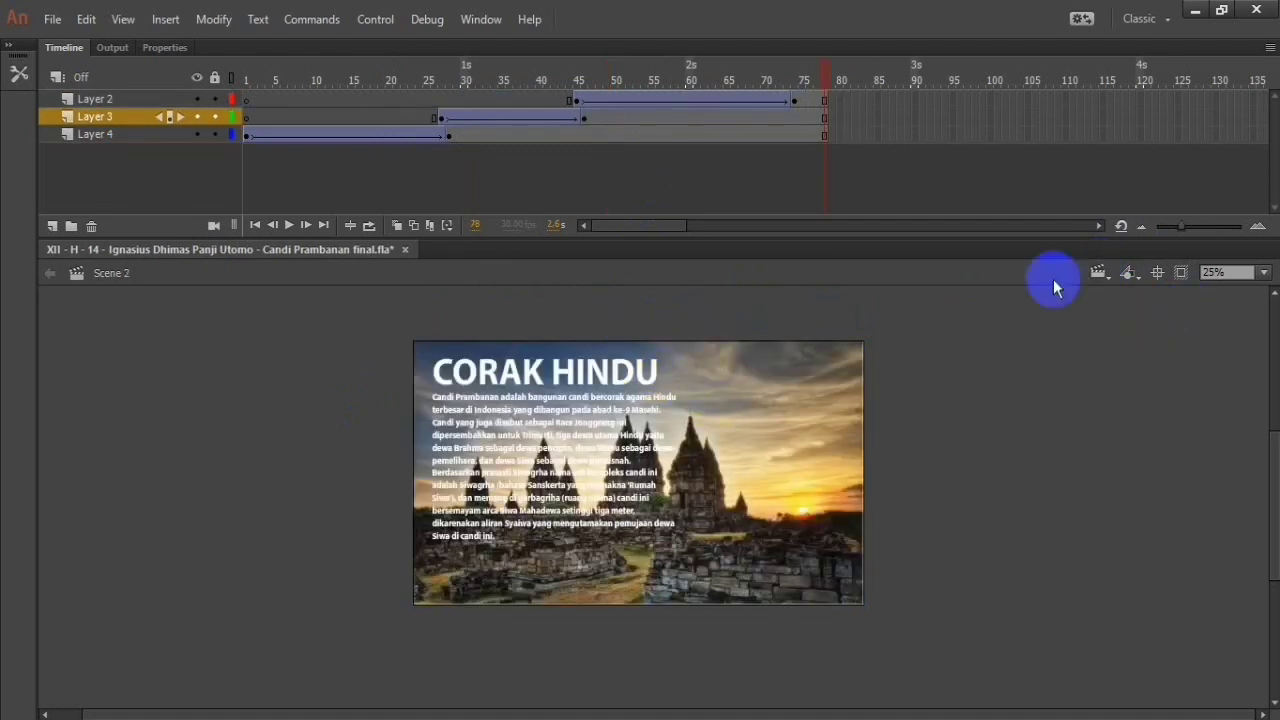
left_click(1100, 274)
left_click(1103, 323)
left_click(1104, 275)
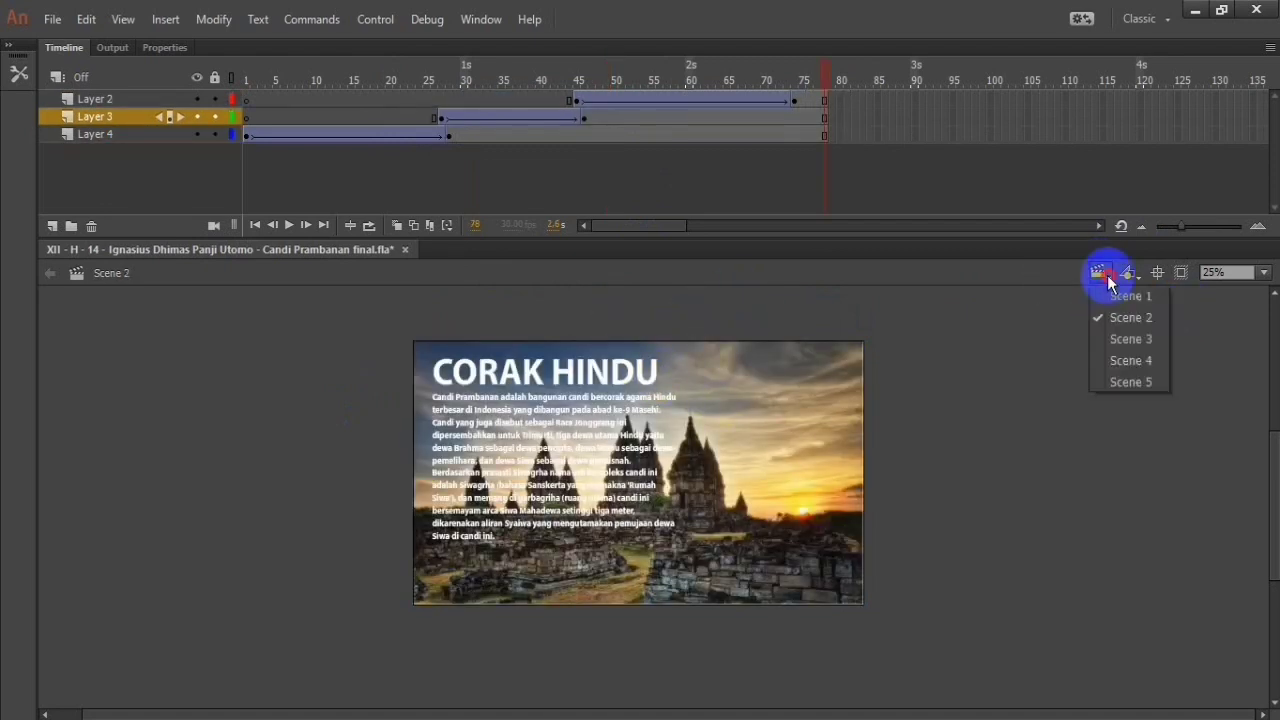
left_click(1120, 336)
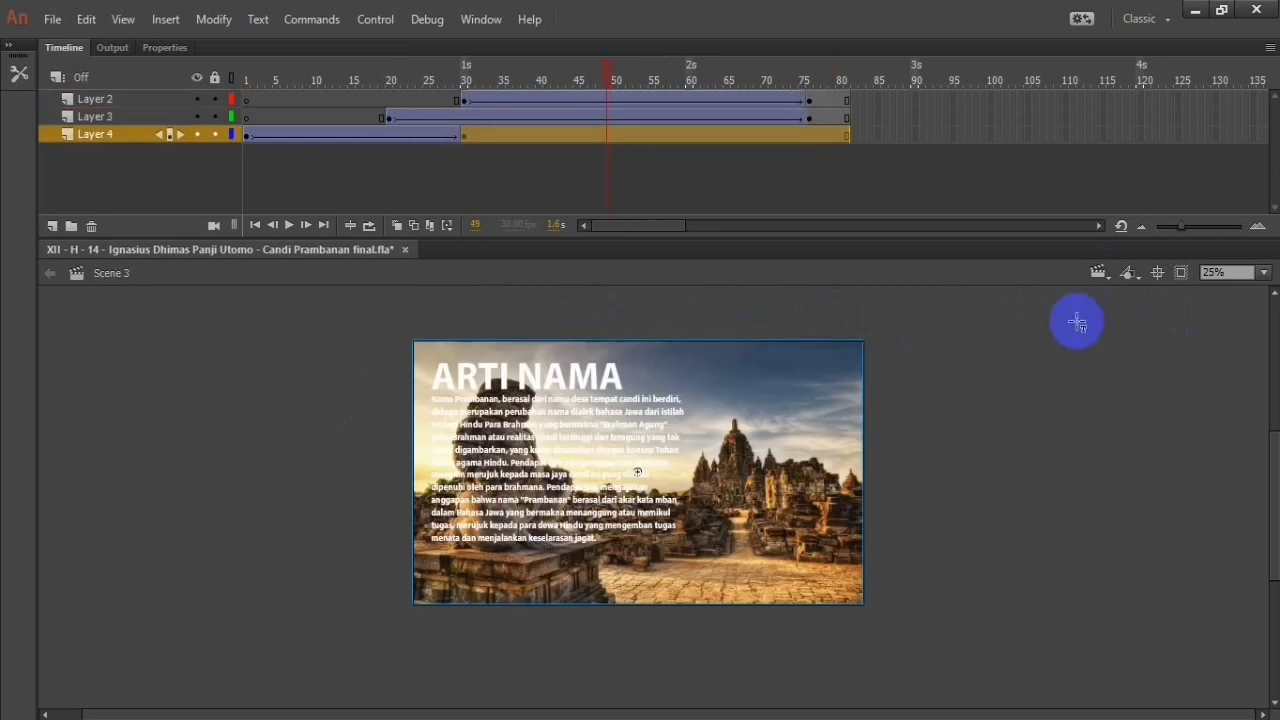
left_click(301, 116)
left_click(389, 118)
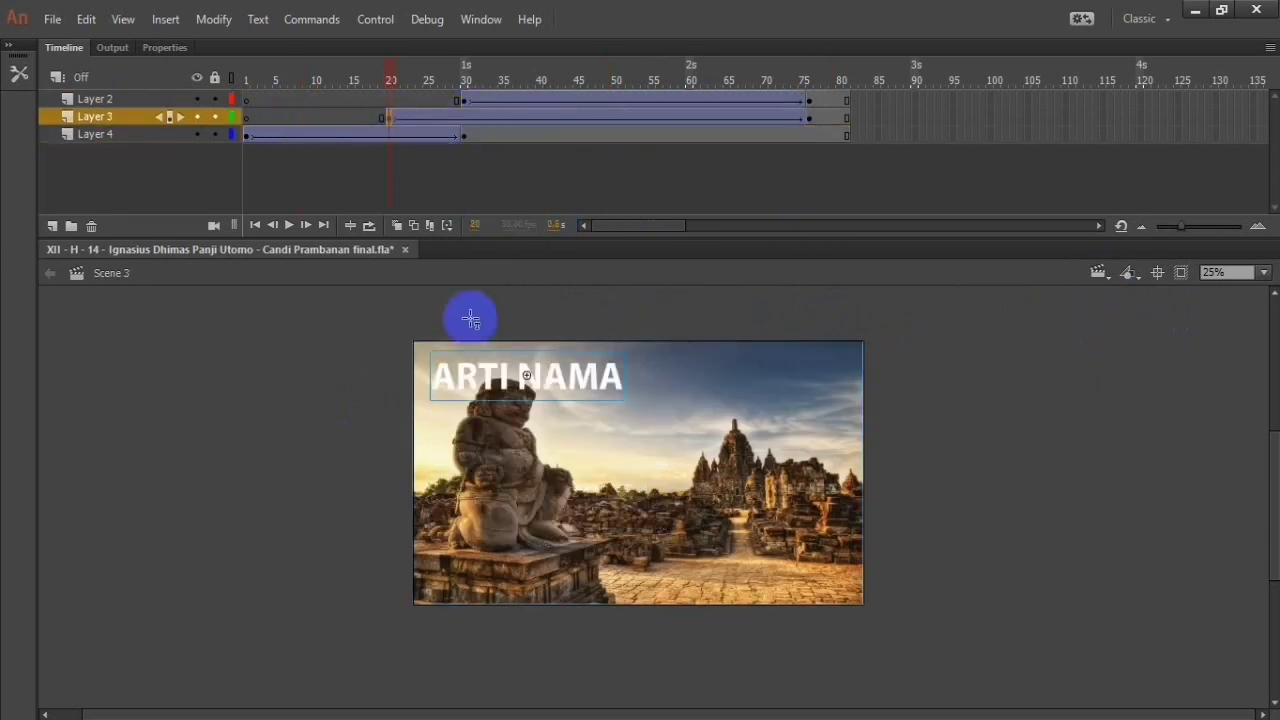
right_click(351, 490)
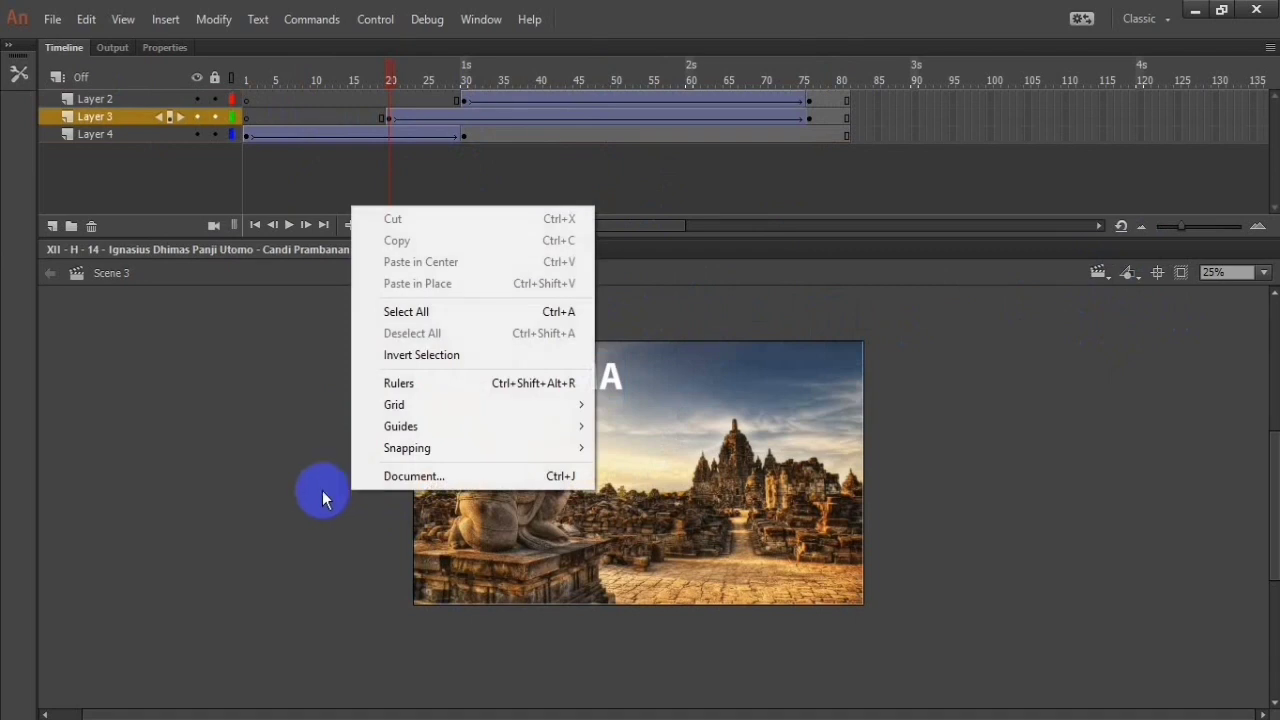
left_click(322, 490)
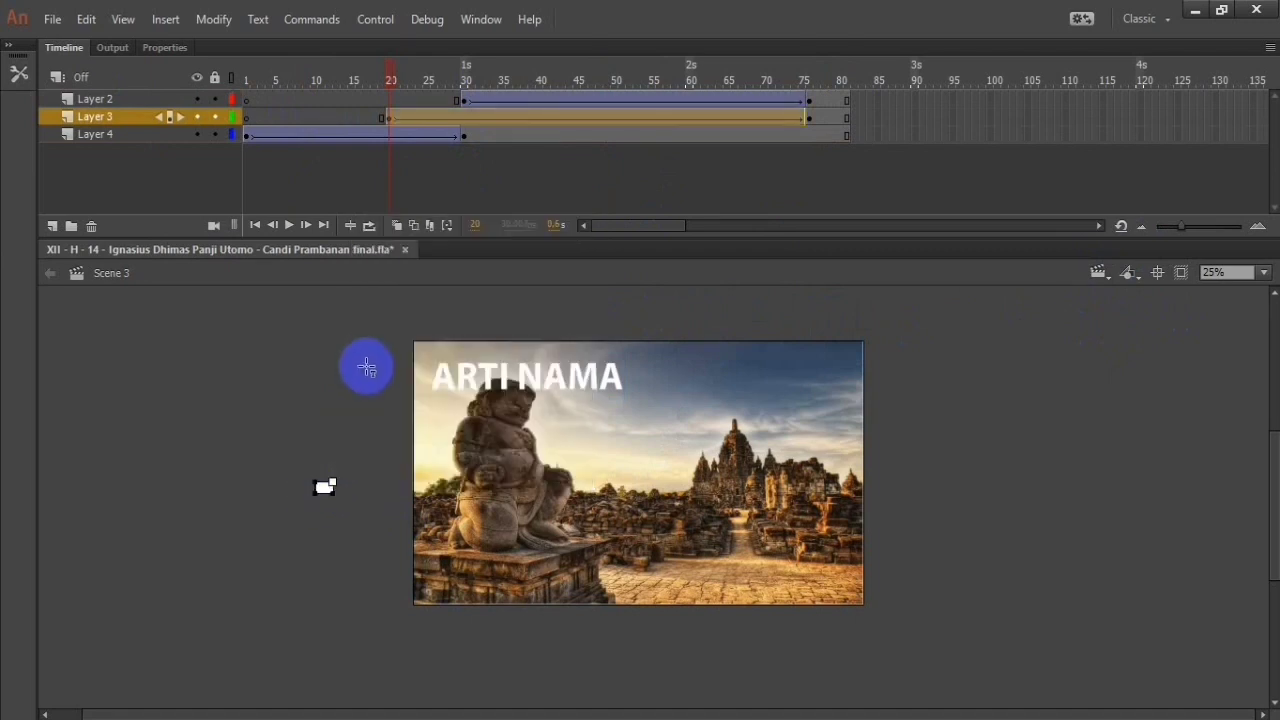
left_click(366, 373)
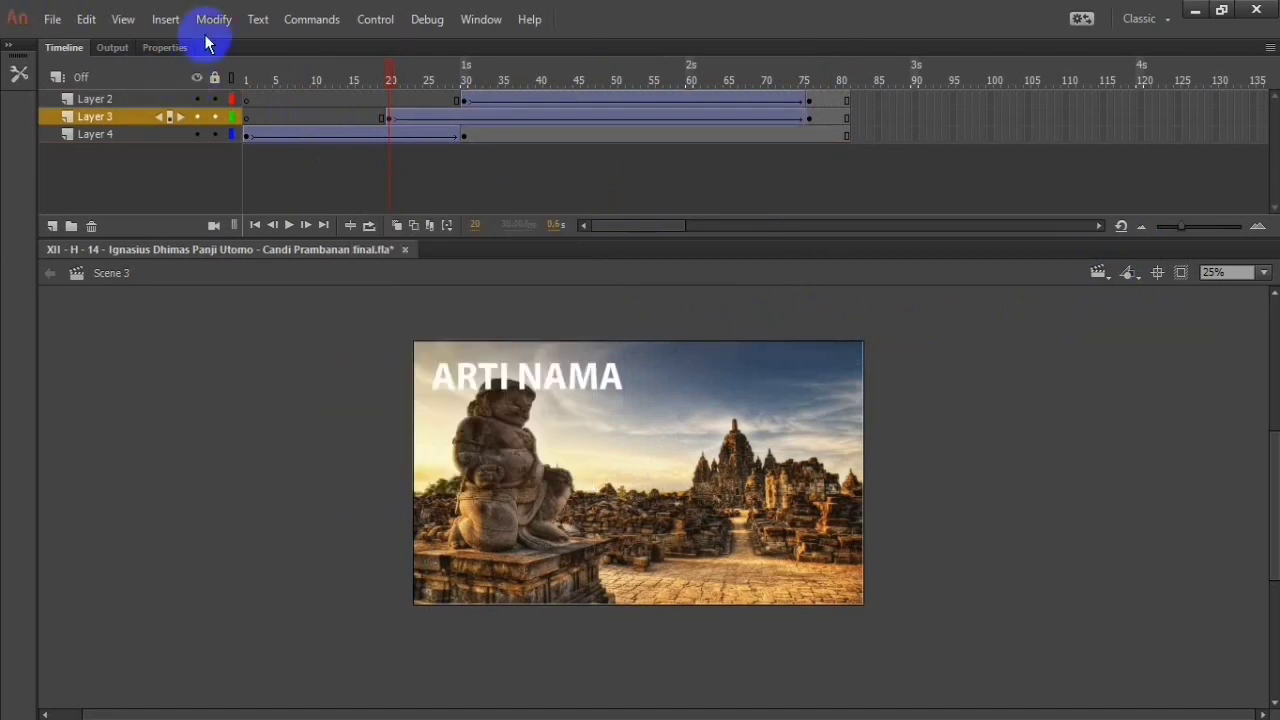
left_click(258, 19)
left_click(222, 486)
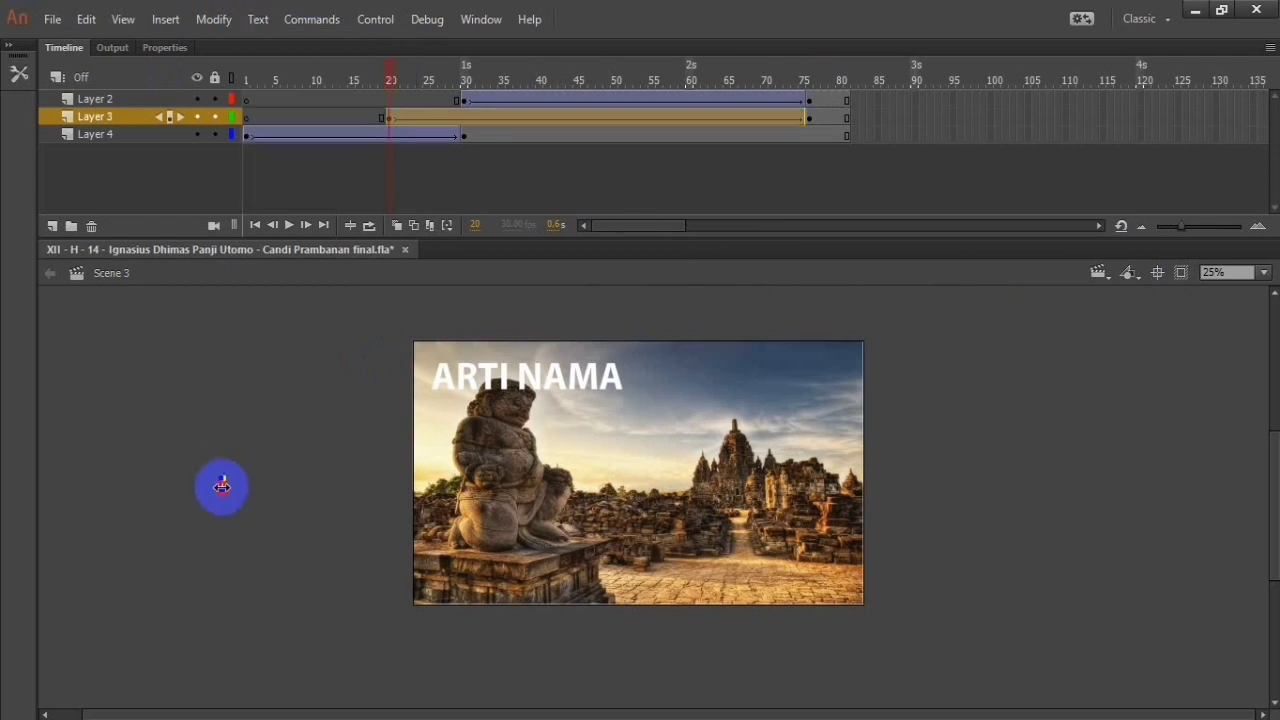
left_click(409, 369)
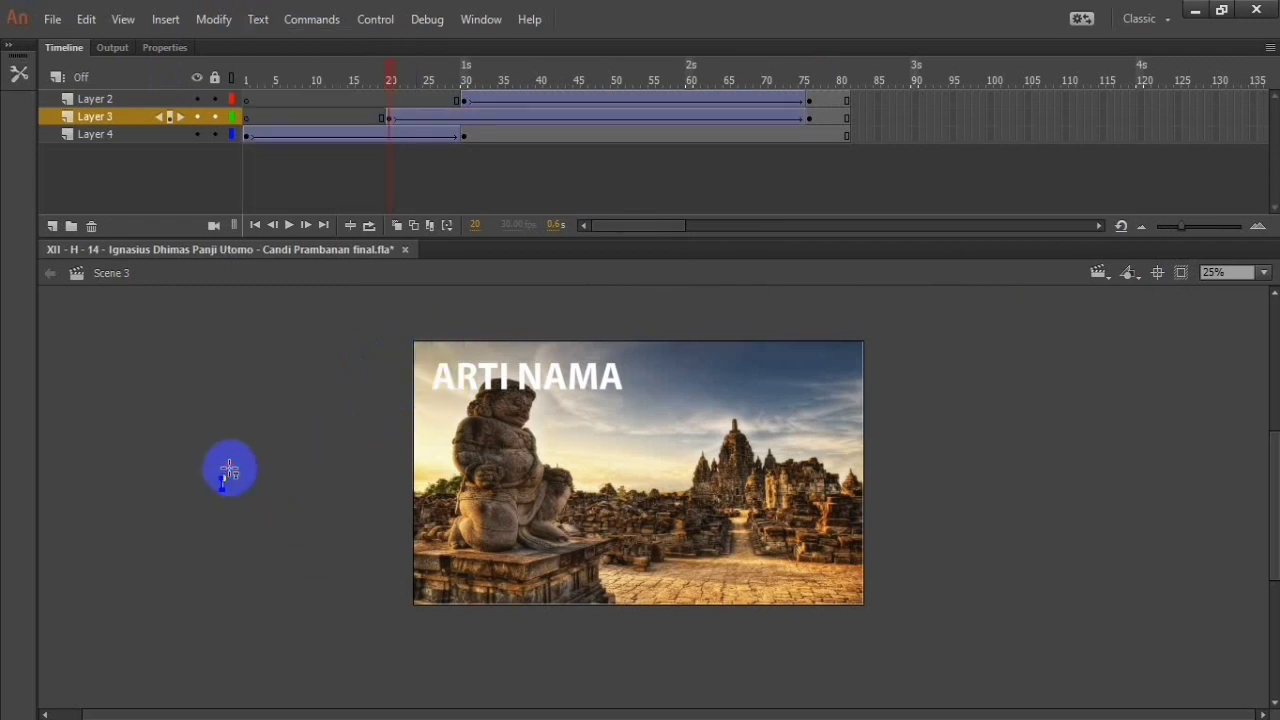
left_click(233, 483)
left_click(233, 483)
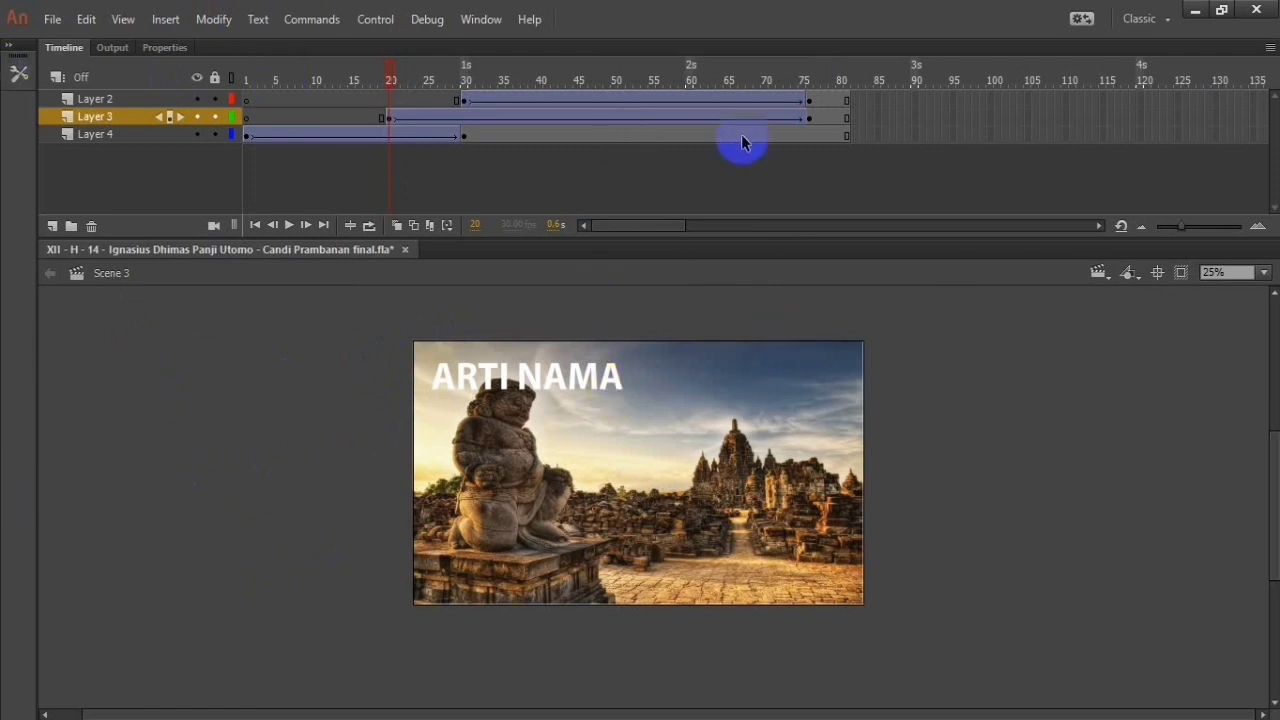
Step: Look at Scene 4's timeline and return to Scene 3
left_click(1100, 272)
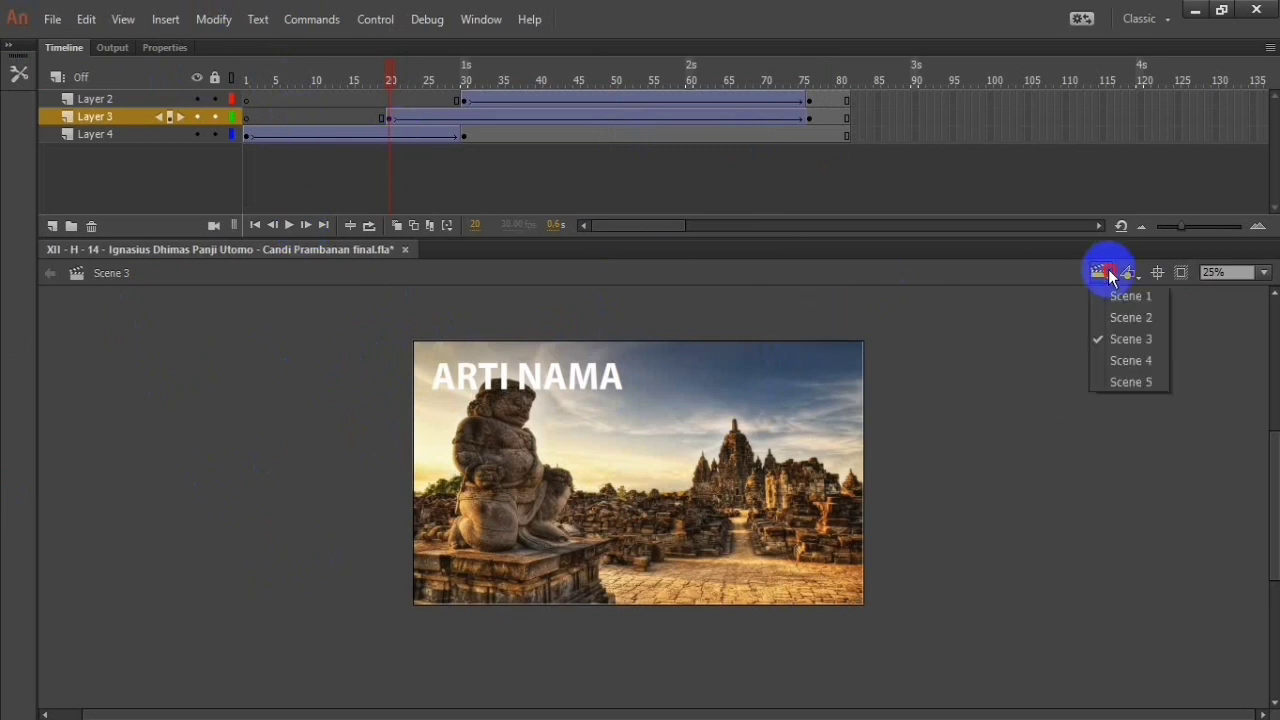
left_click(1158, 358)
left_click(1100, 272)
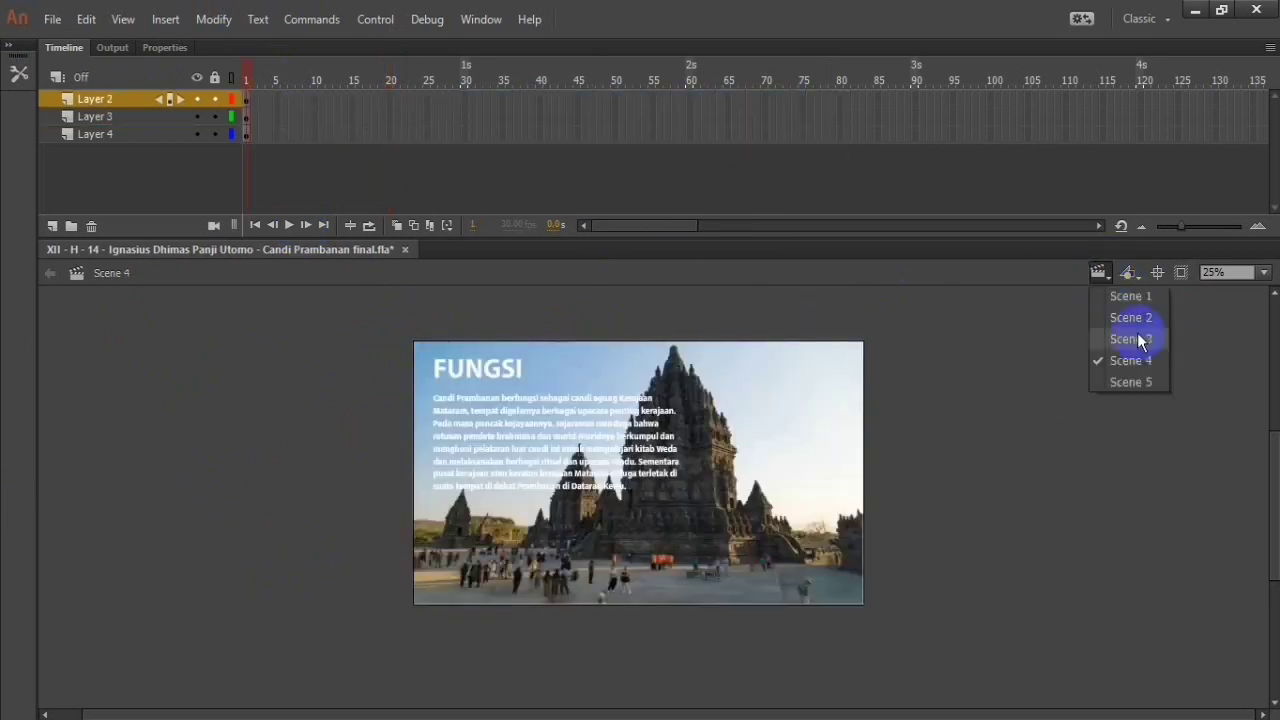
left_click(1146, 338)
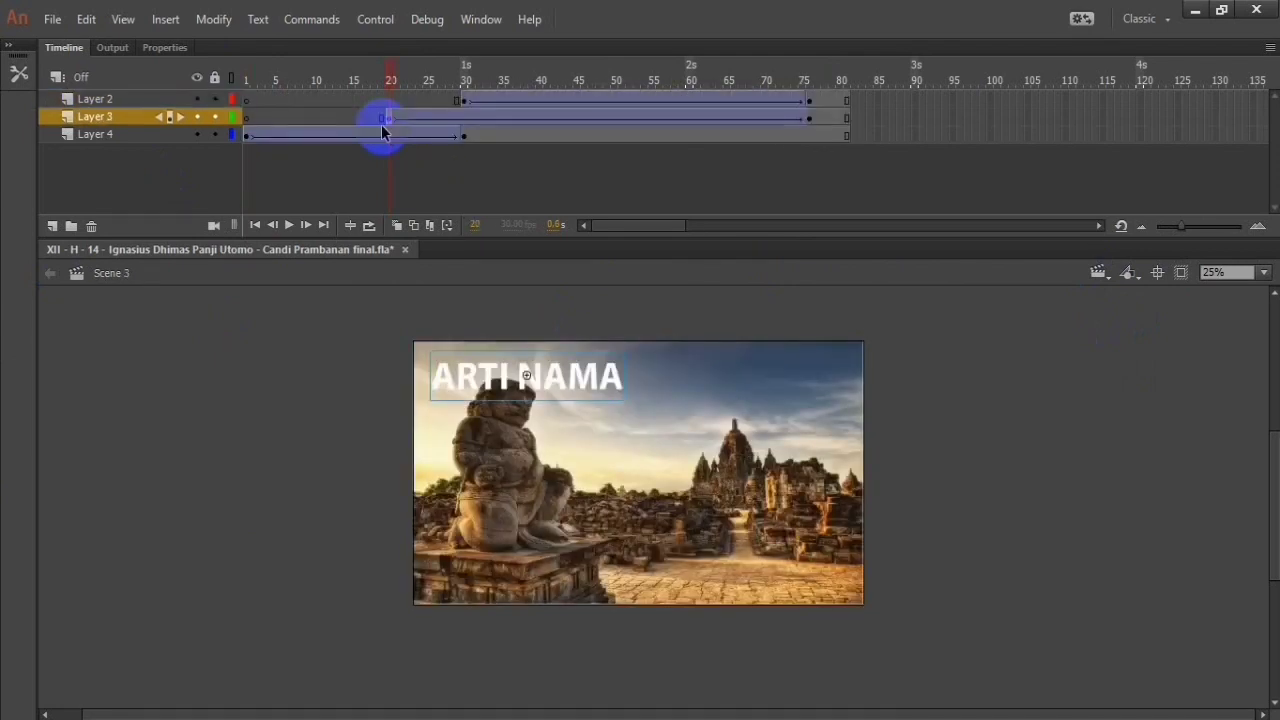
Step: Undo the stray text edits made at frame 20 of Layer 3 in Scene 3
key("ctrl+z")
key("ctrl+z")
key("ctrl+z")
key("ctrl+z")
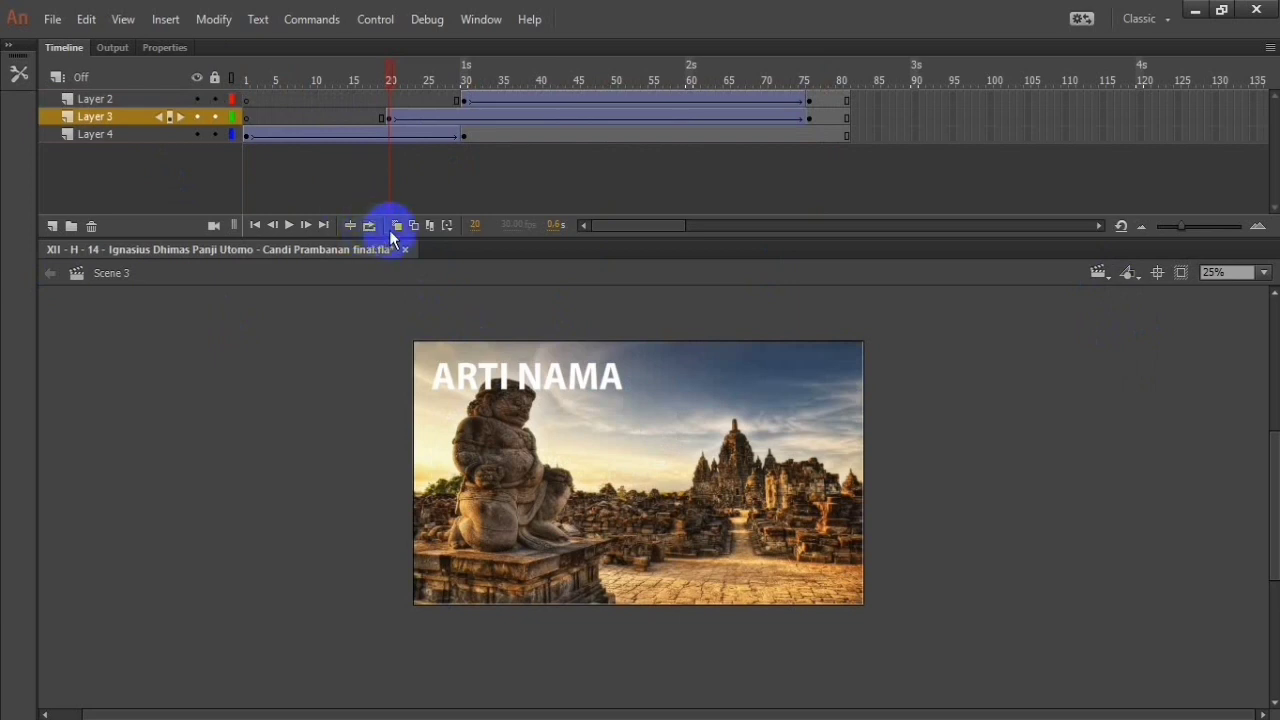
key("ctrl+z")
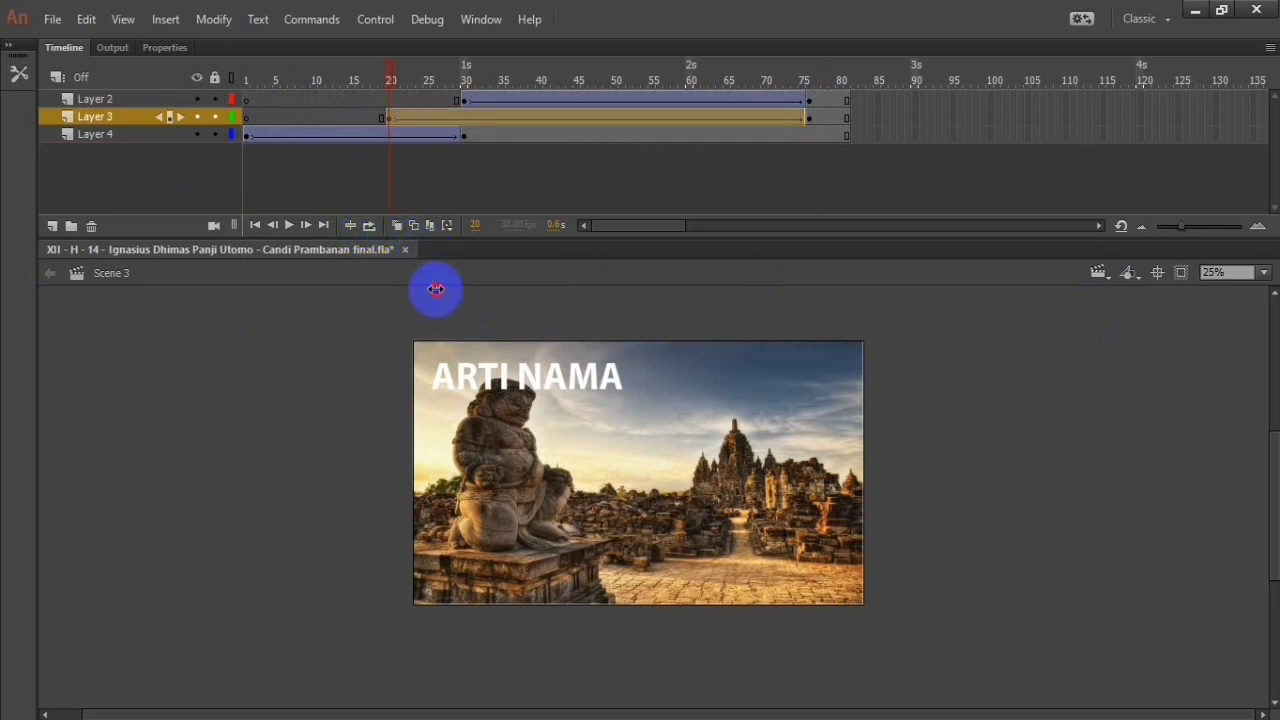
left_click(448, 280)
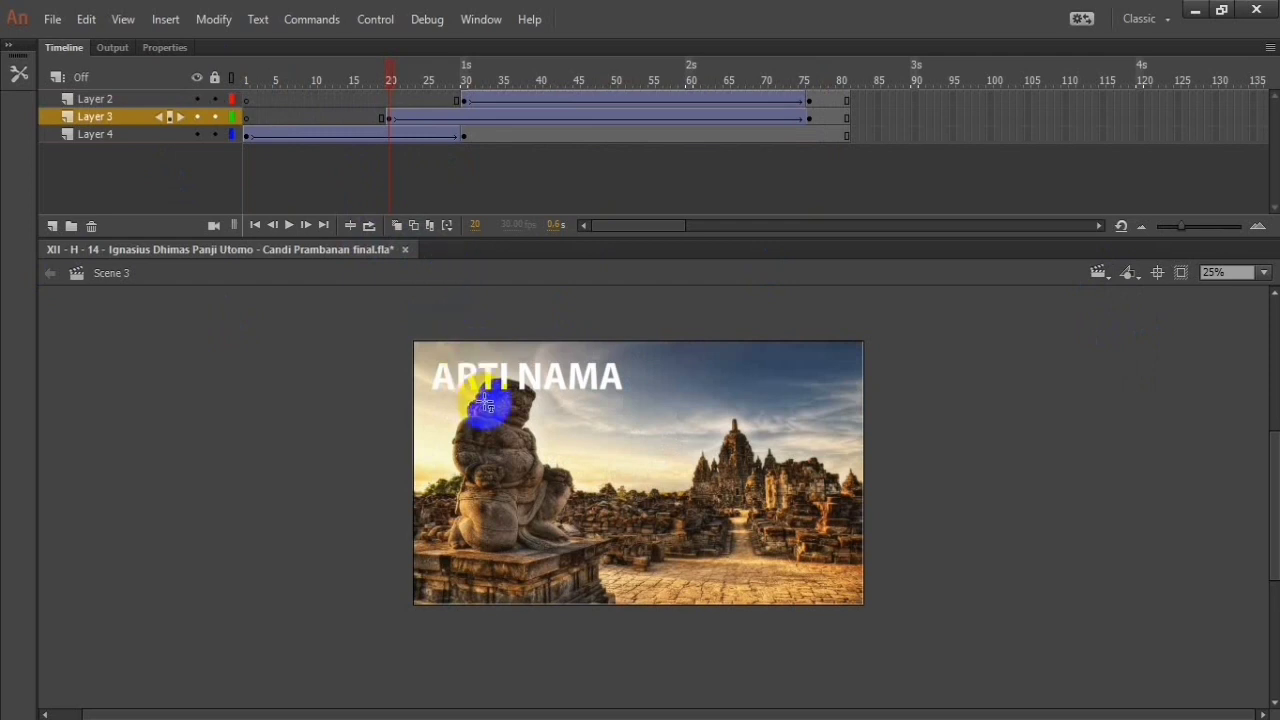
left_click(321, 137)
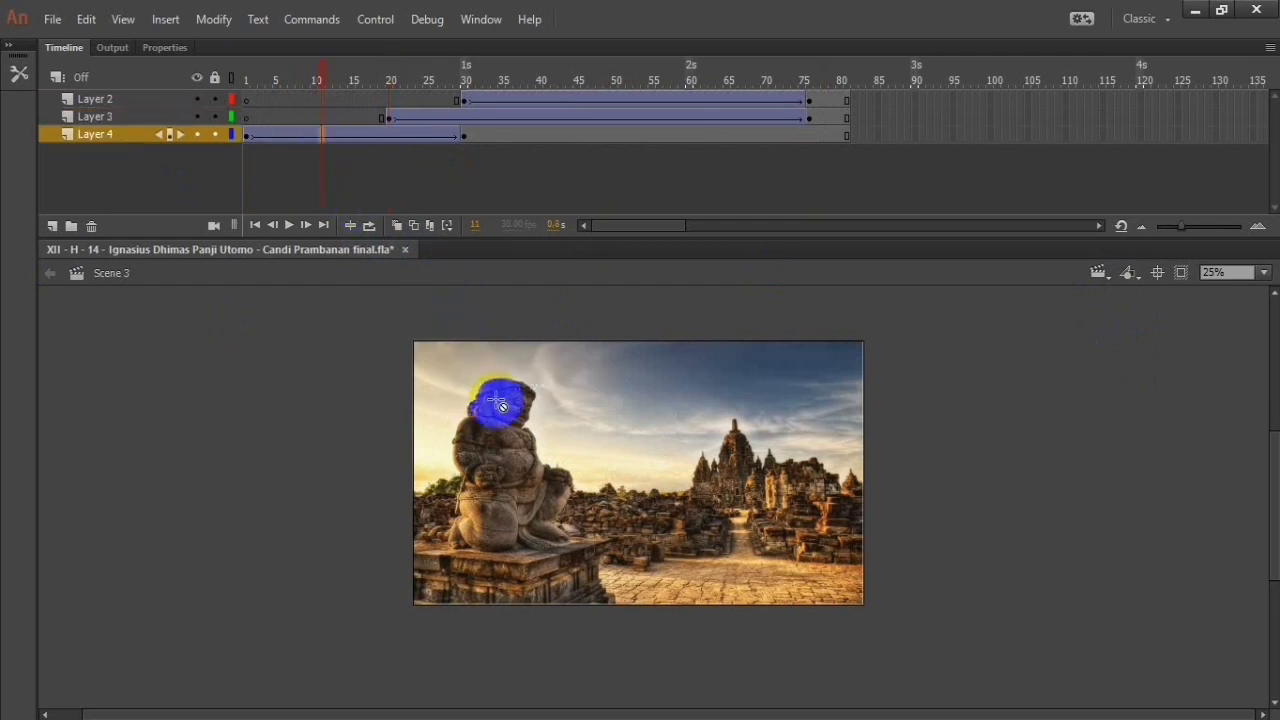
left_click(420, 137)
left_click(247, 135)
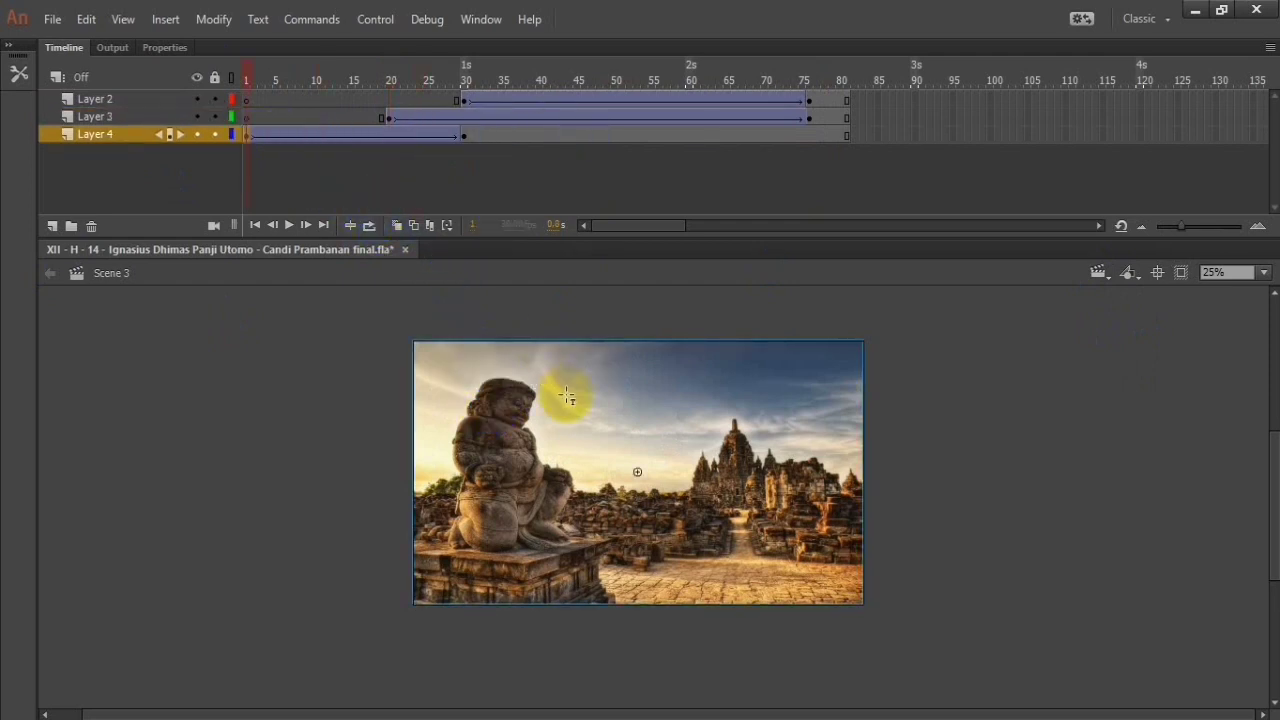
left_click(335, 482)
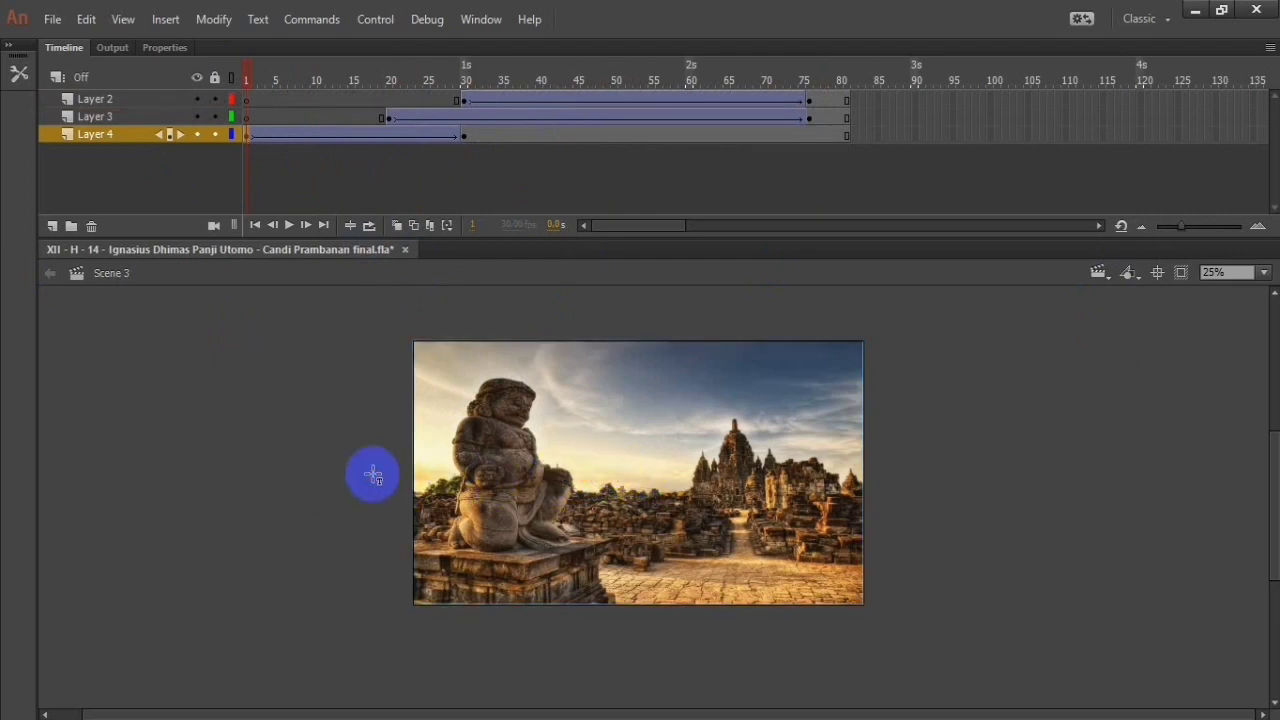
left_click(258, 19)
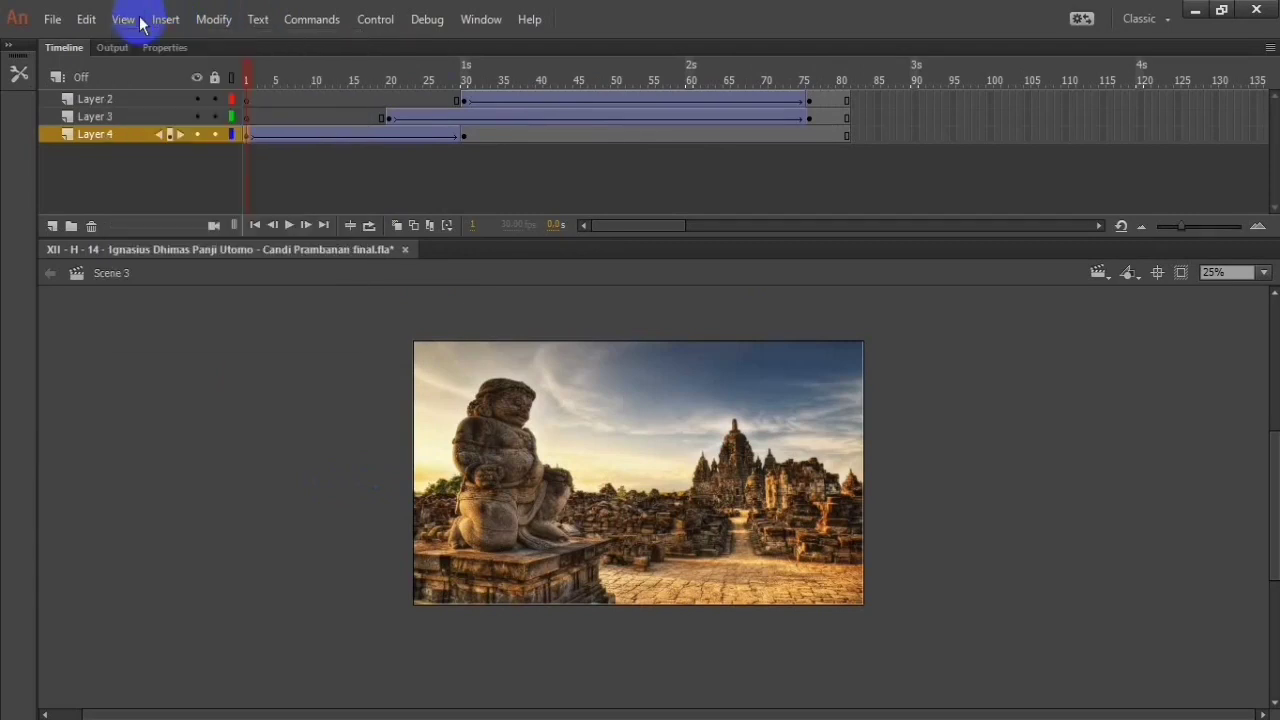
left_click(52, 18)
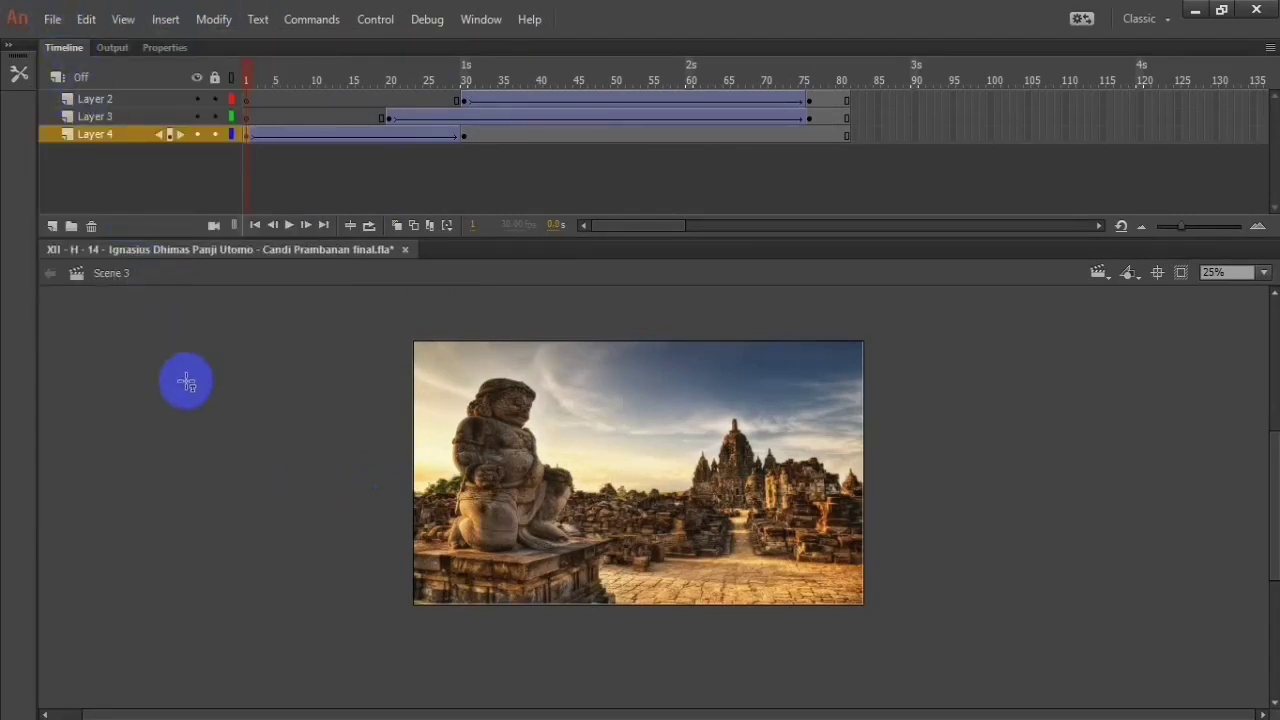
left_click(52, 18)
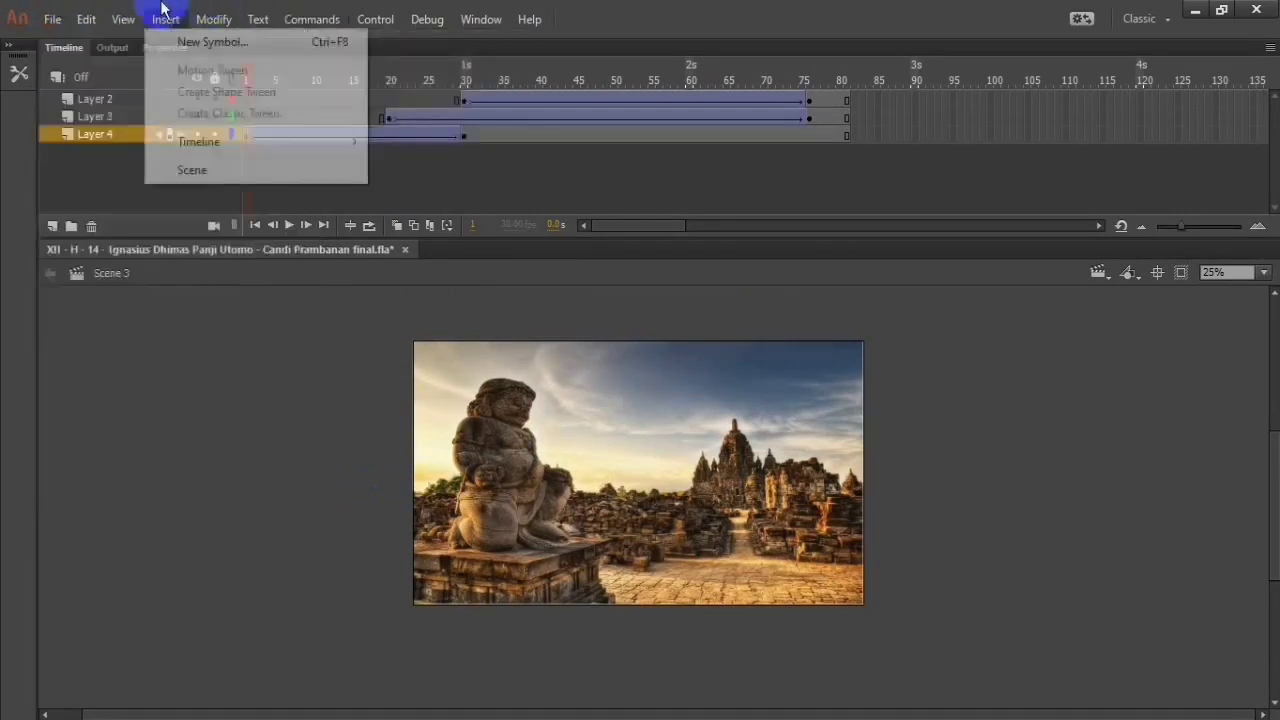
mouse_move(127, 20)
mouse_move(87, 19)
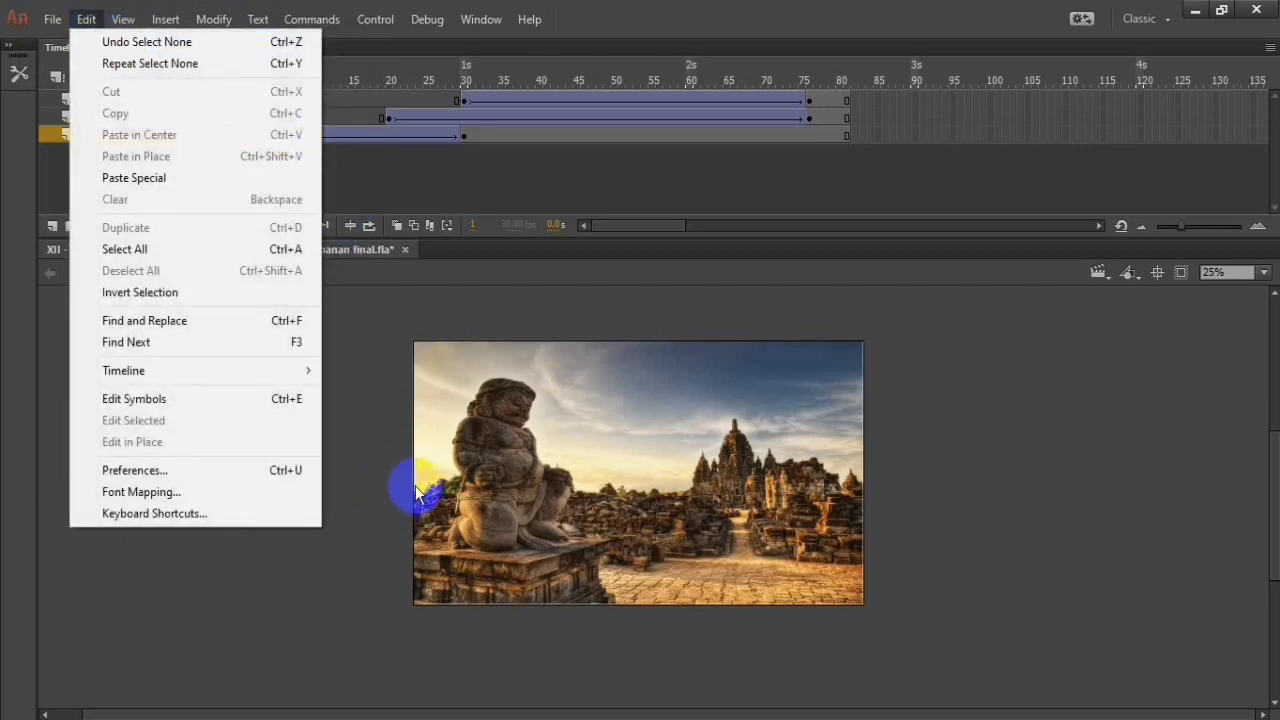
Step: Try to add a text field over the statue's stone base in the background image at frame 1 of Layer 4
left_click(440, 566)
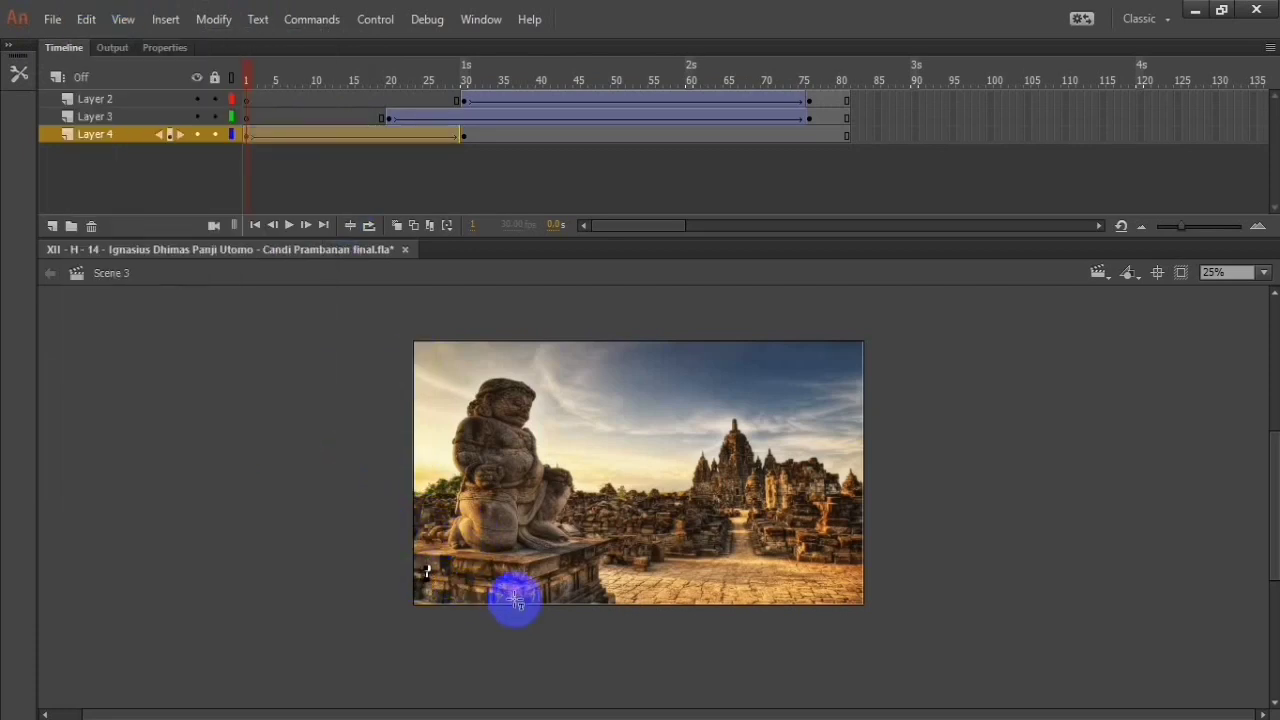
type("Can")
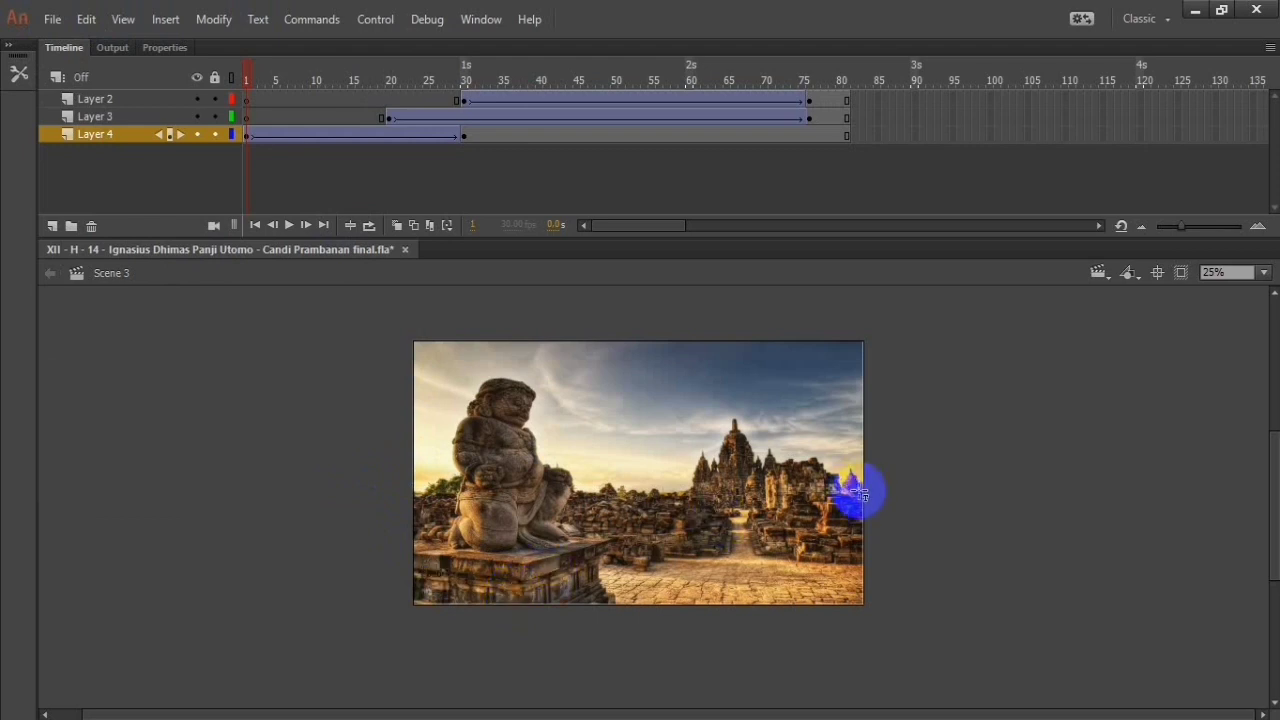
left_click(436, 576)
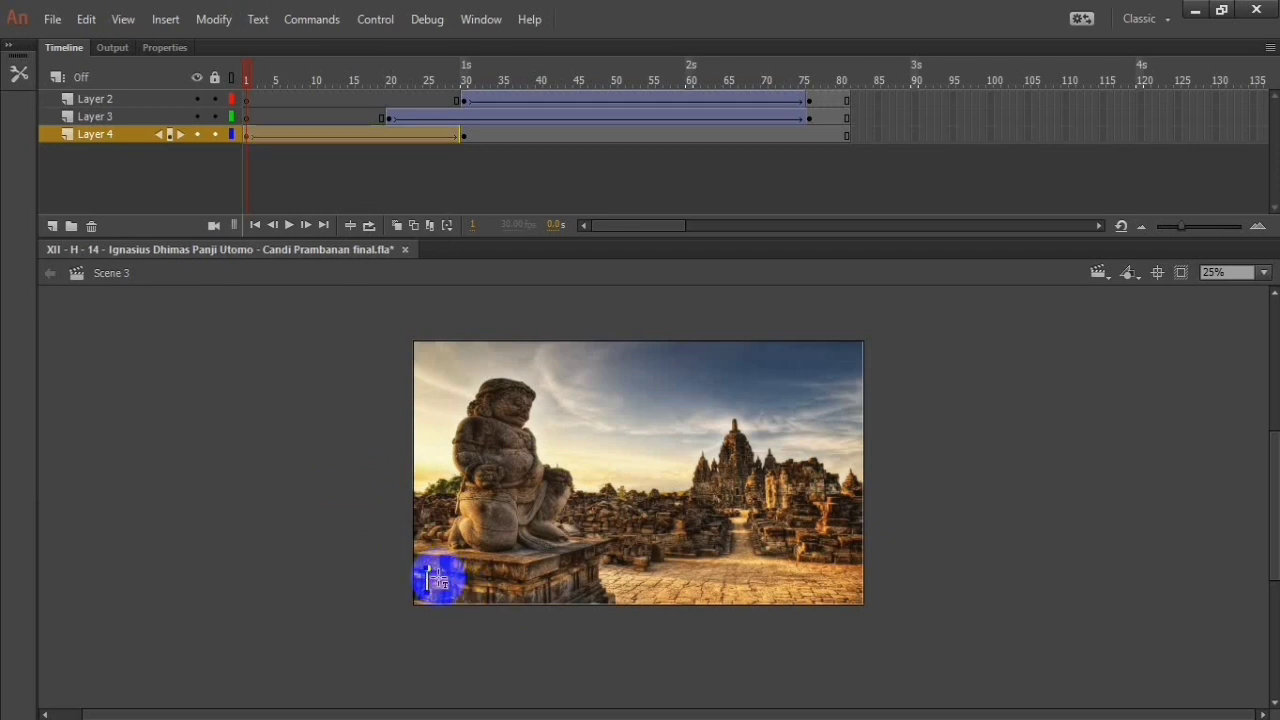
left_click(157, 309)
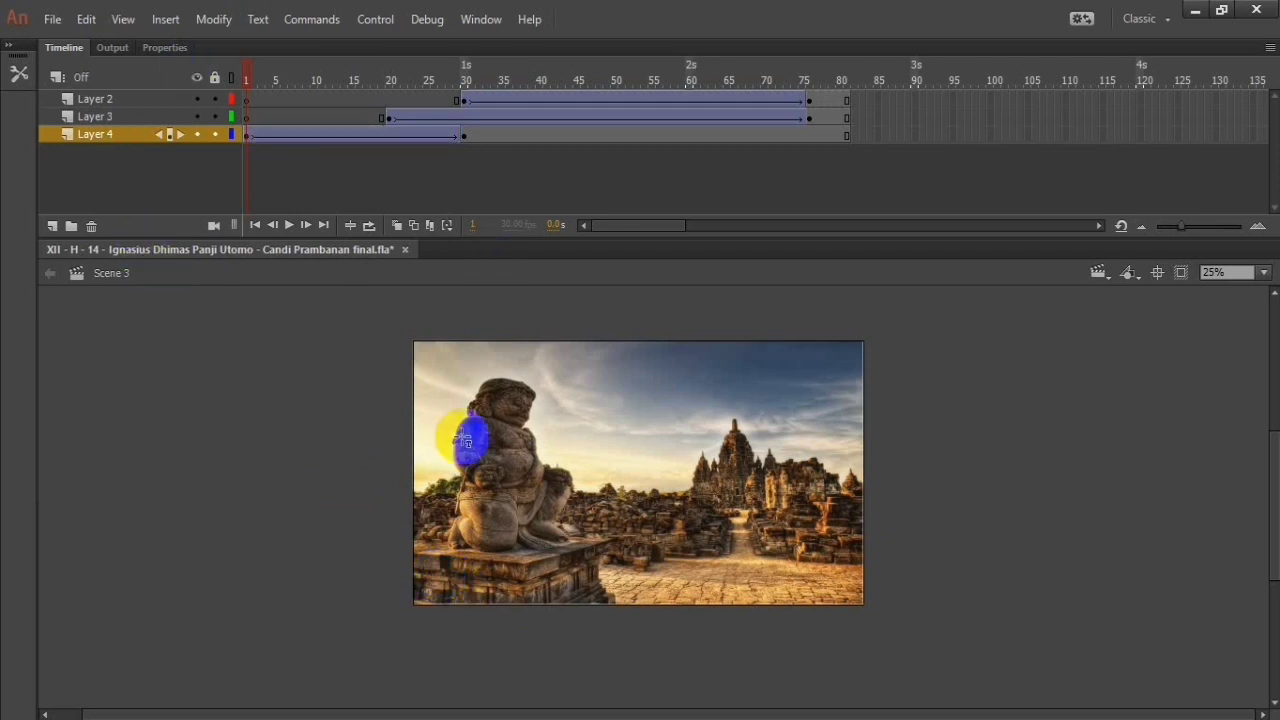